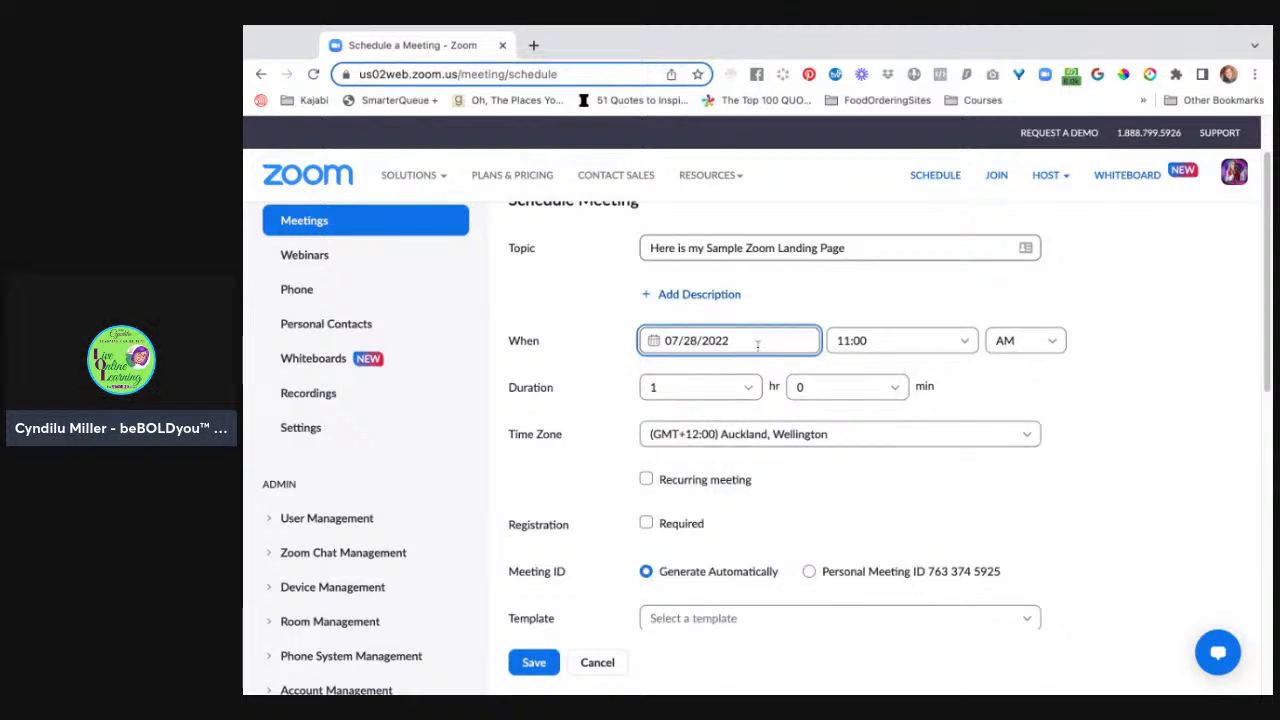
Step: Set the meeting's date to 07/29/2022 and its start time to 09:00 AM
click(758, 345)
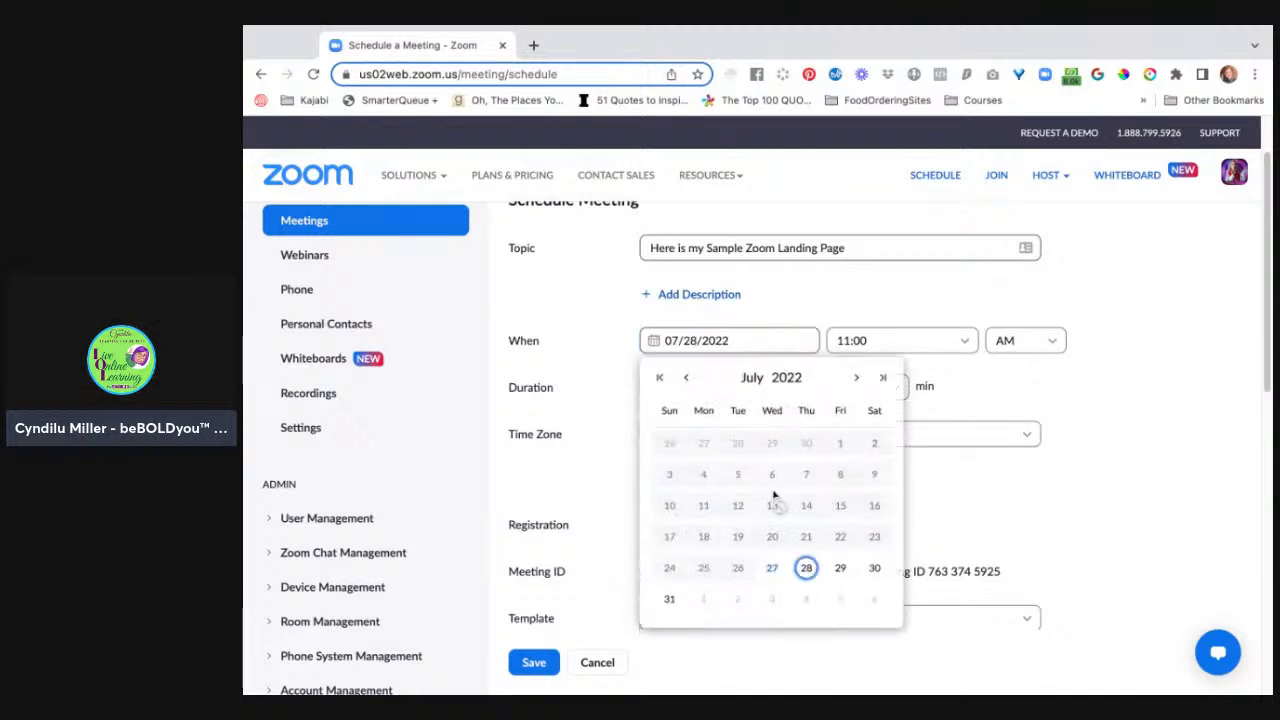
click(840, 568)
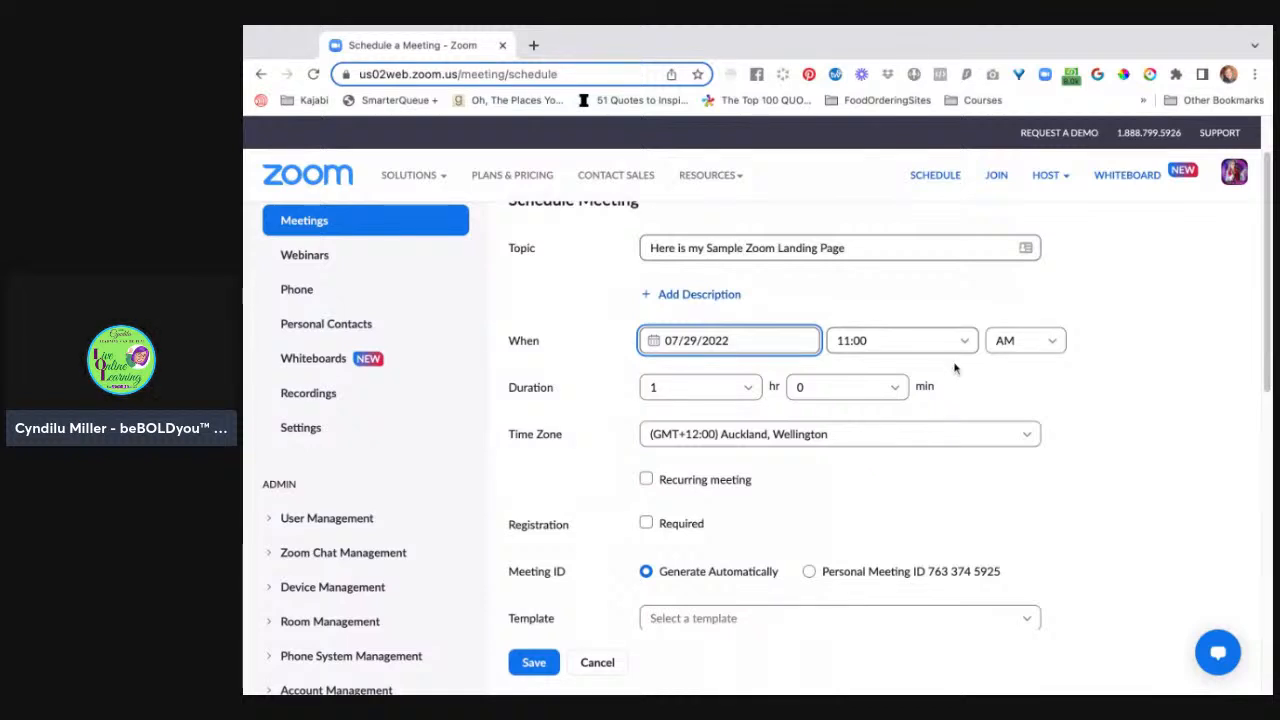
click(893, 340)
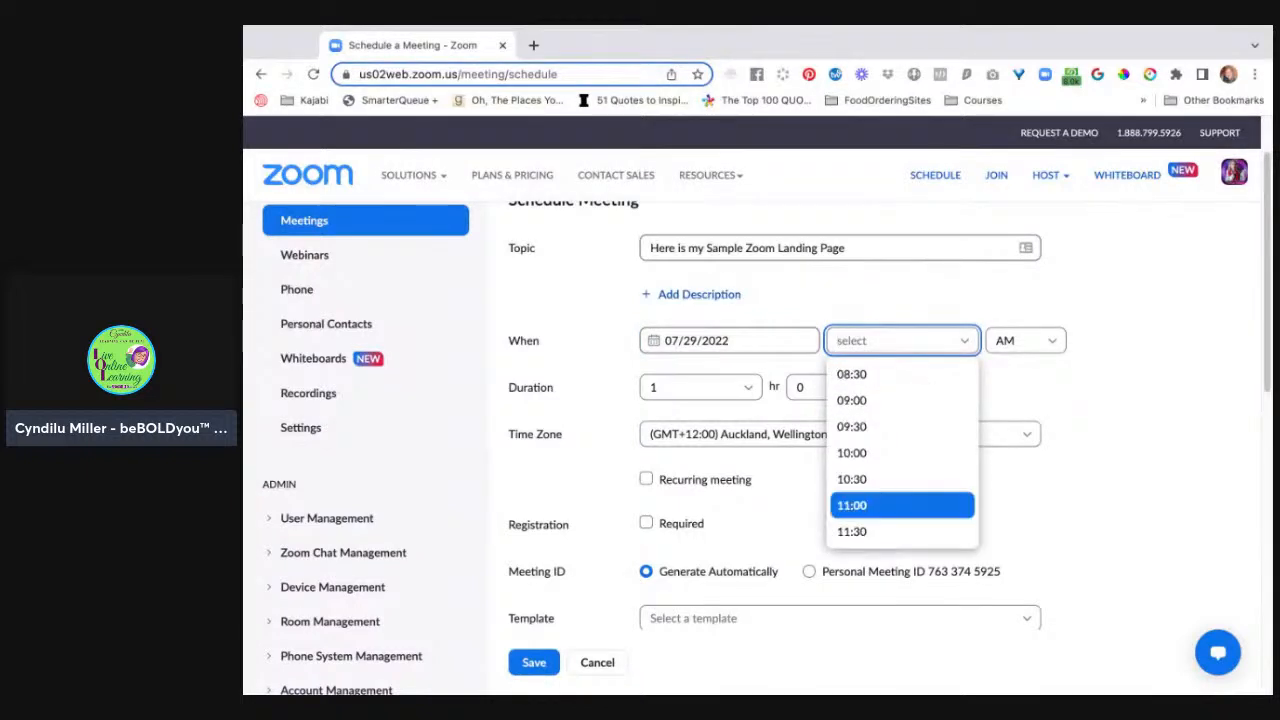
text(9:)
key(BackSpace)
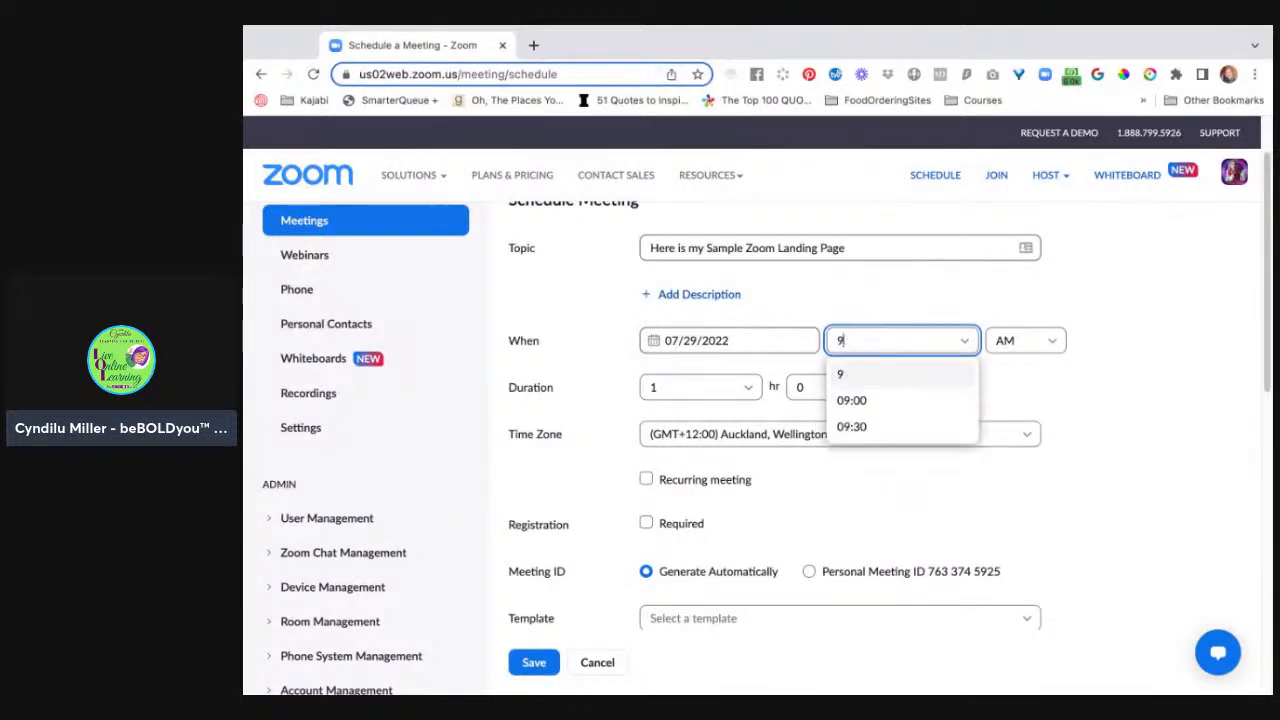
click(882, 400)
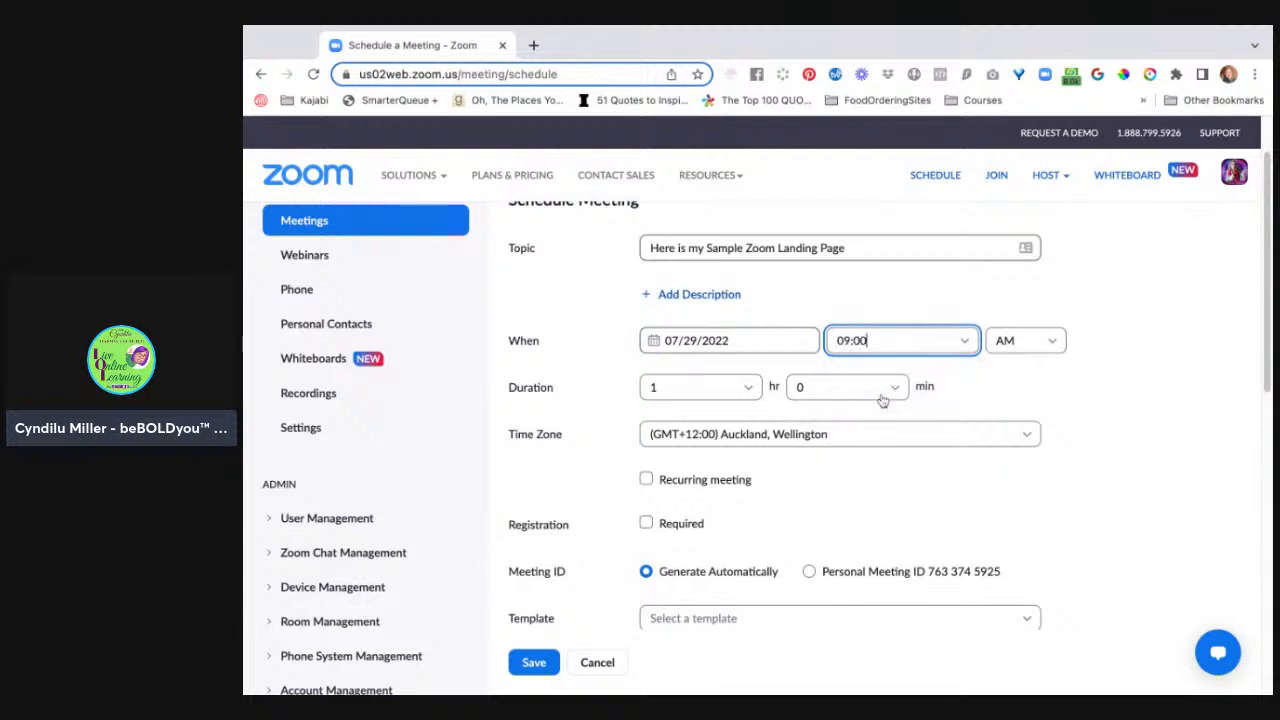
click(1024, 344)
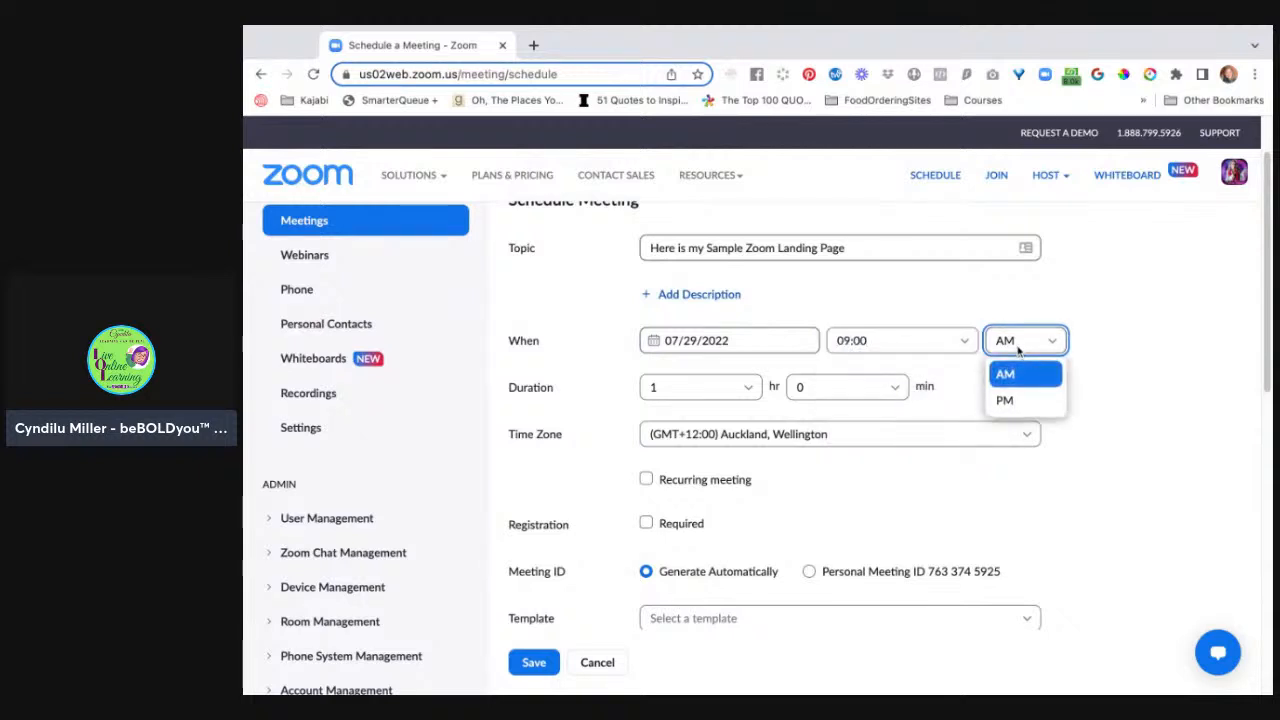
click(1033, 374)
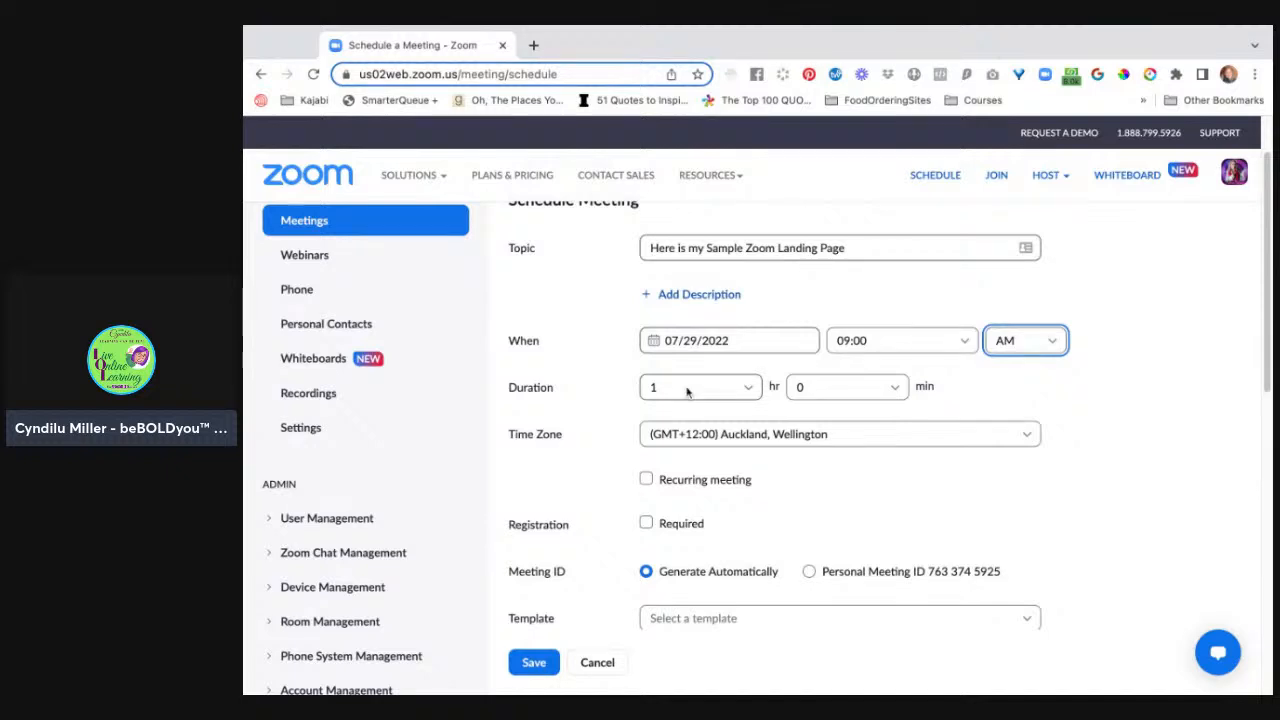
key(super+Tab)
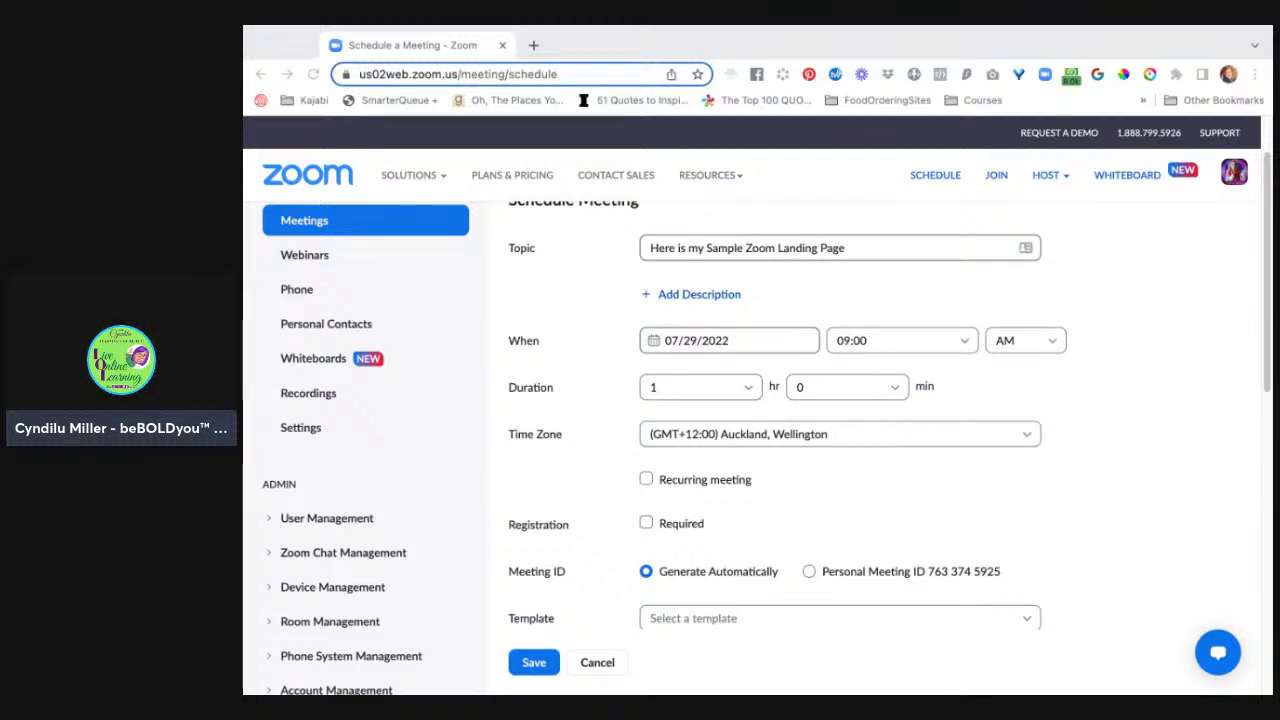
click(1236, 408)
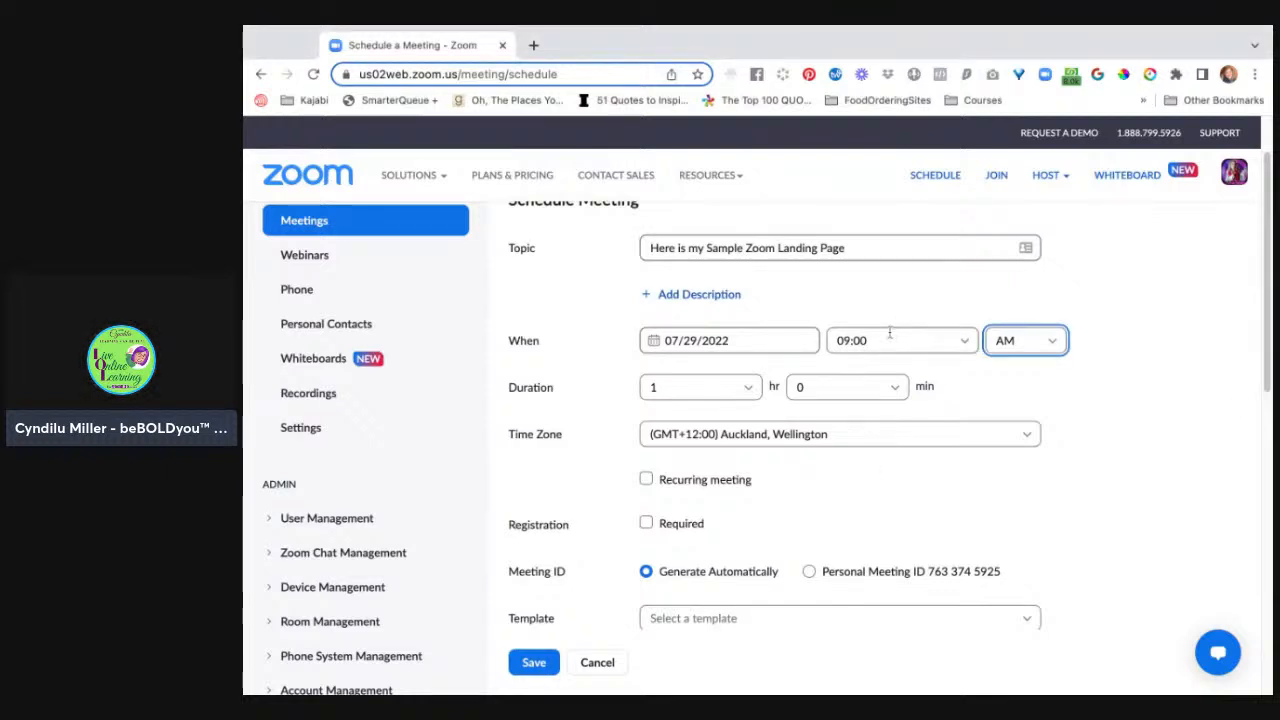
Step: Set the meeting duration to 0 hr 30 min and make registration required
click(748, 397)
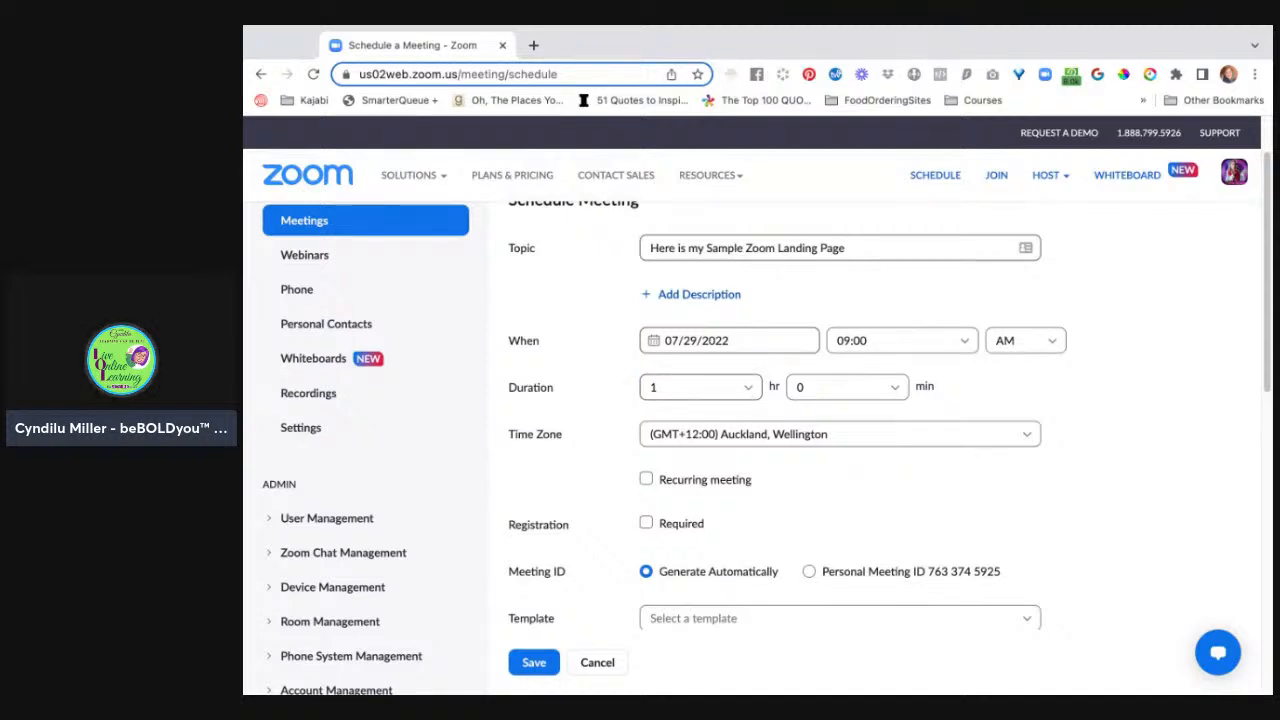
click(748, 388)
click(709, 427)
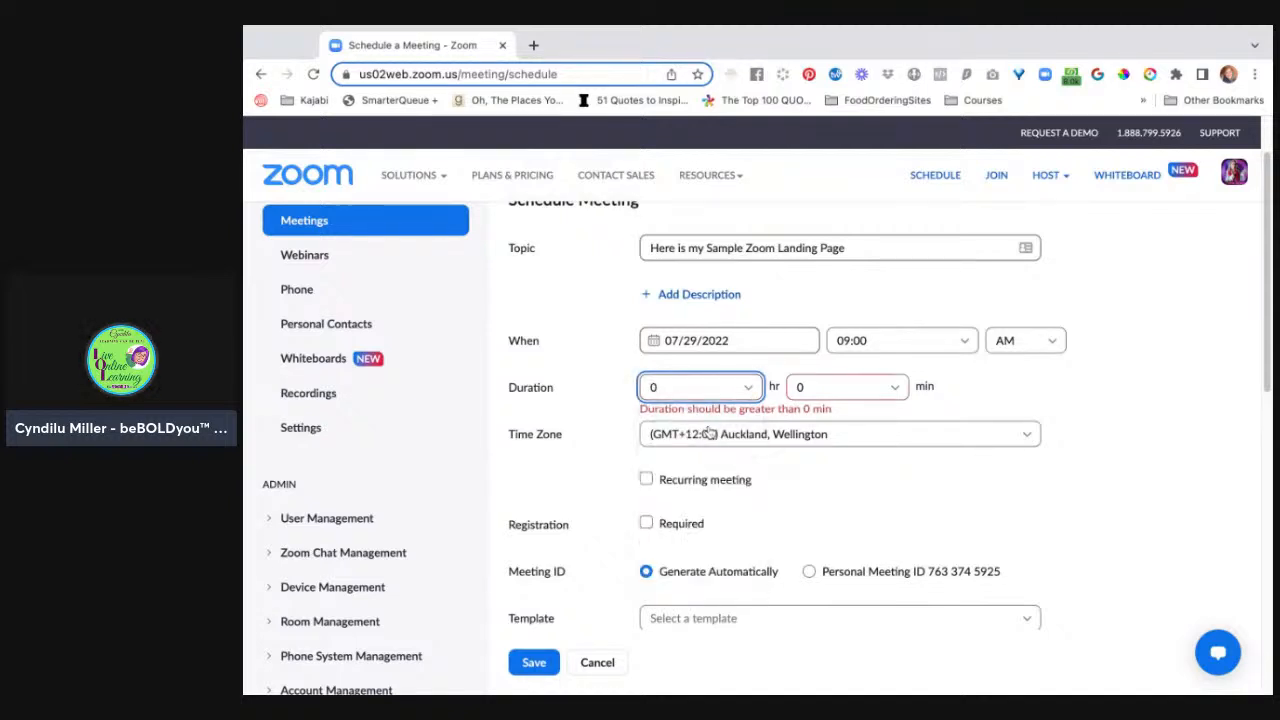
click(874, 396)
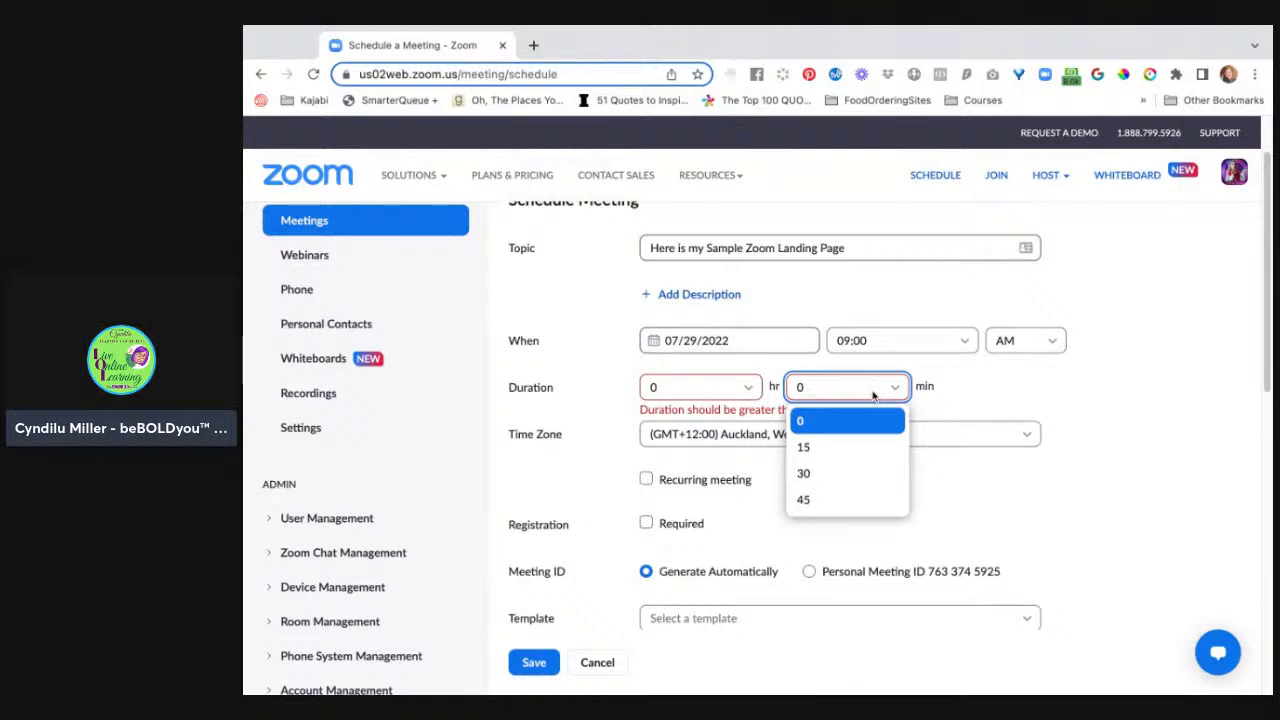
click(803, 473)
click(646, 522)
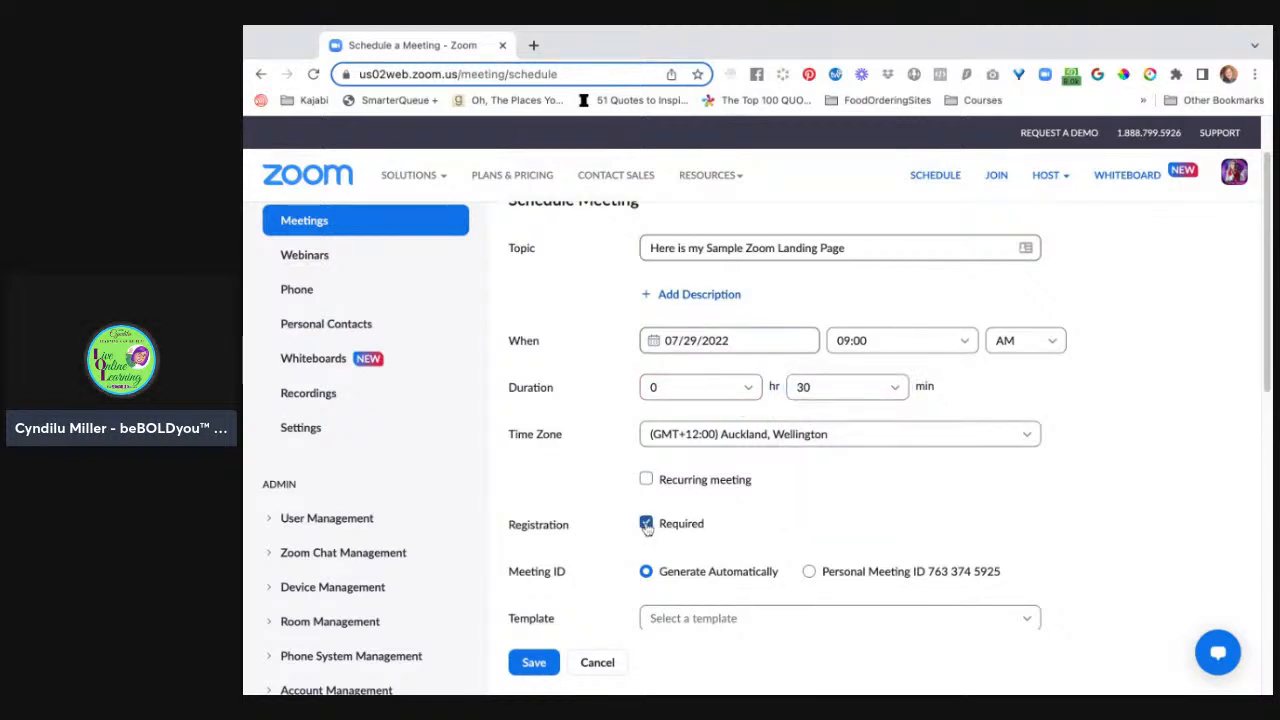
Step: In the meeting's security settings, enable the Waiting Room and turn off the Passcode requirement
scroll(812, 540, down, 1)
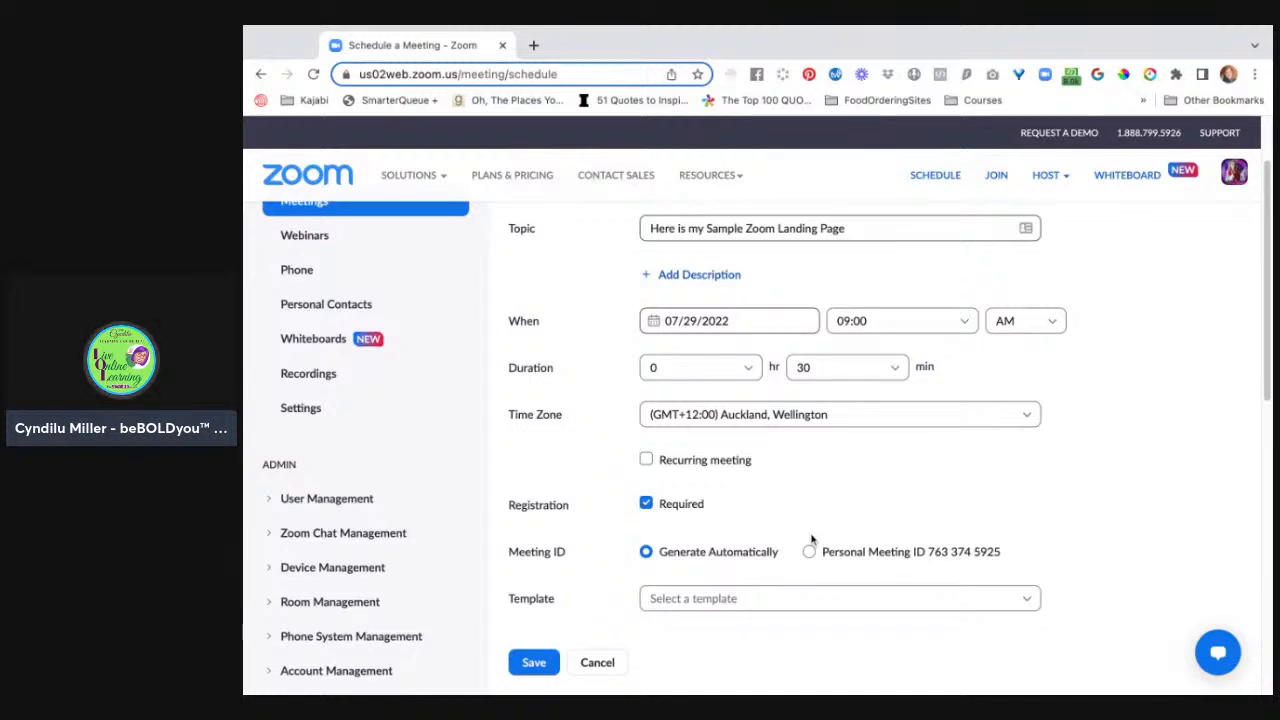
scroll(812, 540, down, 3)
scroll(841, 433, down, 2)
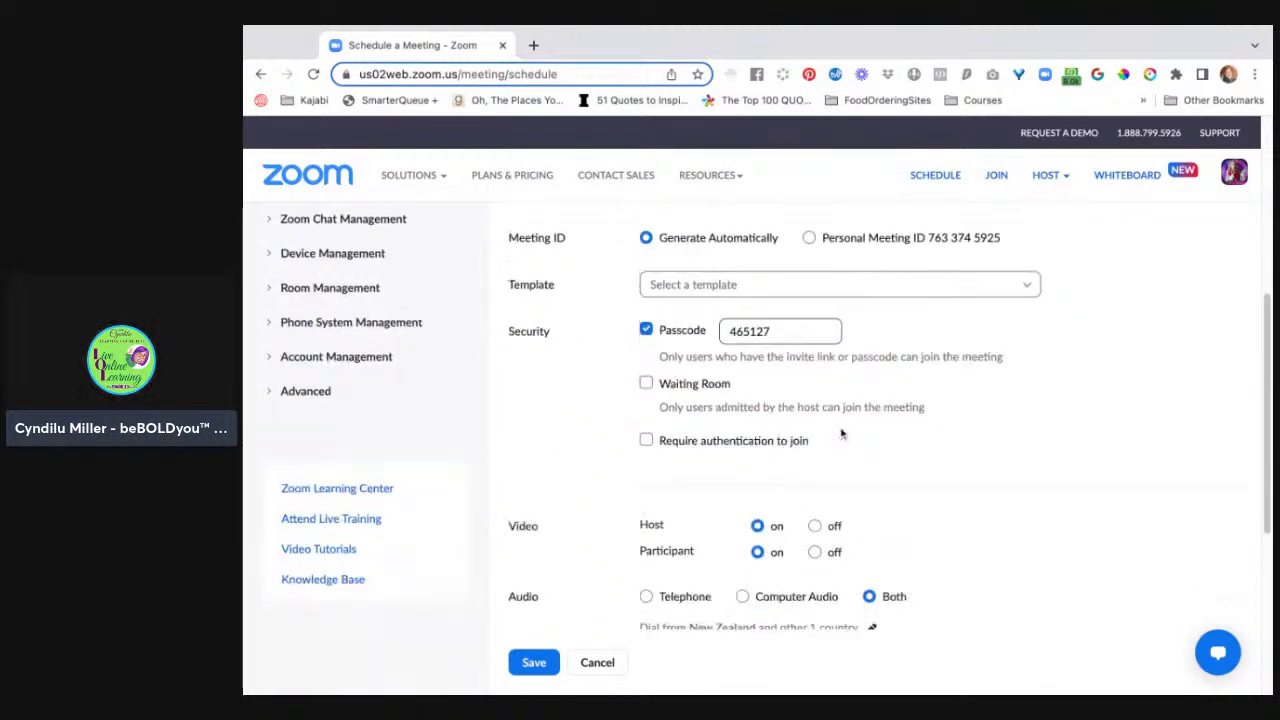
scroll(841, 433, down, 1)
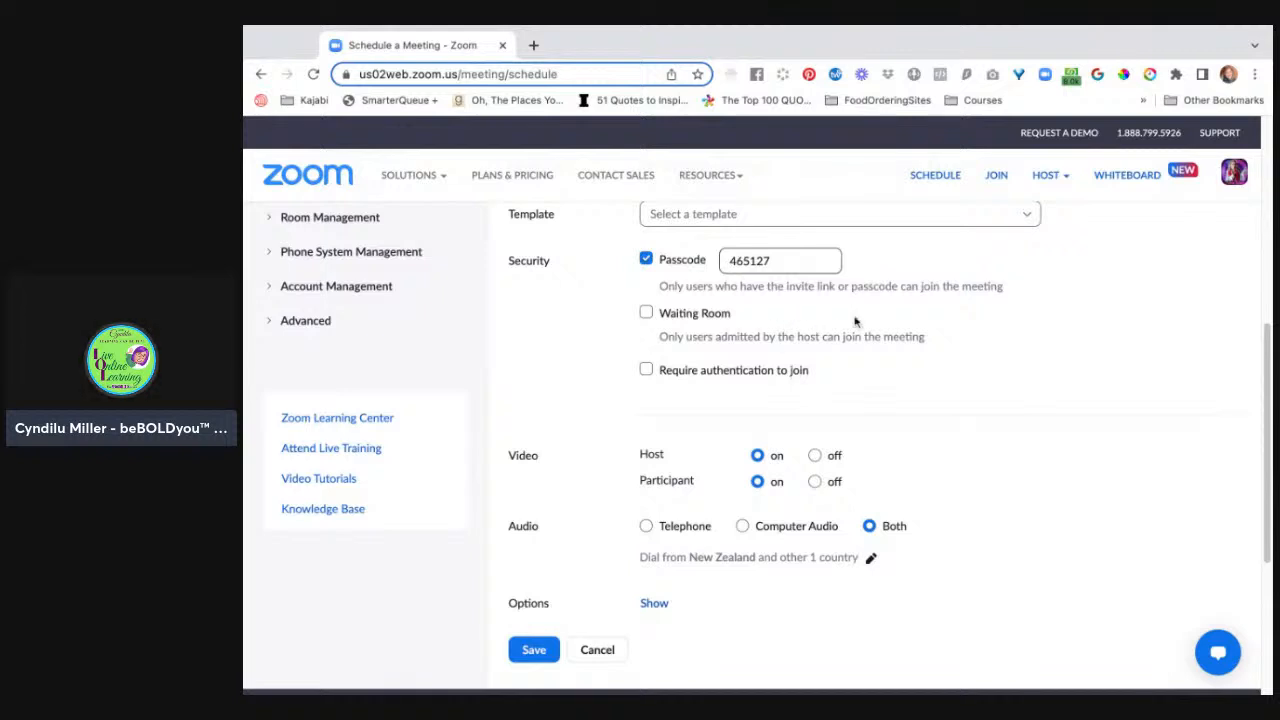
scroll(912, 308, down, 1)
click(646, 297)
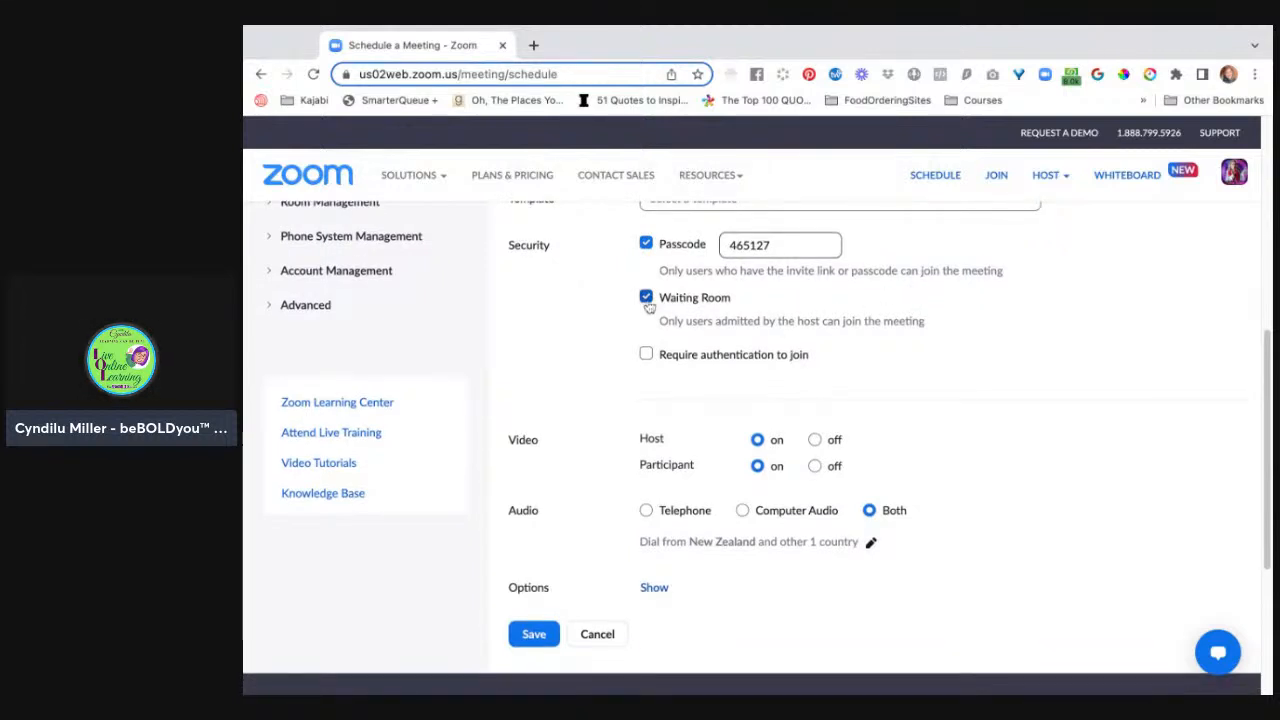
click(648, 243)
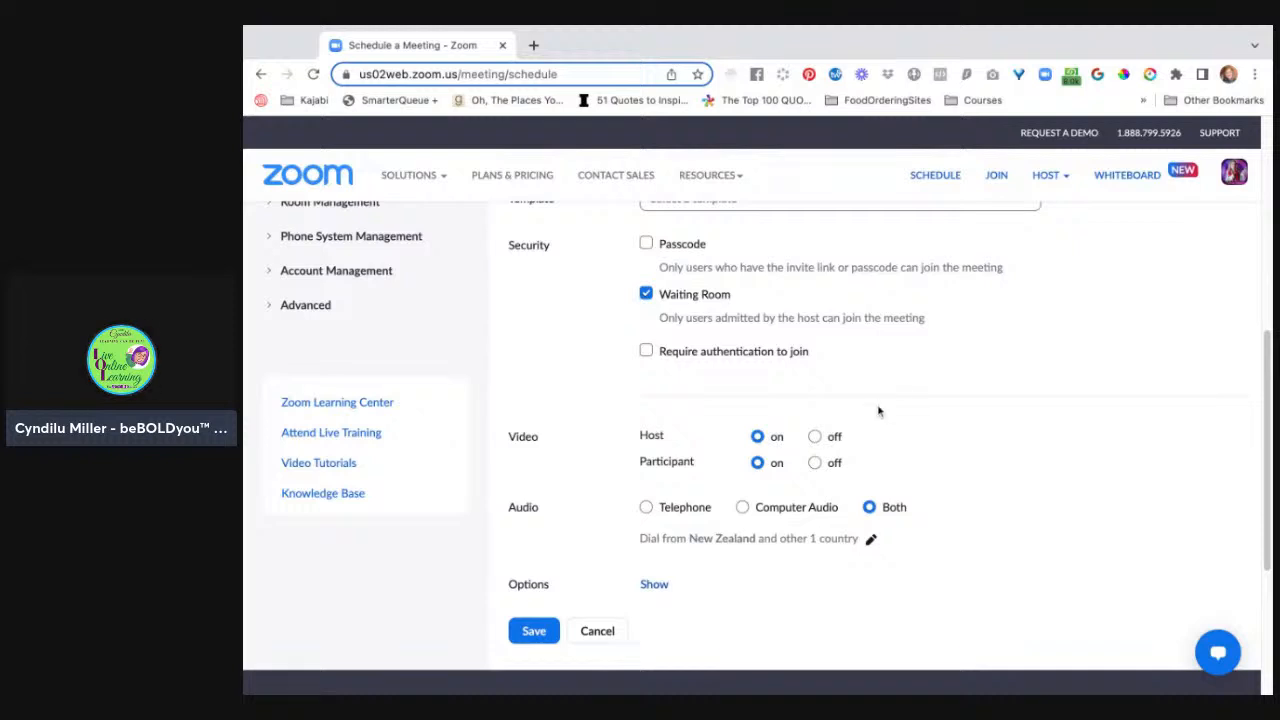
Step: Review the meeting's video and audio settings and expand the additional options
scroll(880, 382, down, 1)
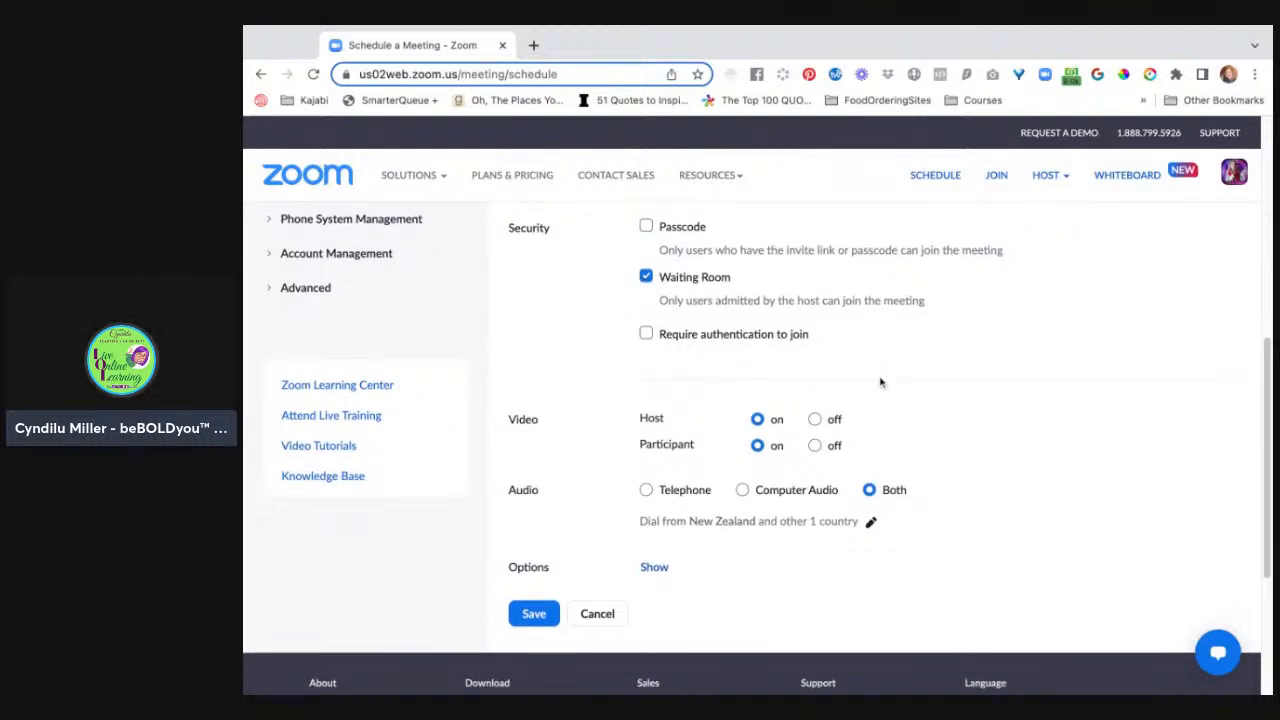
scroll(880, 382, down, 1)
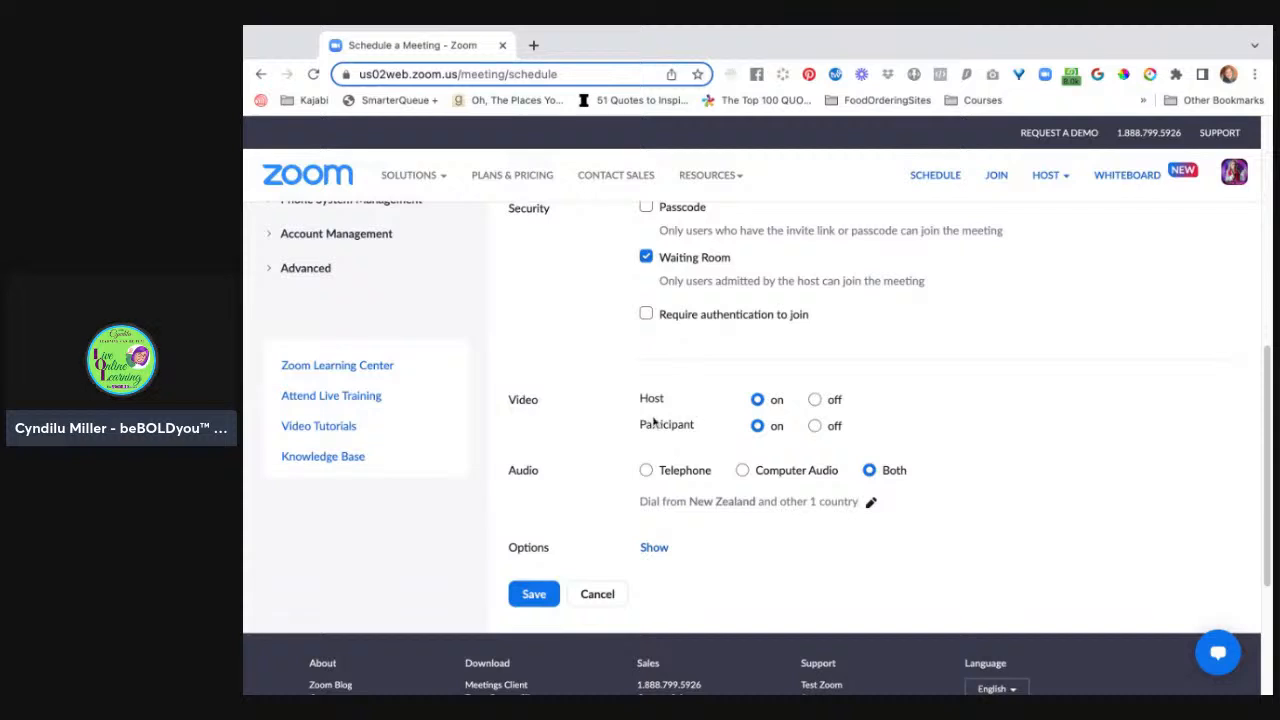
scroll(740, 449, down, 1)
scroll(740, 449, down, 2)
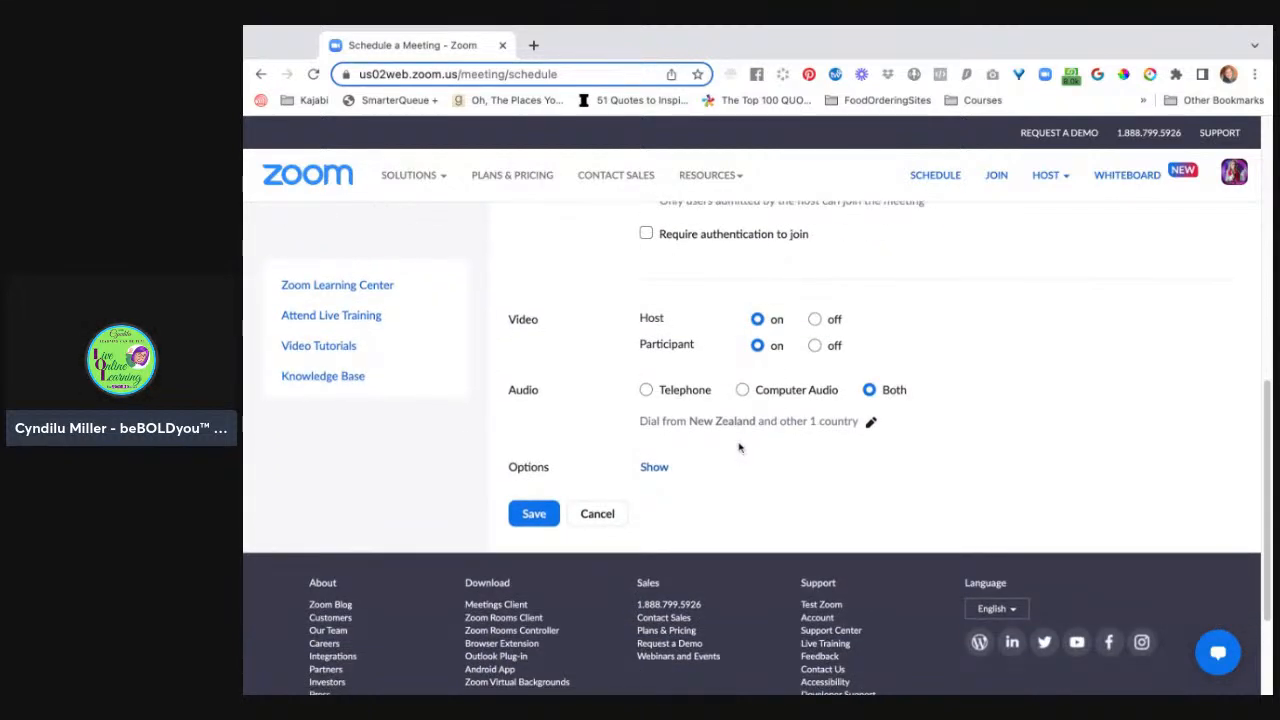
scroll(740, 447, down, 2)
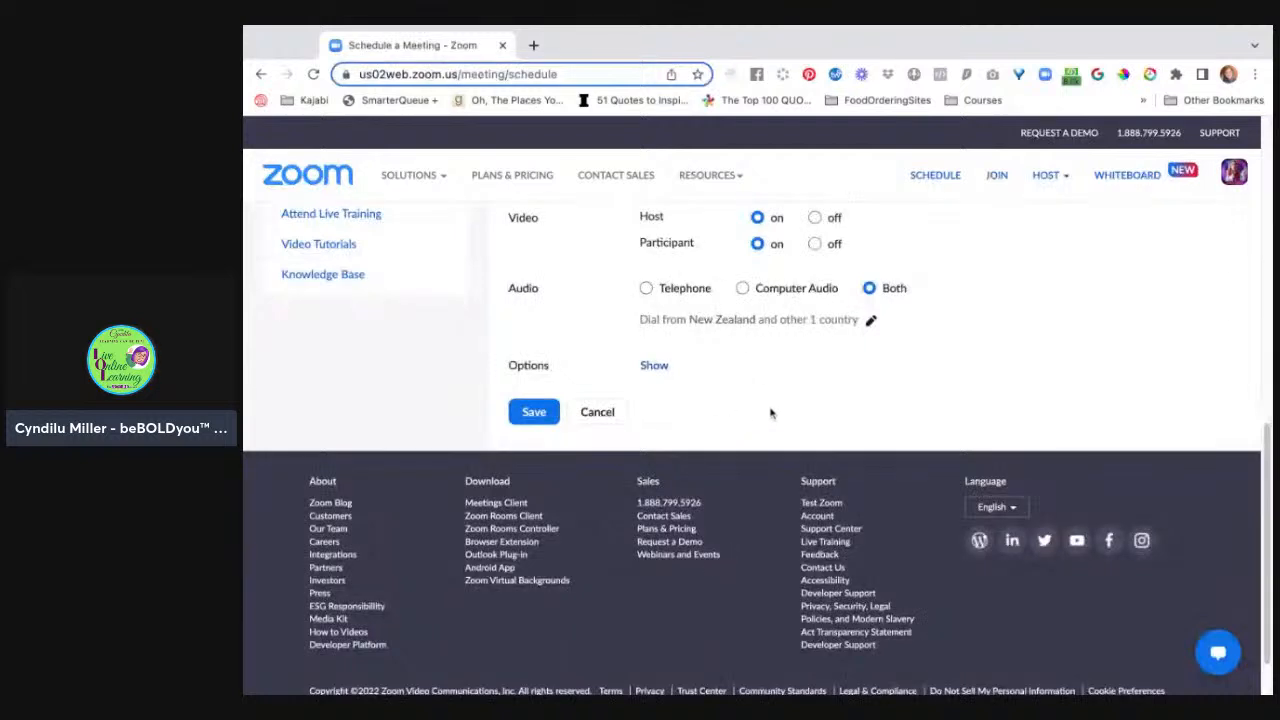
scroll(771, 411, down, 1)
click(654, 342)
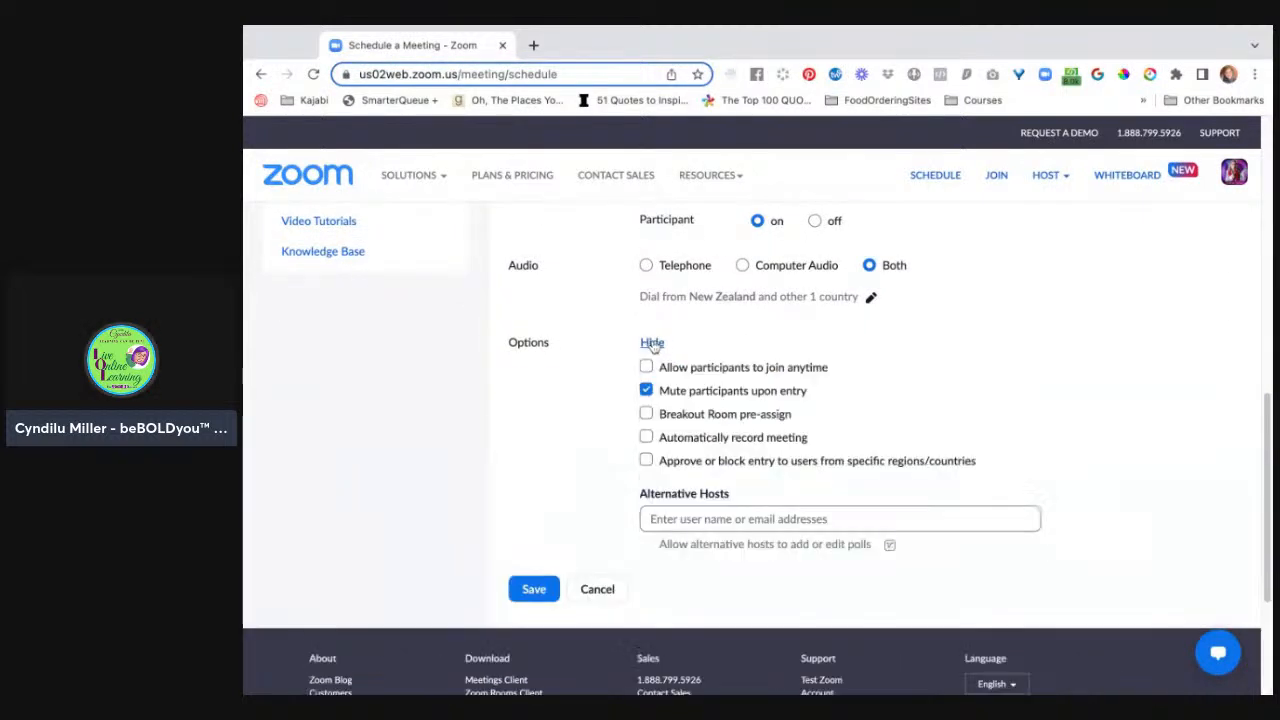
Step: View the settings for approving or blocking entry from specific regions/countries, and close them without applying the restriction
scroll(857, 356, down, 1)
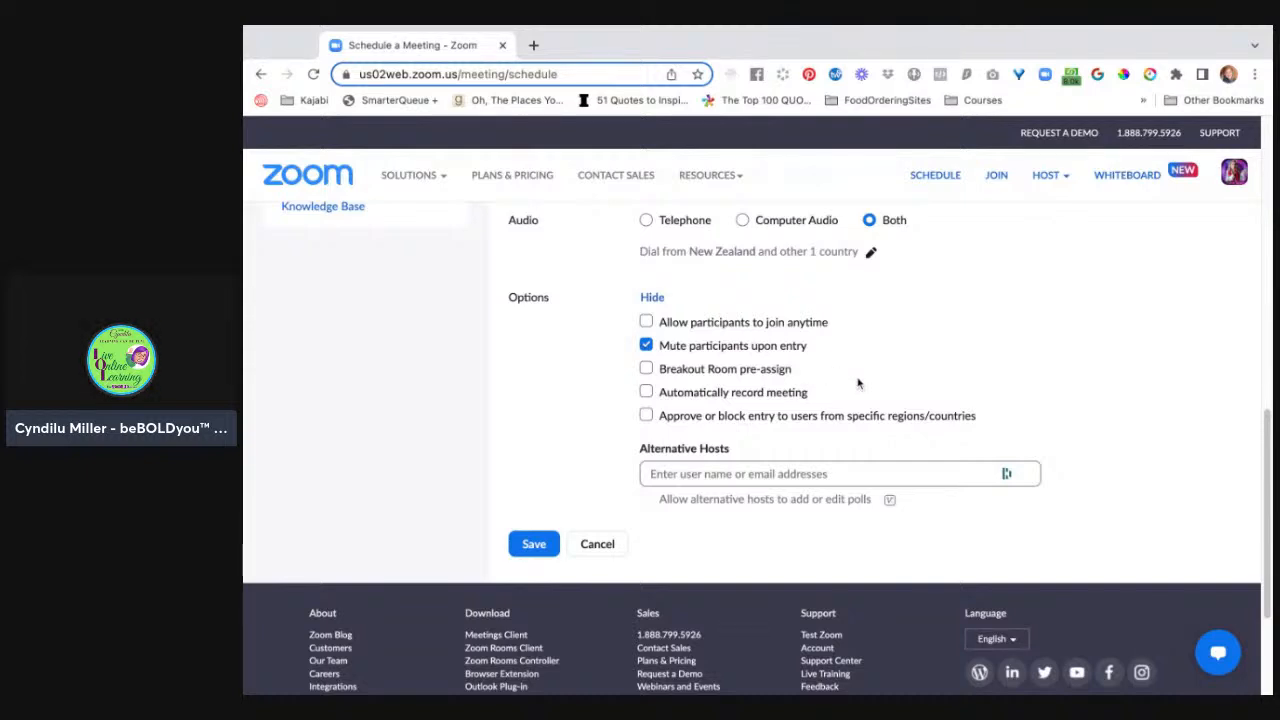
scroll(857, 383, down, 2)
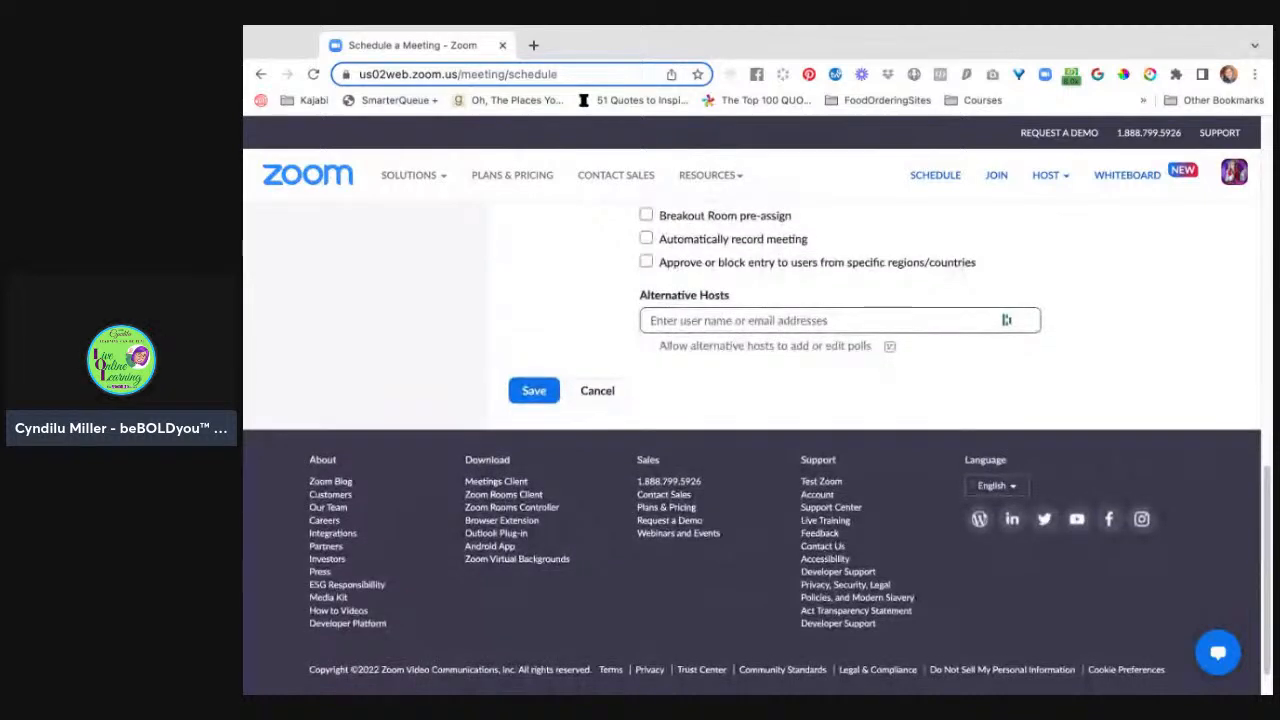
scroll(783, 270, down, 1)
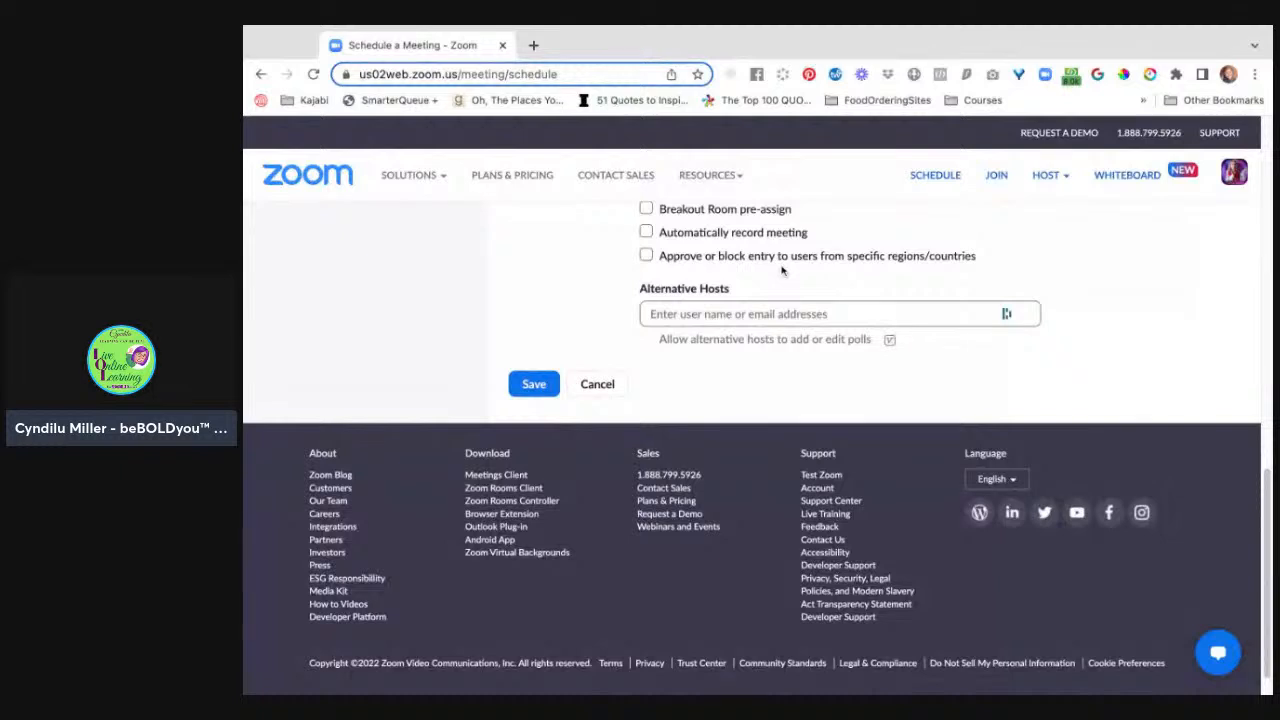
click(647, 257)
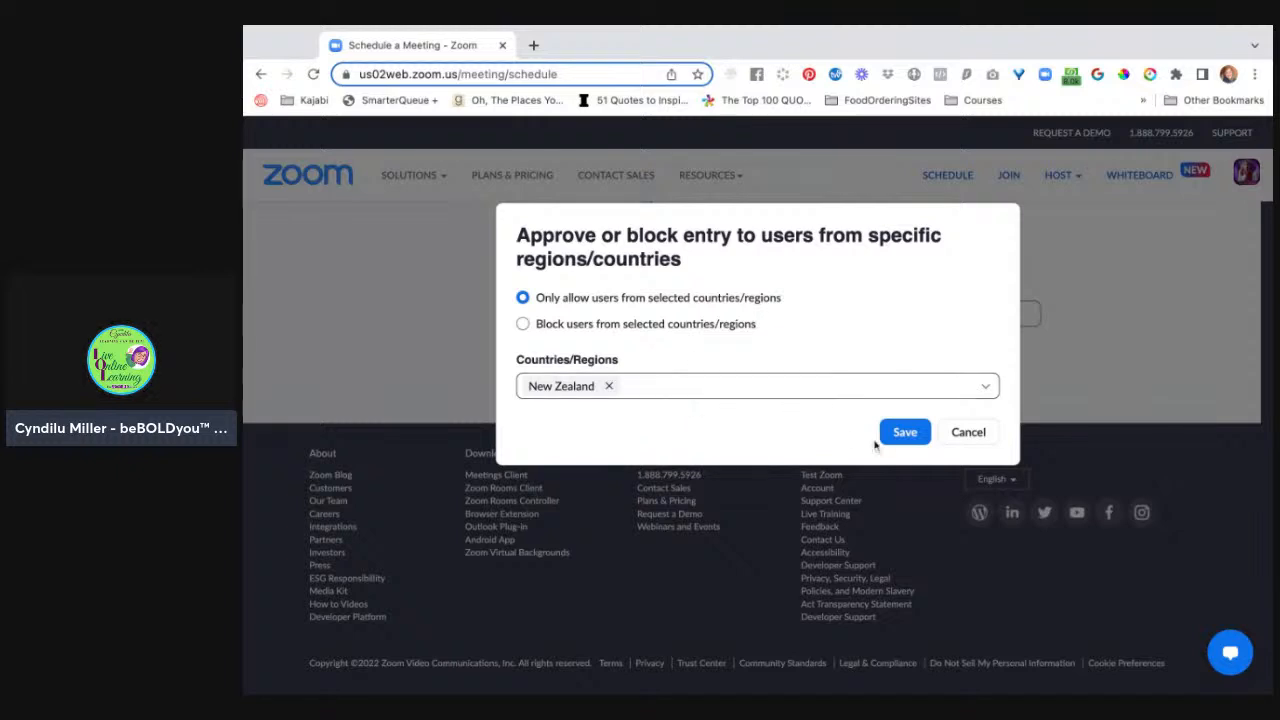
click(966, 432)
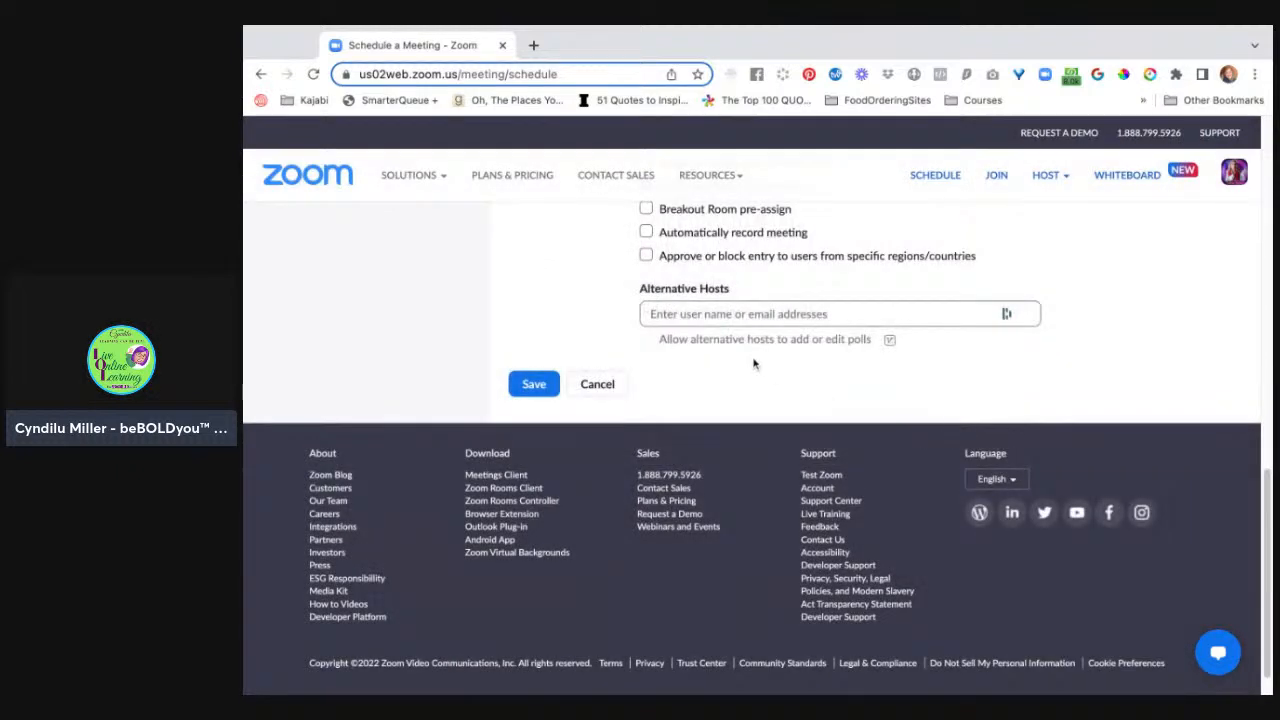
Step: Save the scheduled meeting
scroll(812, 302, down, 1)
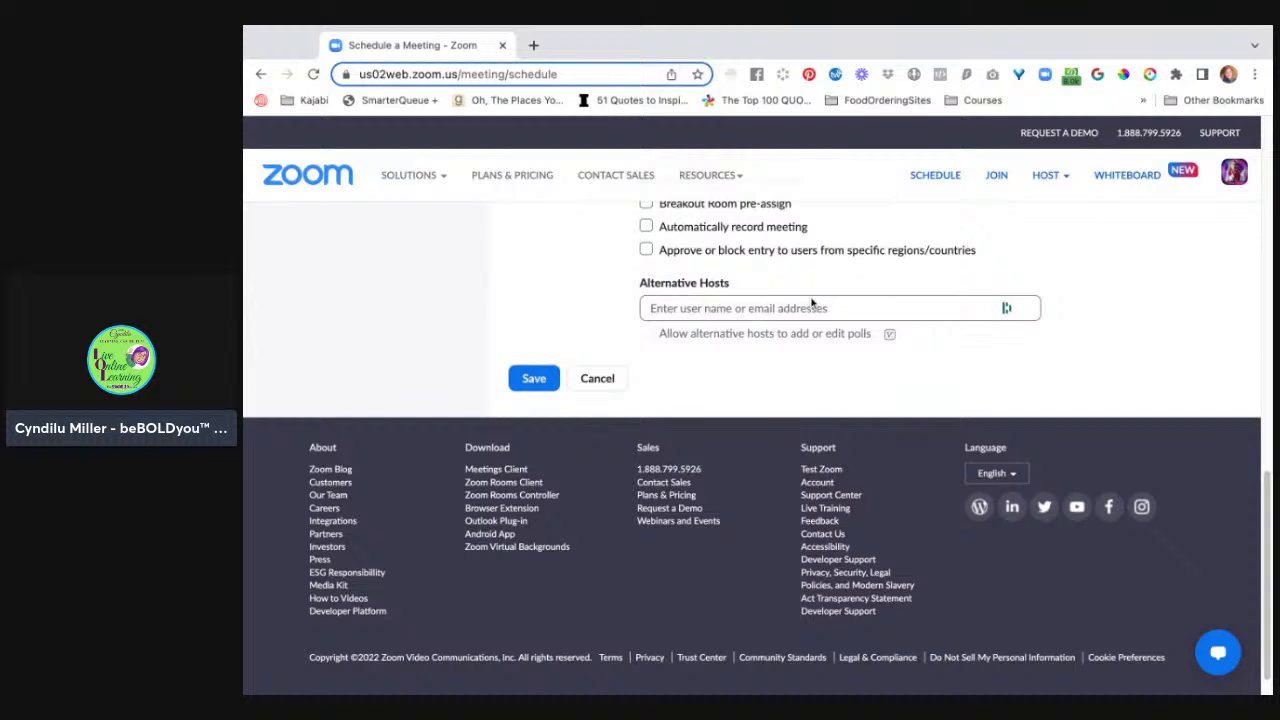
scroll(812, 302, down, 1)
click(535, 344)
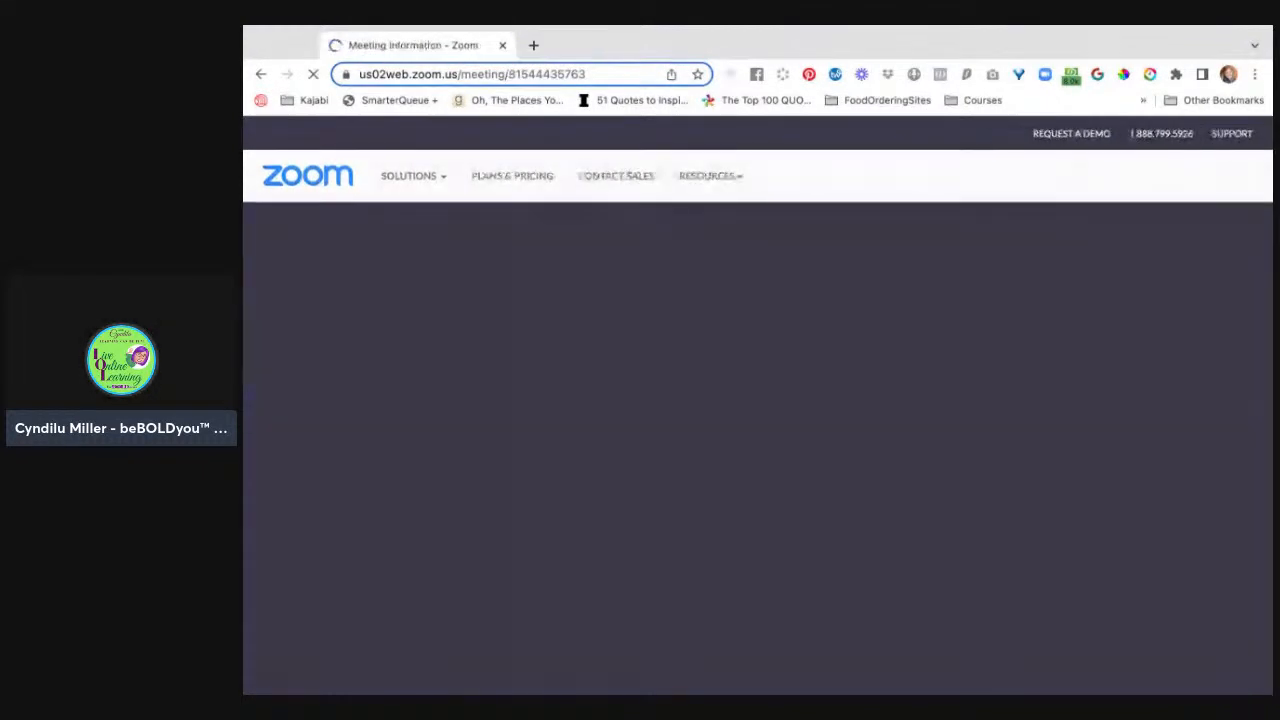
Step: Look through the saved meeting's registration, email and branding settings
scroll(752, 450, down, 2)
scroll(668, 343, down, 10)
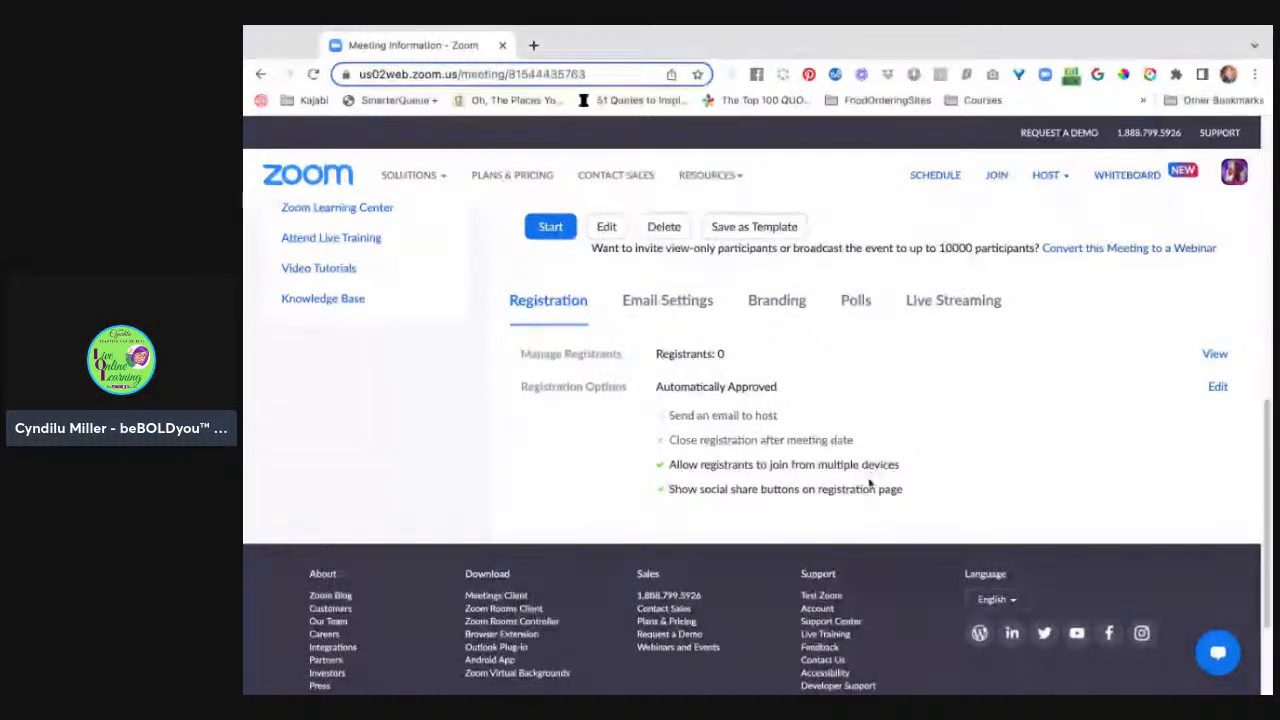
click(664, 303)
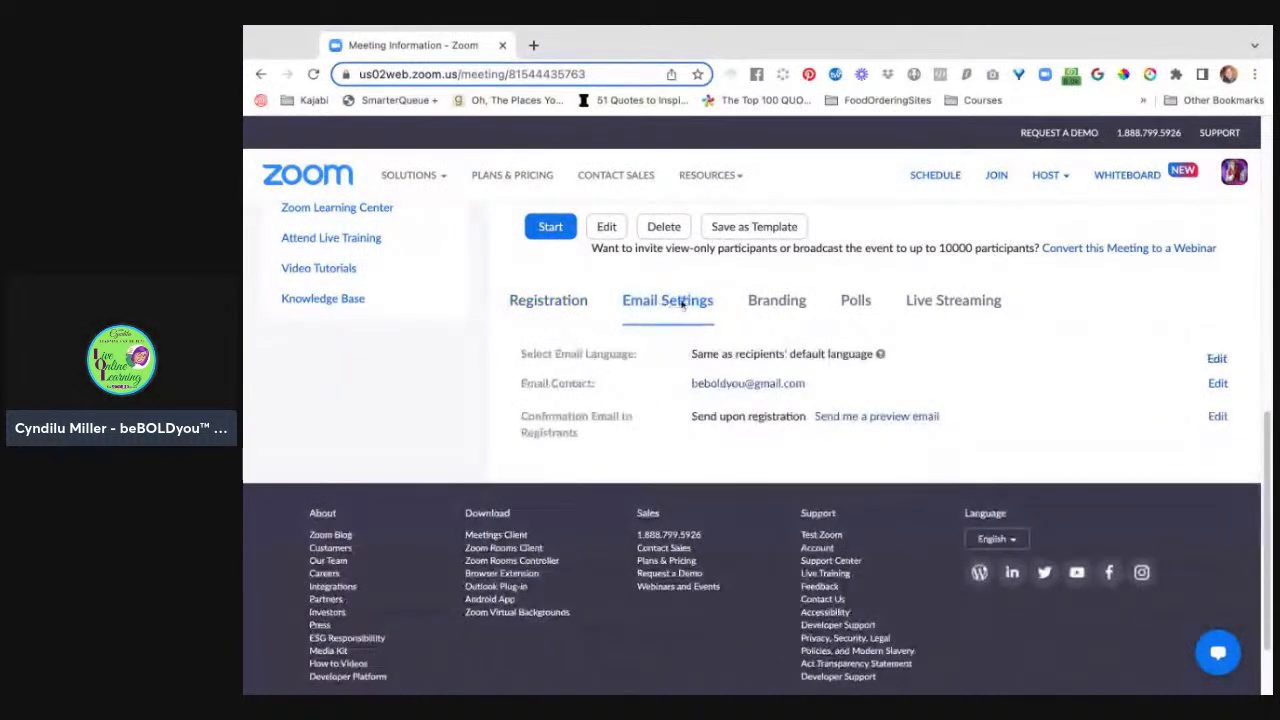
click(785, 301)
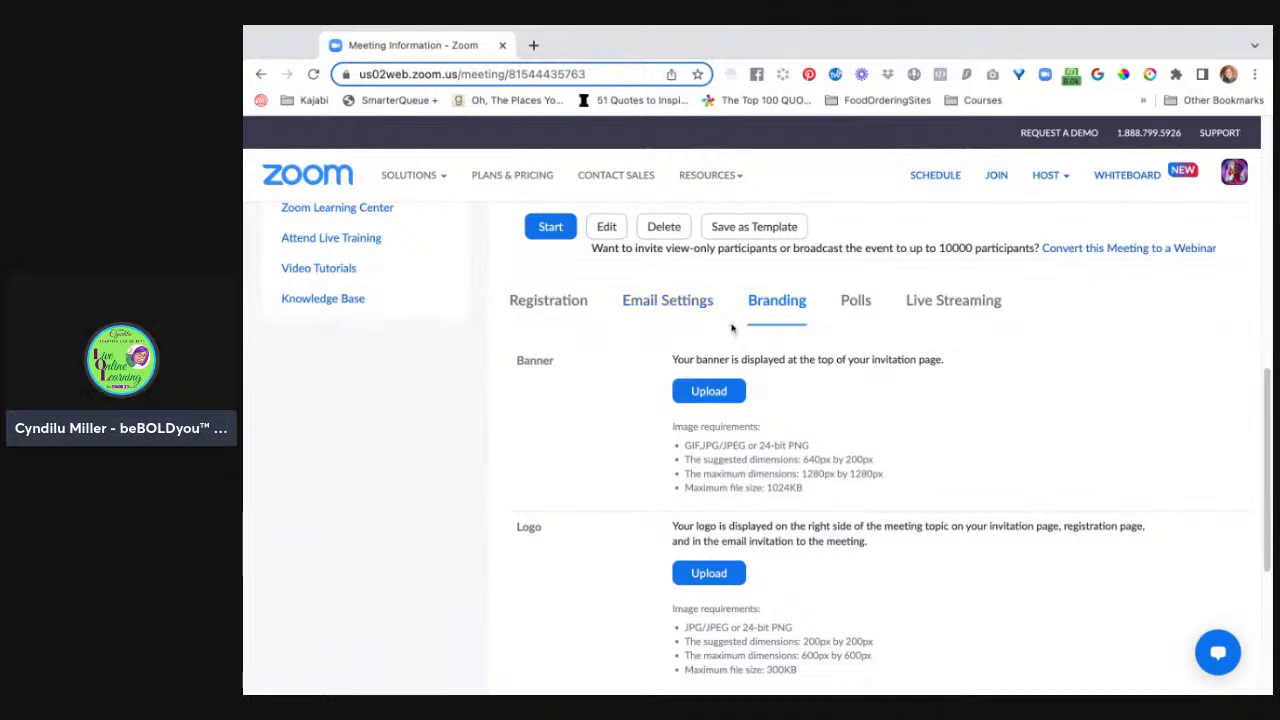
Step: Return to the meeting's email settings and open the confirmation email sent to registrants
click(686, 305)
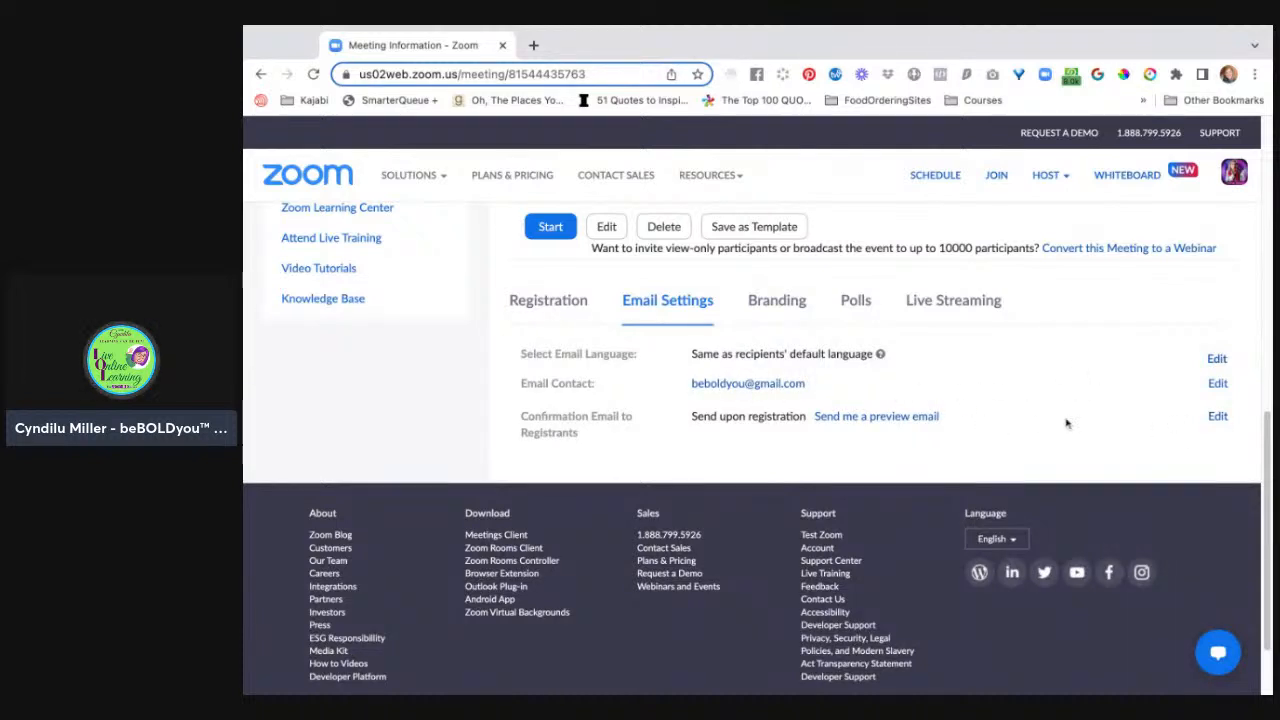
click(858, 417)
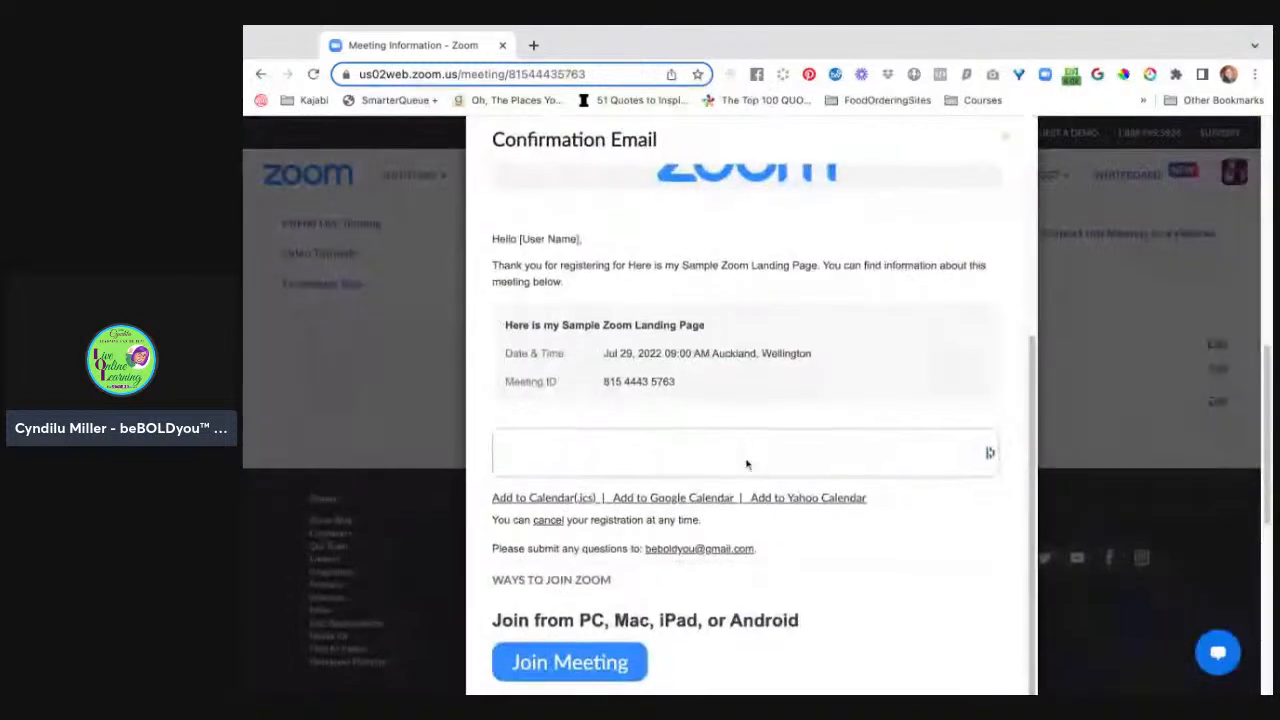
Step: Look through the confirmation email template from the greeting to the closing, including the editable text boxes, calendar links and joining details
scroll(746, 463, down, 1)
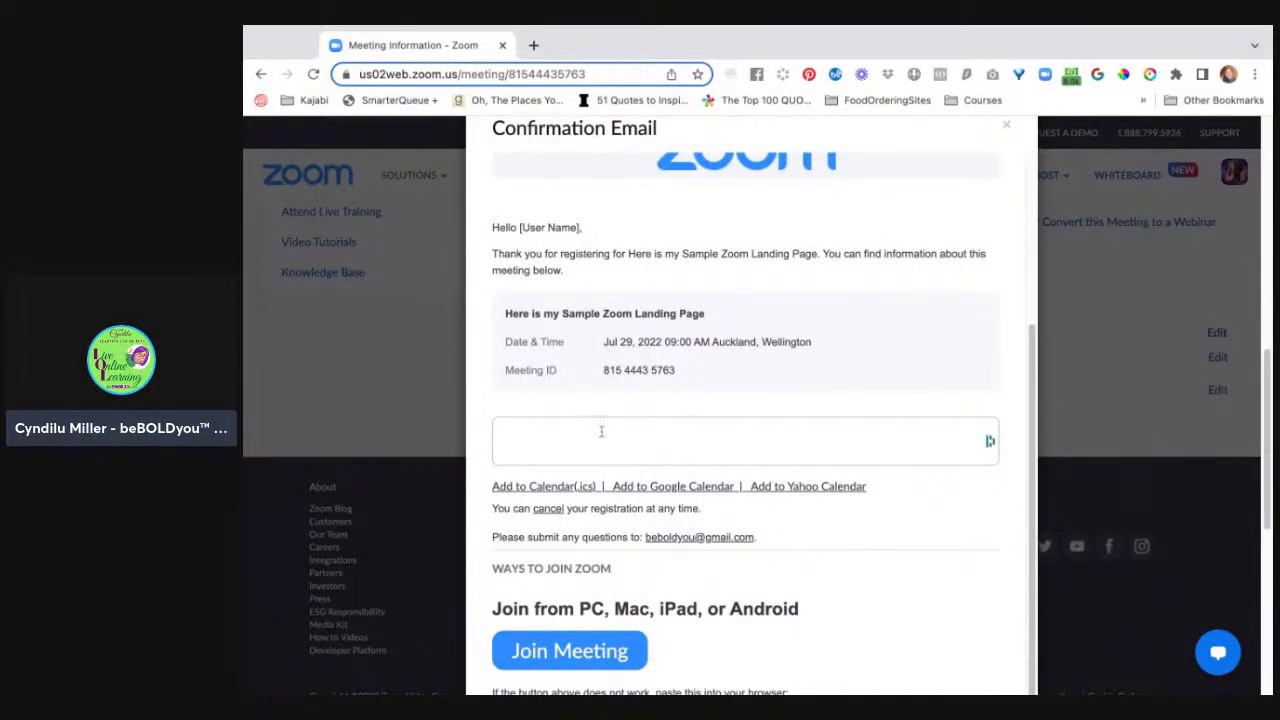
scroll(601, 432, down, 1)
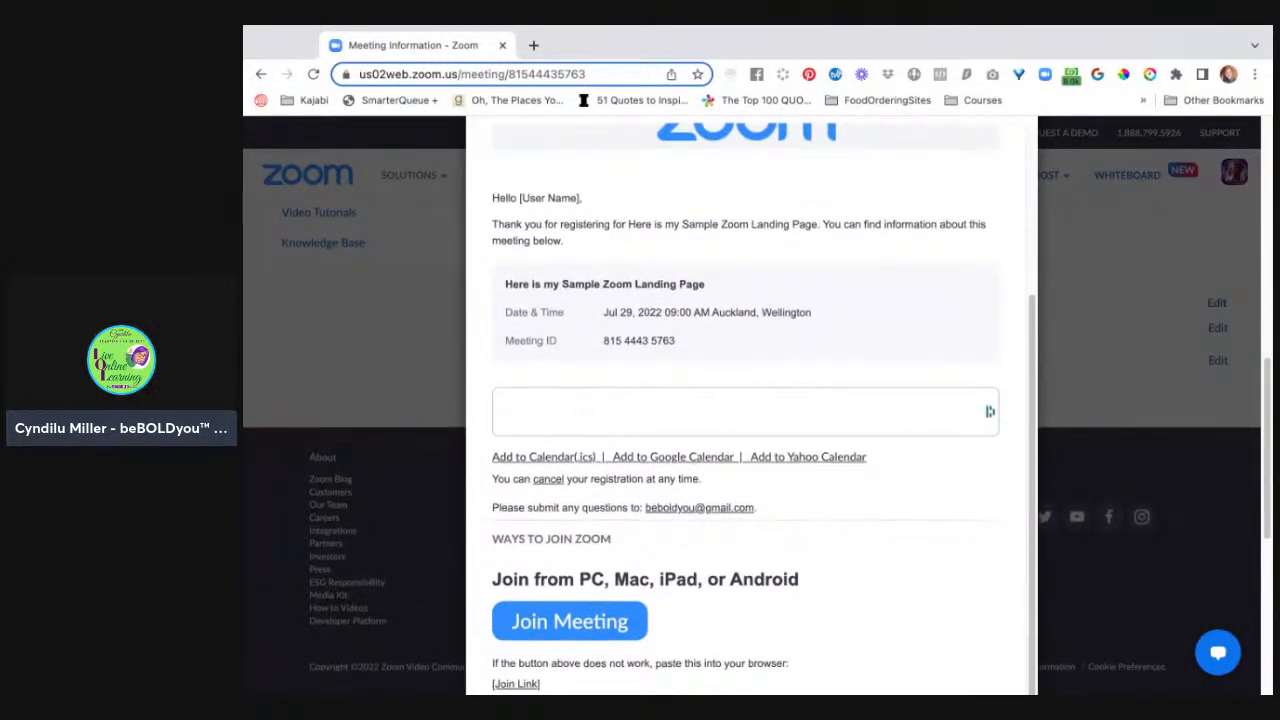
scroll(750, 420, down, 2)
scroll(750, 420, down, 5)
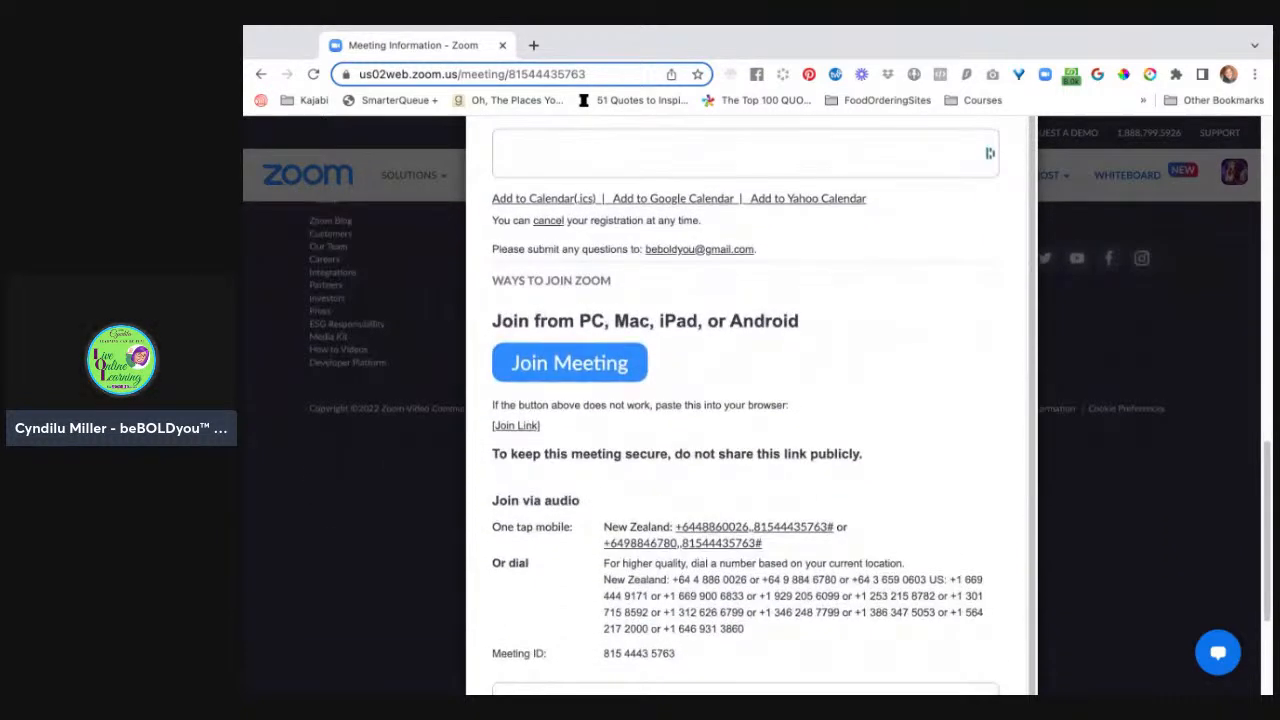
scroll(528, 438, down, 1)
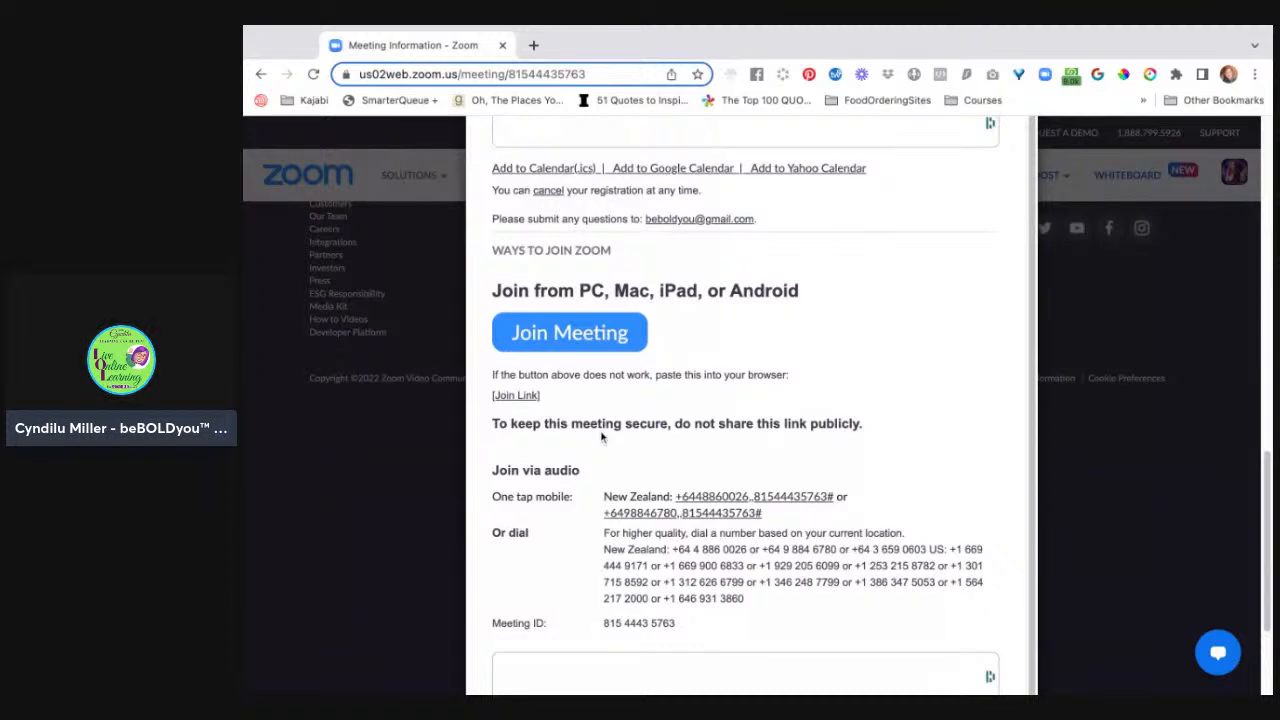
scroll(602, 437, down, 1)
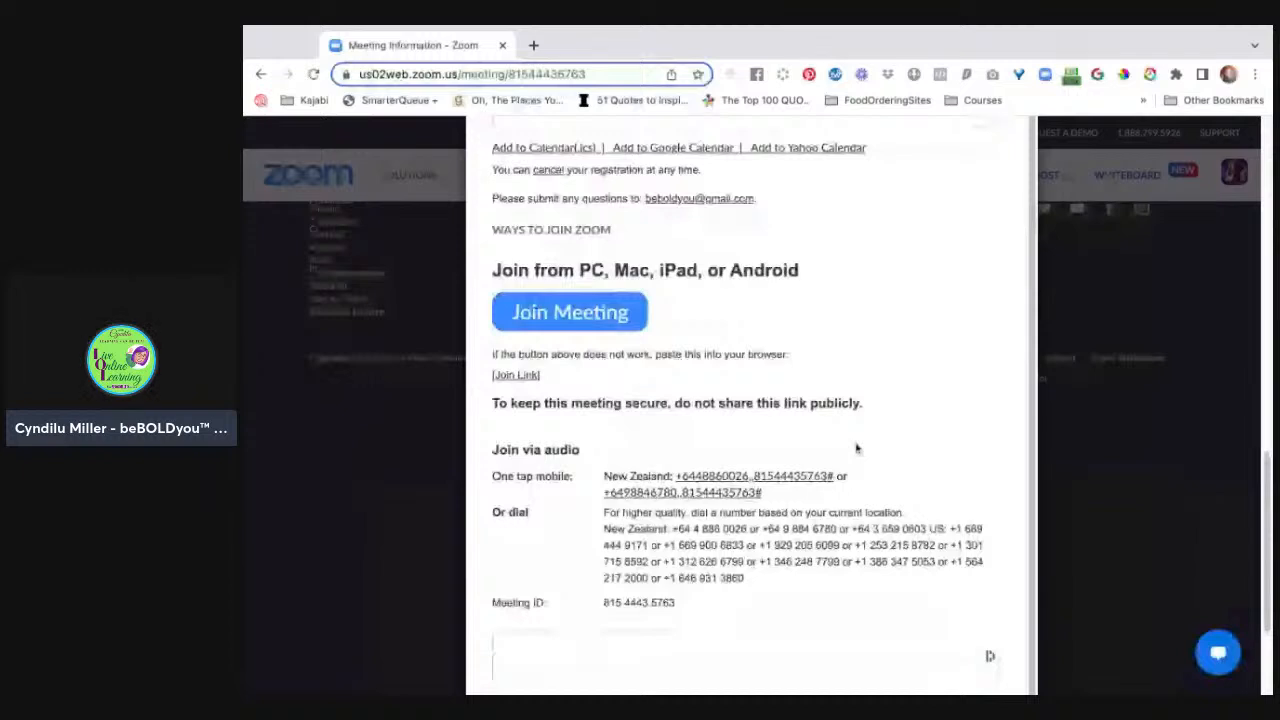
scroll(856, 448, down, 3)
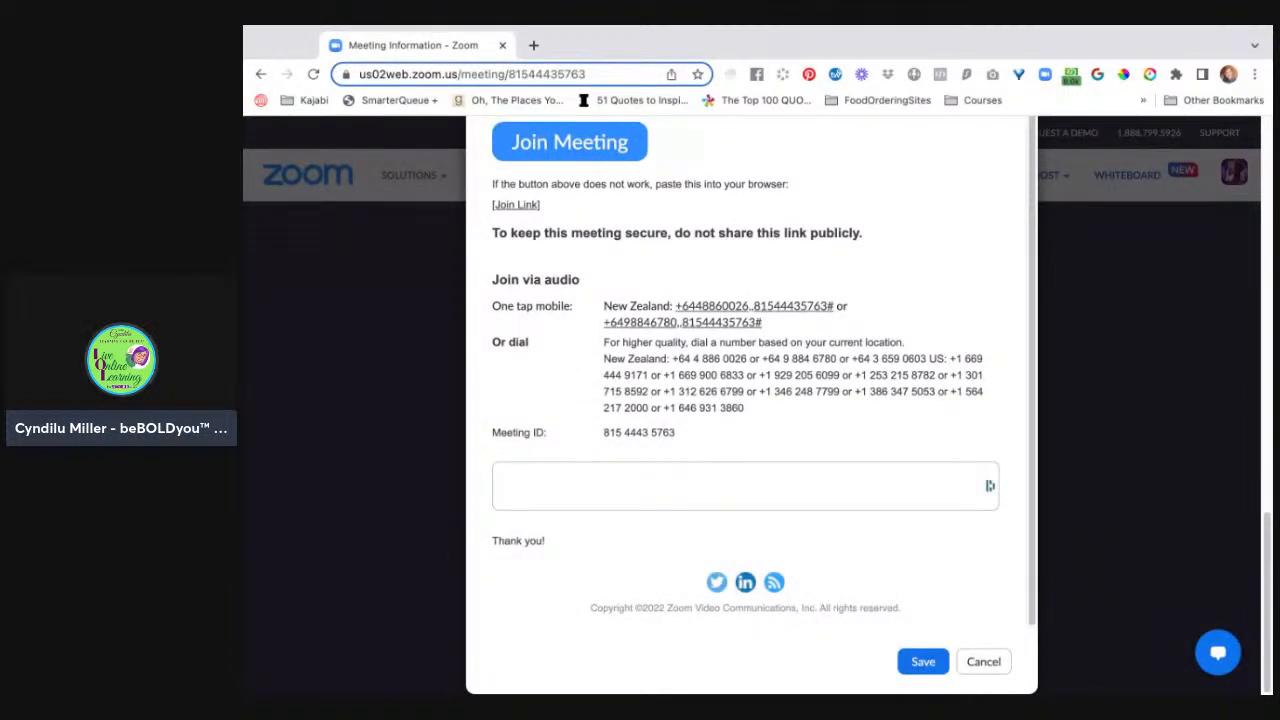
scroll(950, 341, up, 3)
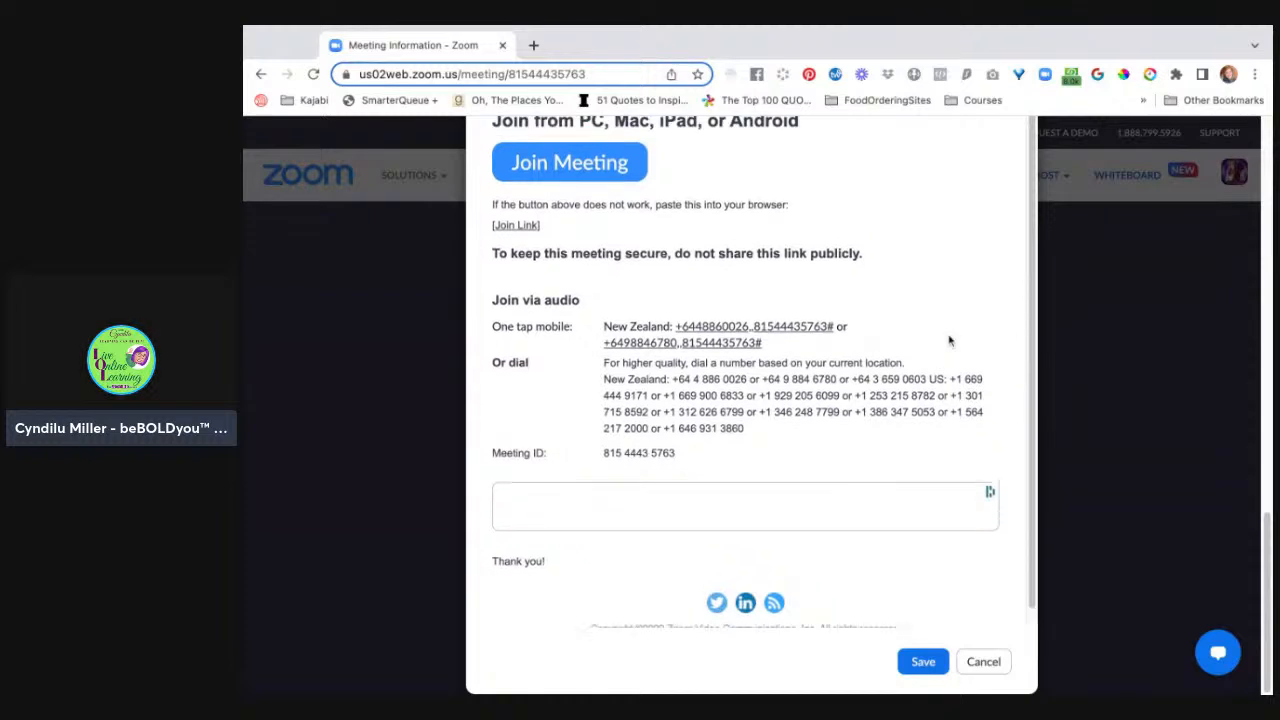
scroll(950, 341, up, 4)
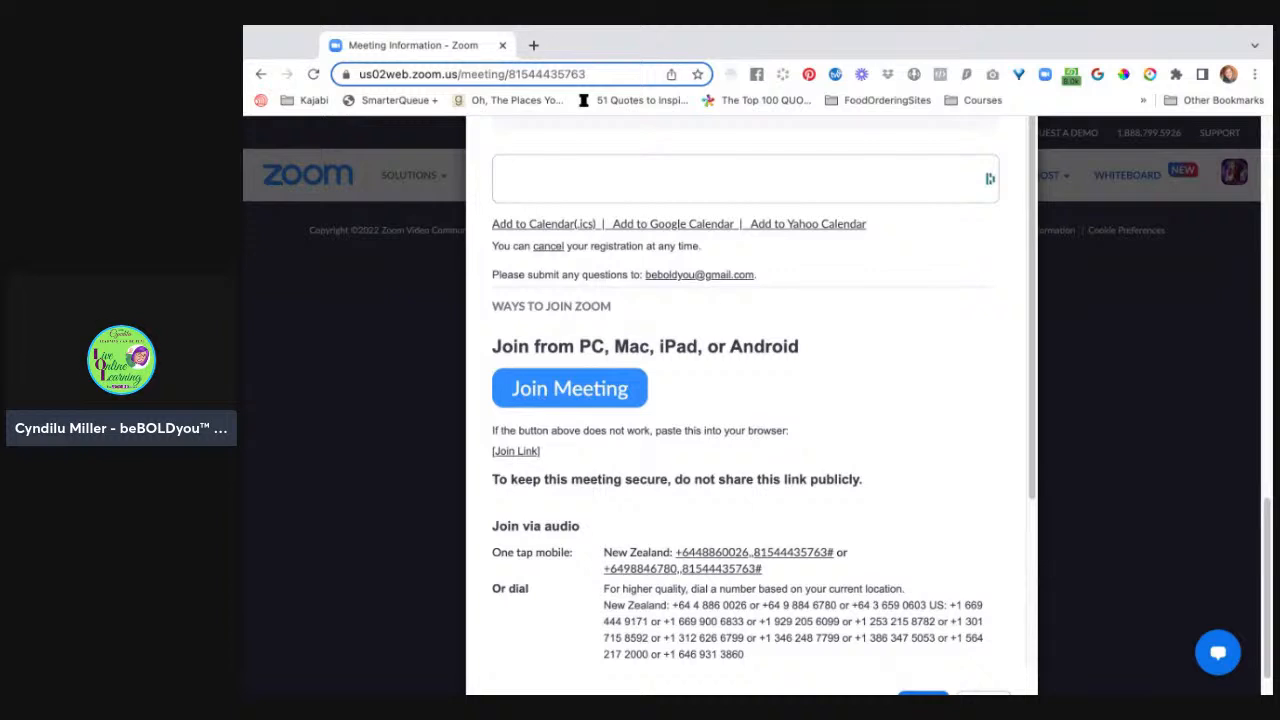
scroll(640, 309, up, 3)
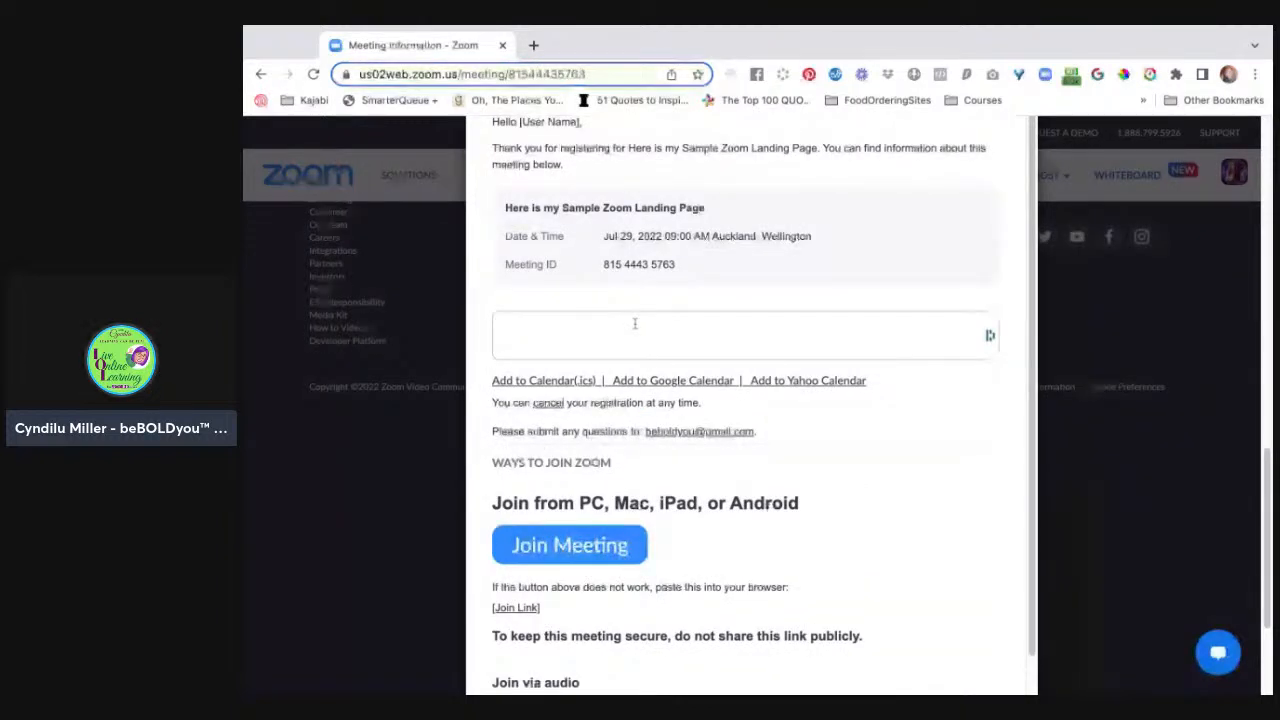
Step: Check the empty text box above the closing thank-you line, and close the confirmation email without saving changes
scroll(634, 323, down, 8)
click(663, 470)
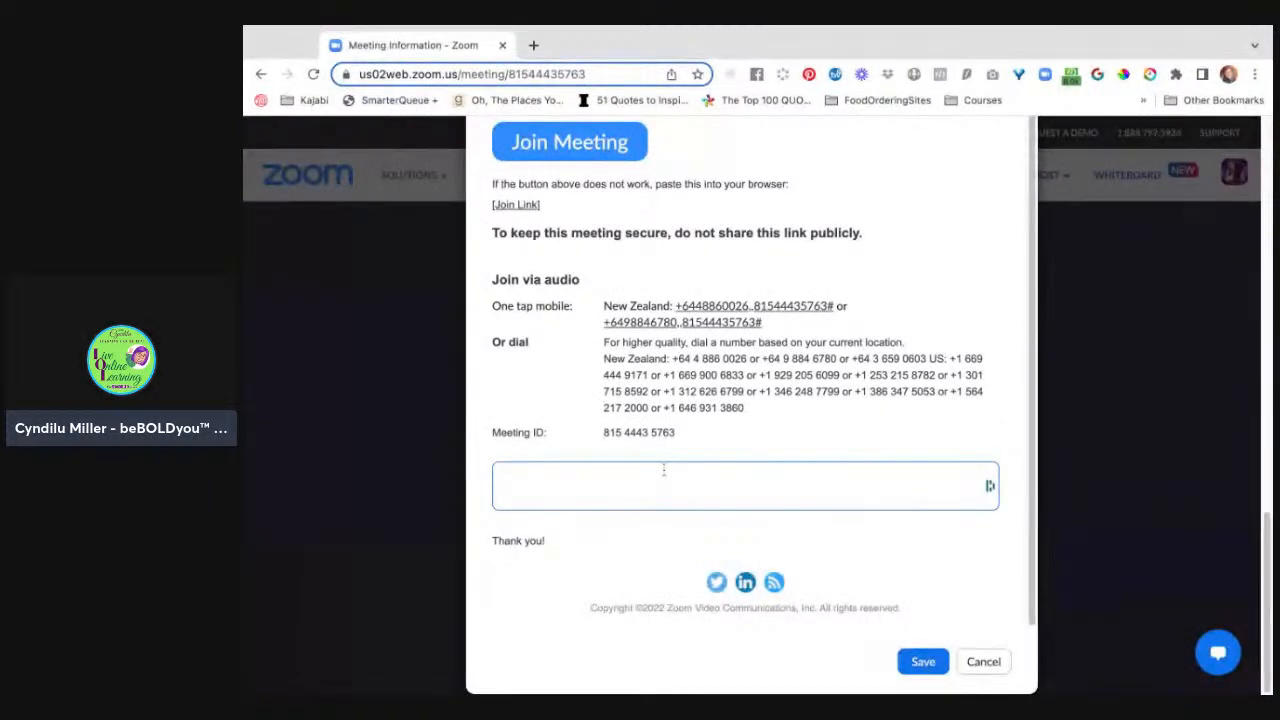
scroll(663, 470, up, 2)
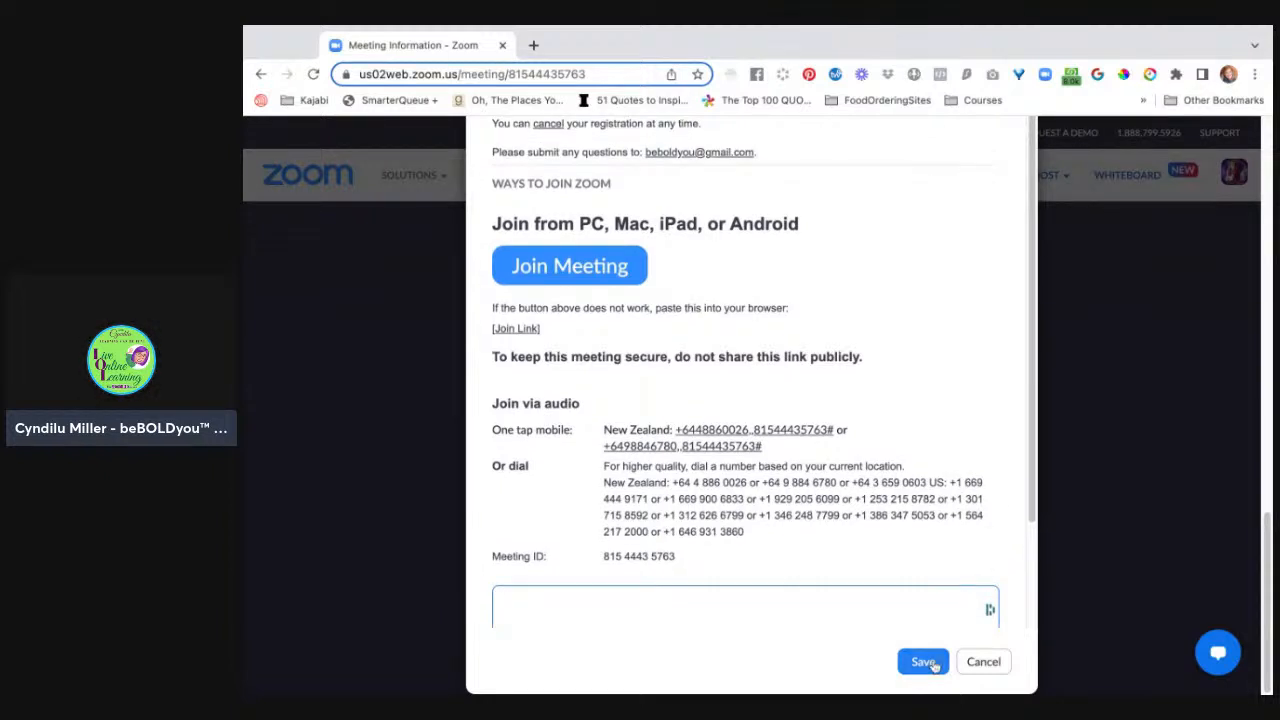
scroll(926, 372, up, 2)
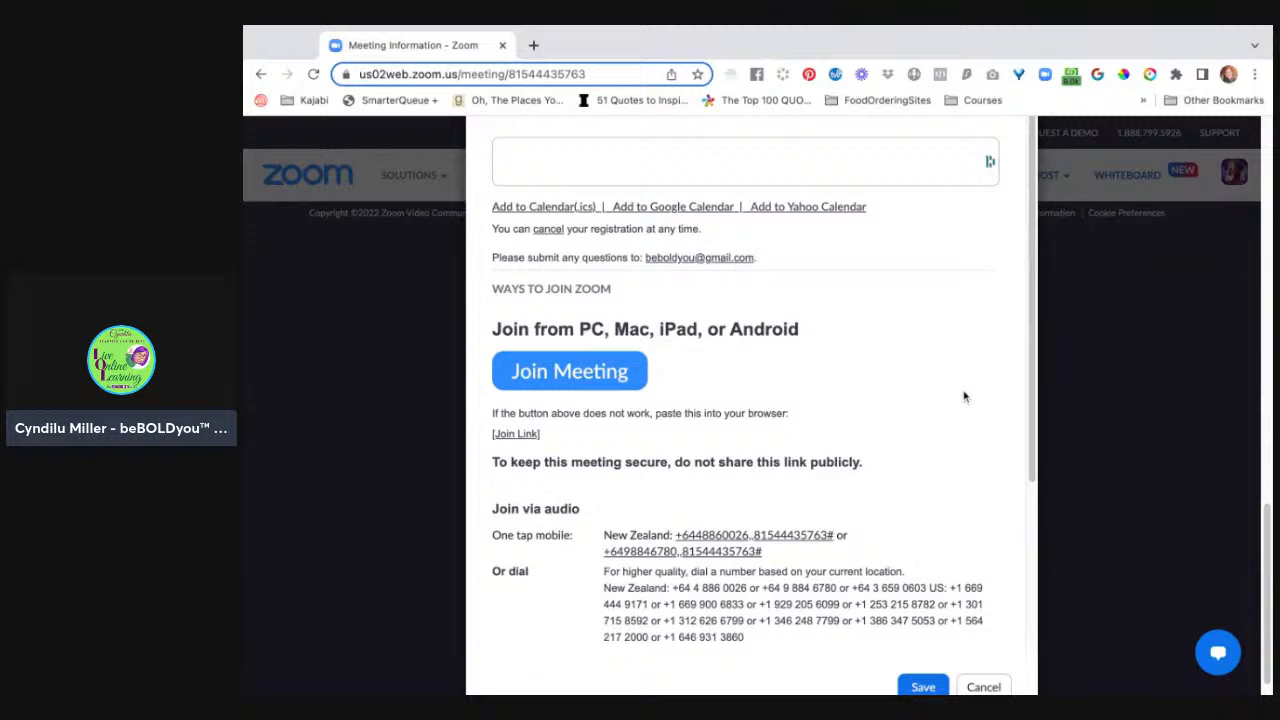
scroll(964, 397, up, 3)
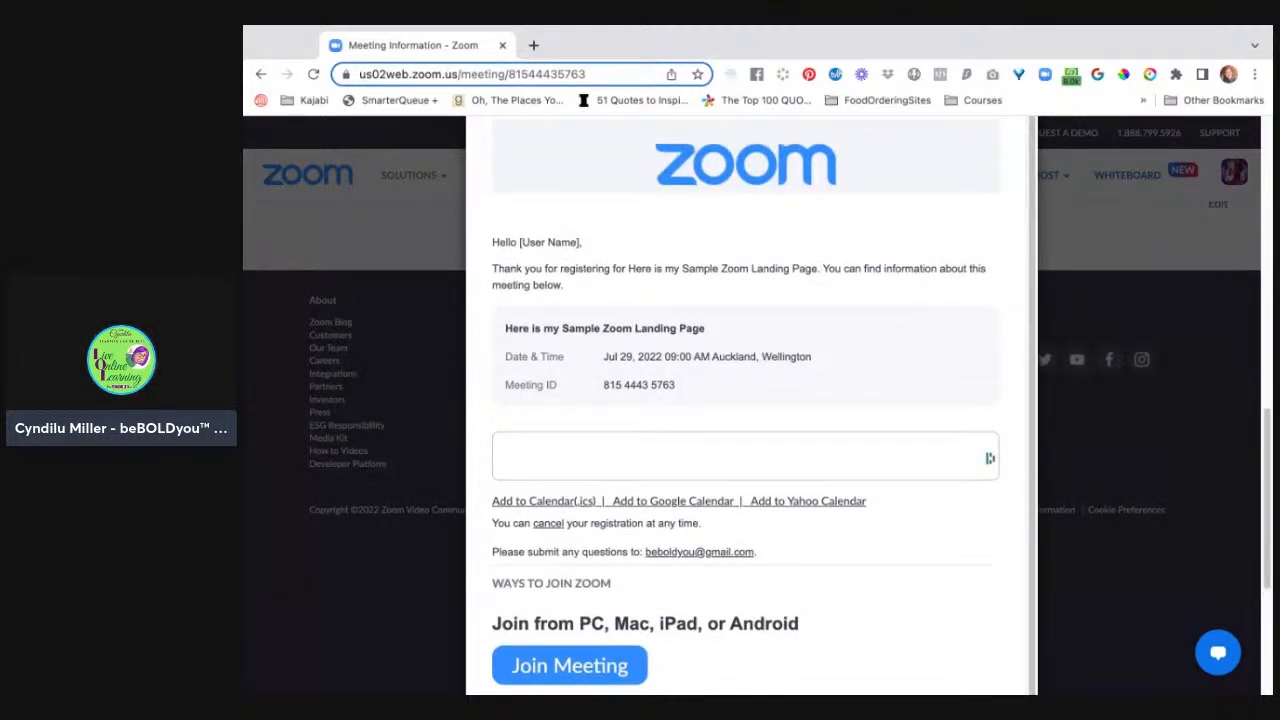
scroll(989, 458, up, 2)
click(1006, 334)
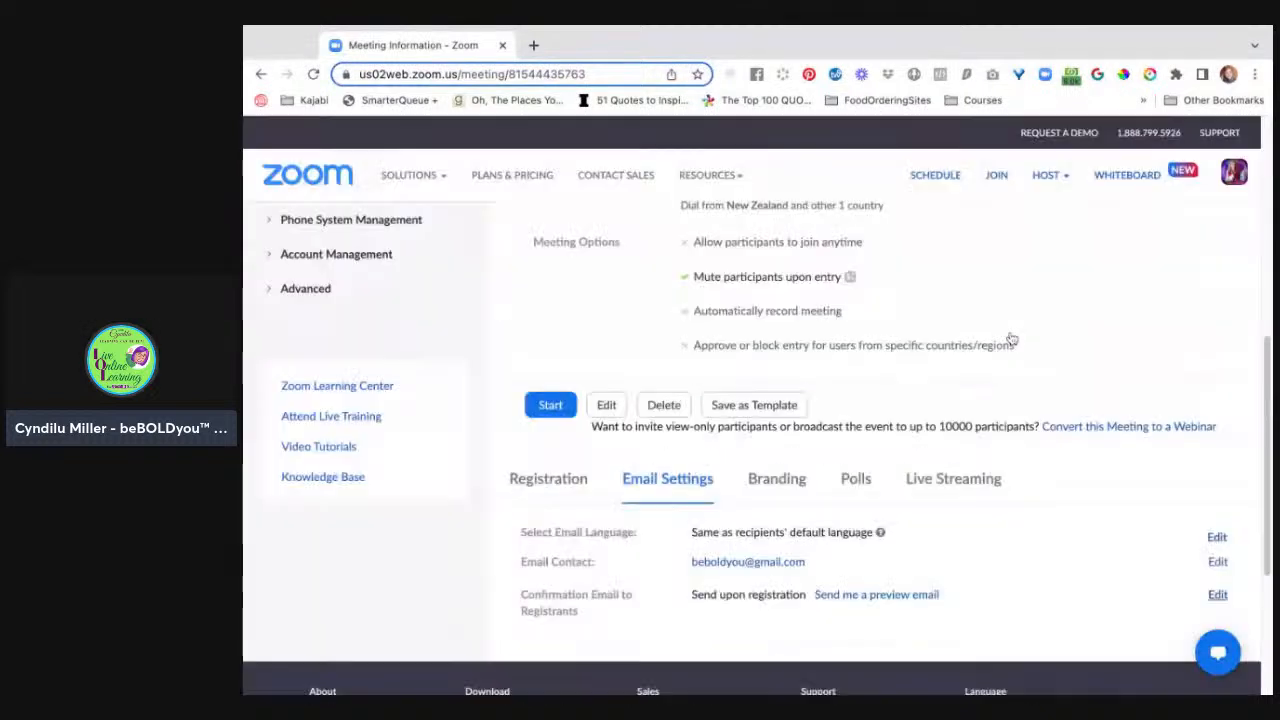
Step: View the meeting's branding settings and read the image requirements for the banner and logo
scroll(1025, 625, down, 1)
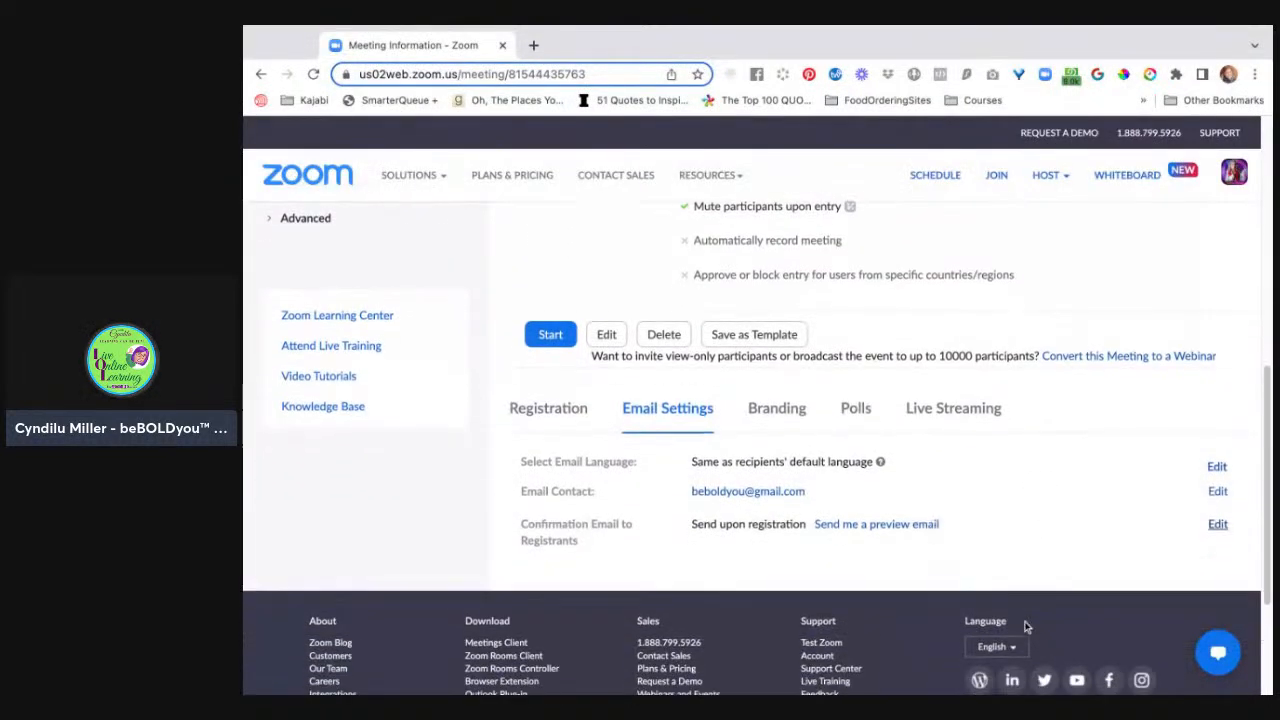
click(789, 414)
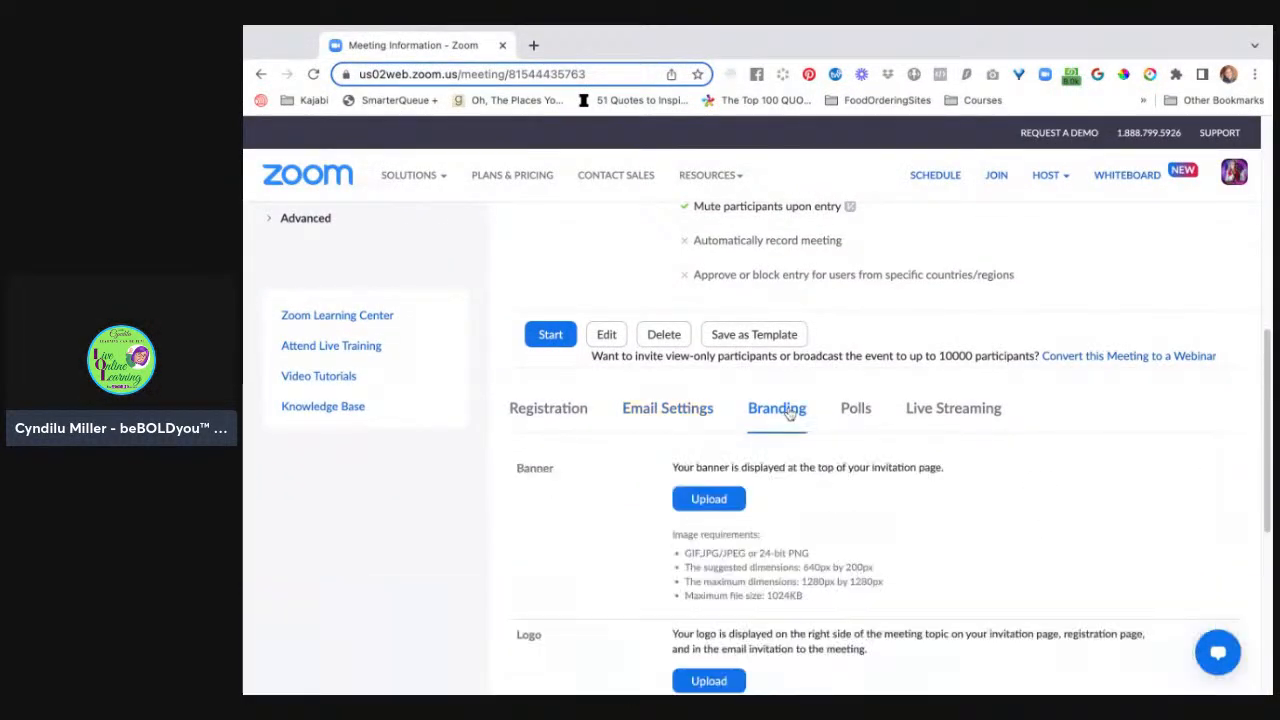
scroll(886, 537, down, 3)
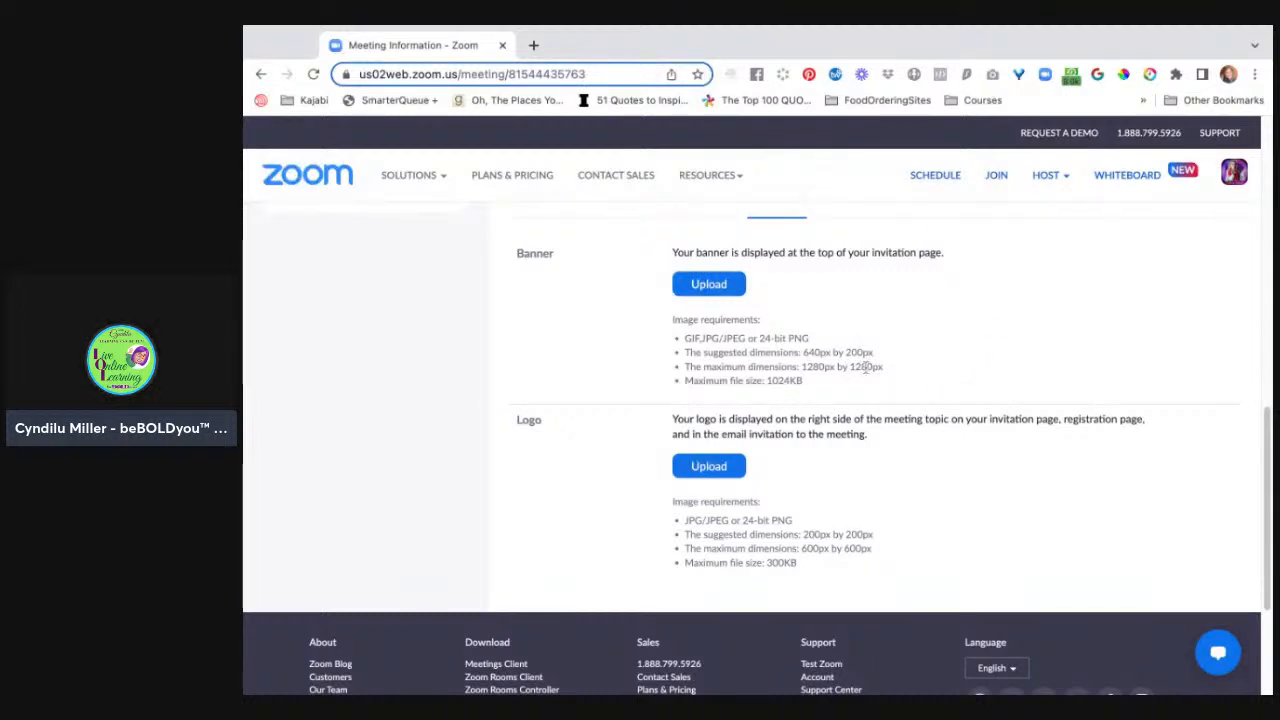
scroll(884, 373, down, 1)
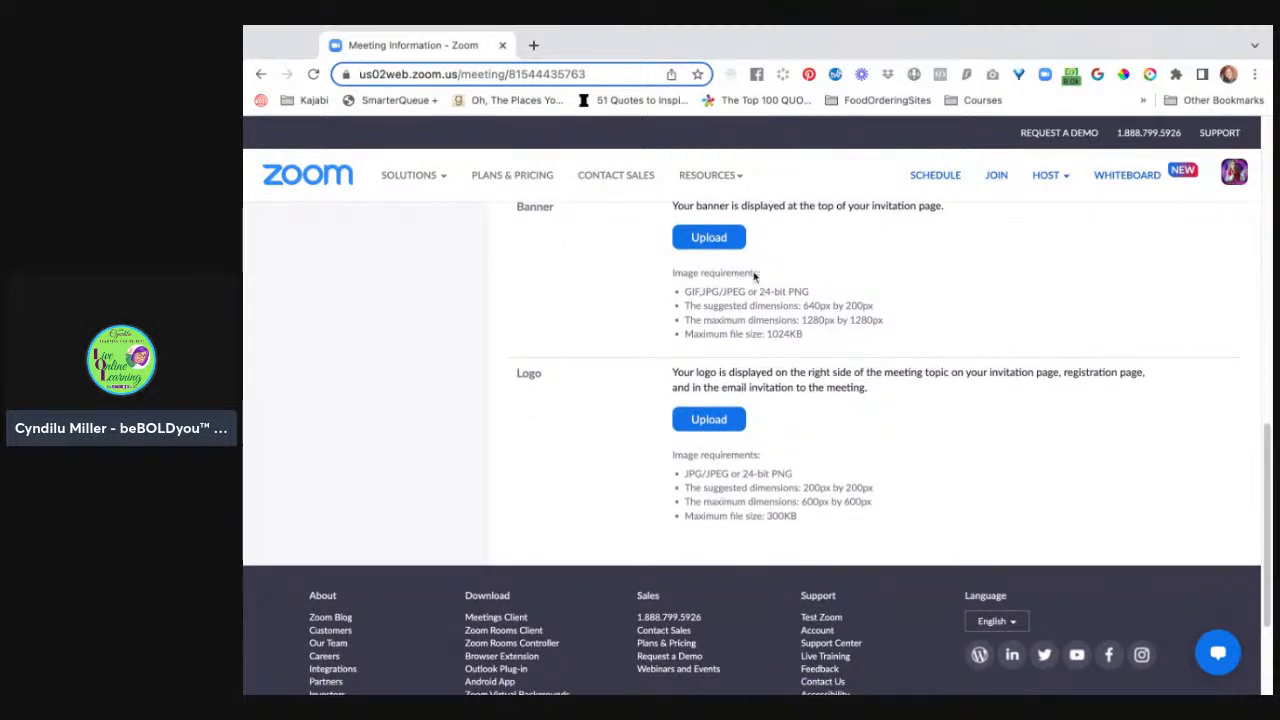
Step: Open Canva in a new browser tab
click(535, 47)
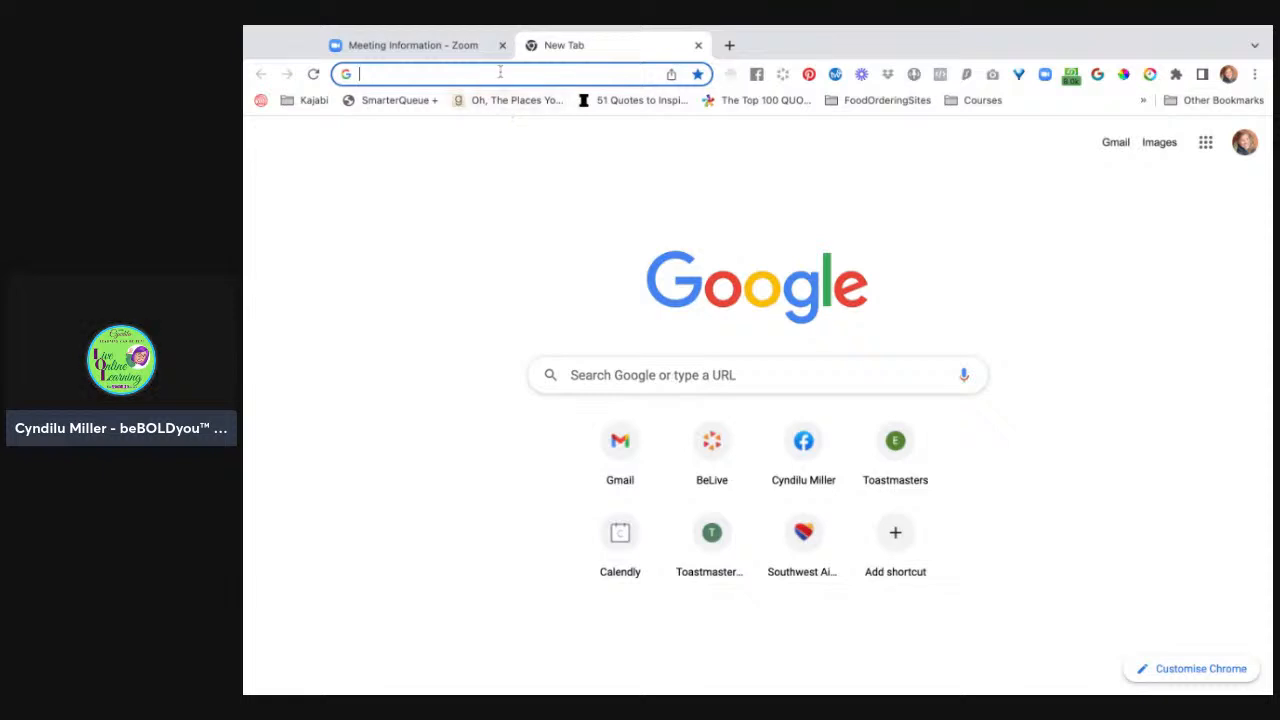
text(Canva)
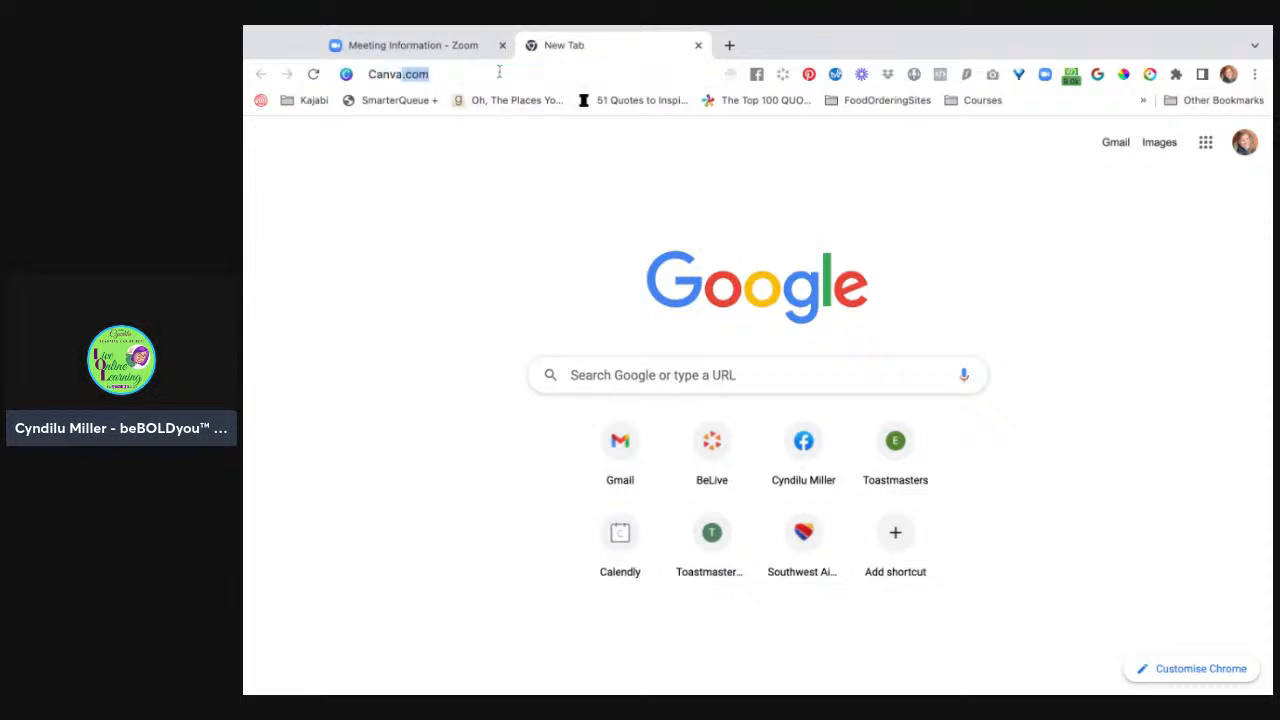
key(Return)
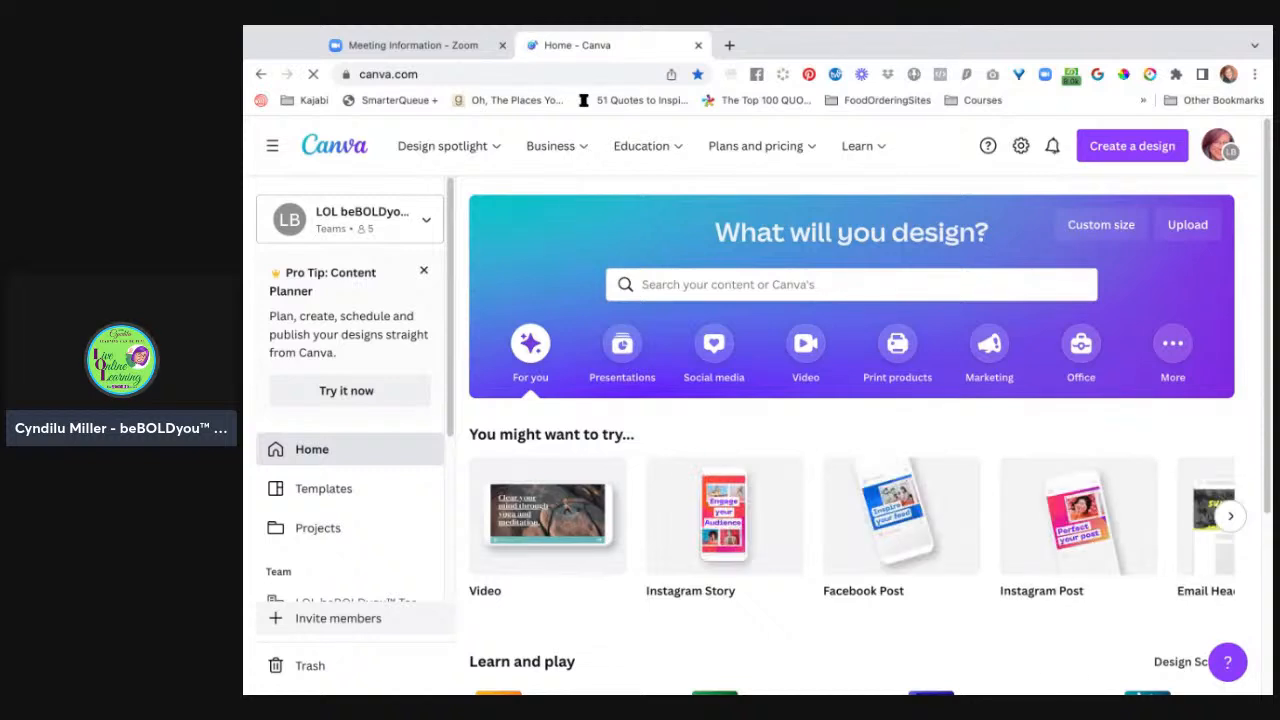
Step: Create a blank custom-size design of 1280 × 1280 px for the banner
click(1132, 146)
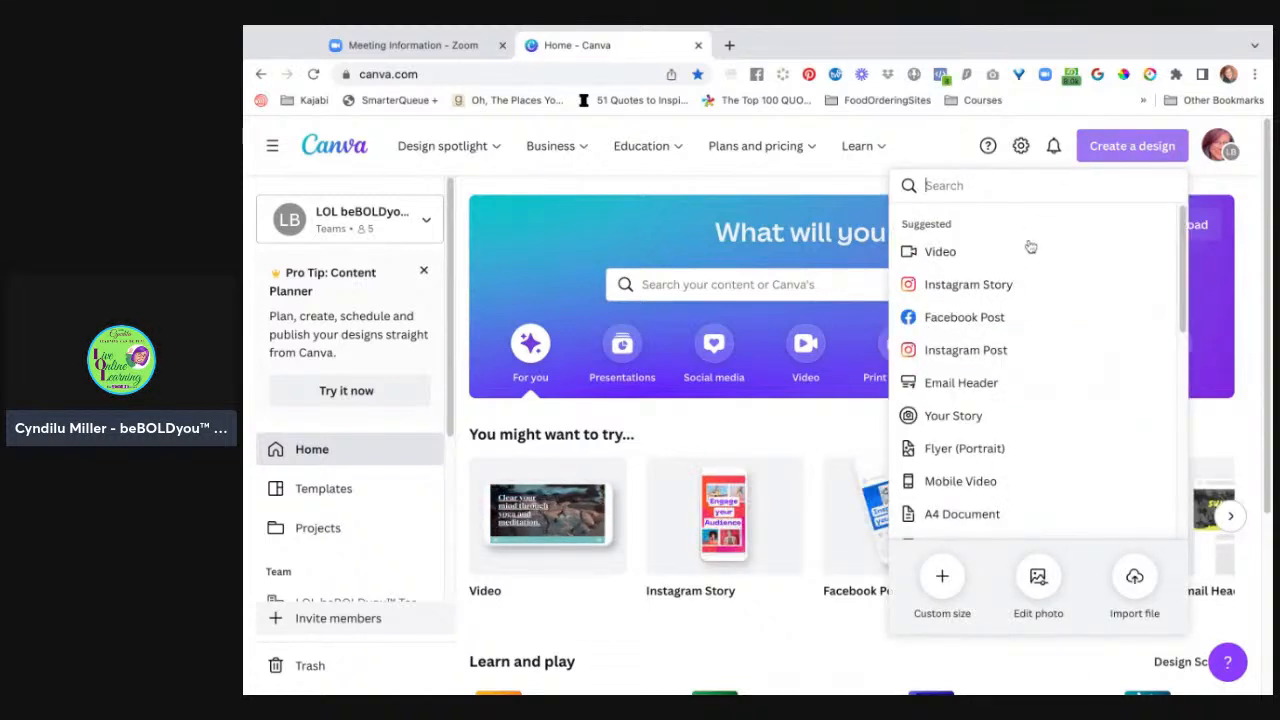
click(942, 578)
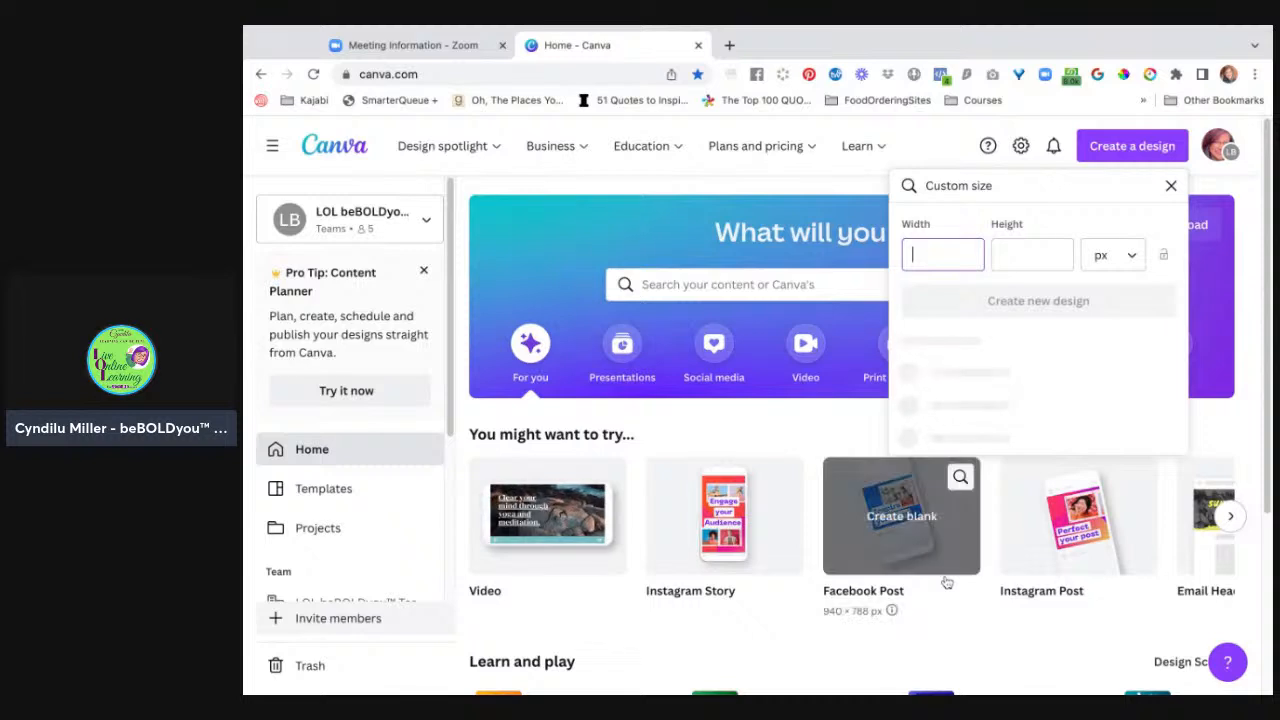
text(1280)
key(Tab)
text(1280)
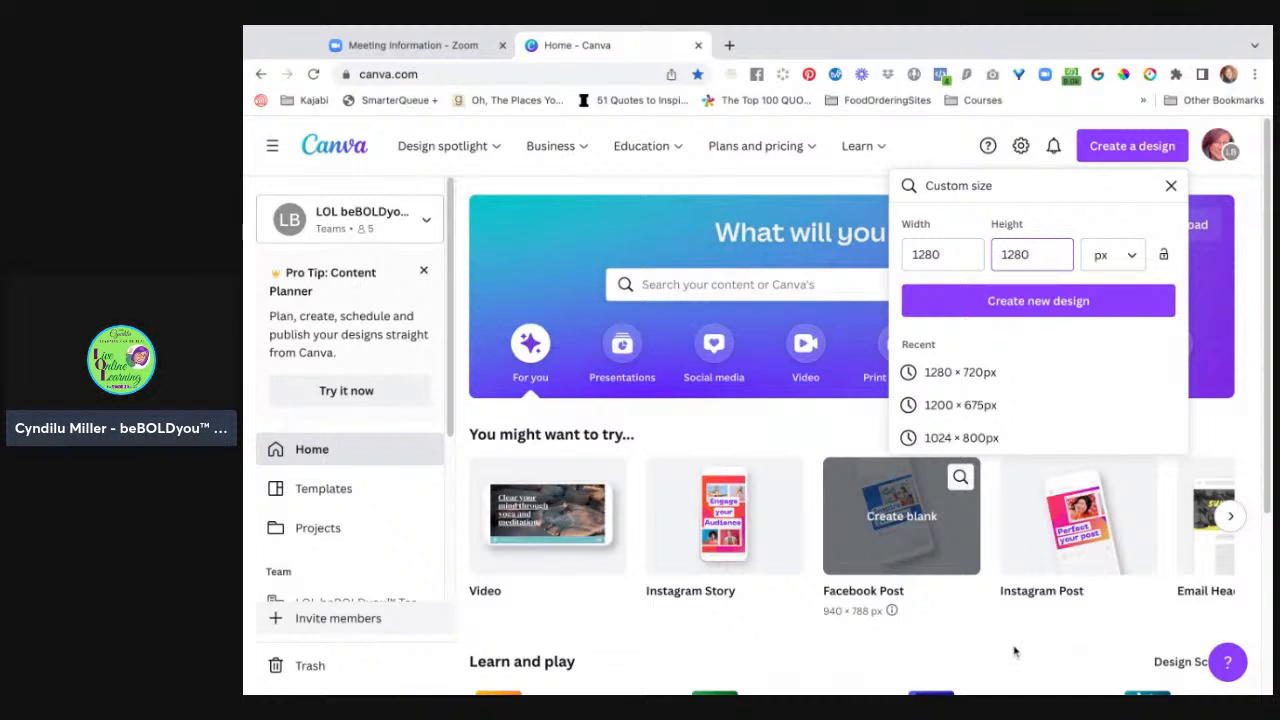
key(Return)
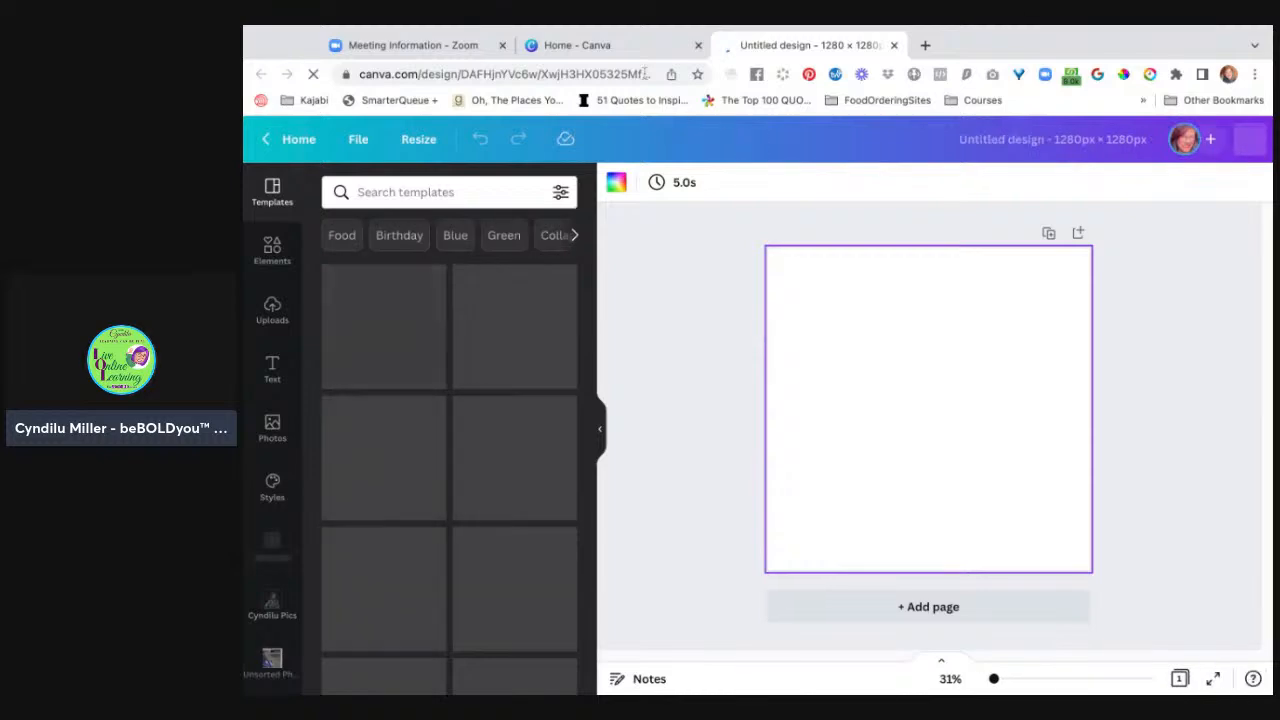
click(415, 45)
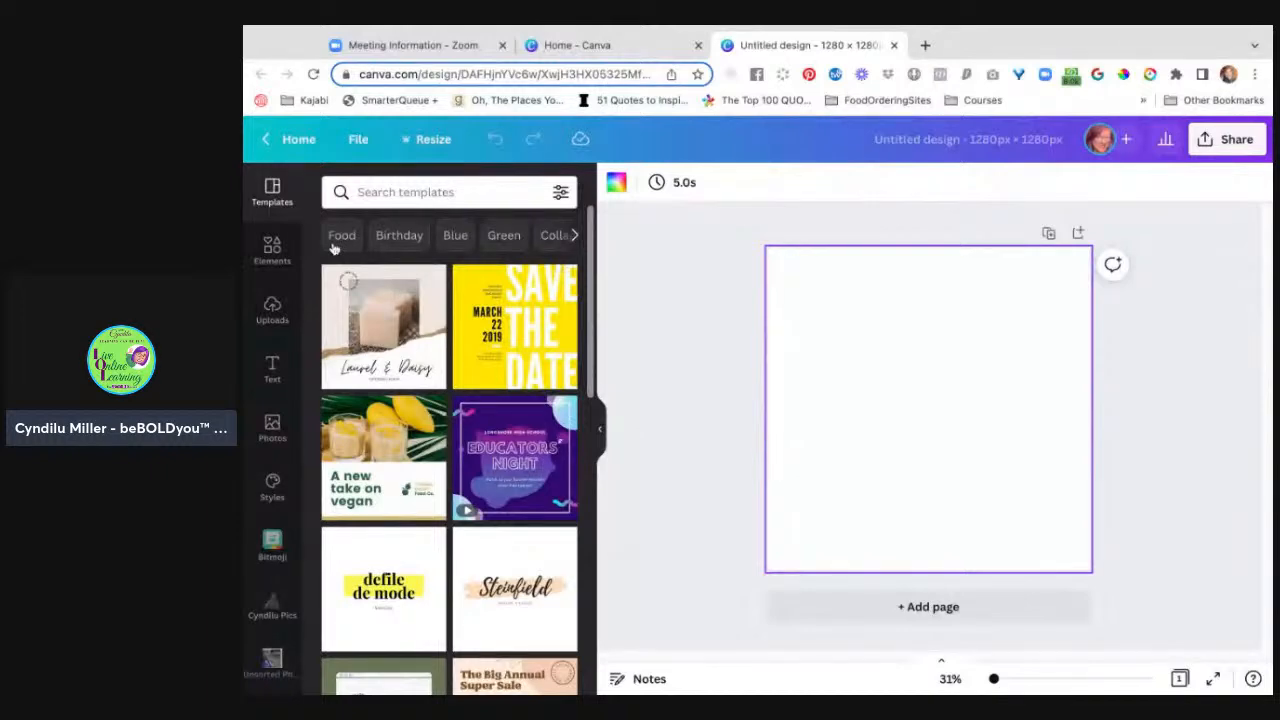
Step: Add a heading to the blank design that reads "HERE IS MY SAMPLE ZOOM LANDING PAGE"
click(272, 369)
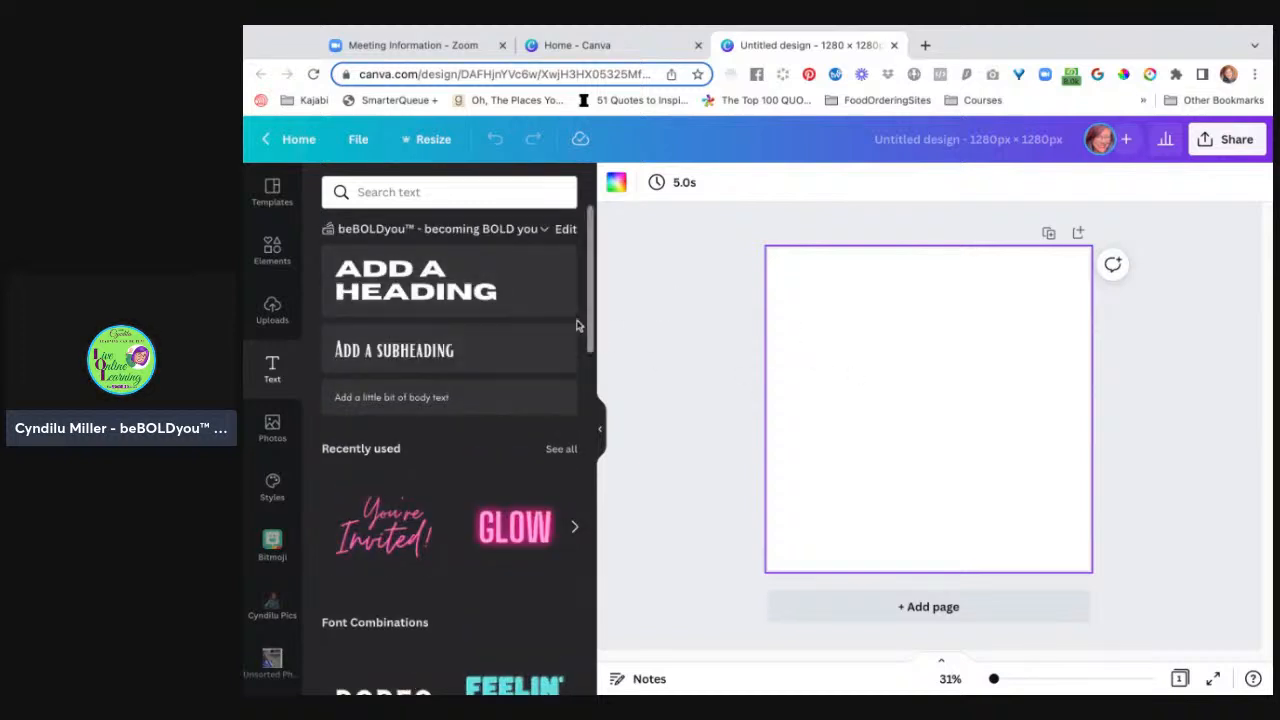
click(486, 254)
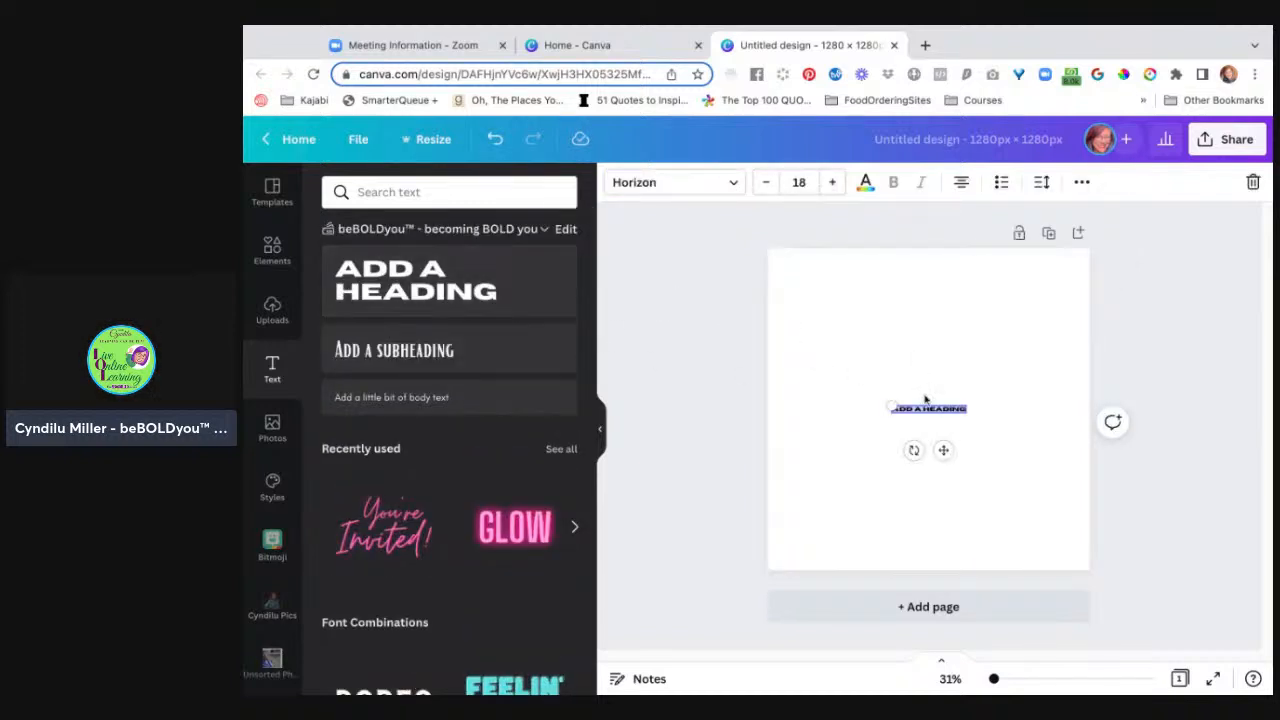
key(BackSpace)
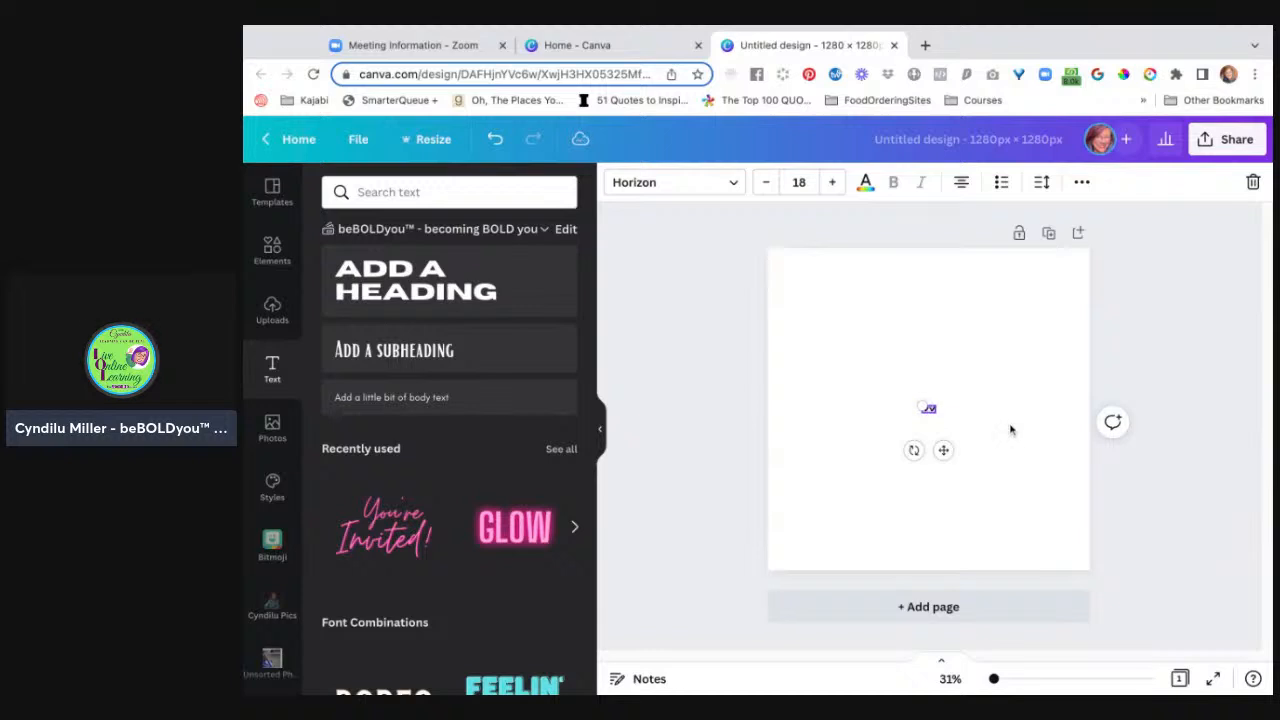
text(HERE IS MY SAMPLE ZOOM LANDING PAGE)
key(BackSpace)
key(BackSpace)
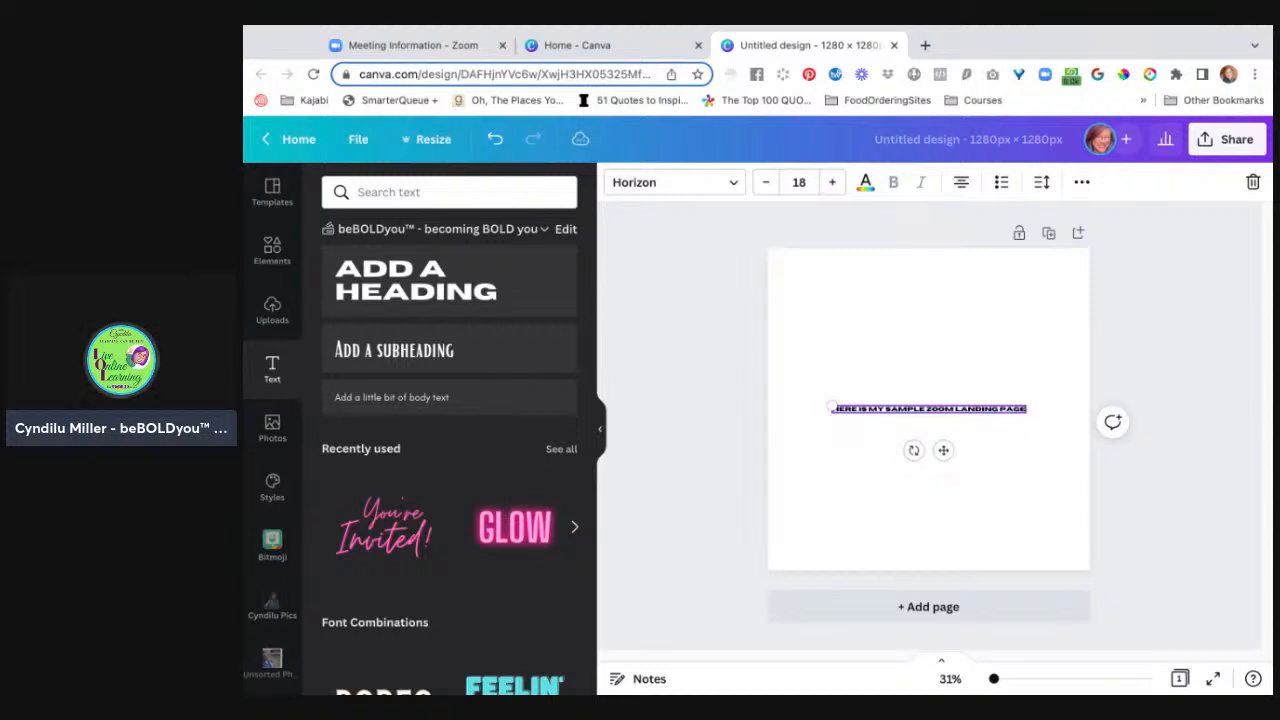
text(A)
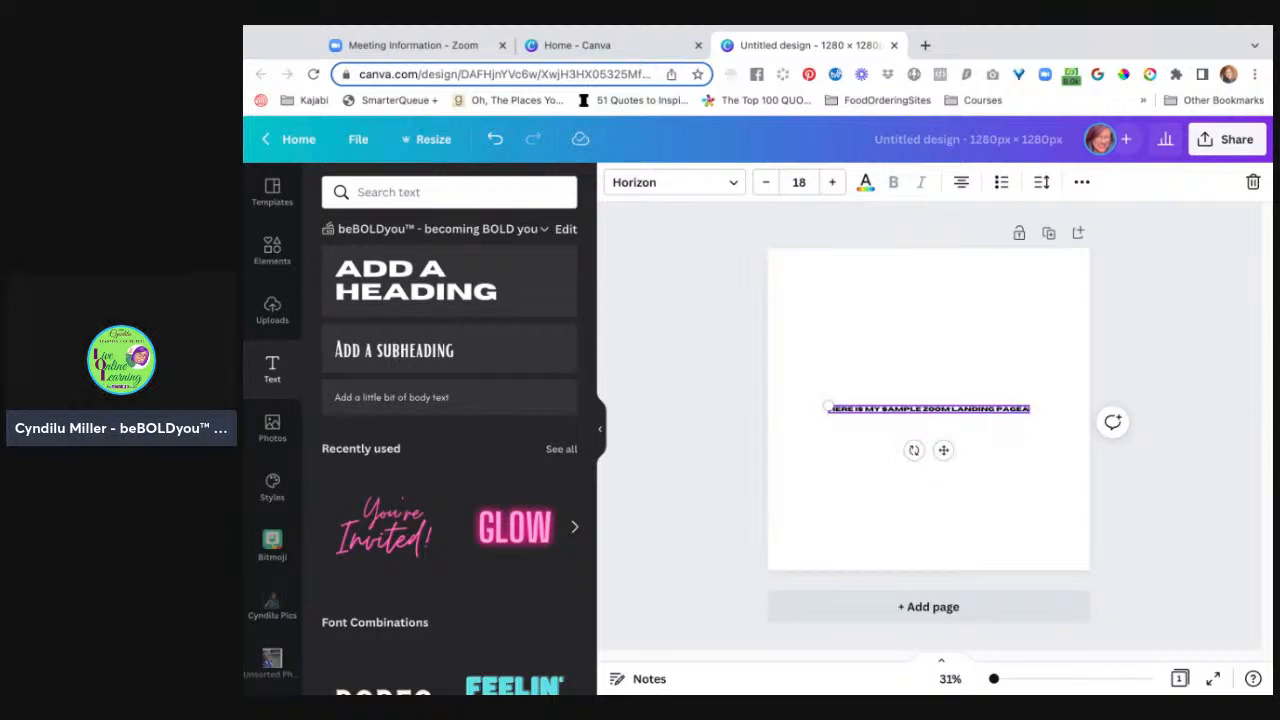
key(ctrl+z)
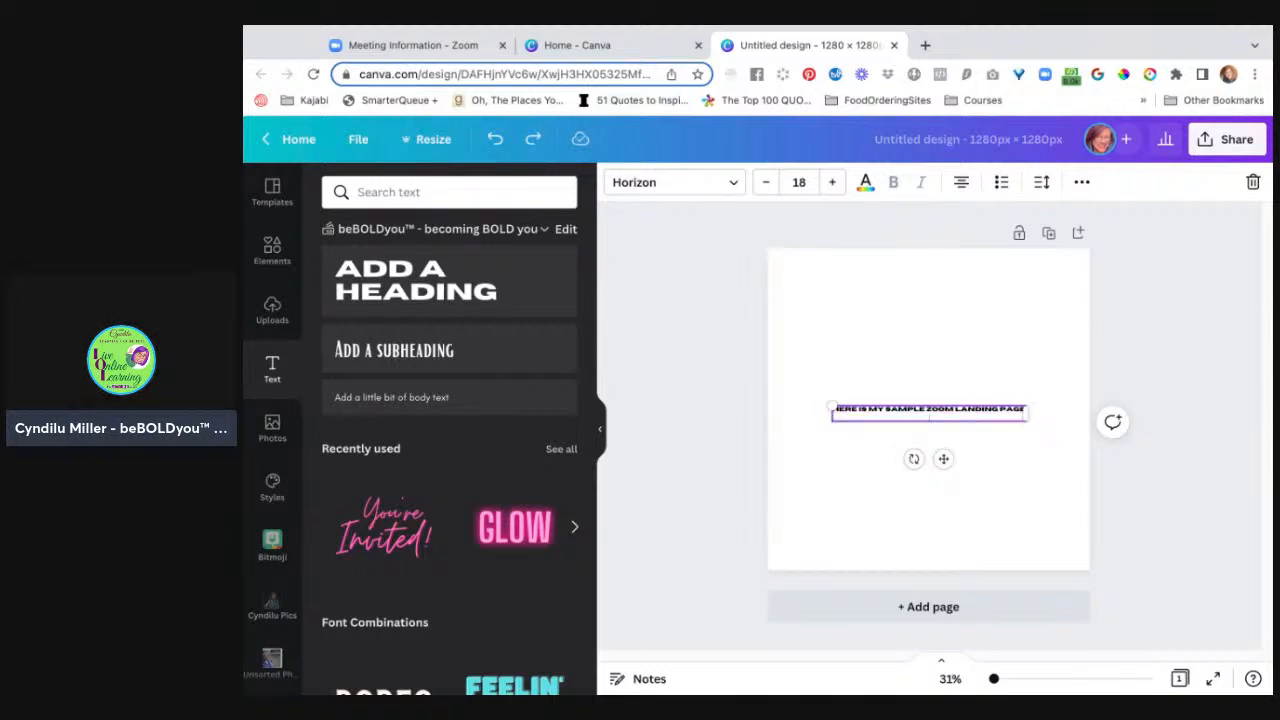
Step: Enlarge all of the heading text to font size 30 so it spans the design's width
key(super+a)
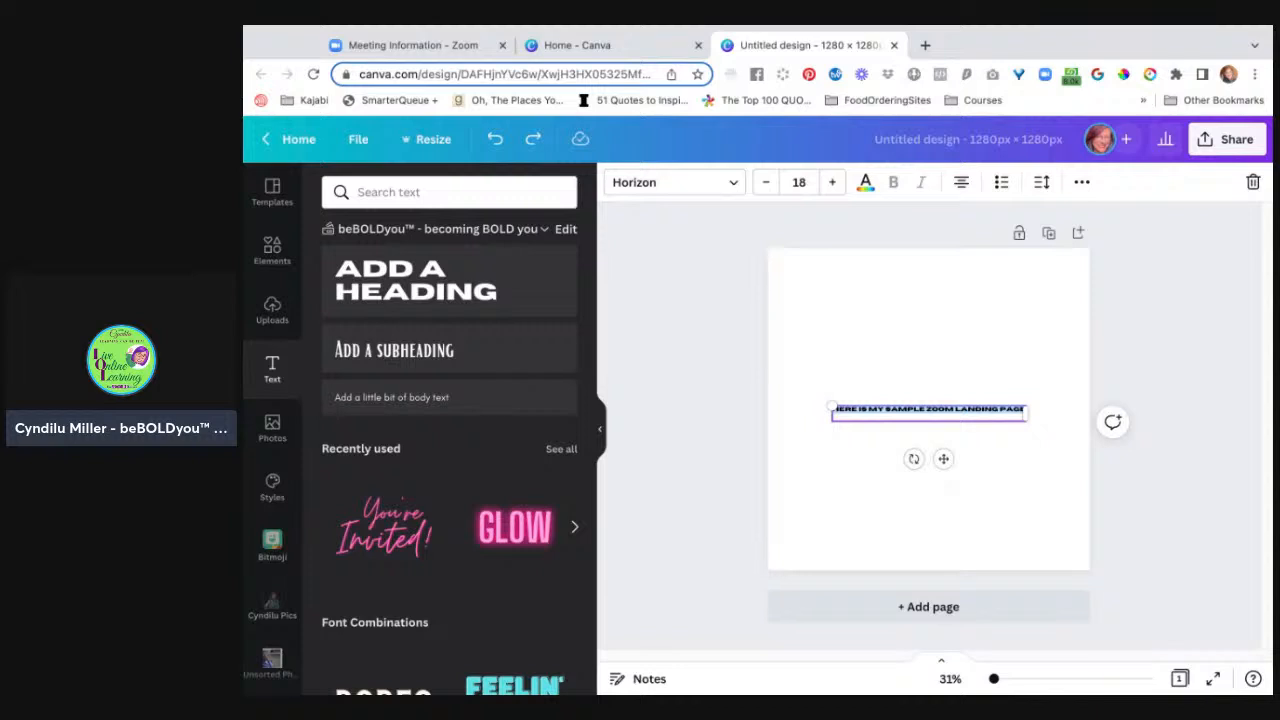
key(super+shift+period)
key(super+shift+period)
key(super+shift+period)
key(super+shift+period)
key(super+shift+period)
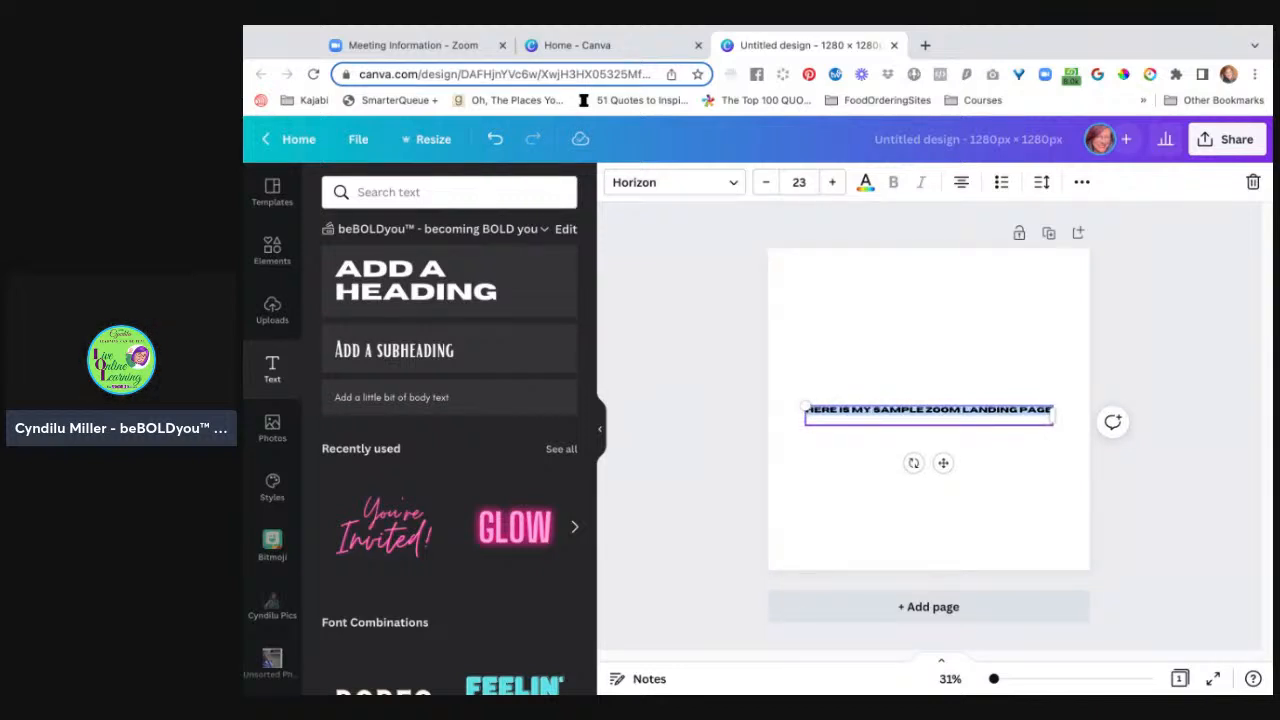
key(super+shift+period)
key(super+shift+period)
key(super+shift+period)
key(super+shift+period)
key(super+shift+period)
key(super+shift+period)
key(super+shift+period)
key(super+shift+period)
key(super+shift+period)
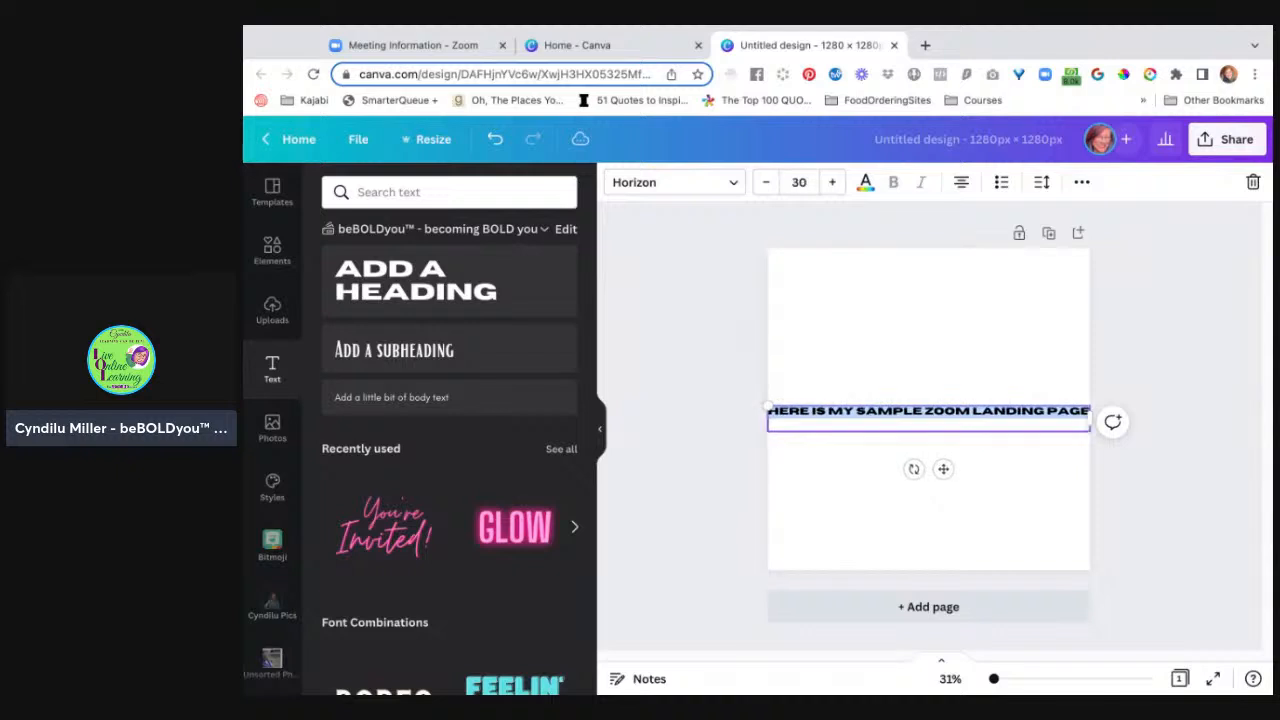
Step: Enlarge the heading text to font size 53 and move it to the upper part of the design
key(super+shift+period)
key(super+shift+period)
key(super+shift+period)
key(super+shift+period)
key(super+shift+period)
key(super+shift+period)
key(super+shift+period)
key(super+shift+period)
key(super+shift+period)
key(super+shift+period)
key(super+shift+period)
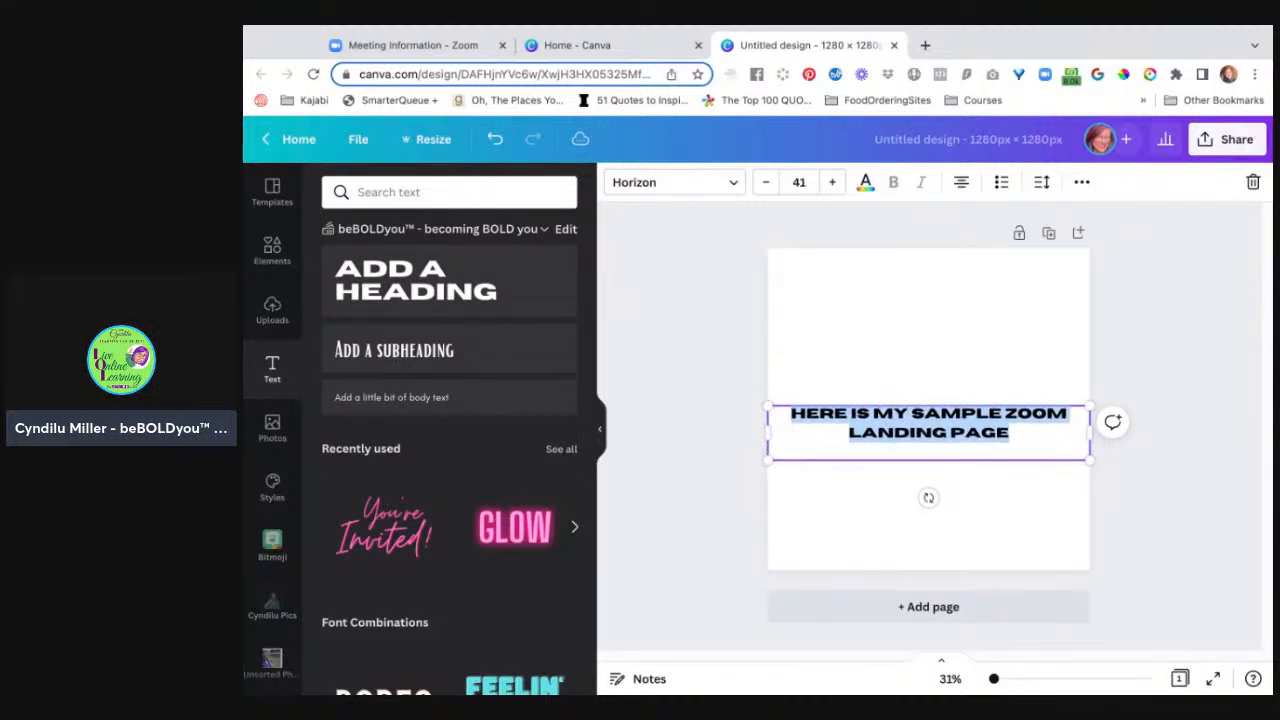
key(super+shift+period)
key(super+shift+period)
key(super+shift+period)
key(super+shift+period)
key(super+shift+period)
key(super+shift+period)
key(super+shift+period)
key(super+shift+period)
key(super+shift+period)
key(super+shift+period)
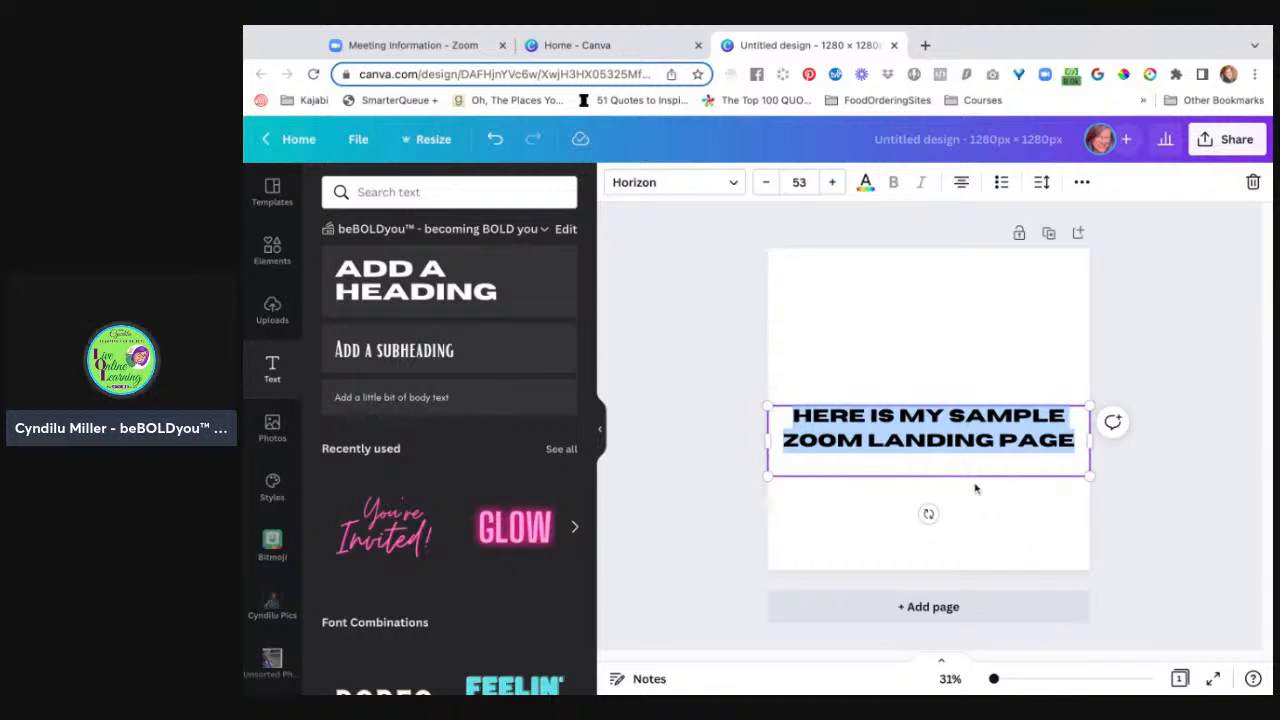
drag(976, 481, 971, 347)
click(948, 438)
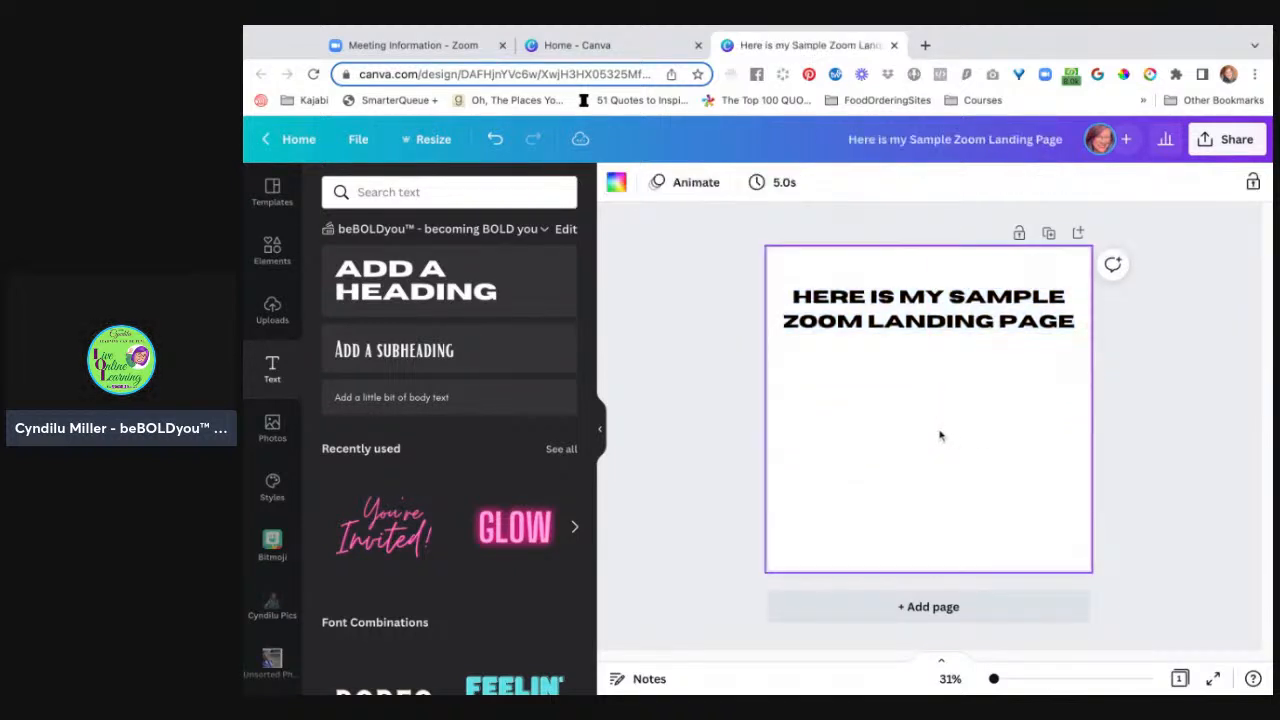
Step: Add a subheading below the heading and enlarge it to font size 148
click(497, 346)
drag(912, 413, 800, 441)
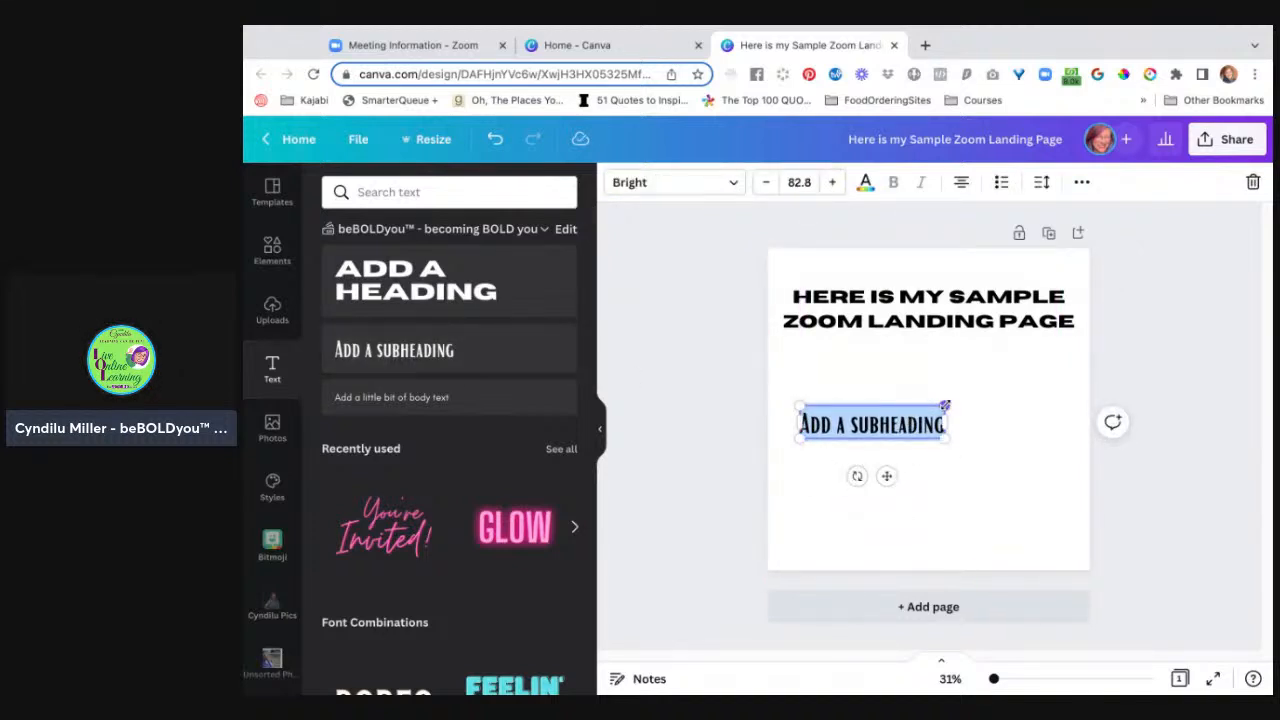
drag(944, 407, 1058, 380)
Step: Replace the subheading text with "BONUS STRATEGY SESSION!" on two lines, breaking after "STRATEGY"
triple_click(975, 405)
text(B)
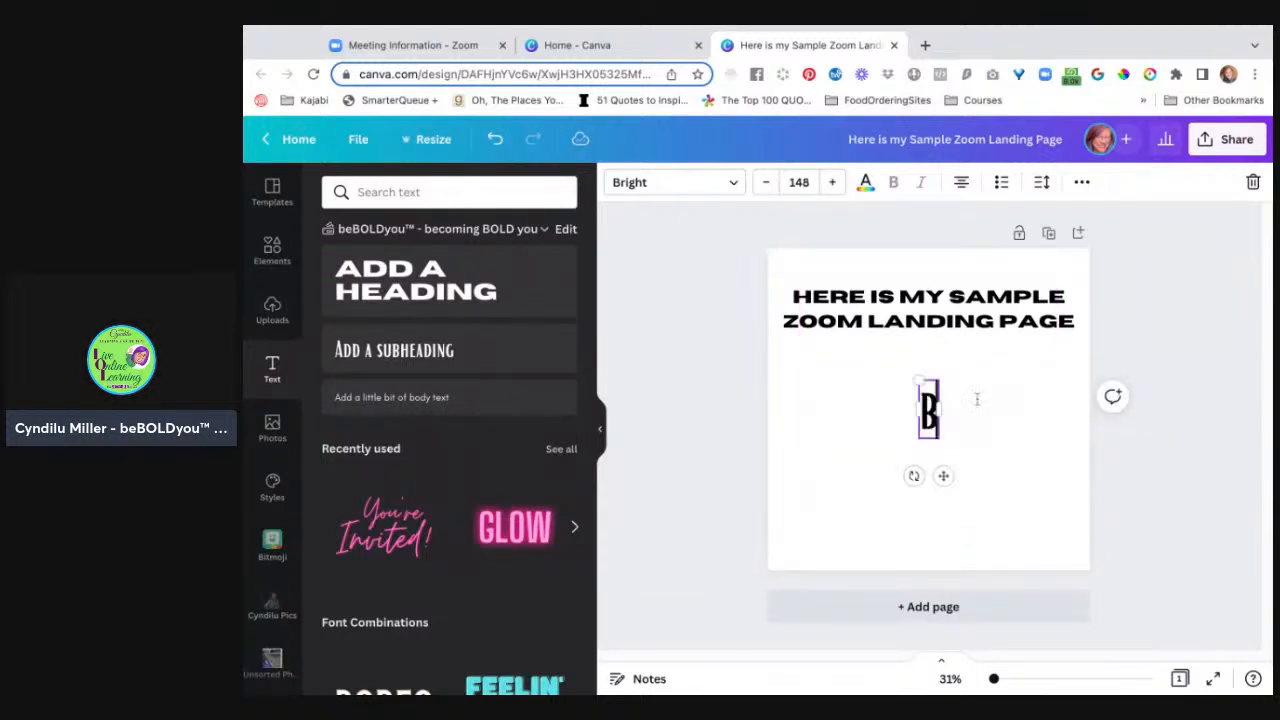
text(ON)
key(BackSpace)
text(ONU)
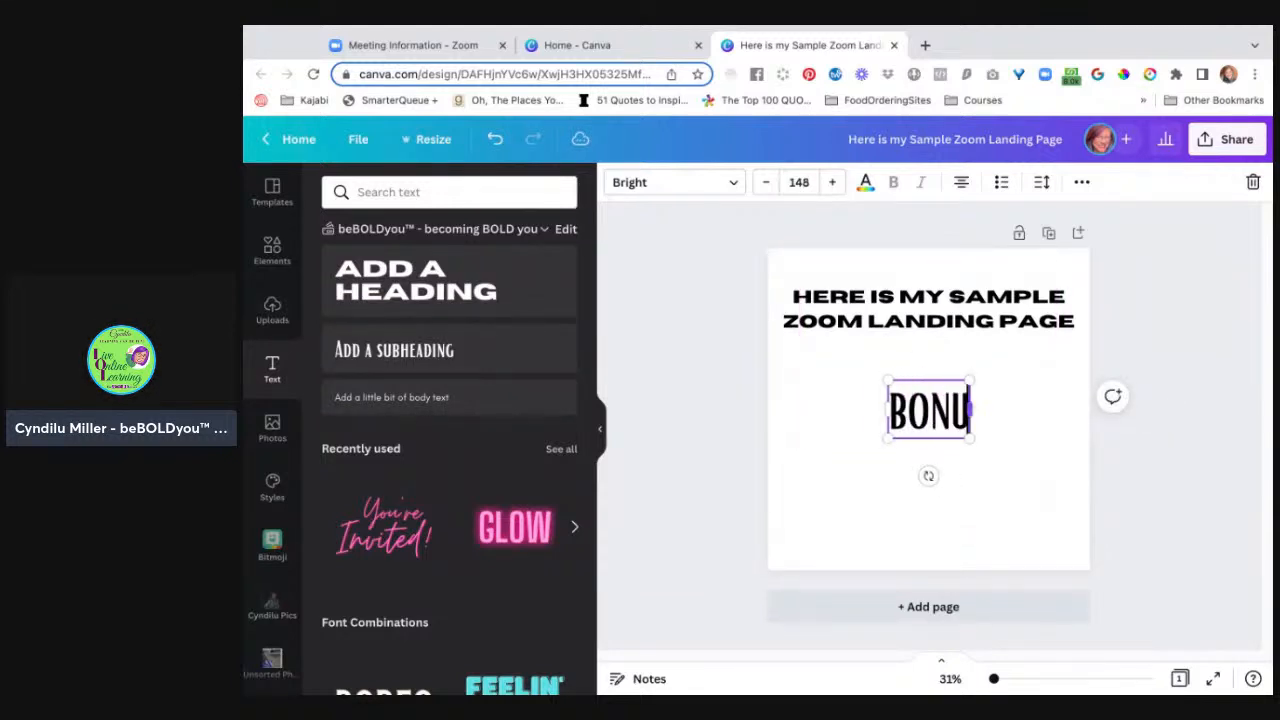
text(S STRATE)
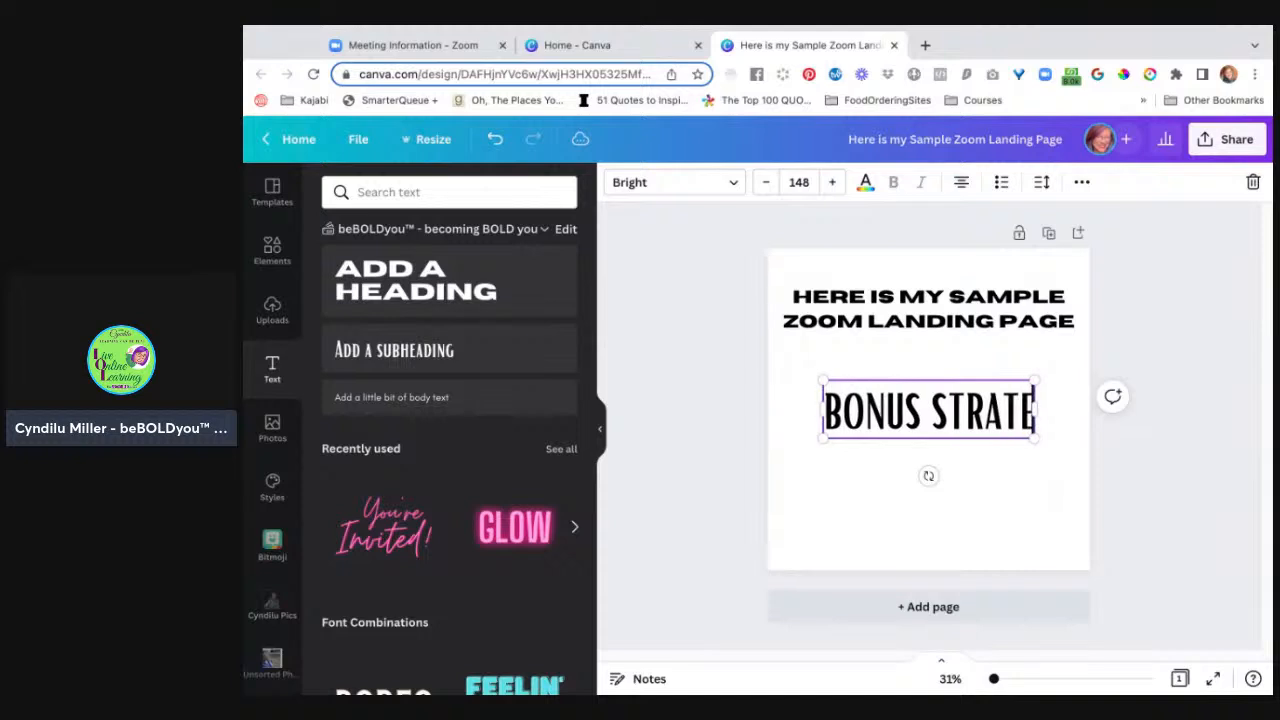
text(GY)
key(Return)
text(SE)
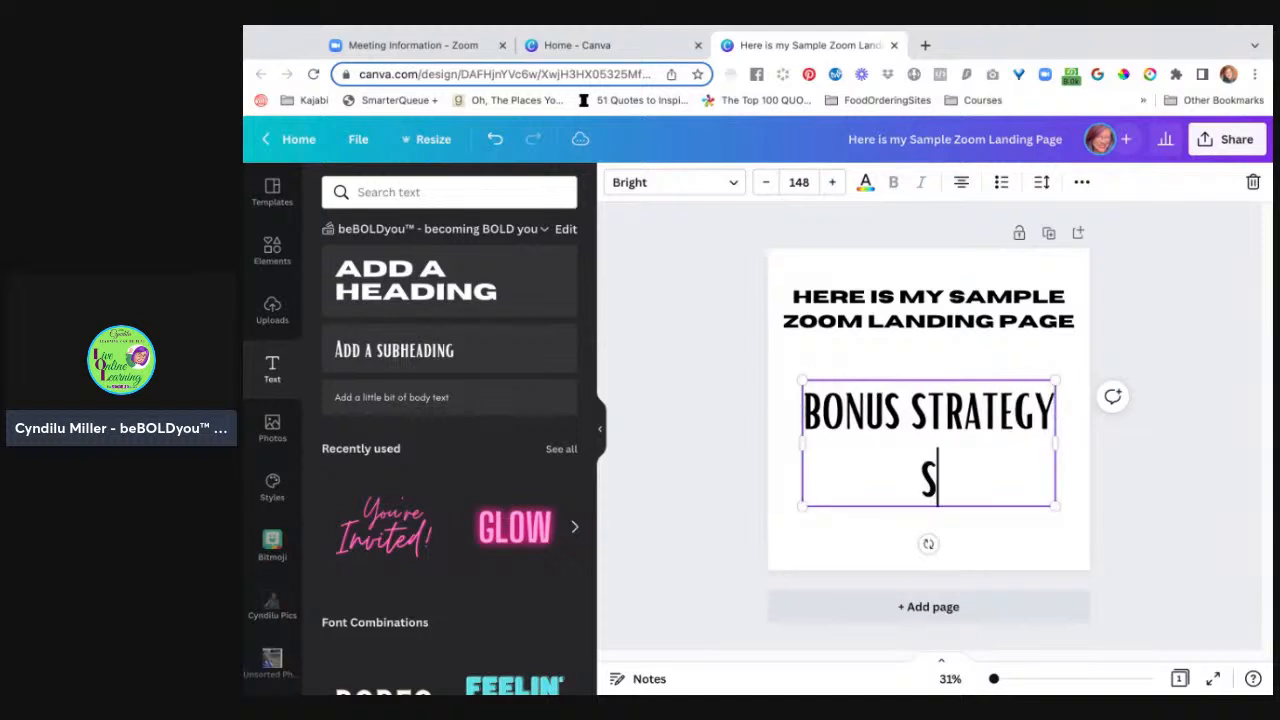
text(SSION!)
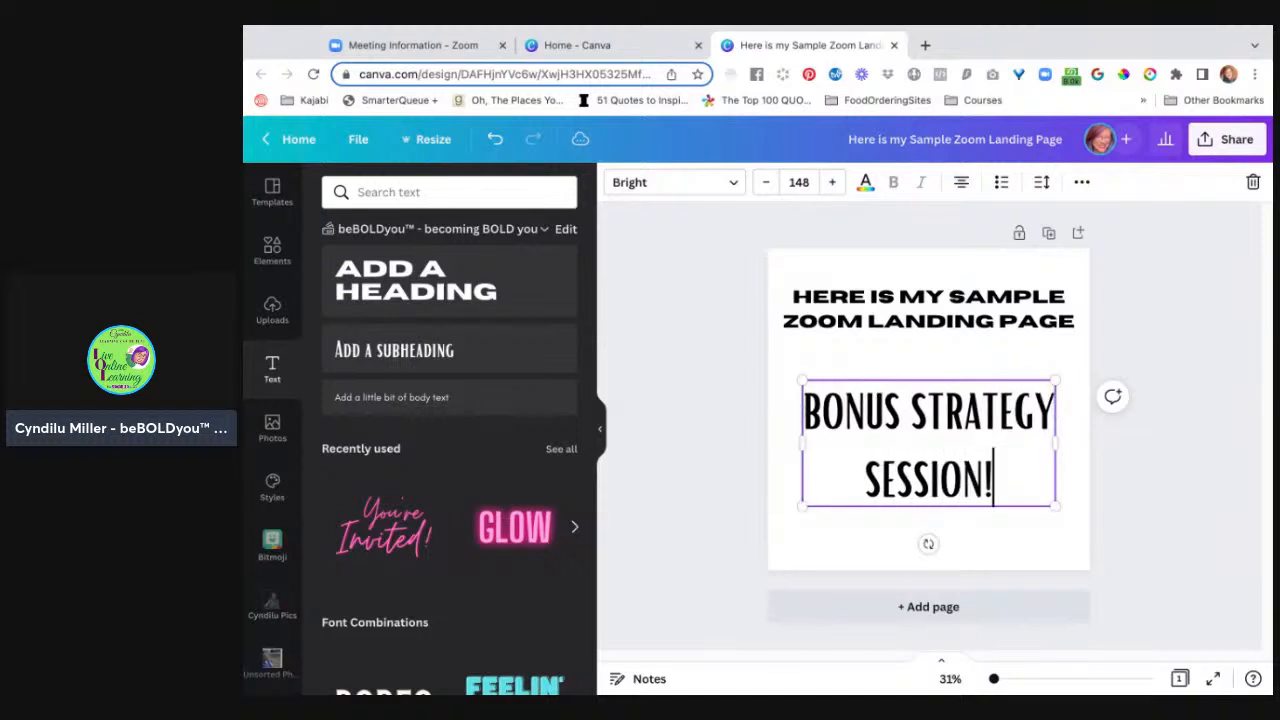
click(1006, 530)
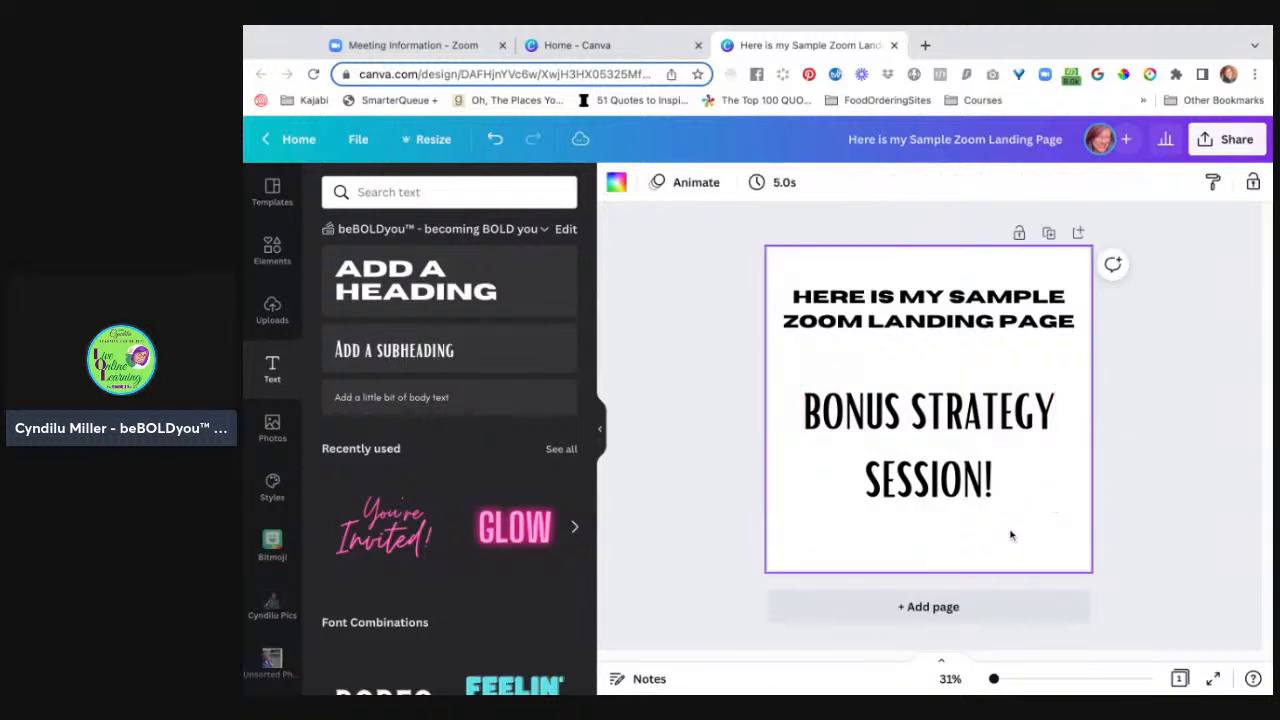
click(1000, 358)
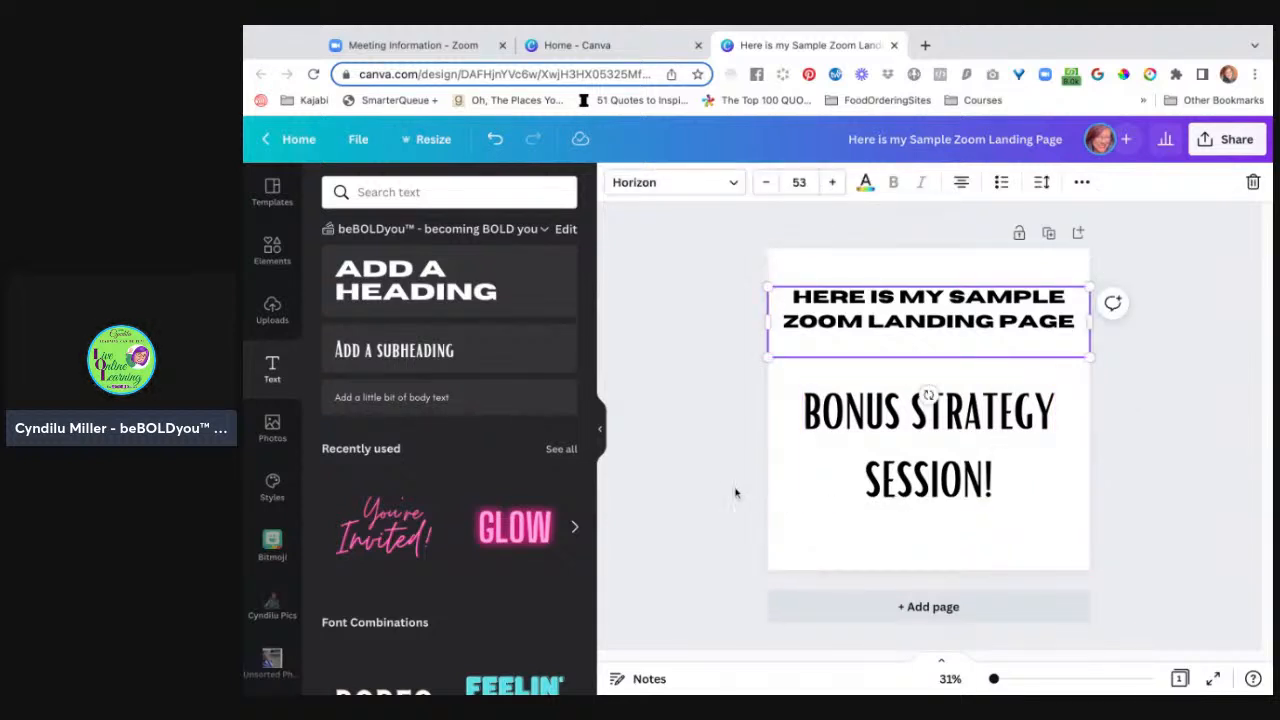
click(730, 489)
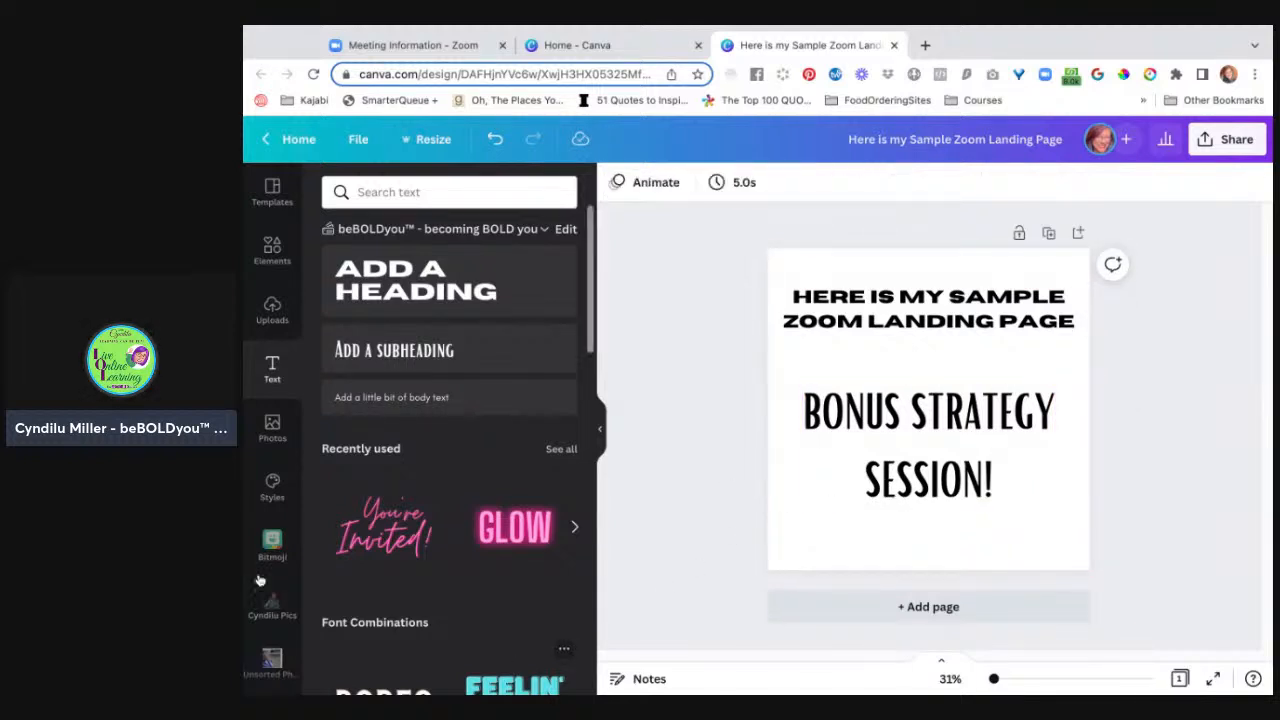
Step: Try the brand colour palettes from 150HighBannerBBYFlower2.png and beBOLDyouPersonalities.png on the design
click(273, 487)
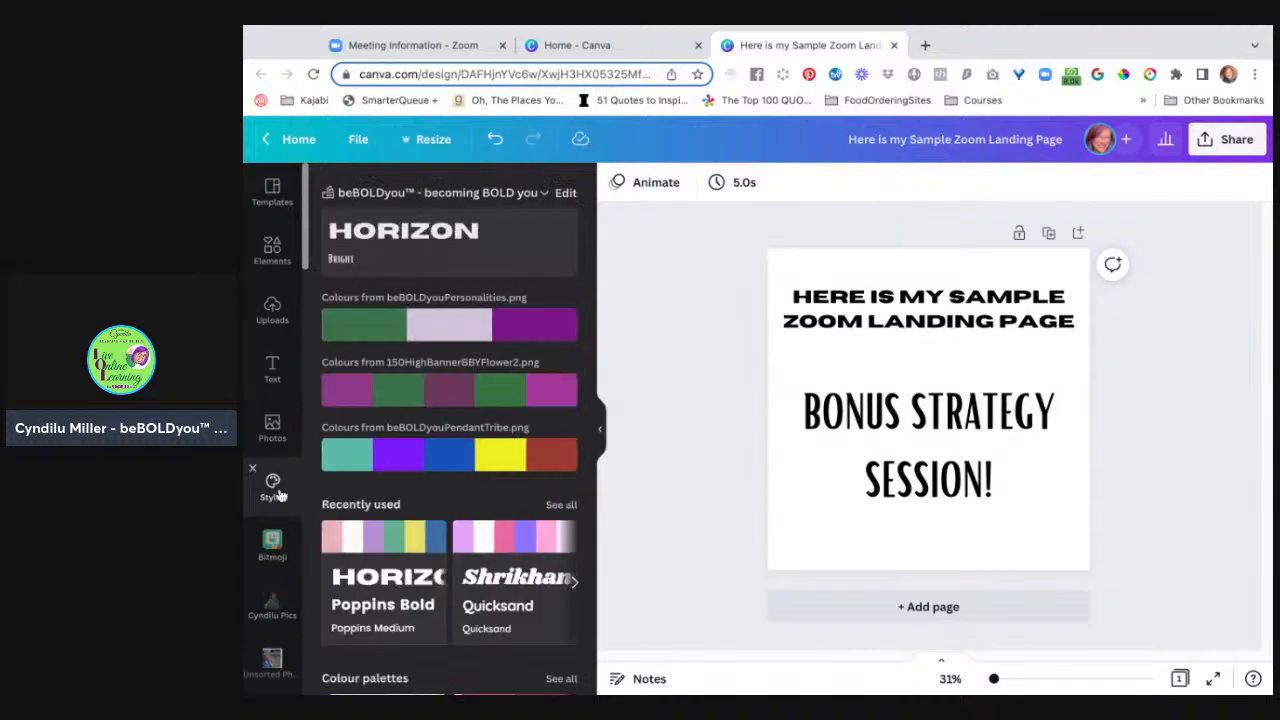
click(452, 393)
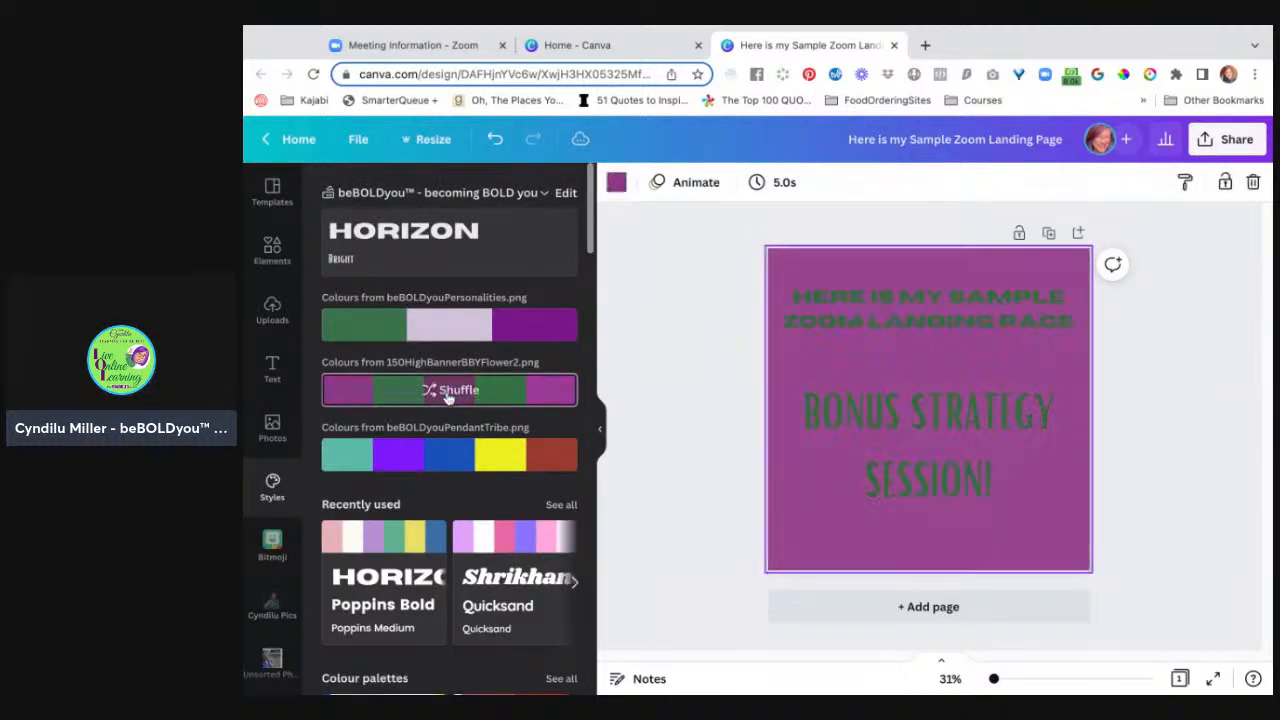
click(460, 330)
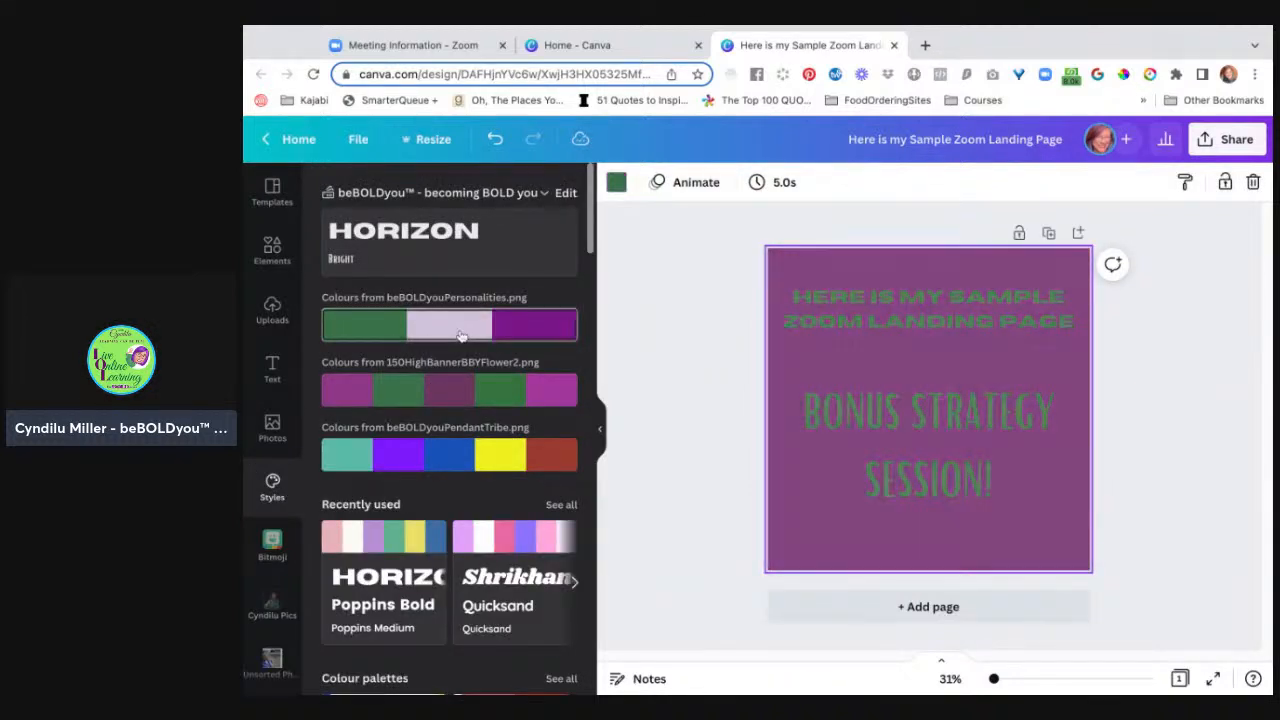
Step: Apply the Abys and Josefin Sans style set to the design and shuffle its colours to a pink background with dark text
scroll(489, 467, down, 1)
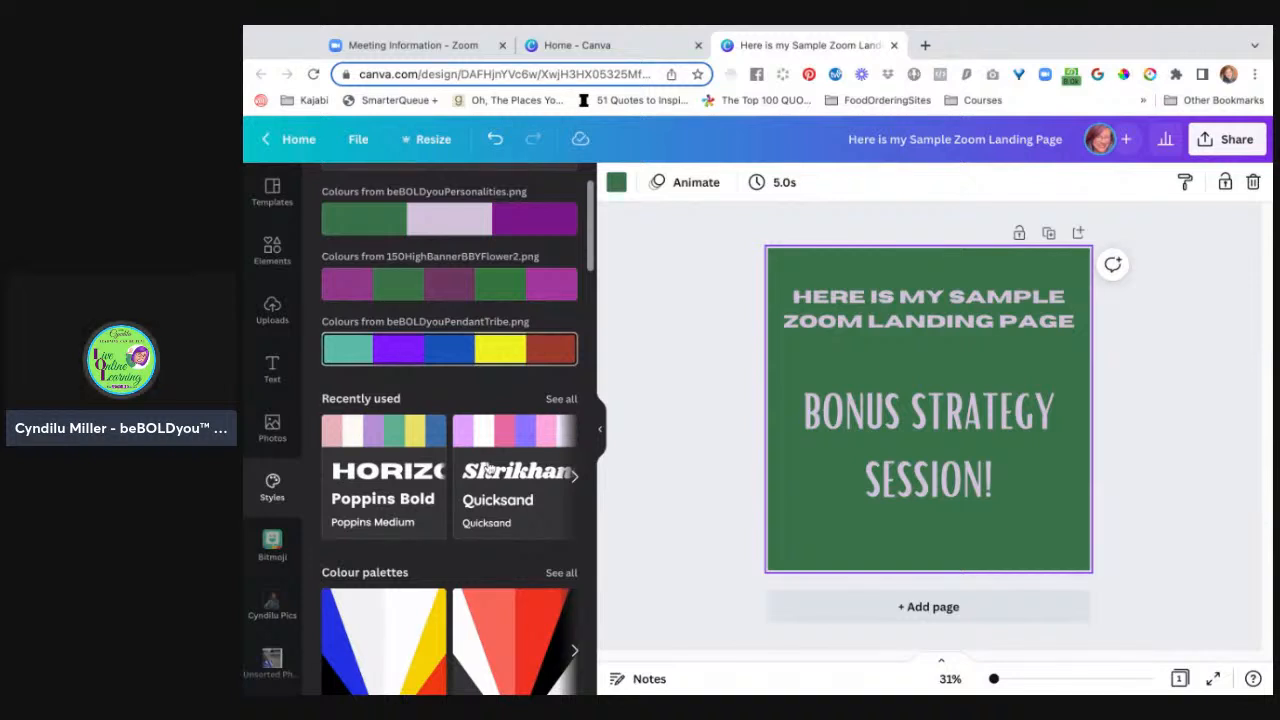
scroll(489, 467, down, 5)
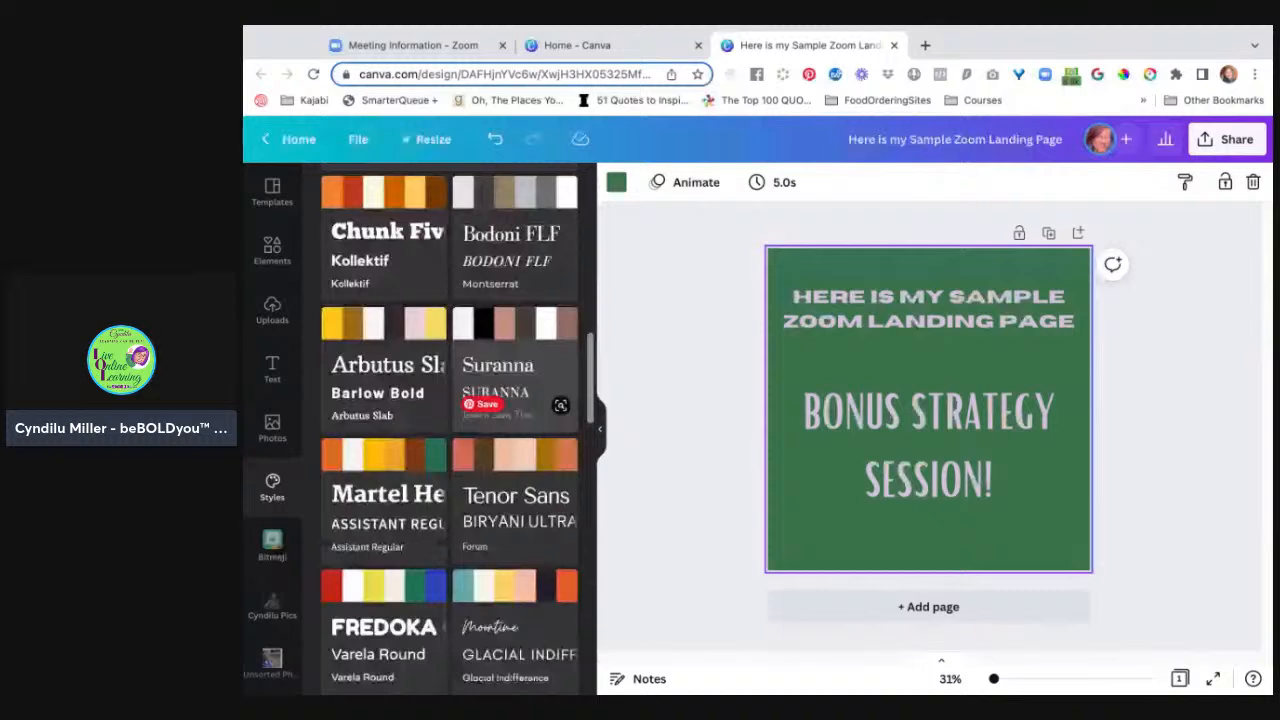
scroll(520, 507, down, 3)
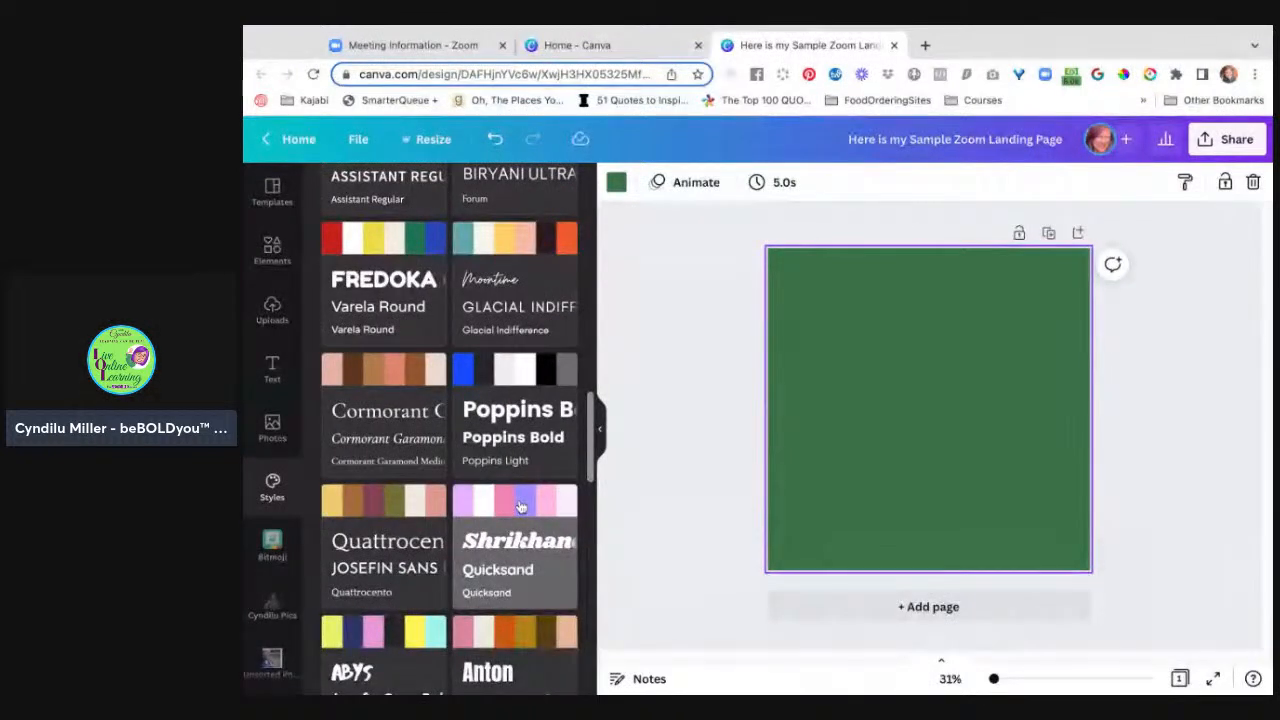
scroll(520, 507, down, 2)
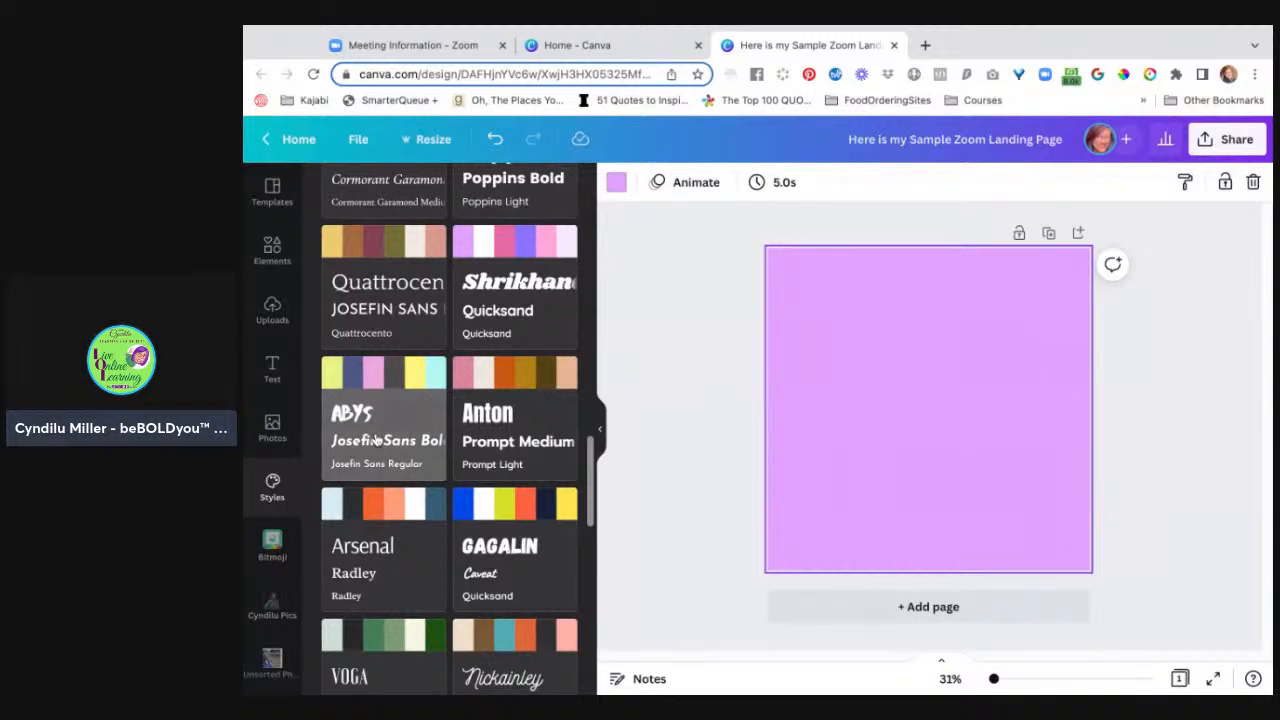
scroll(407, 511, down, 2)
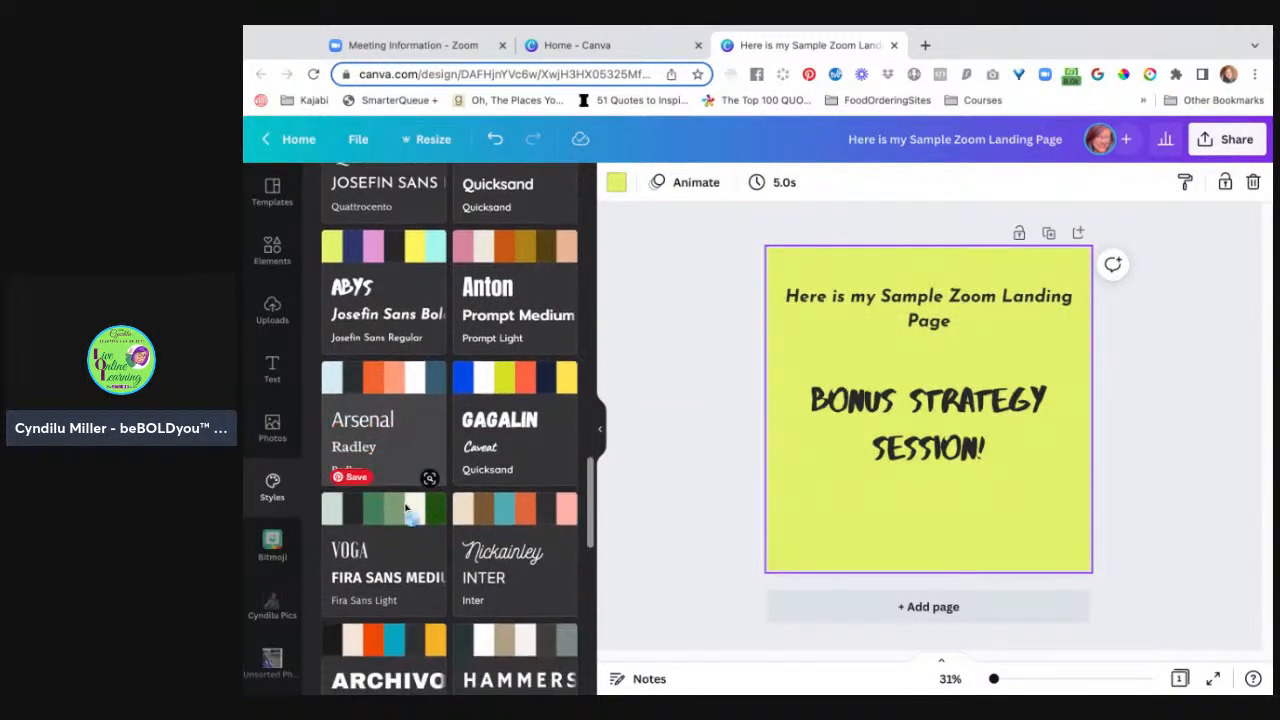
scroll(376, 376, up, 2)
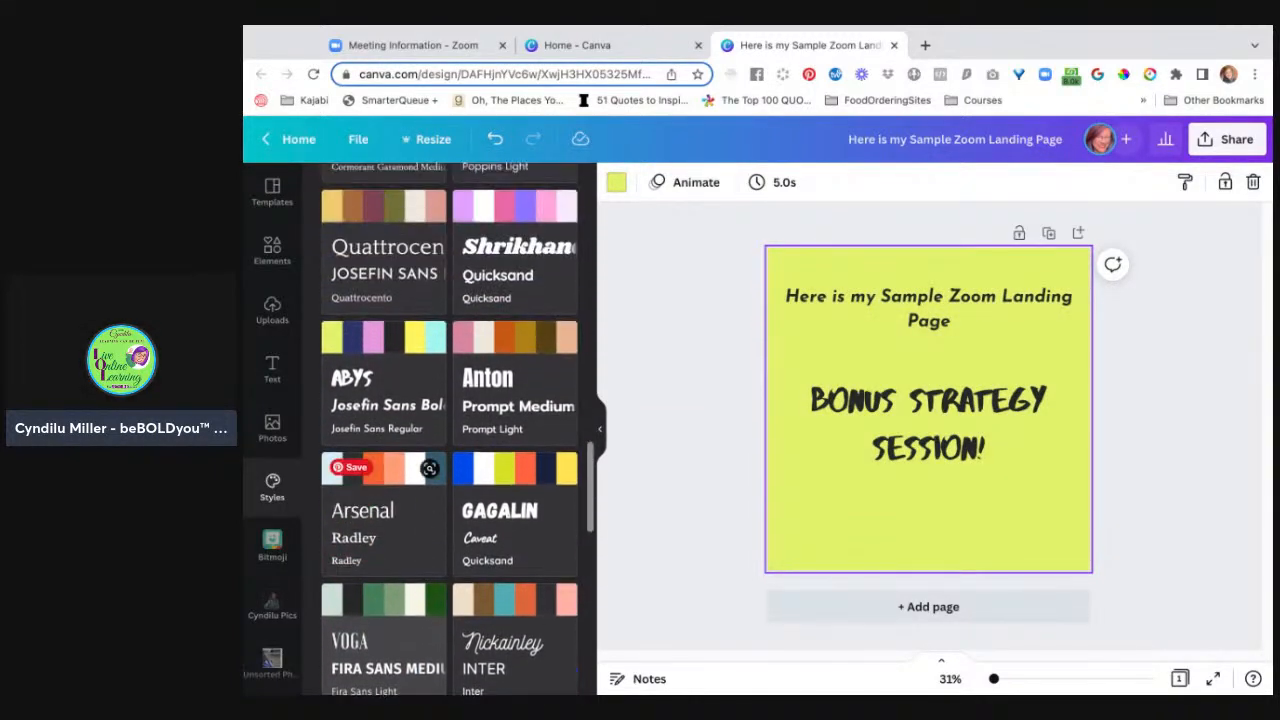
click(376, 376)
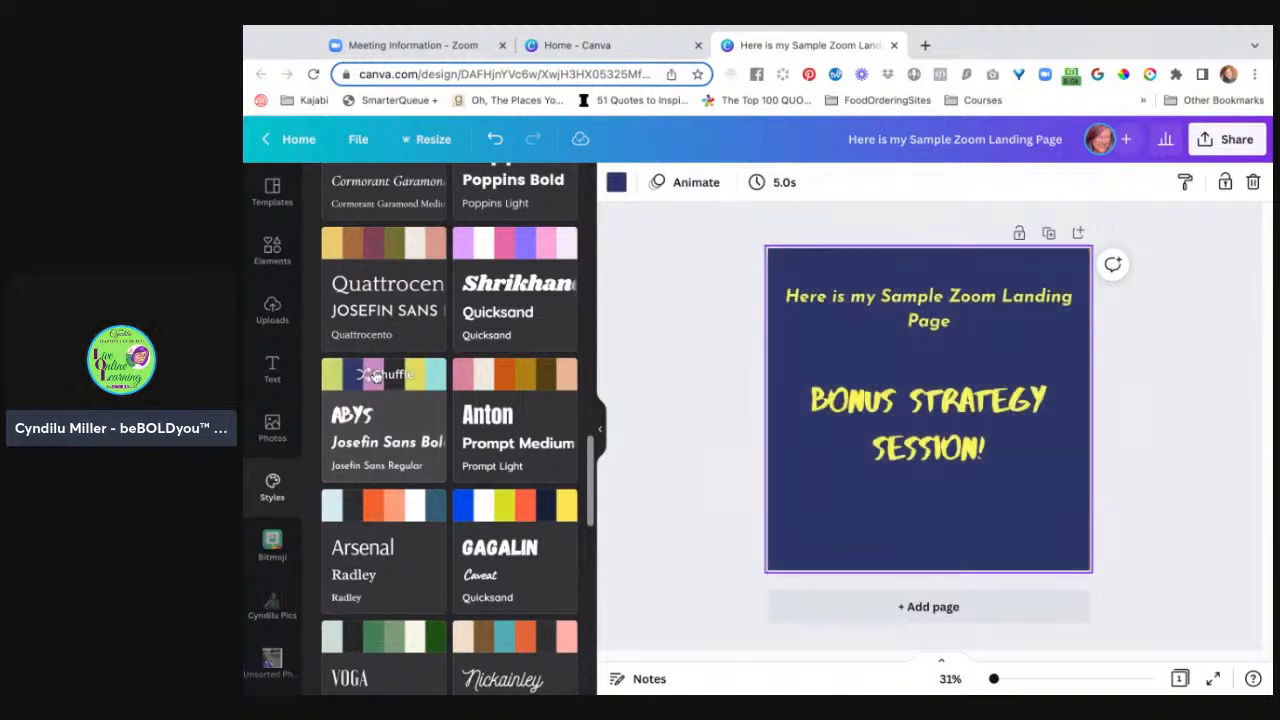
click(376, 376)
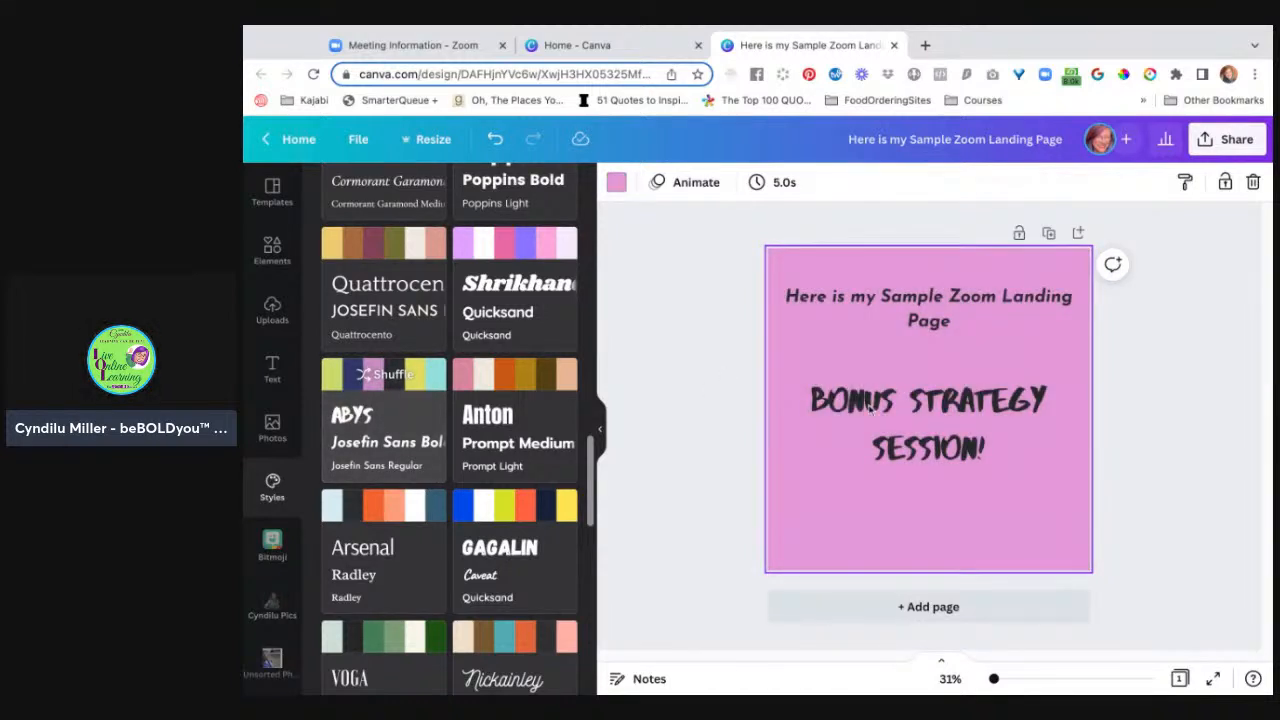
Step: Enlarge the "Here is my Sample Zoom Landing Page" heading to font size 87
click(945, 295)
click(945, 295)
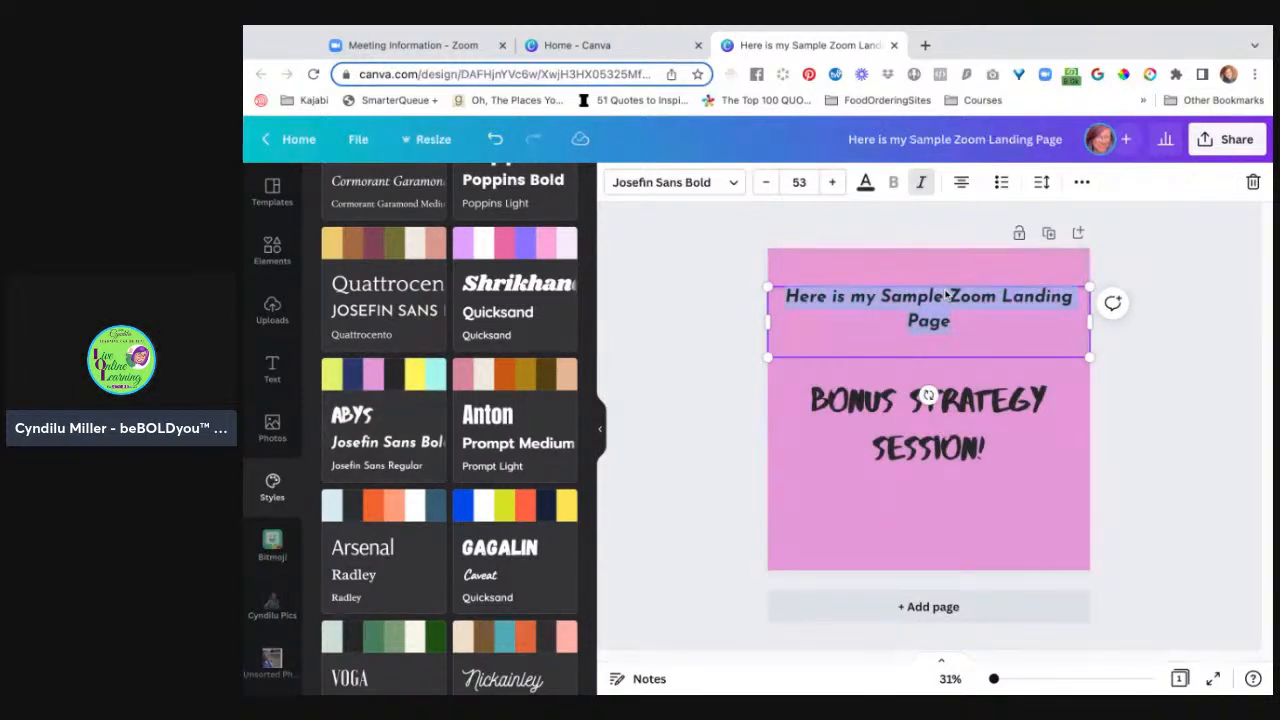
key(super+shift+period)
key(super+shift+period)
key(super+shift+period)
key(super+shift+period)
key(super+shift+period)
key(super+shift+period)
key(super+shift+period)
key(super+shift+period)
key(super+shift+period)
key(super+shift+period)
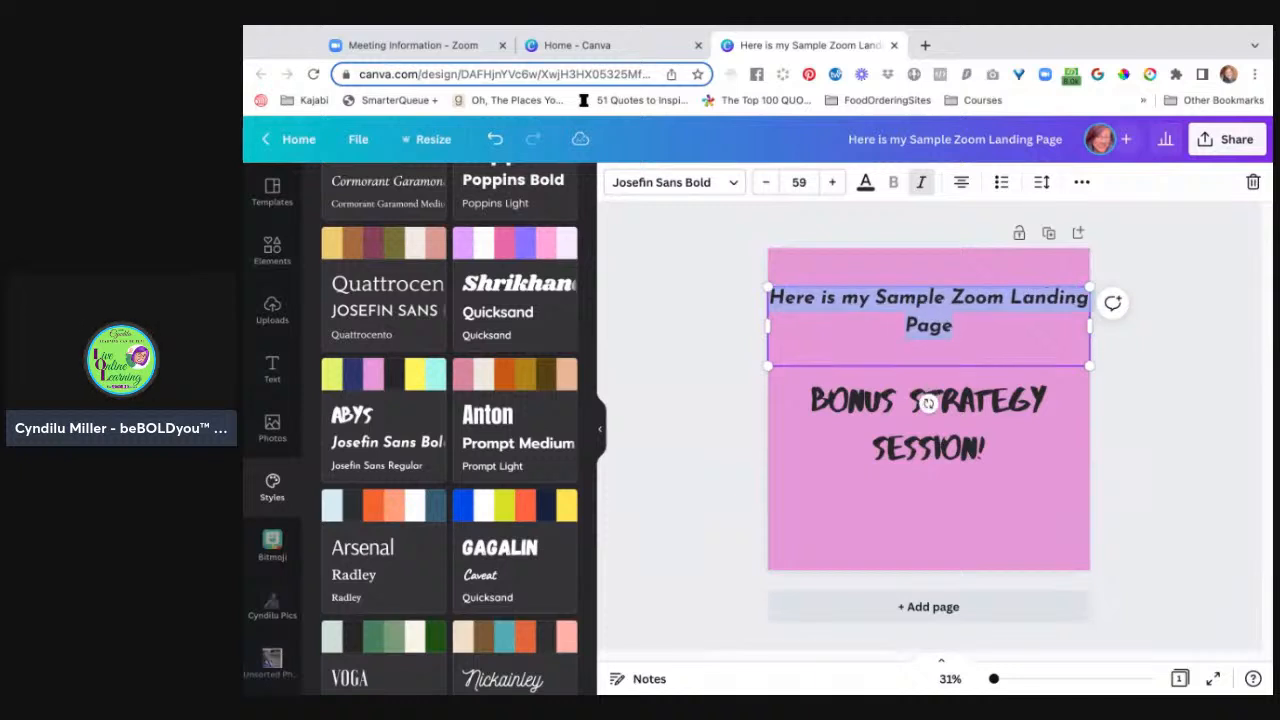
key(super+shift+period)
key(super+shift+period)
key(super+shift+period)
key(super+shift+period)
key(super+shift+period)
key(super+shift+period)
key(super+shift+period)
key(super+shift+period)
key(super+shift+period)
key(super+shift+period)
key(super+shift+period)
key(super+shift+period)
key(super+shift+period)
key(super+shift+period)
key(super+shift+period)
key(super+shift+period)
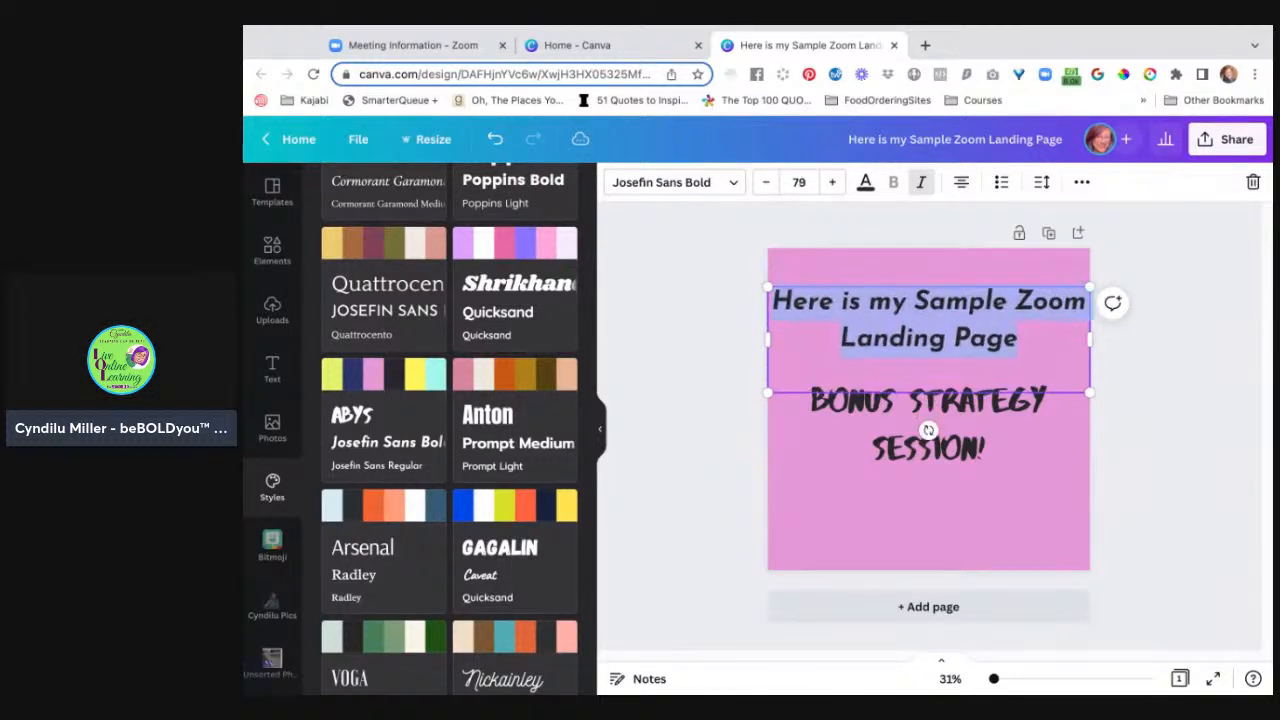
key(super+shift+period)
key(super+shift+period)
key(super+shift+period)
key(super+shift+period)
key(super+shift+period)
key(super+shift+period)
key(super+shift+period)
key(super+shift+period)
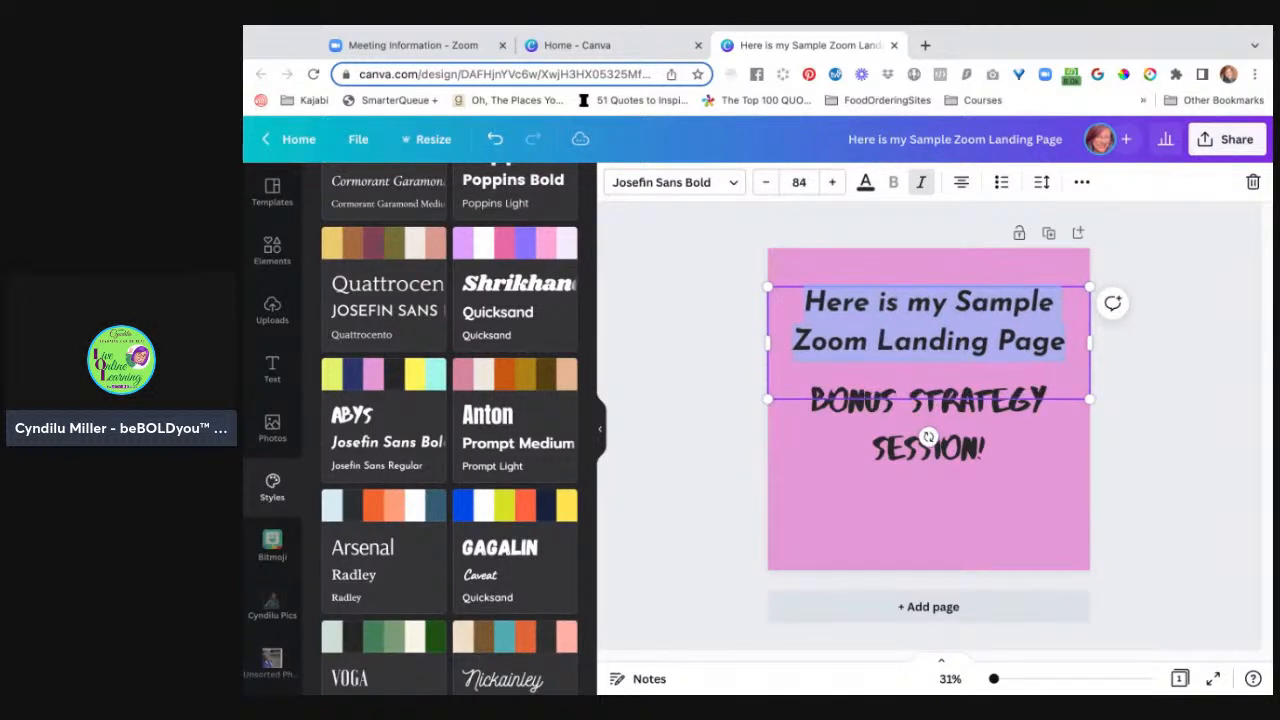
click(1166, 504)
Step: Move "BONUS STRATEGY SESSION!" down near the design's lower edge and nudge the heading slightly up, leaving a gap between them
drag(950, 432, 950, 500)
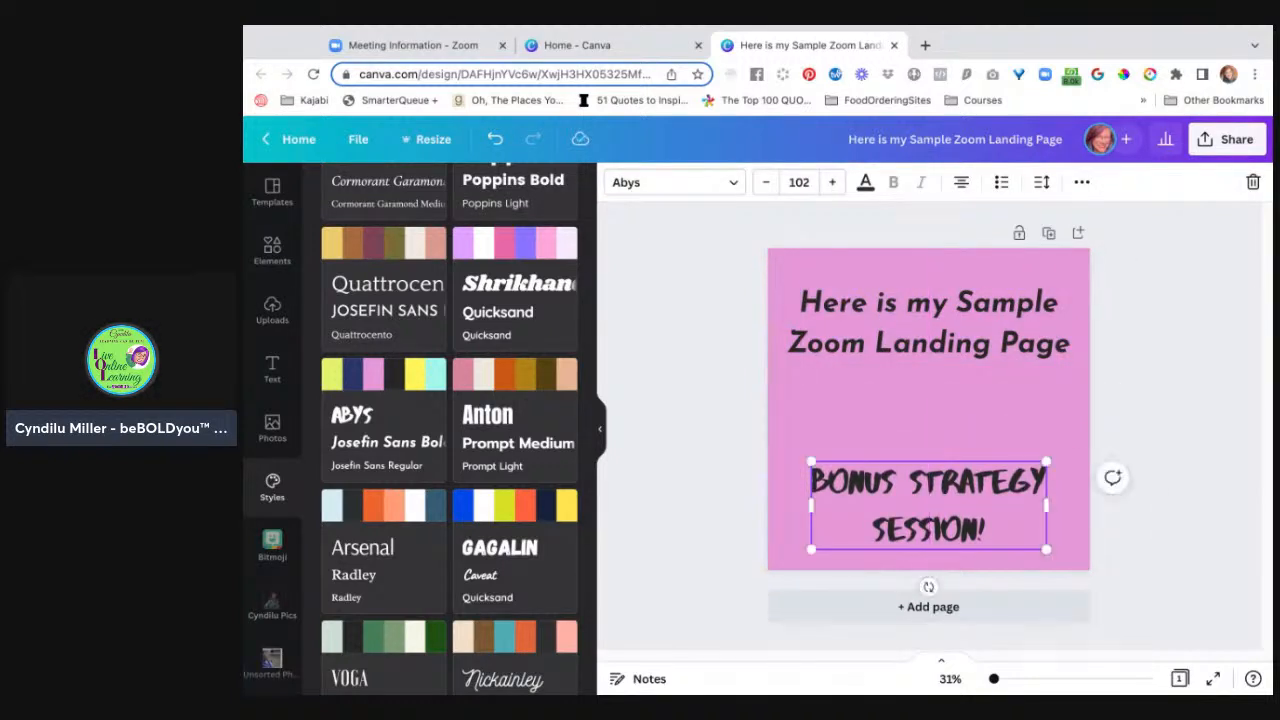
click(865, 402)
drag(926, 350, 924, 343)
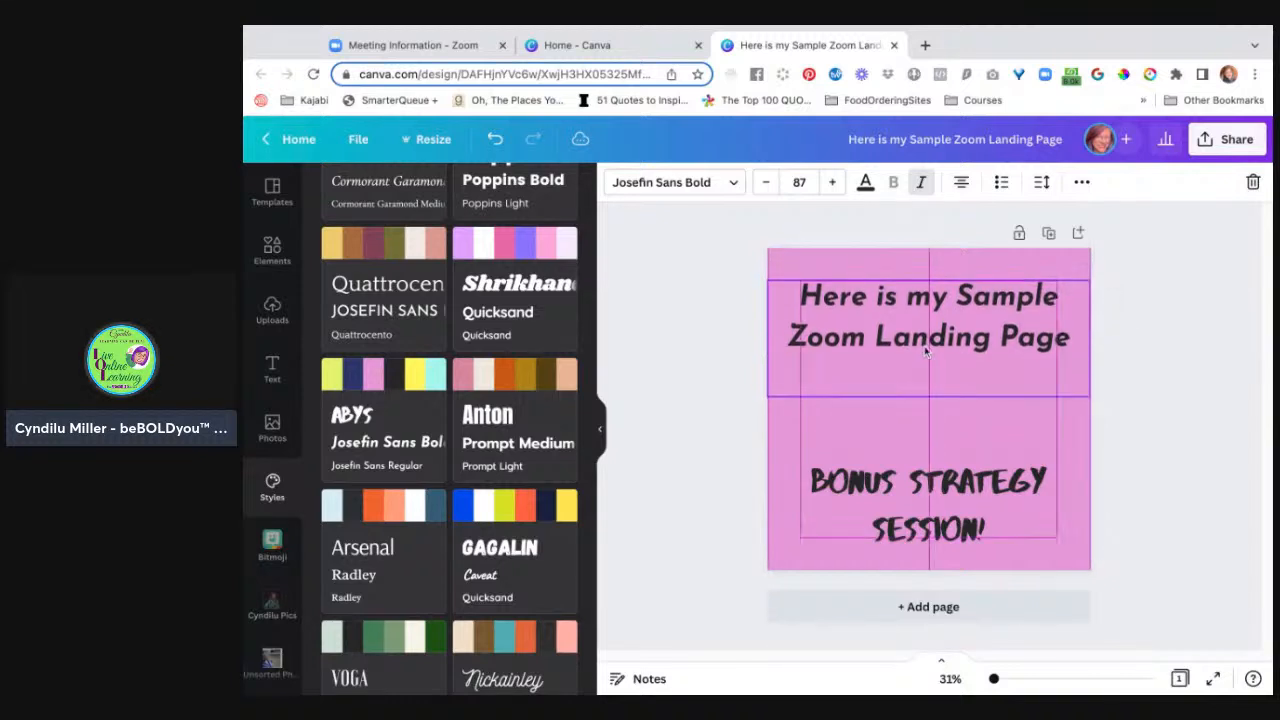
click(682, 430)
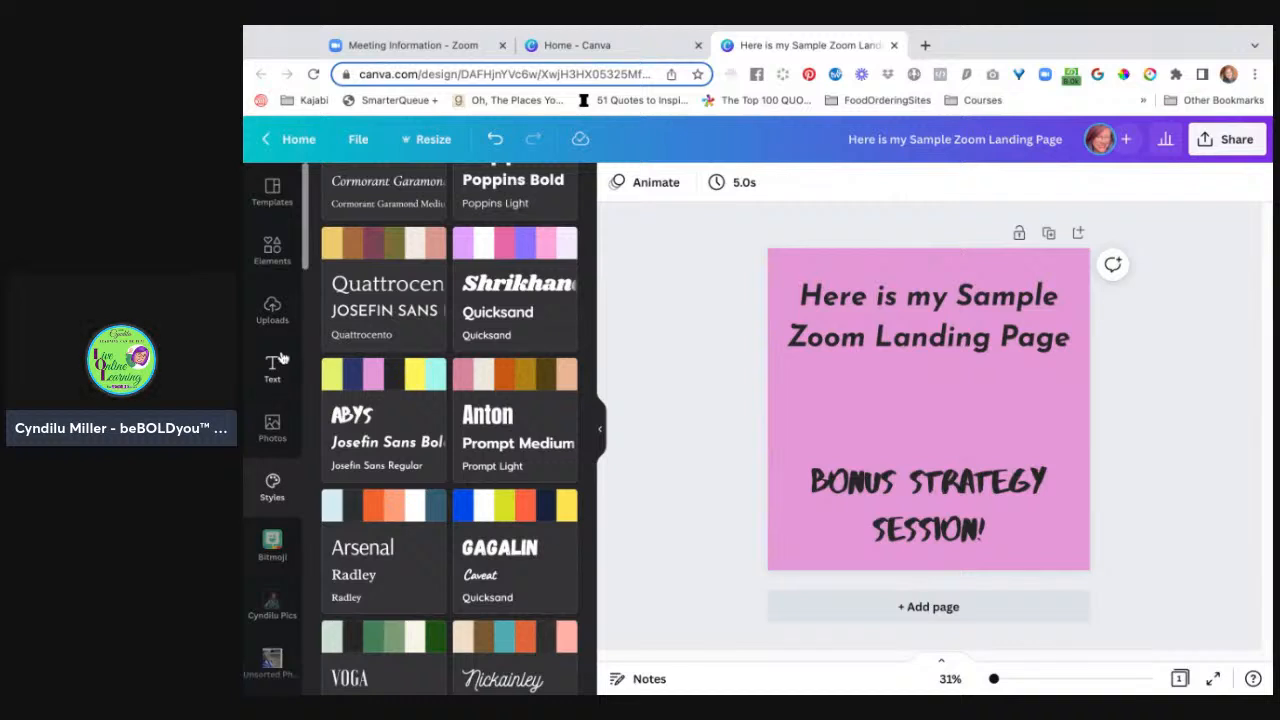
Step: Search the photo library for "strategy" and add the colourful photo of a row of chess pieces to the design
click(272, 428)
text(strategy)
key(Return)
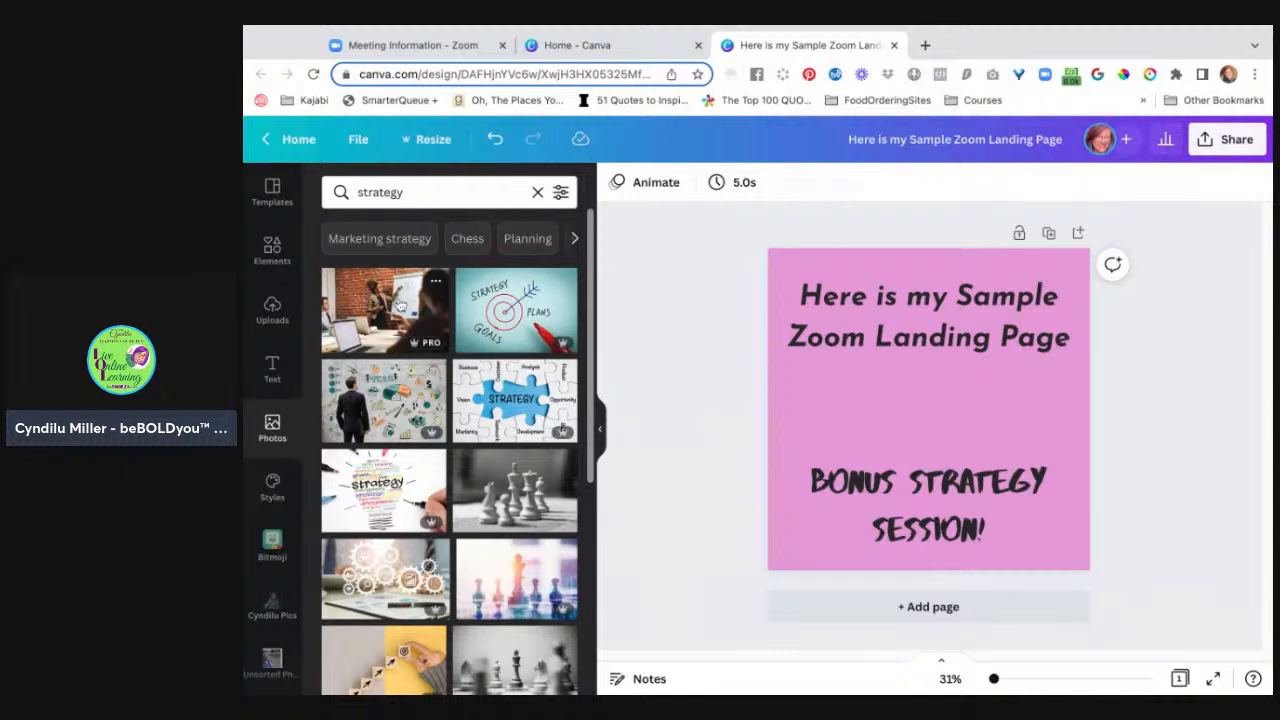
click(505, 585)
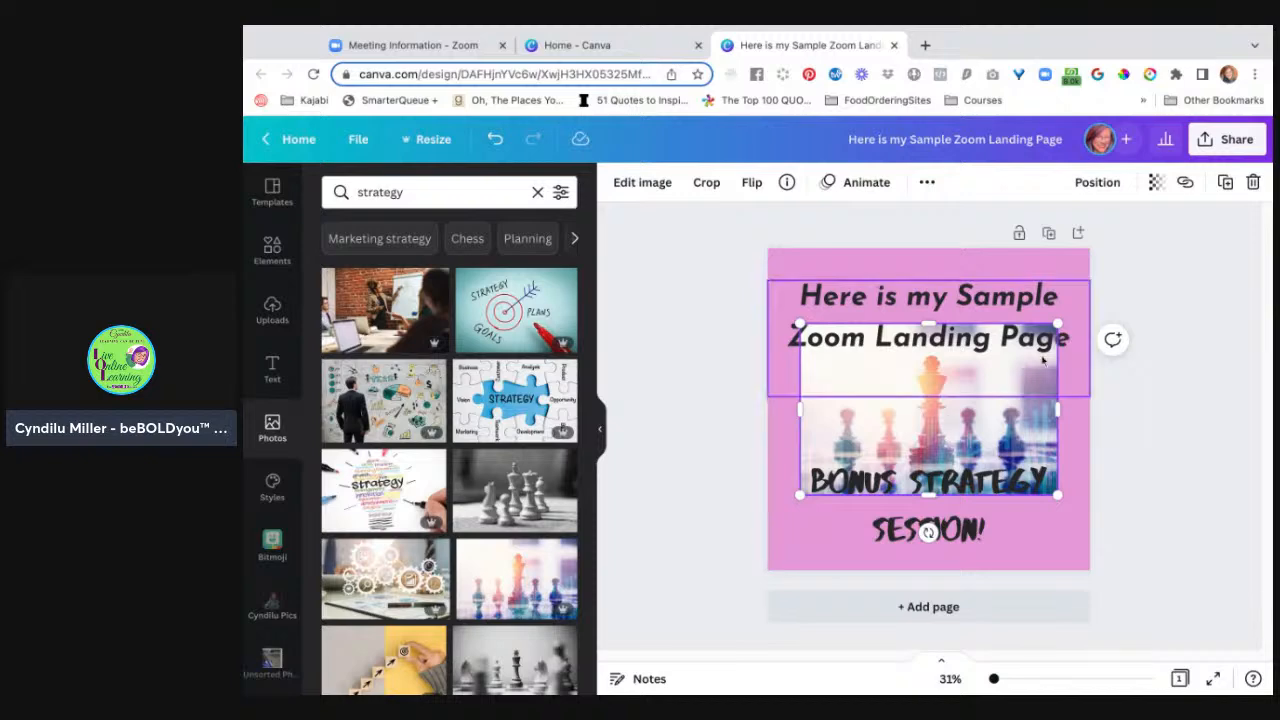
Step: Shrink the chess photo to fit between the two texts and centre it on the design
drag(1056, 326, 1020, 348)
drag(801, 495, 846, 463)
drag(938, 430, 948, 430)
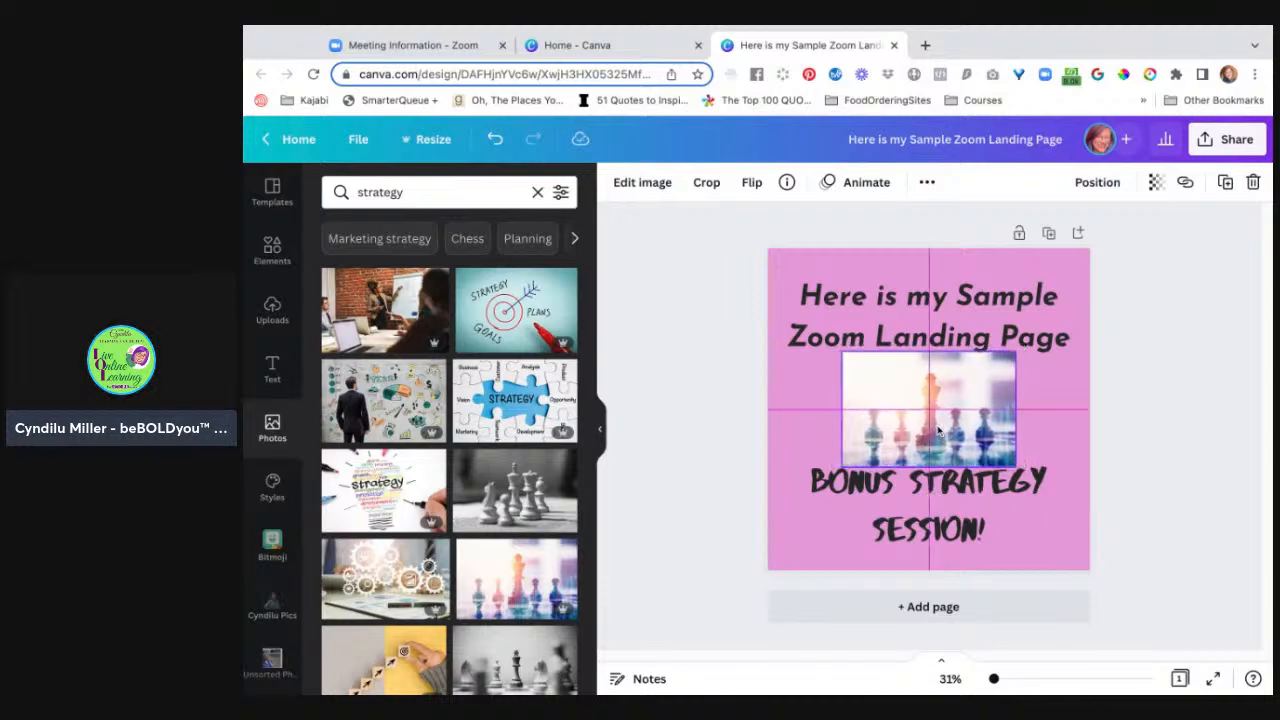
click(1194, 498)
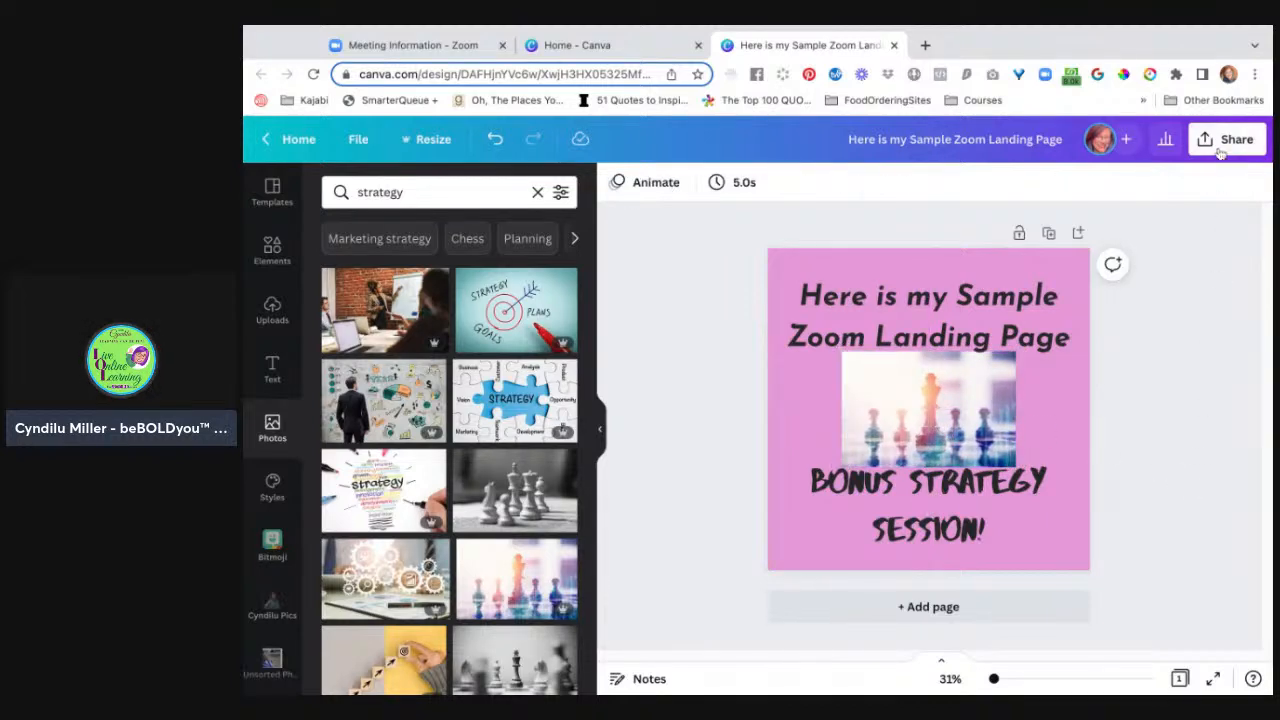
Step: Download the finished banner design as a PNG at 1280 × 1280 px
click(1220, 148)
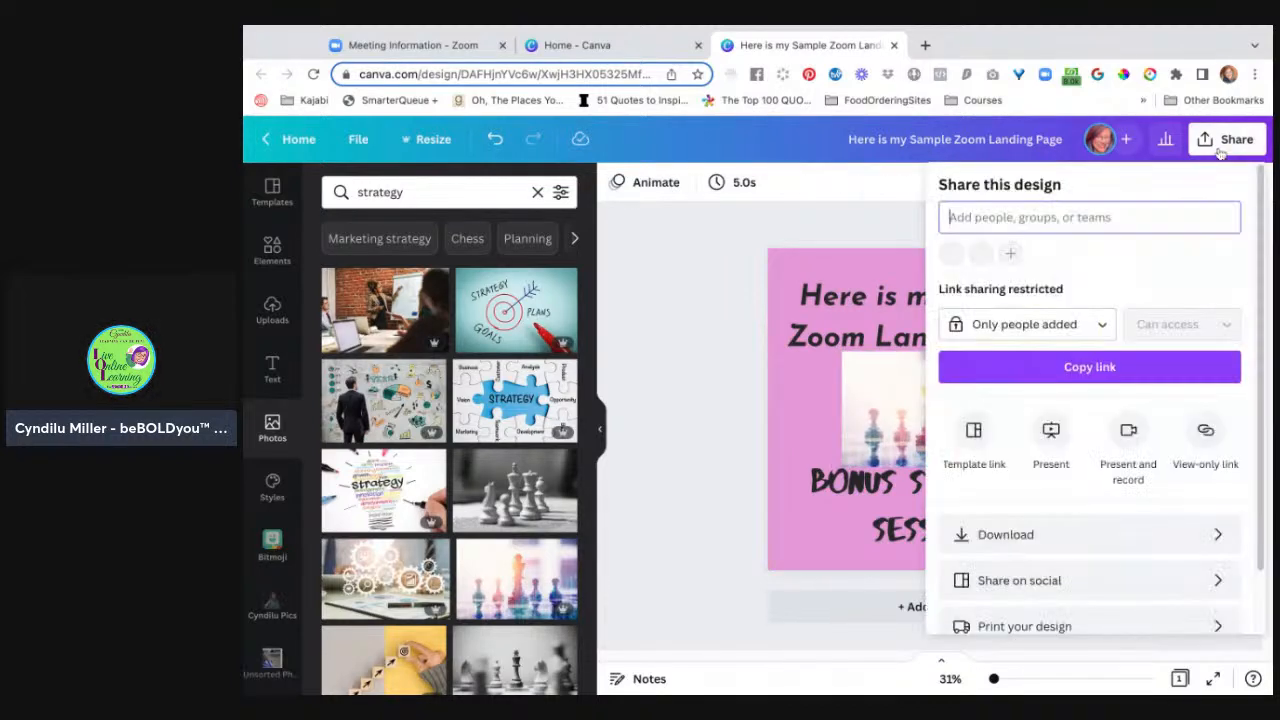
click(1095, 535)
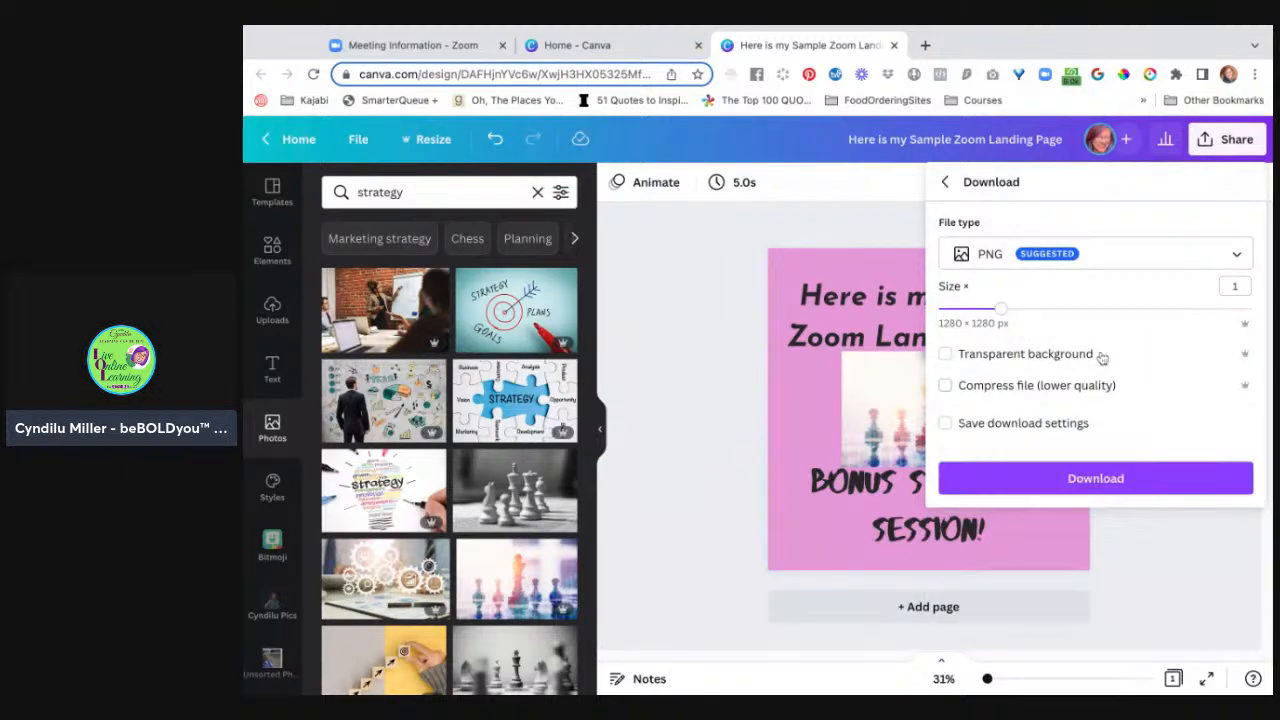
click(1139, 486)
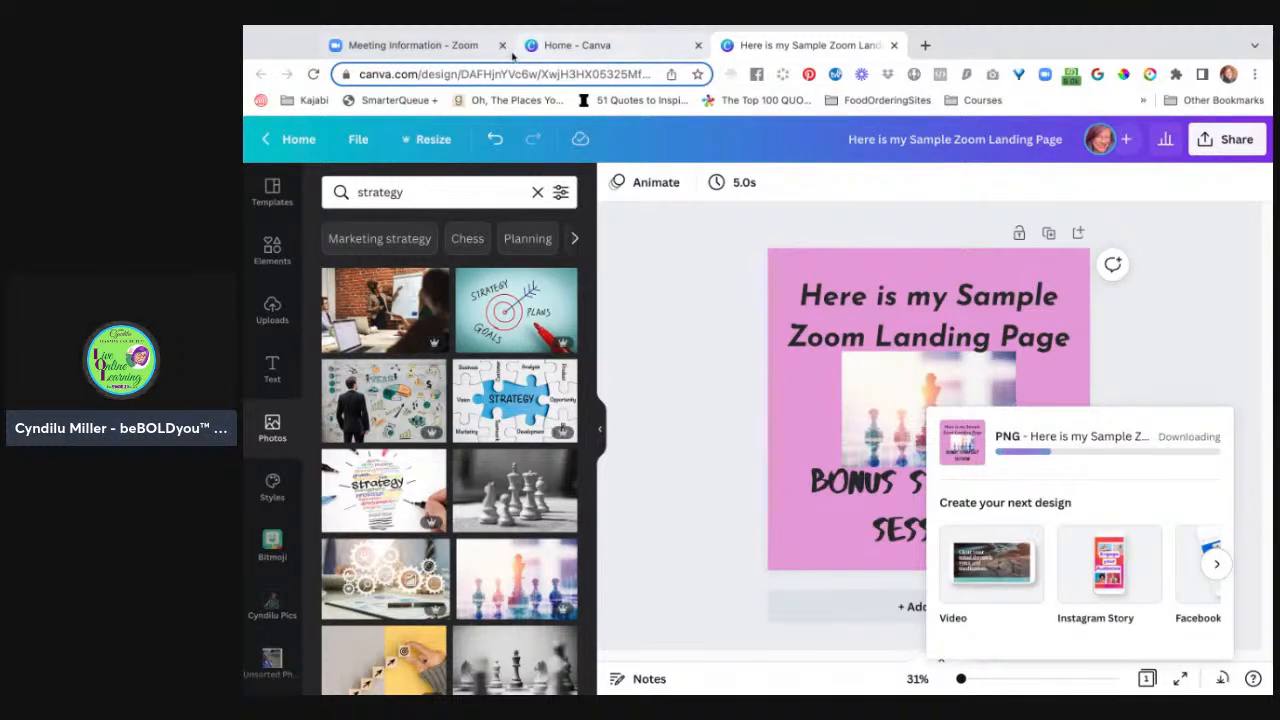
Step: Switch to the Zoom meeting page and upload the downloaded PNG as the banner in the branding settings
click(440, 45)
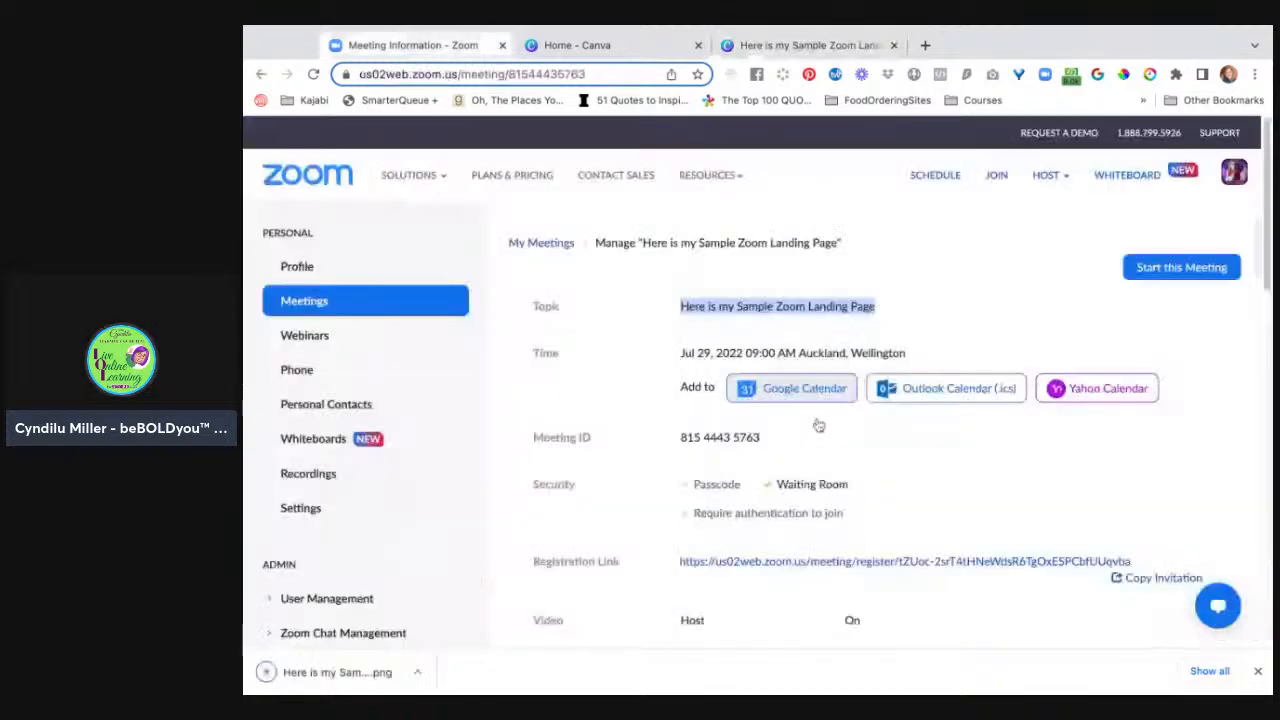
scroll(845, 533, down, 1)
scroll(846, 535, down, 10)
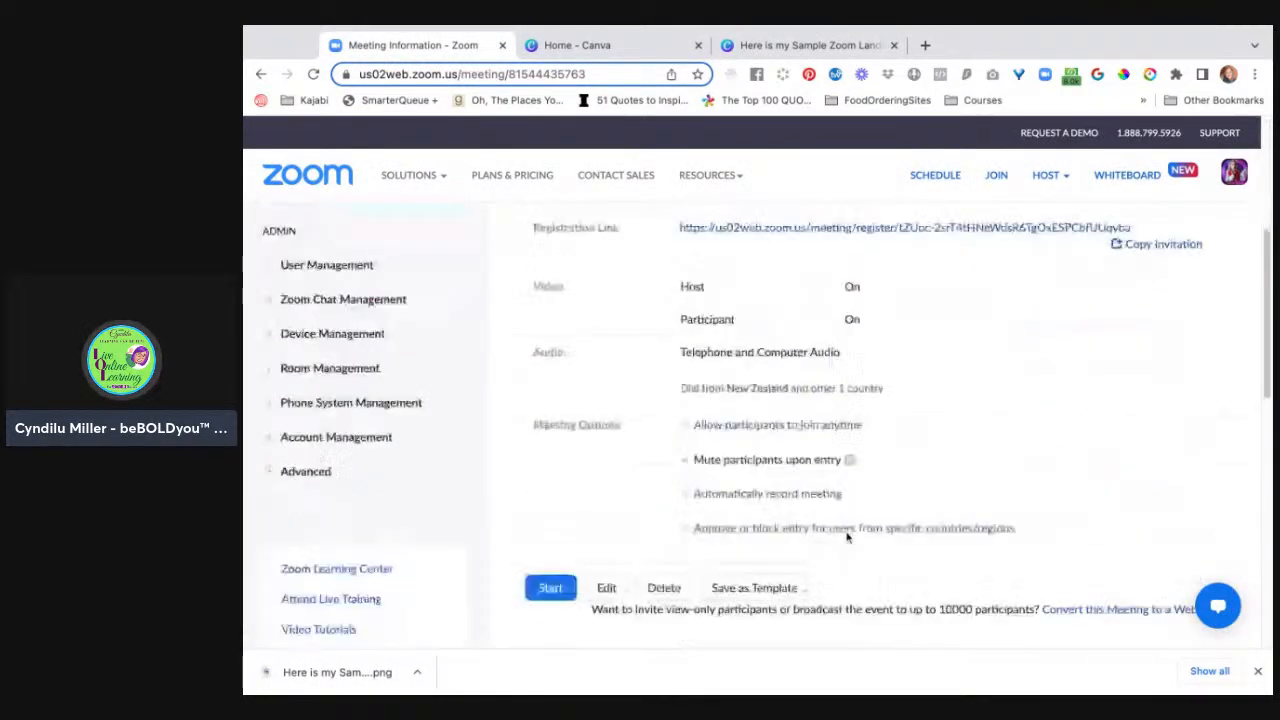
scroll(846, 535, up, 1)
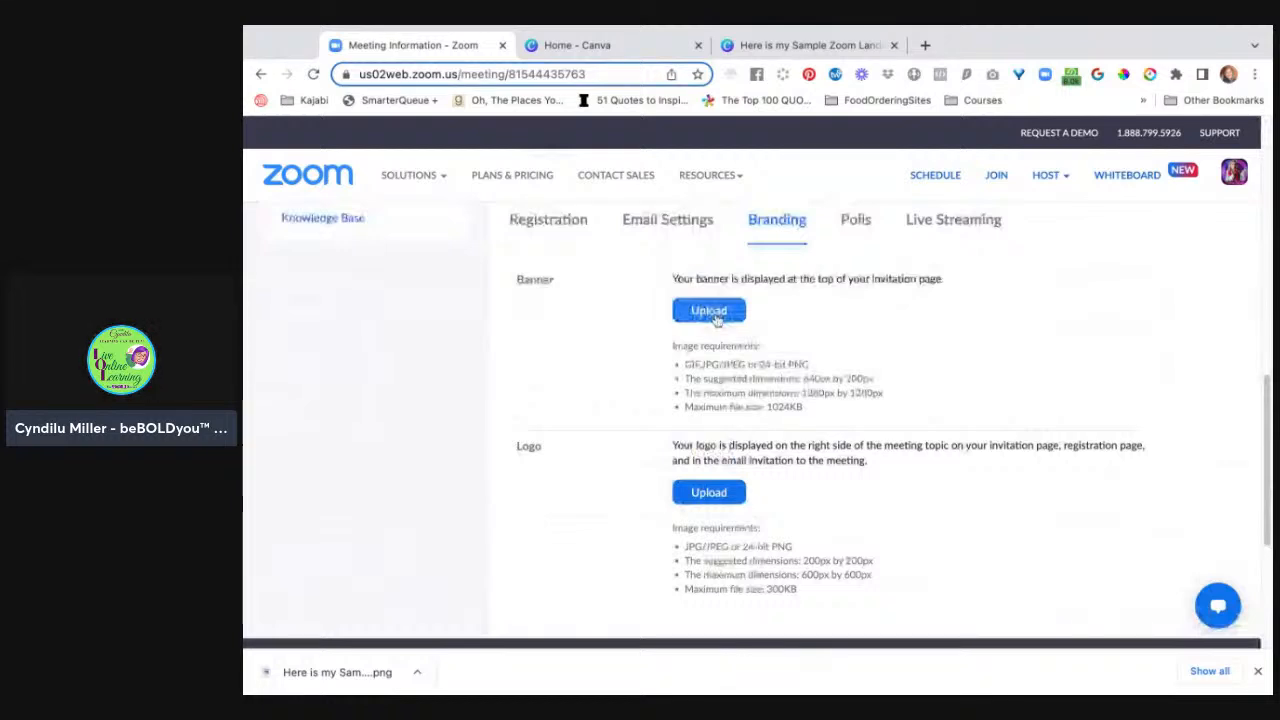
click(709, 311)
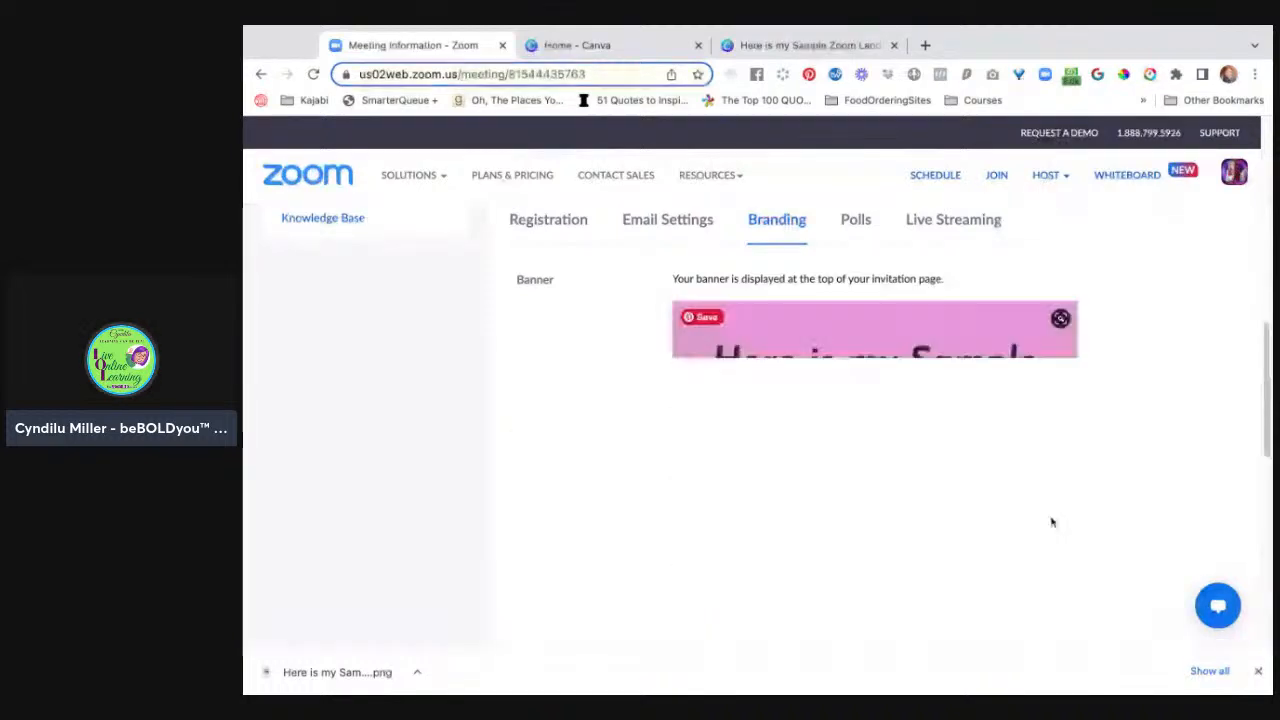
Step: Add the banner description "Welcome to a Special Strategy Session! Come Ask Me Anything"
scroll(1051, 523, down, 1)
scroll(1051, 523, down, 2)
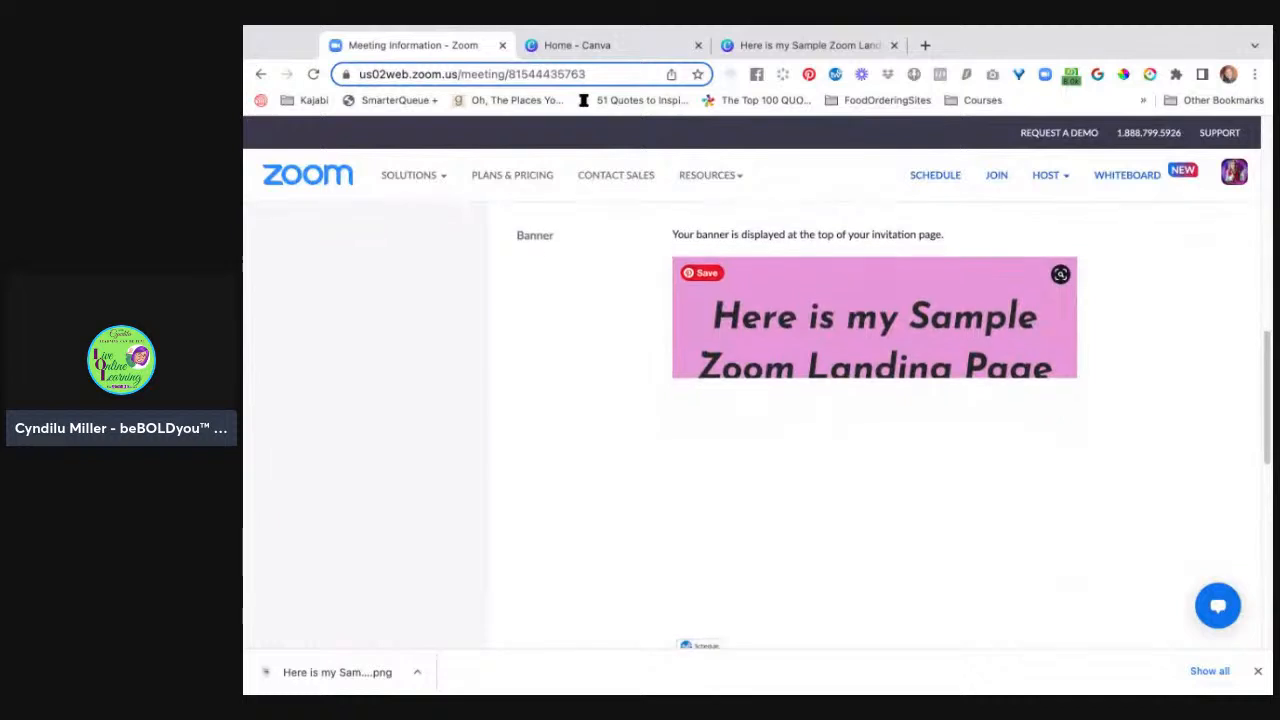
scroll(1051, 523, down, 5)
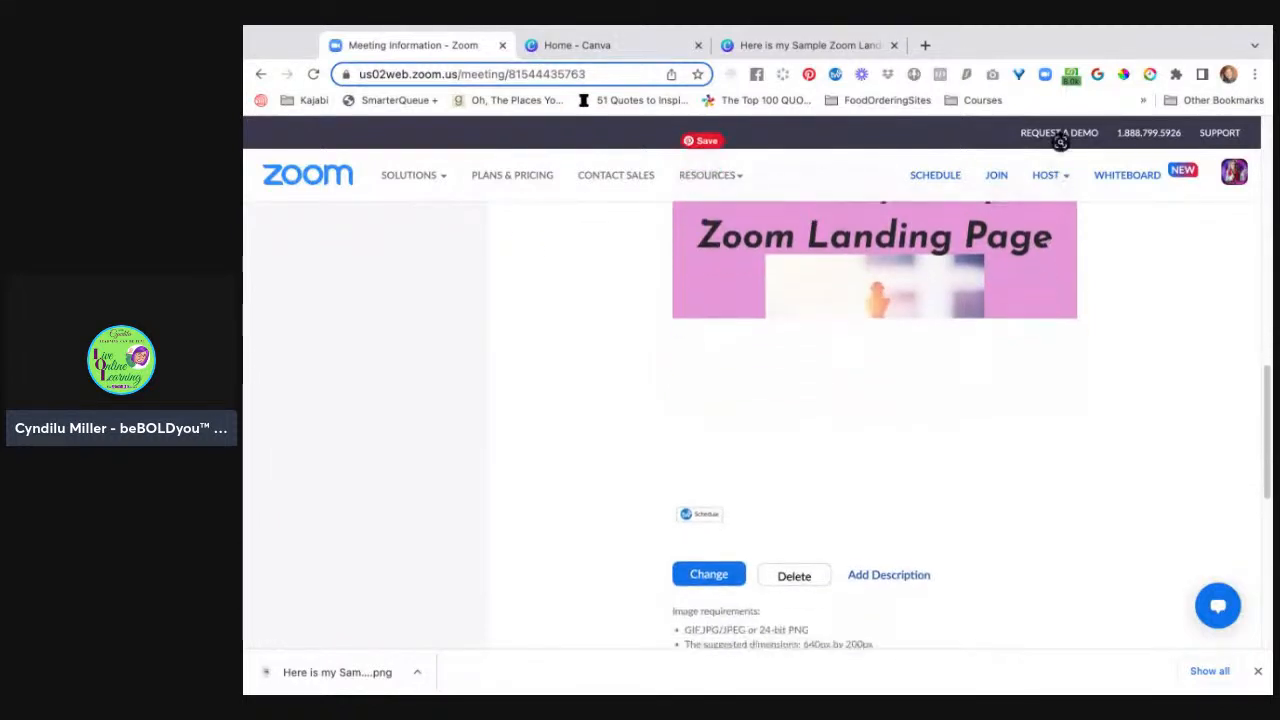
scroll(918, 517, up, 3)
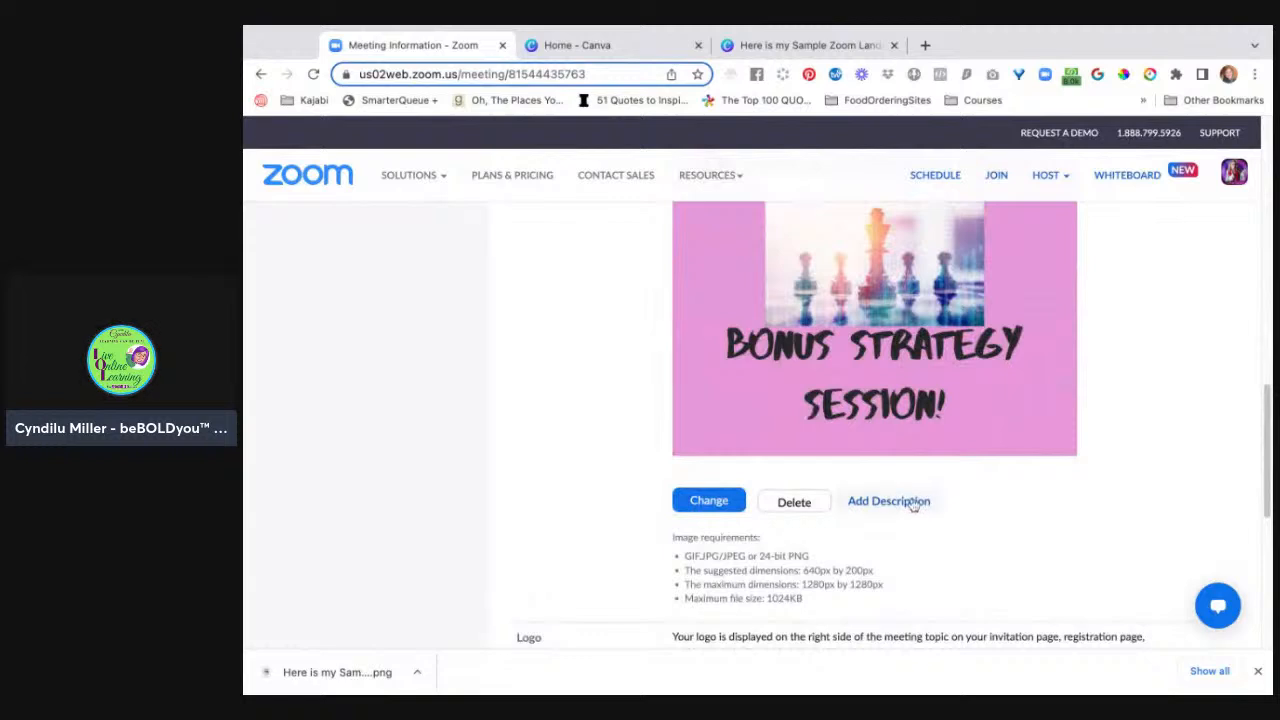
click(889, 501)
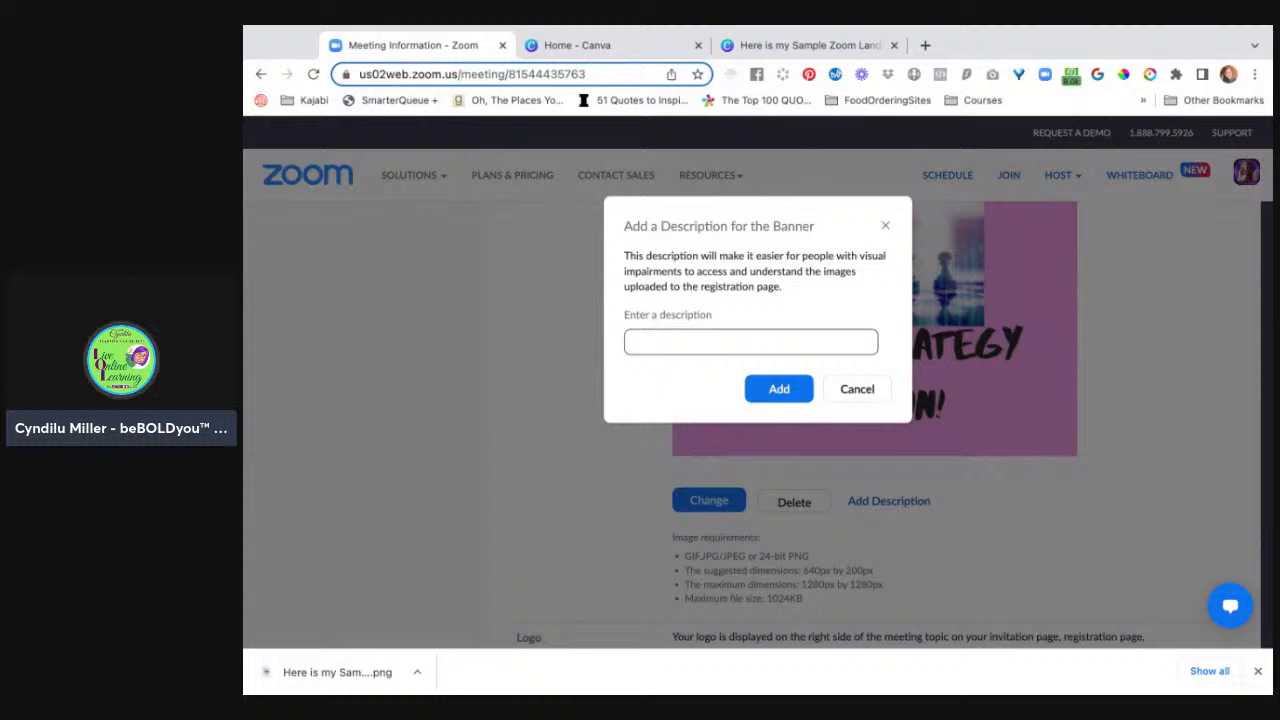
click(751, 342)
text(Welcome to a)
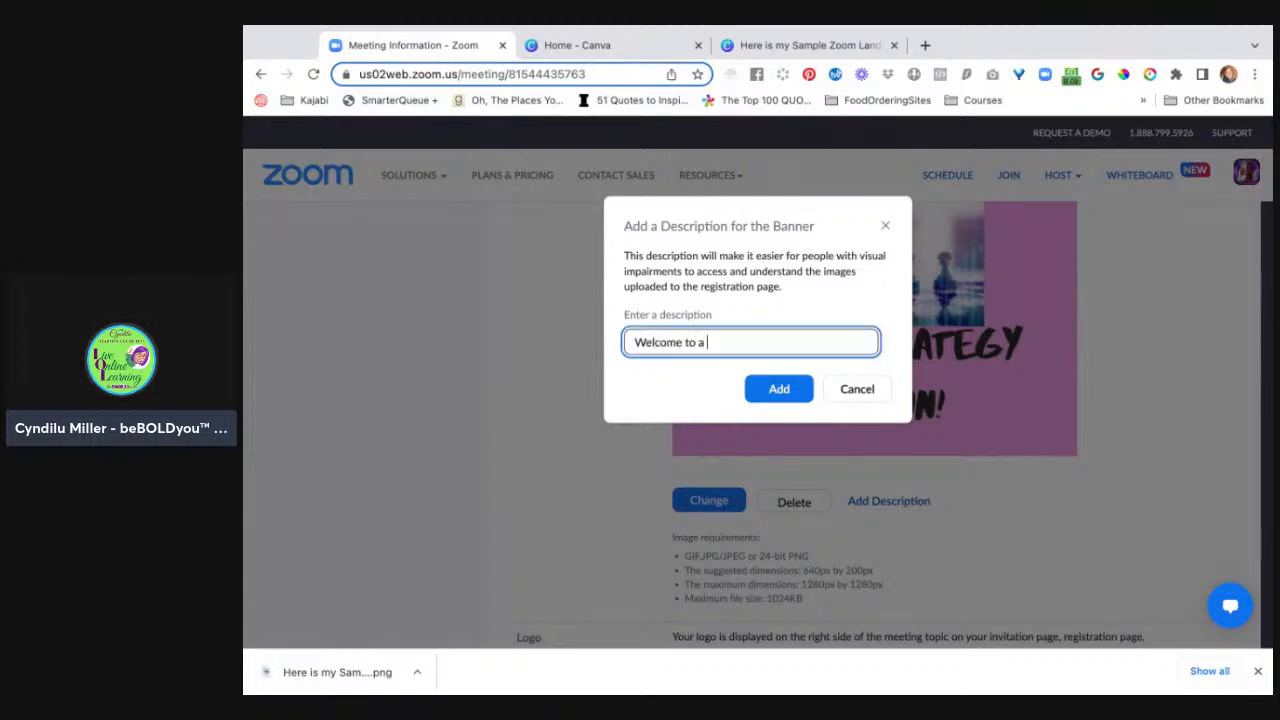
text( Speca)
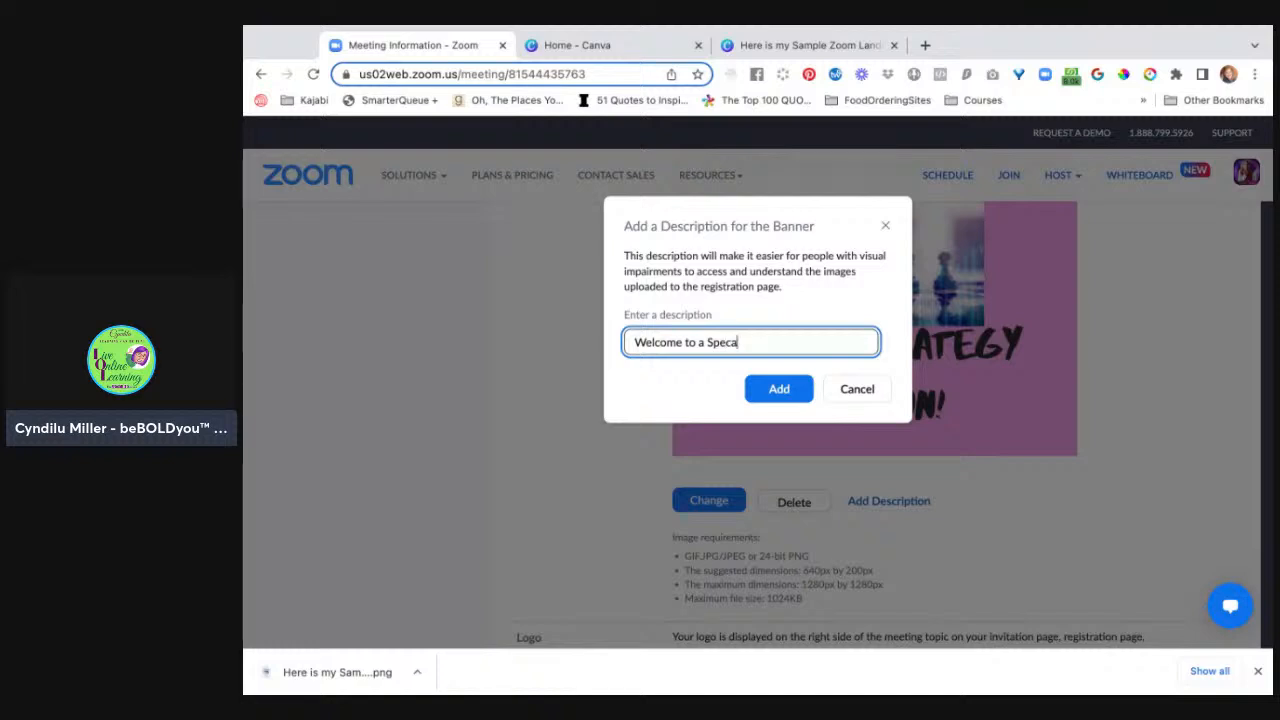
text(is)
key(BackSpace)
key(BackSpace)
key(BackSpace)
key(BackSpace)
text(ate)
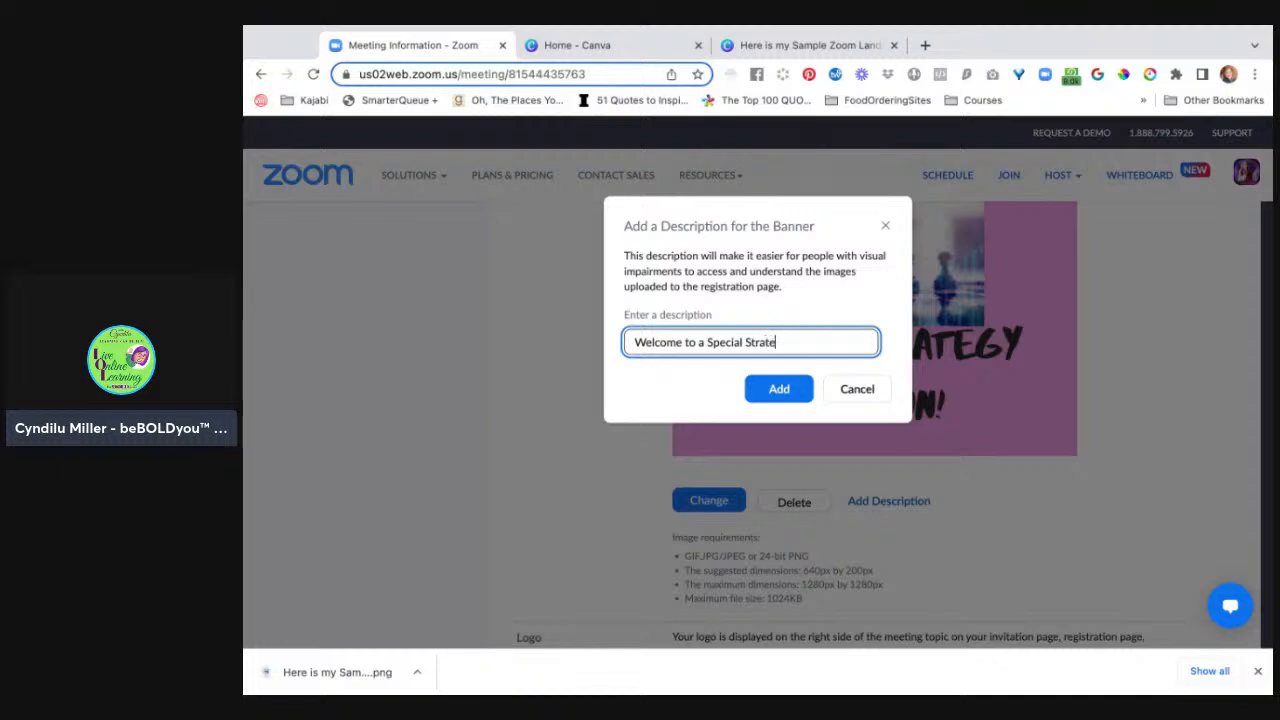
text(gy Session)
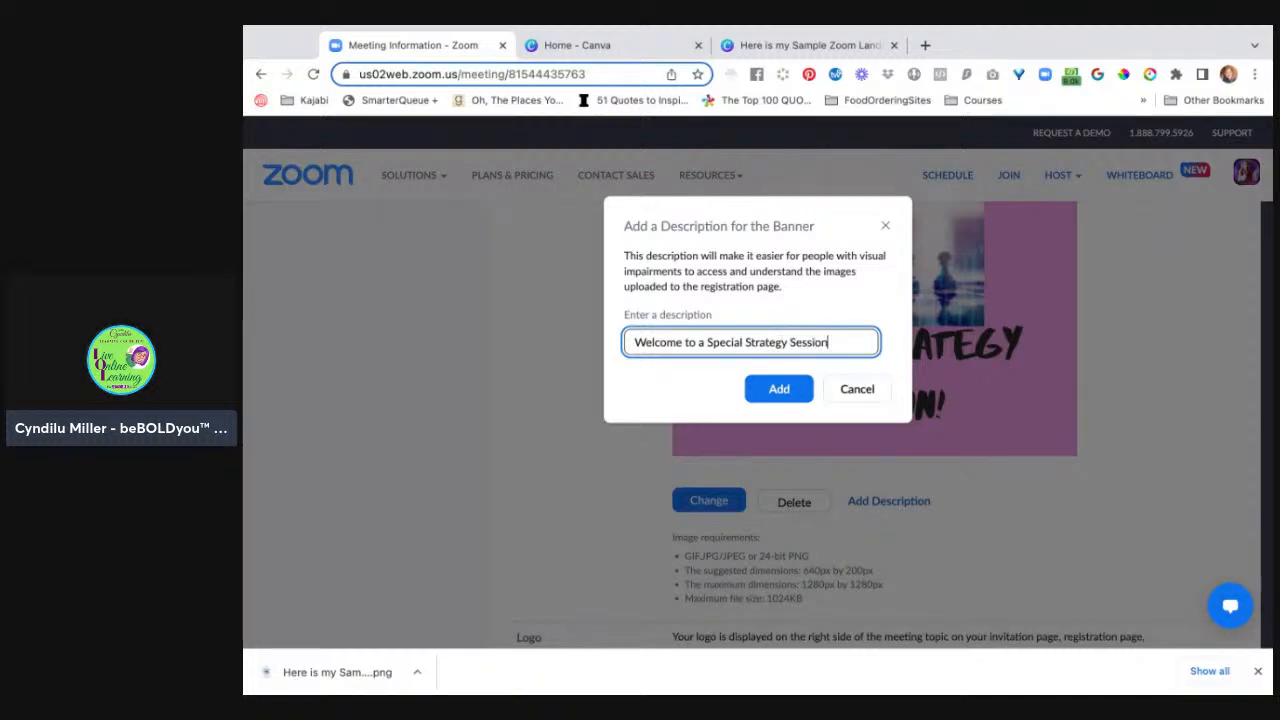
text(! Come Aslk)
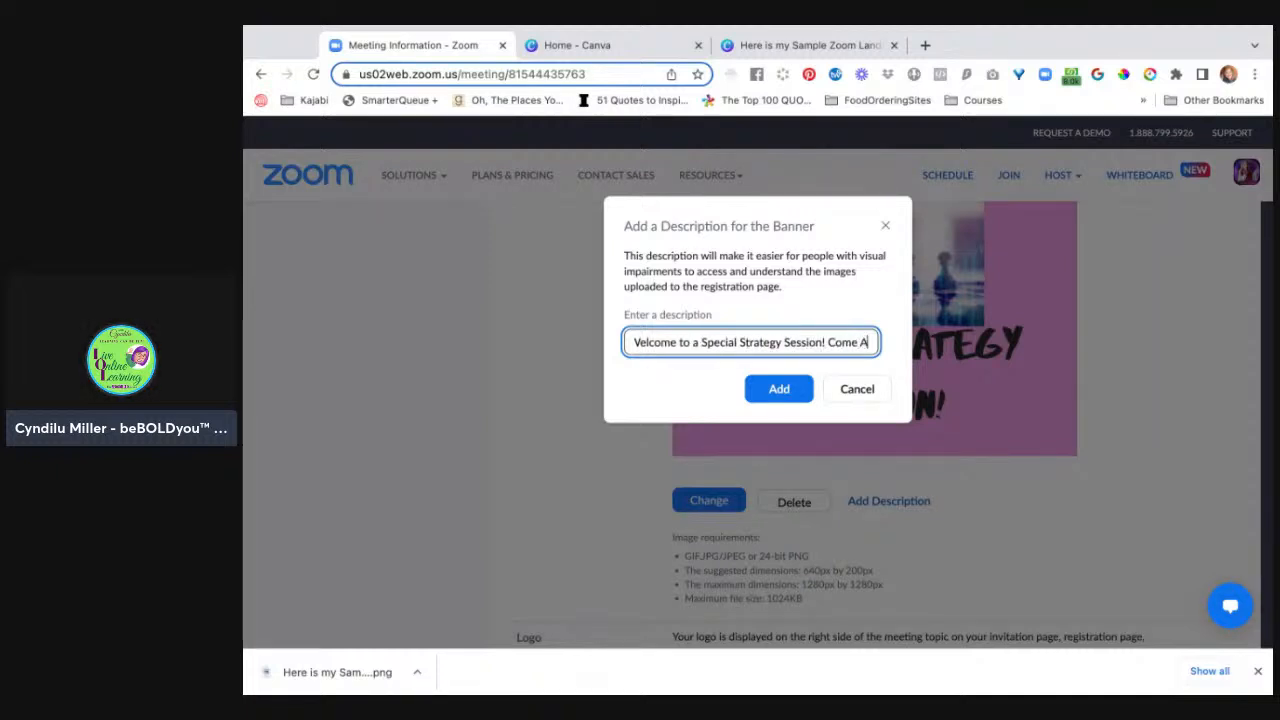
key(BackSpace)
key(BackSpace)
text(k Me an)
key(BackSpace)
key(BackSpace)
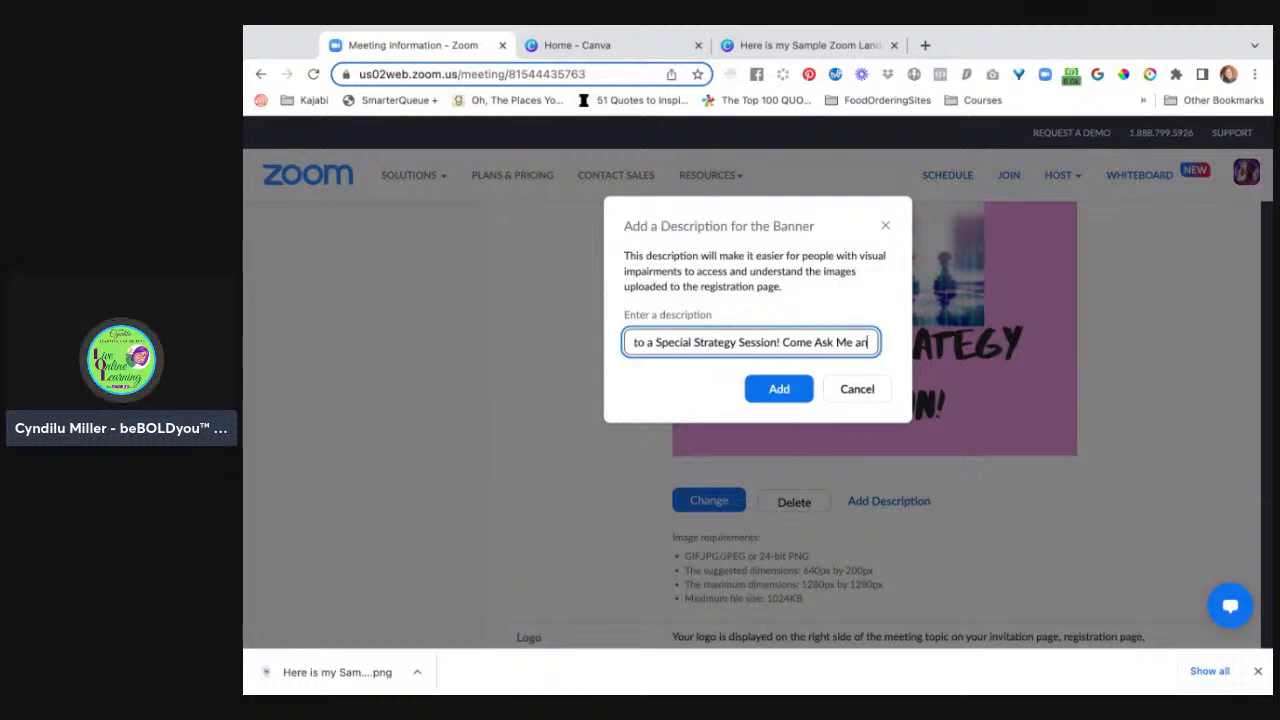
text(Anything)
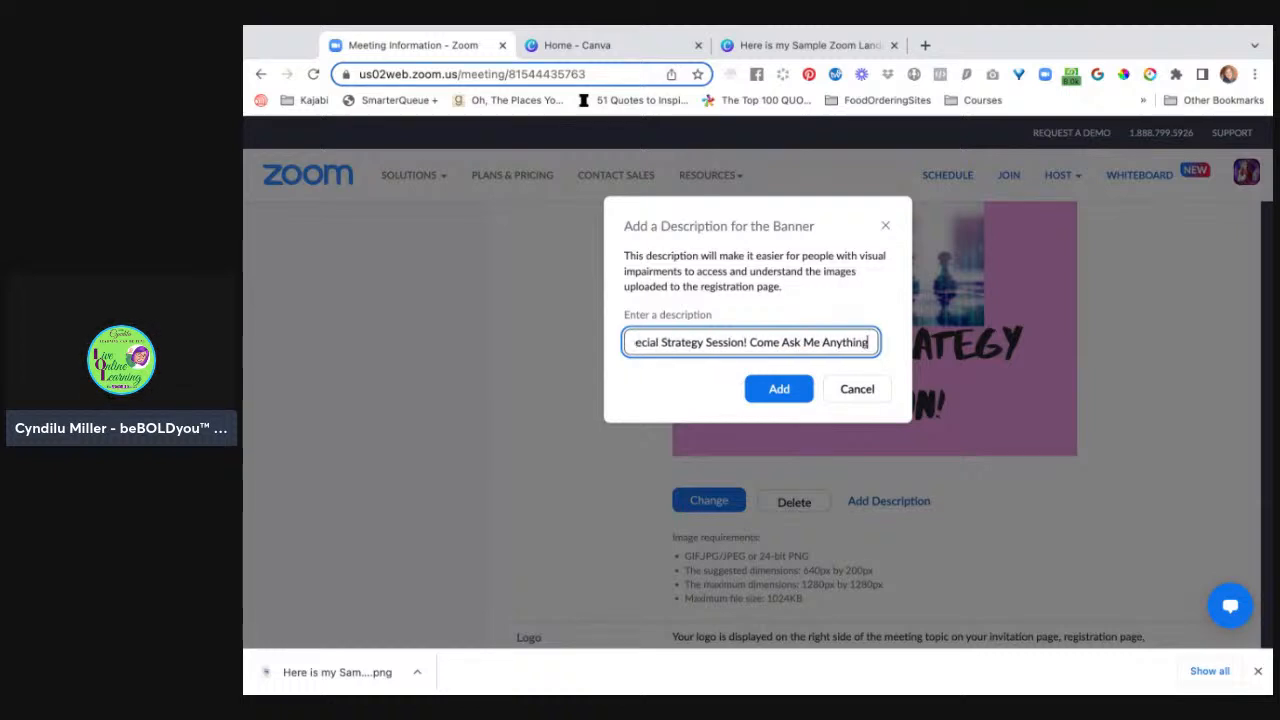
click(801, 388)
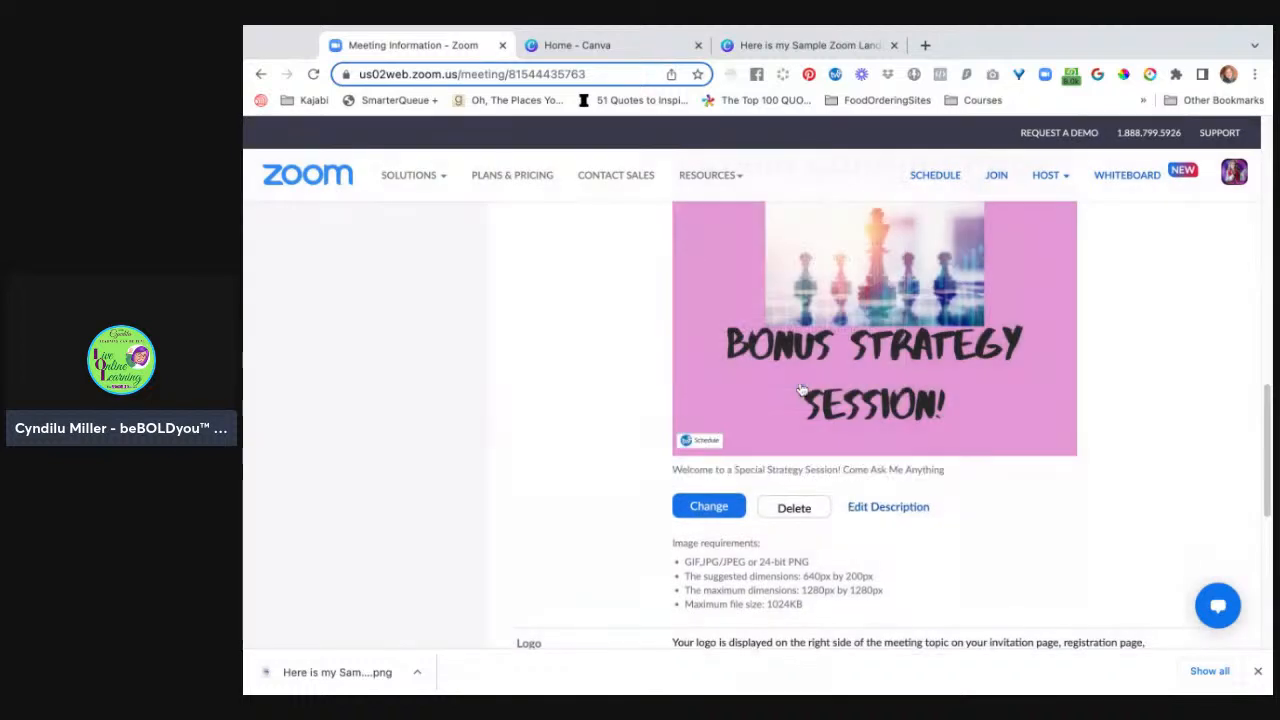
Step: Check the logo image requirements, then switch to the banner design in Canva and create a copy resized to 600 × 600 px
scroll(1028, 513, down, 2)
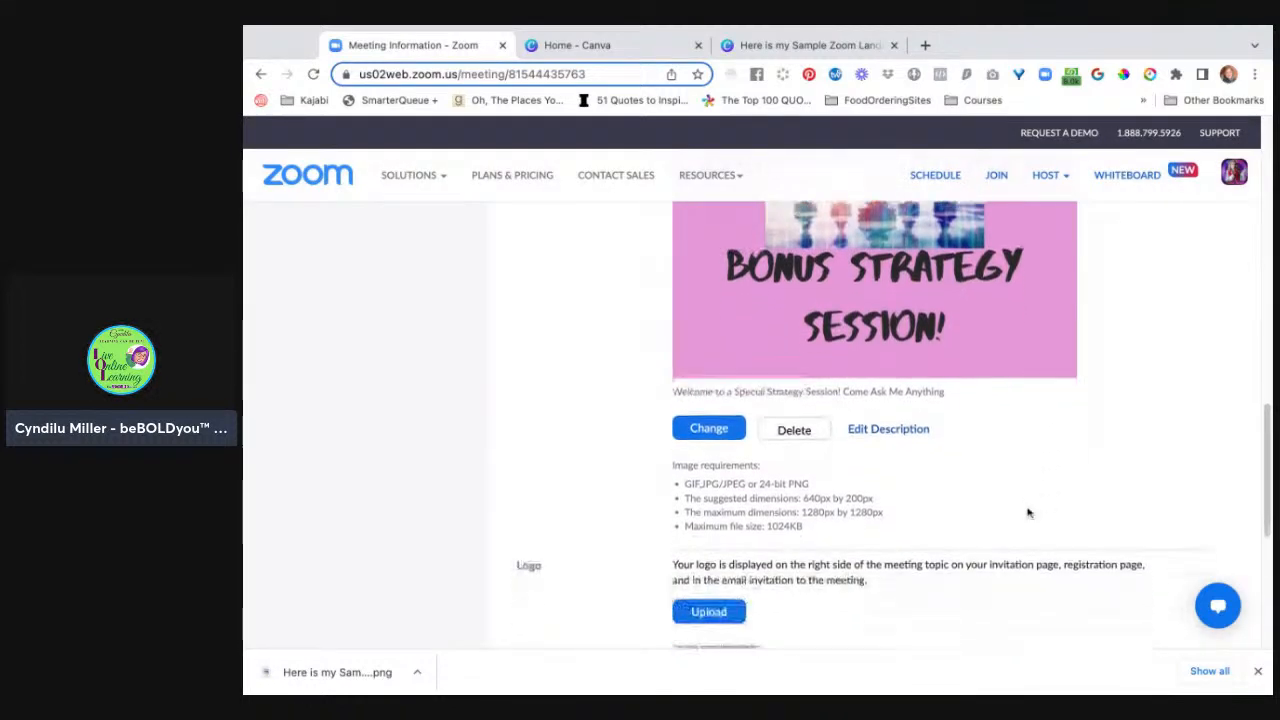
scroll(1028, 513, down, 2)
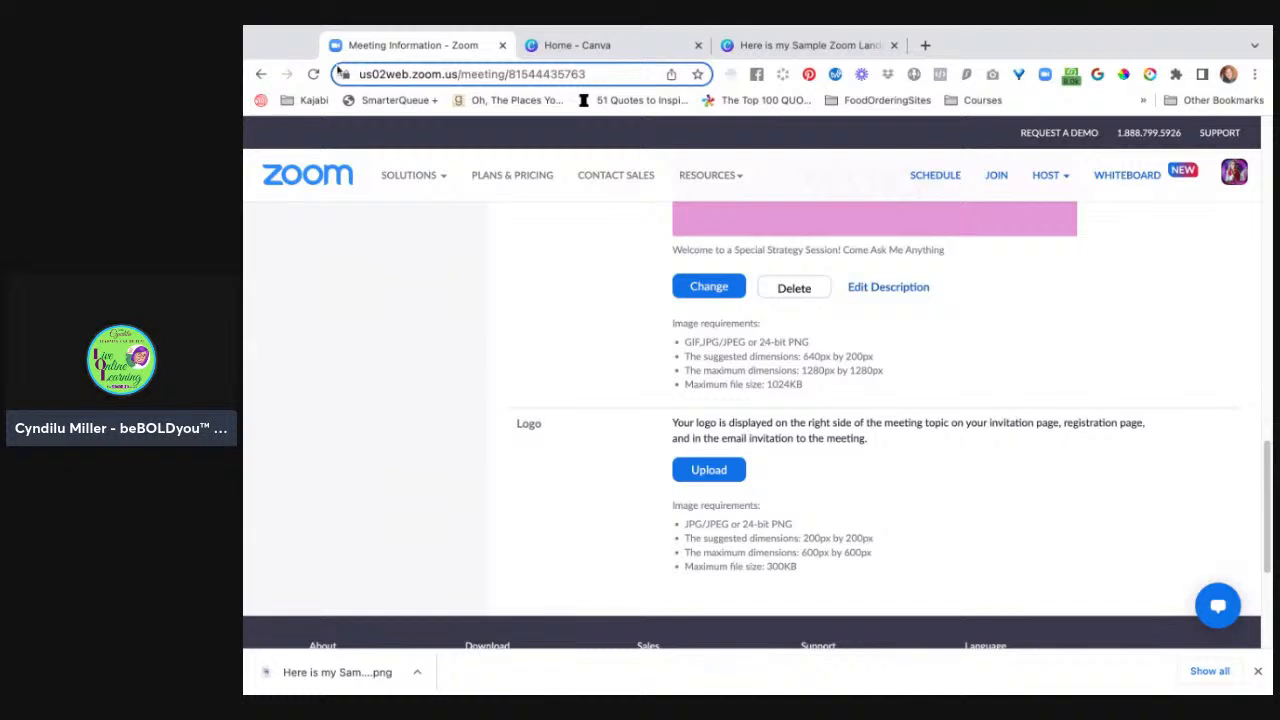
click(583, 48)
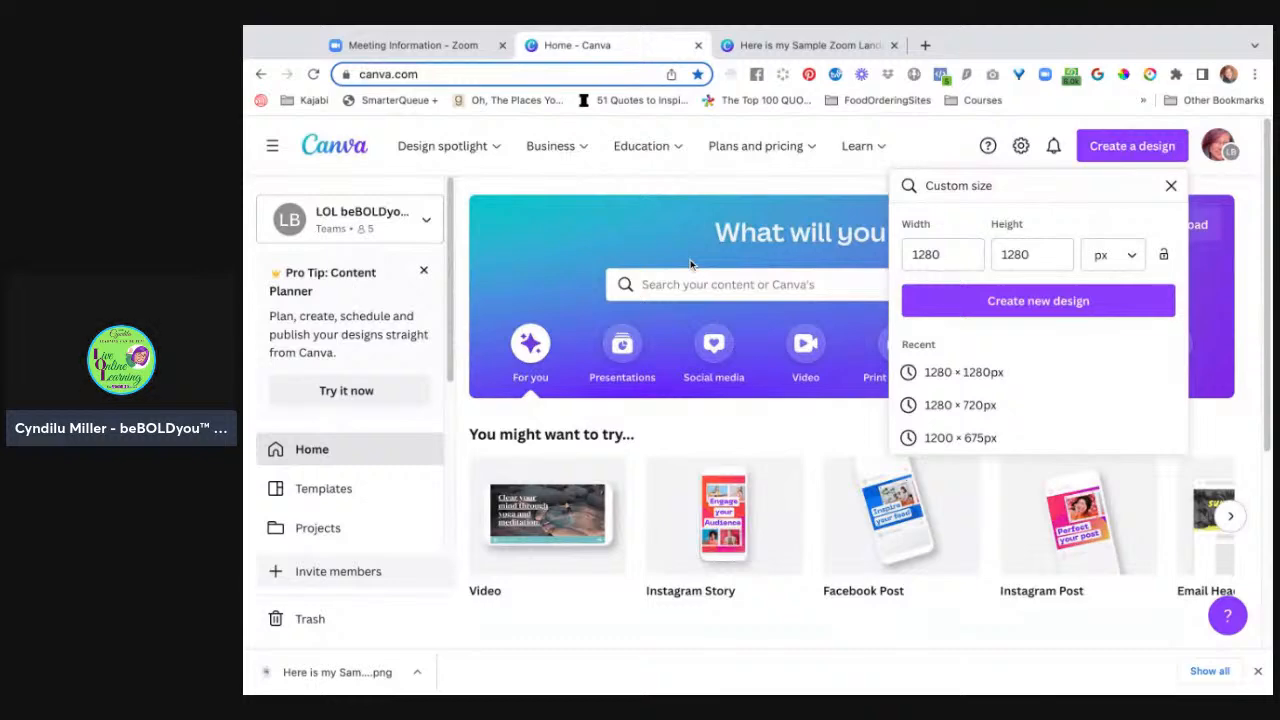
click(810, 45)
click(427, 140)
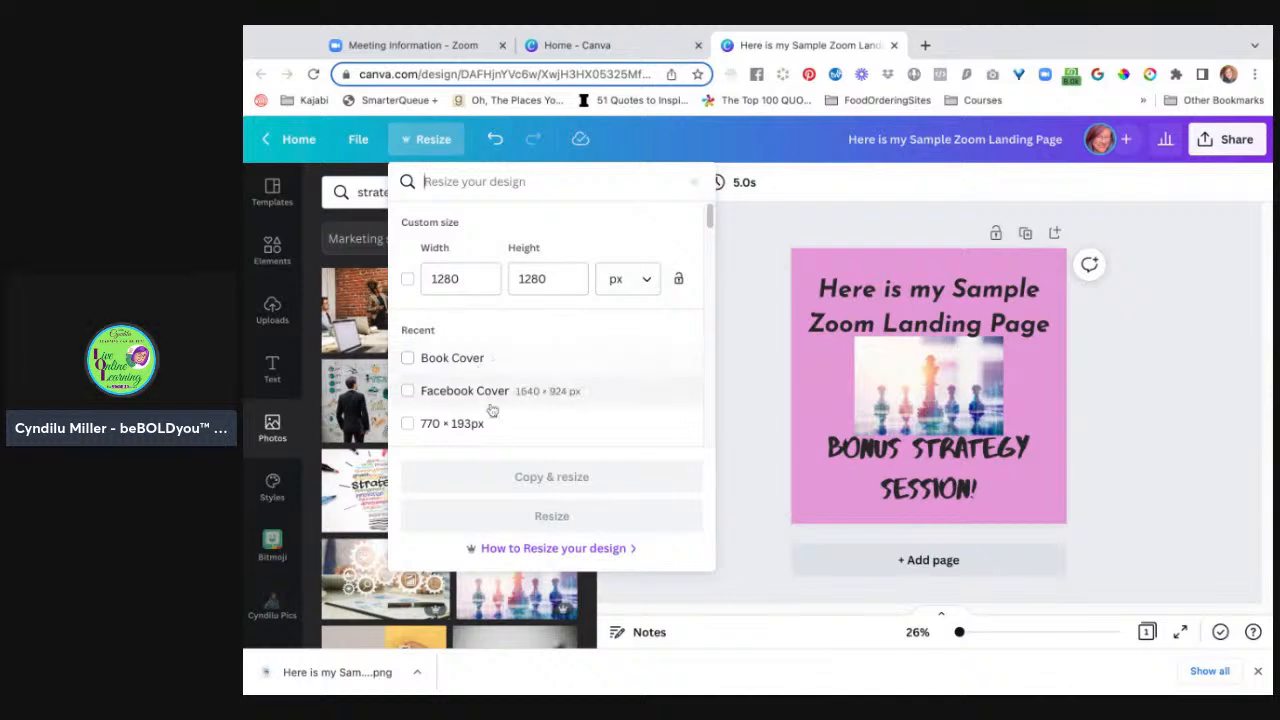
double_click(480, 280)
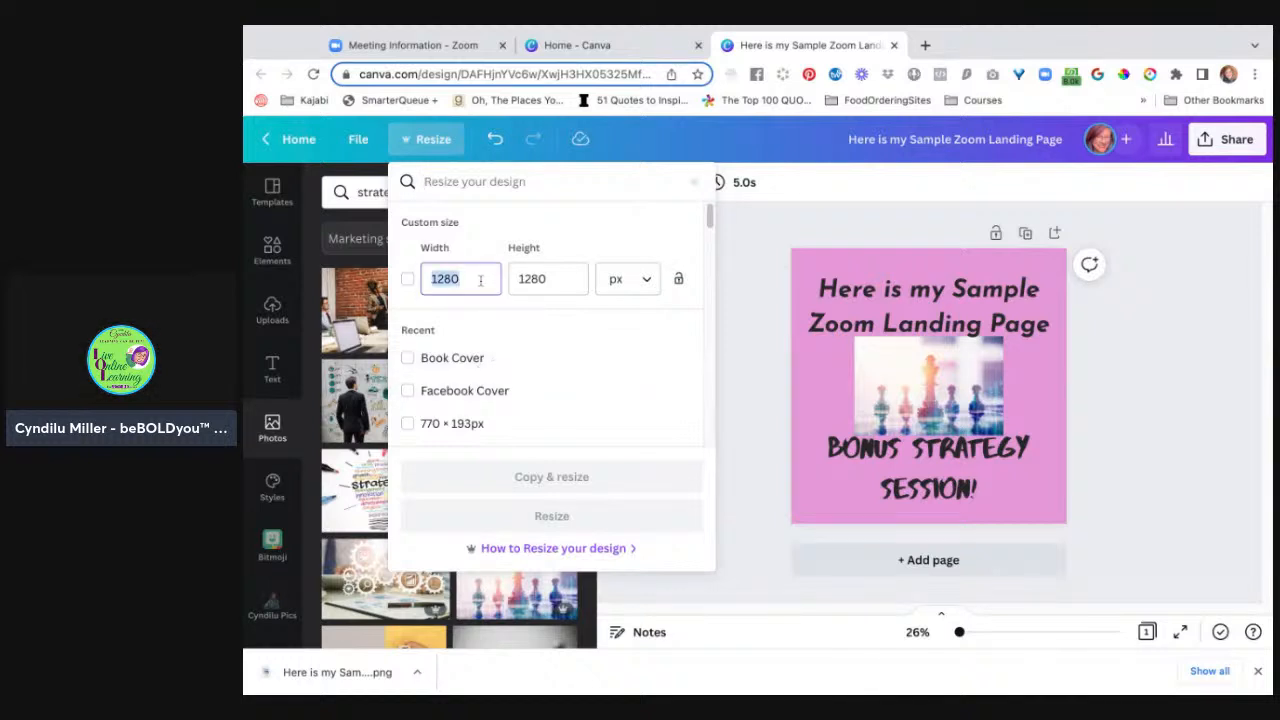
text(600)
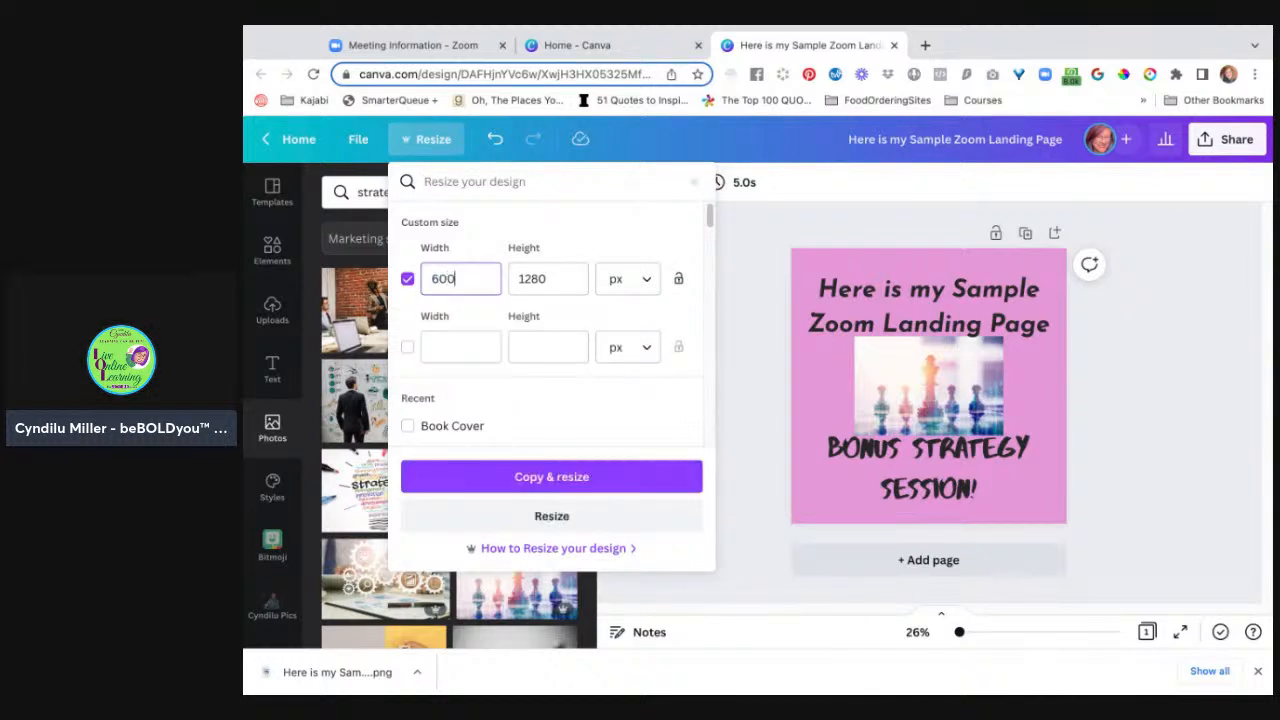
key(Tab)
text(600)
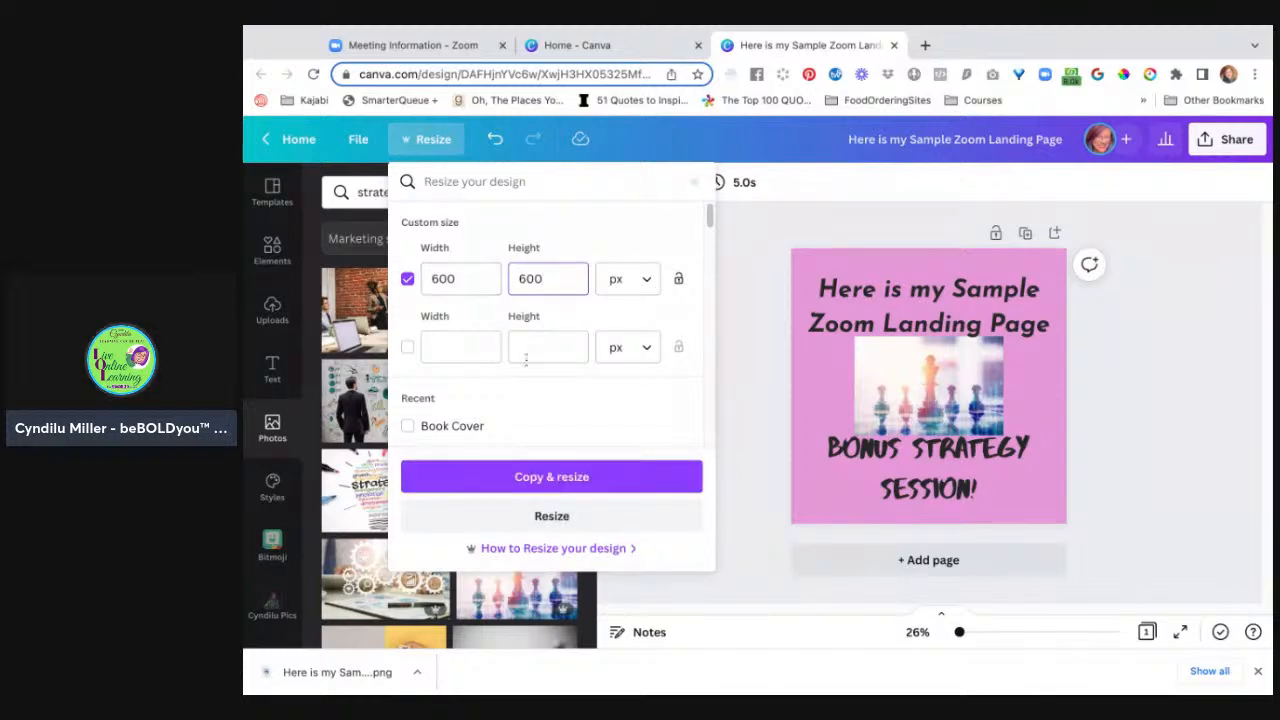
click(519, 478)
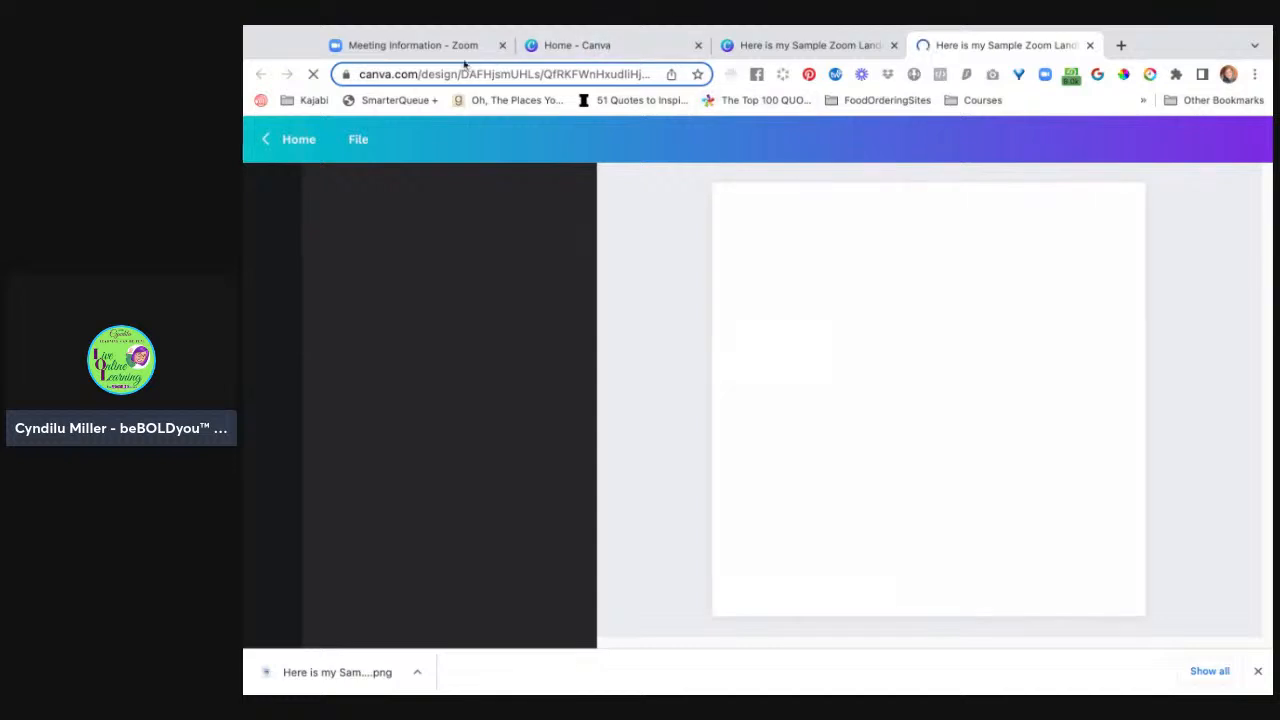
Step: Recheck Zoom's logo size limits, then recolour the 600 × 600 px Canva copy with the beBOLDyouPendantTribe.png palette, giving a purple background and green text
click(430, 47)
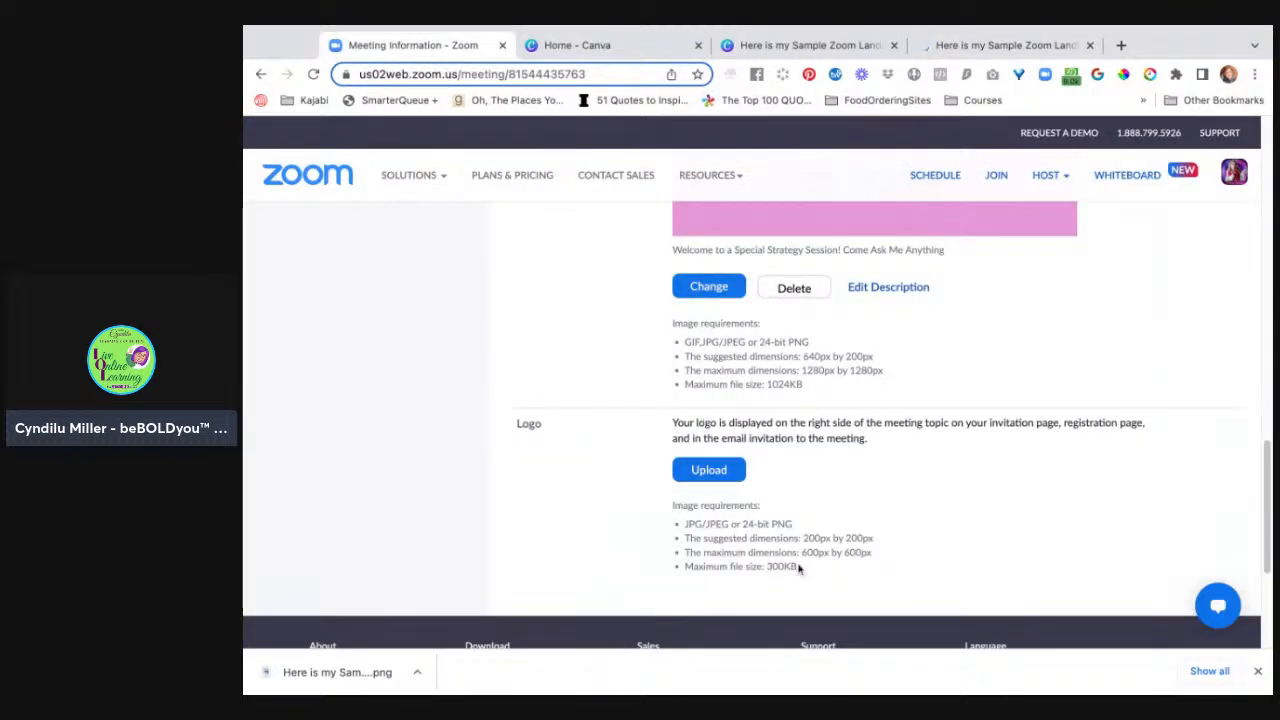
click(968, 46)
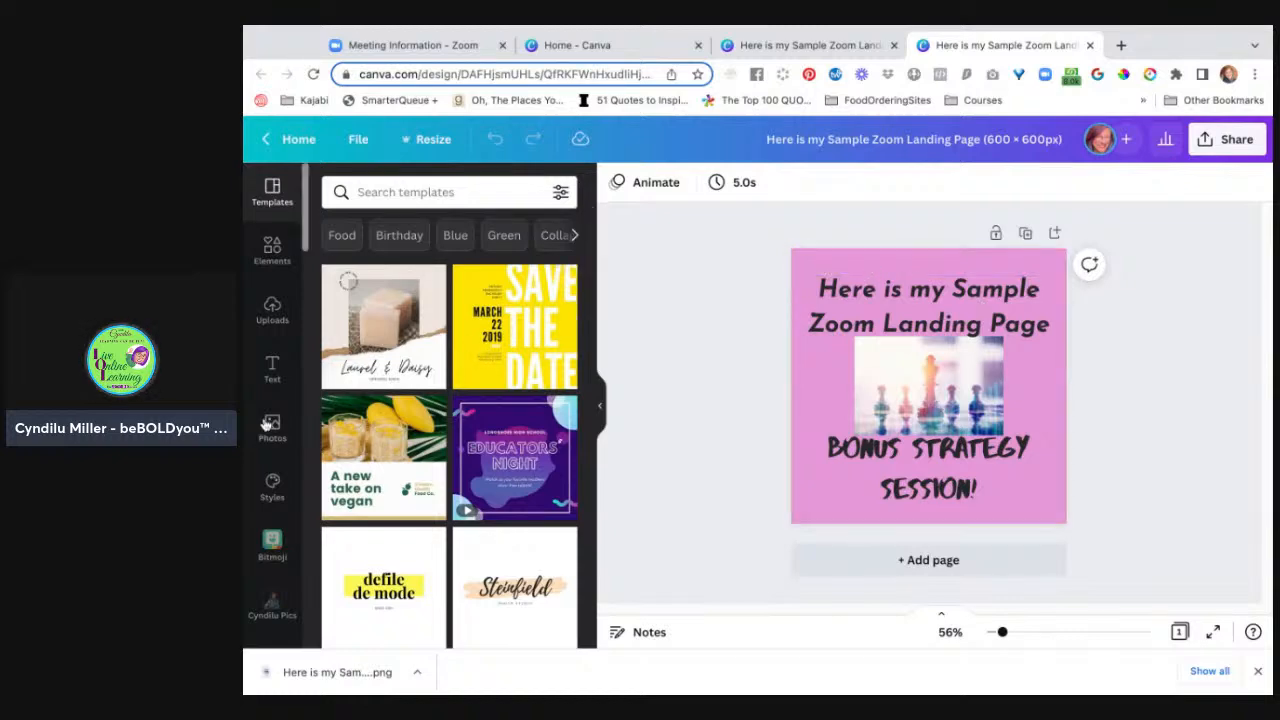
click(272, 487)
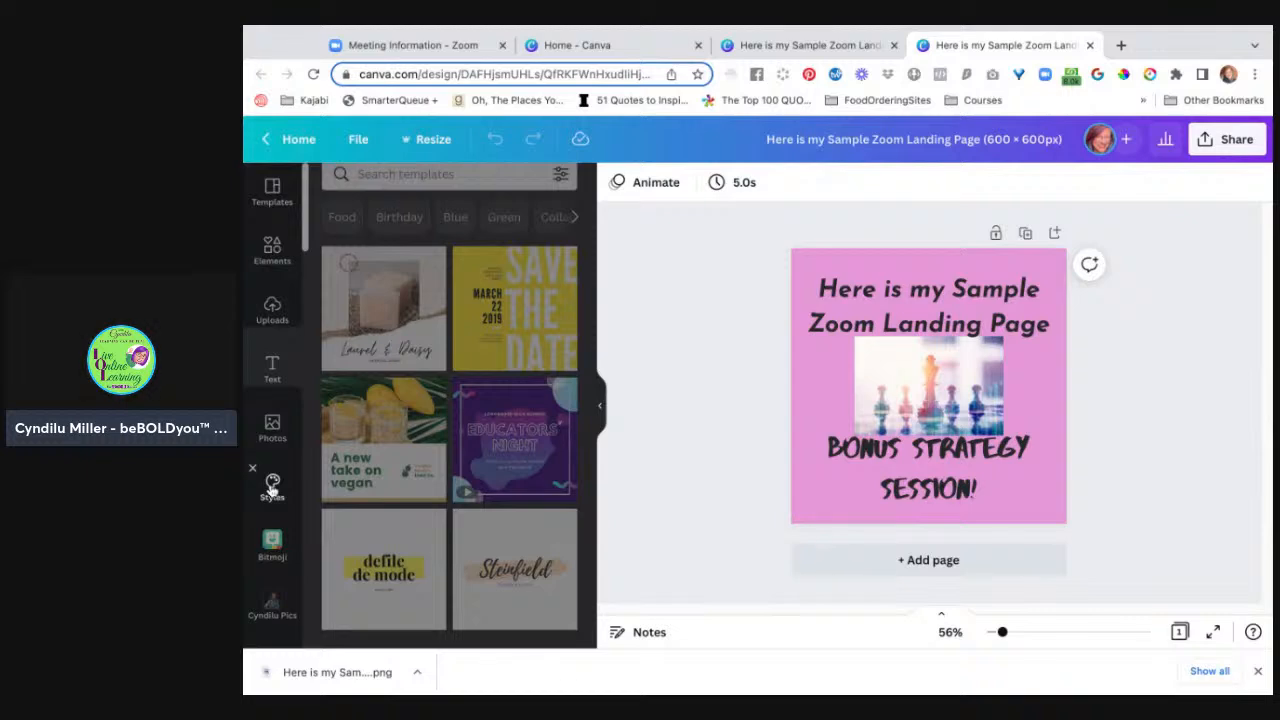
click(449, 455)
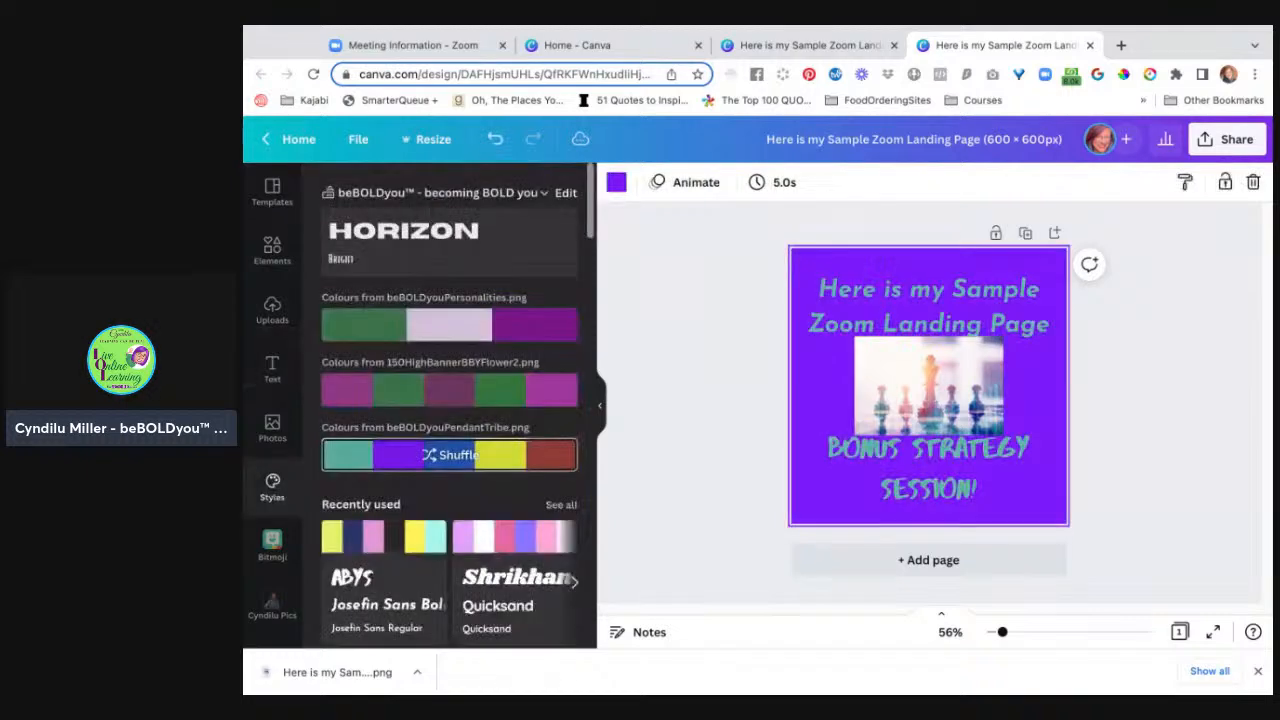
click(726, 386)
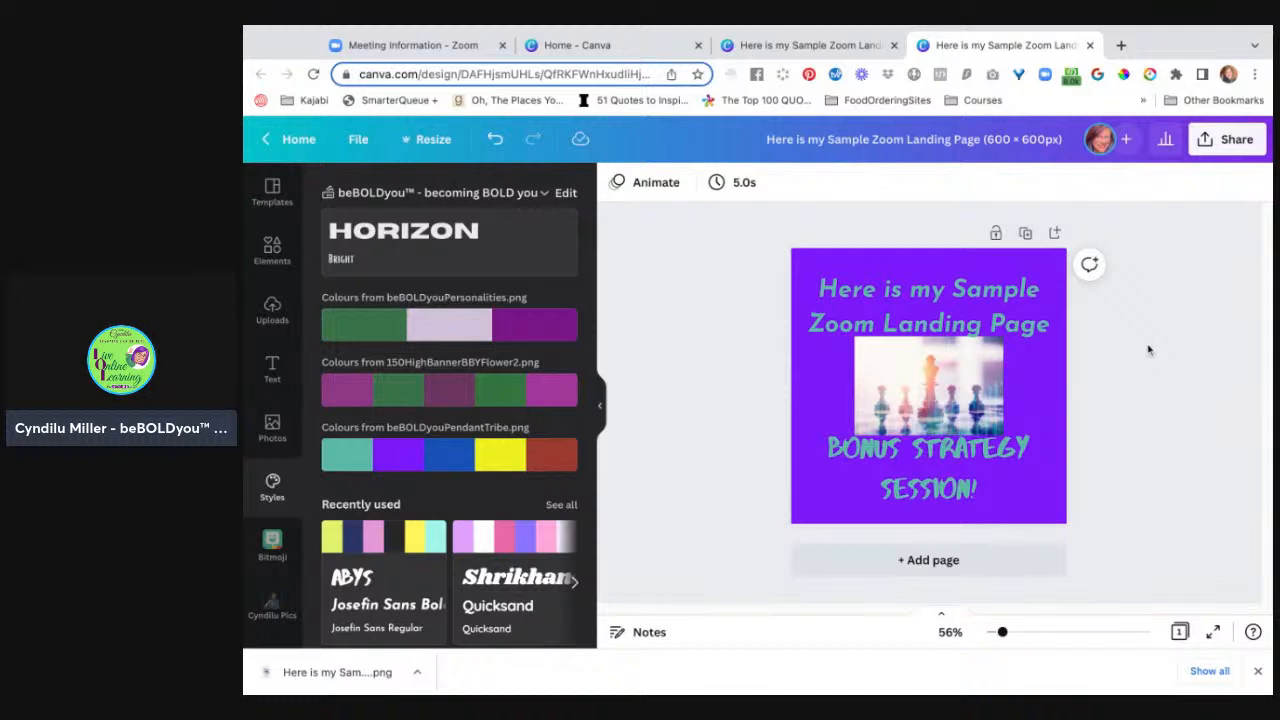
Step: Download the recoloured logo design as a PNG at 600 × 600 px
click(1228, 145)
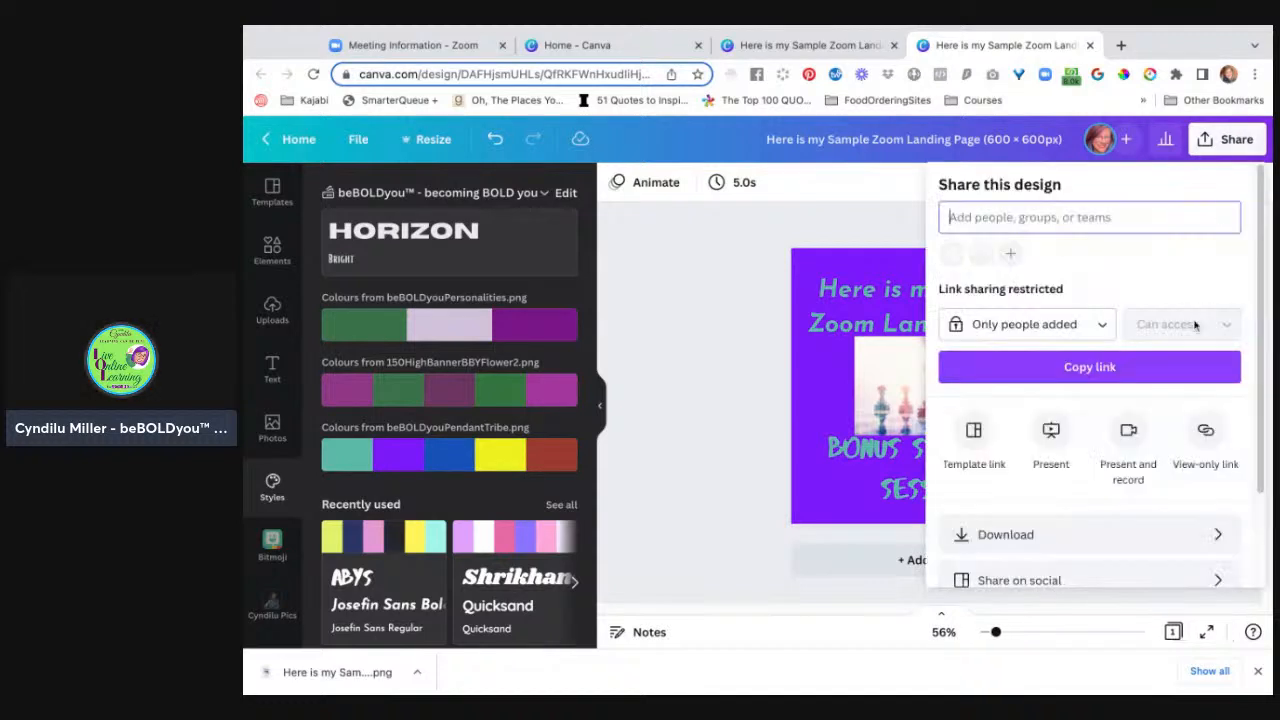
click(1097, 538)
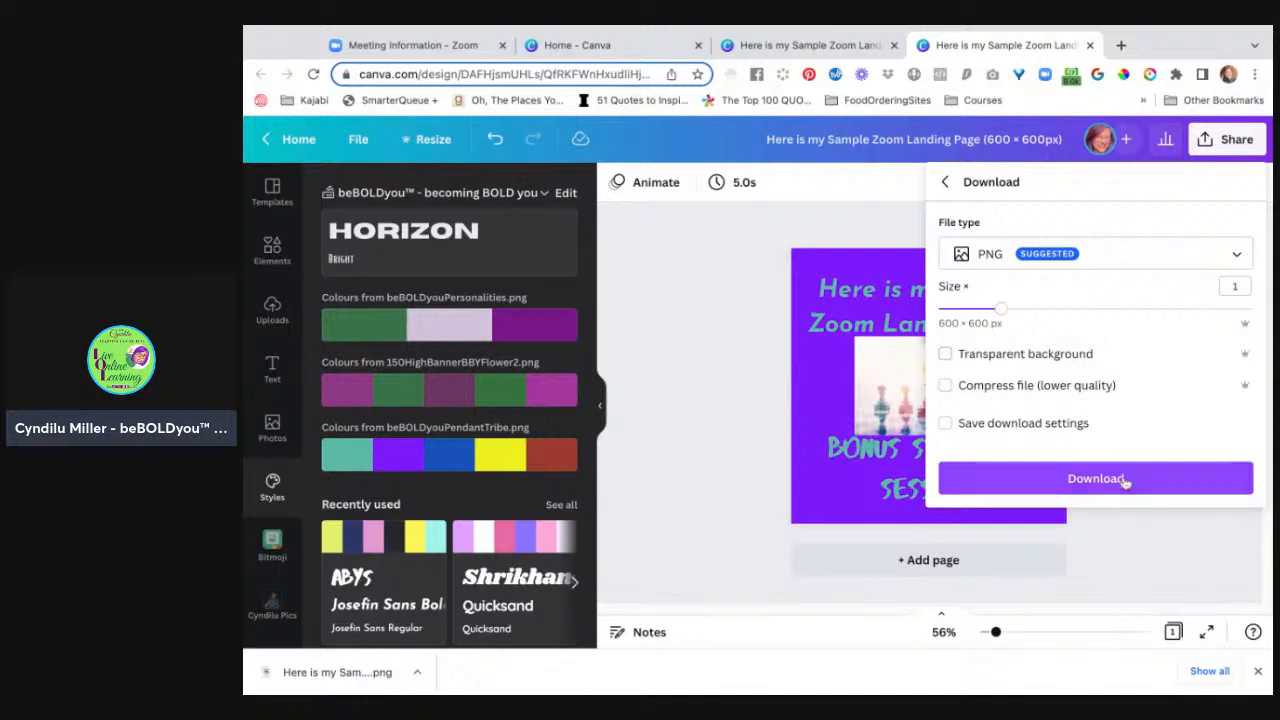
click(1125, 481)
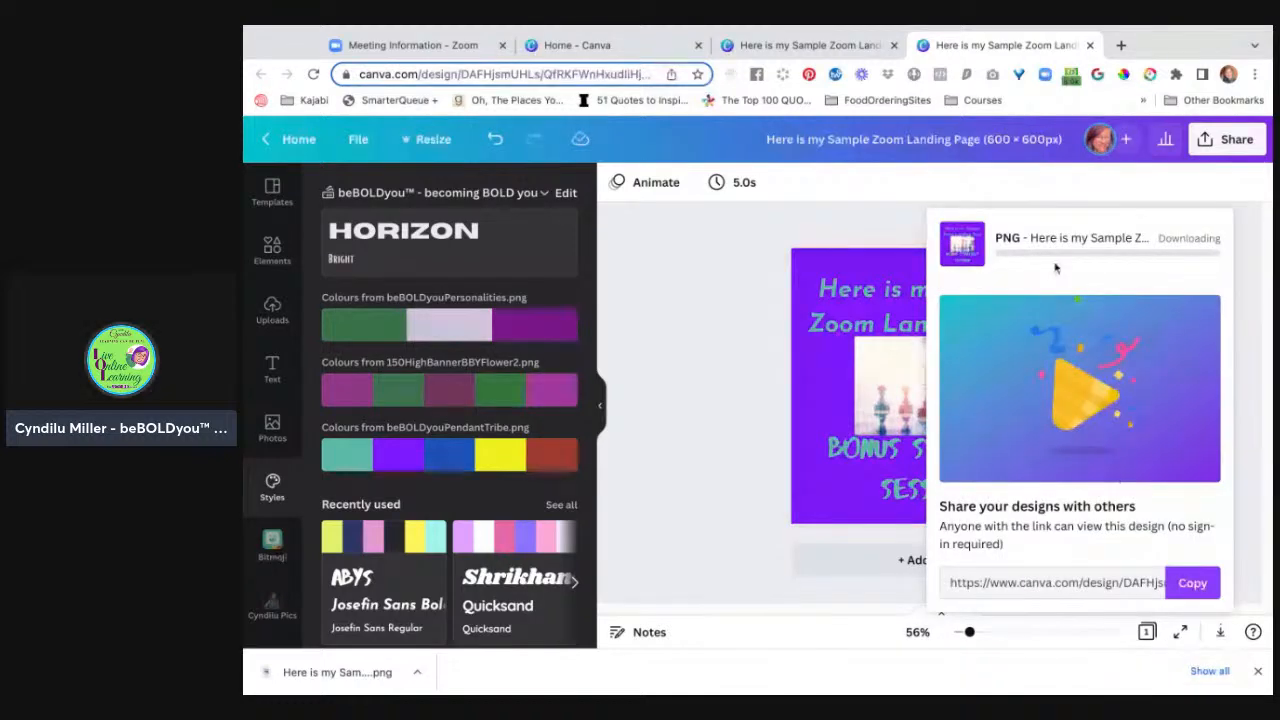
Step: Switch to the Zoom meeting's branding settings and upload the downloaded 600 × 600 px PNG as the logo
click(440, 45)
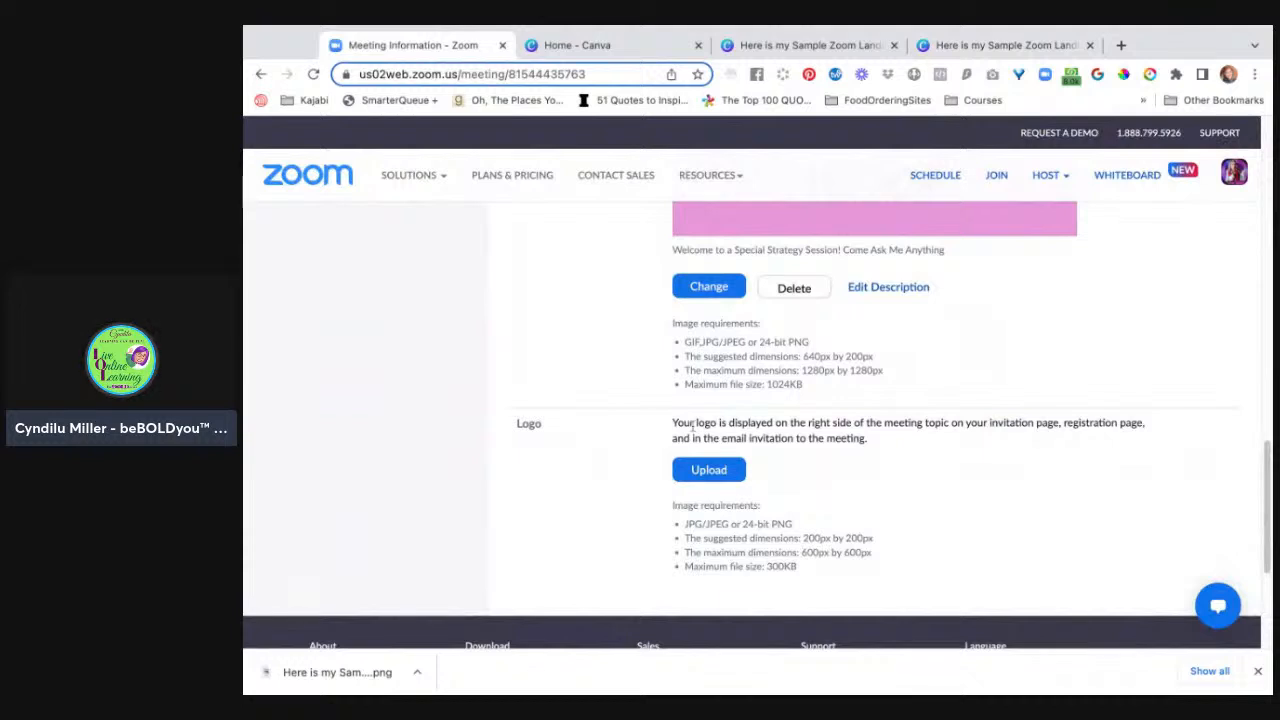
click(725, 469)
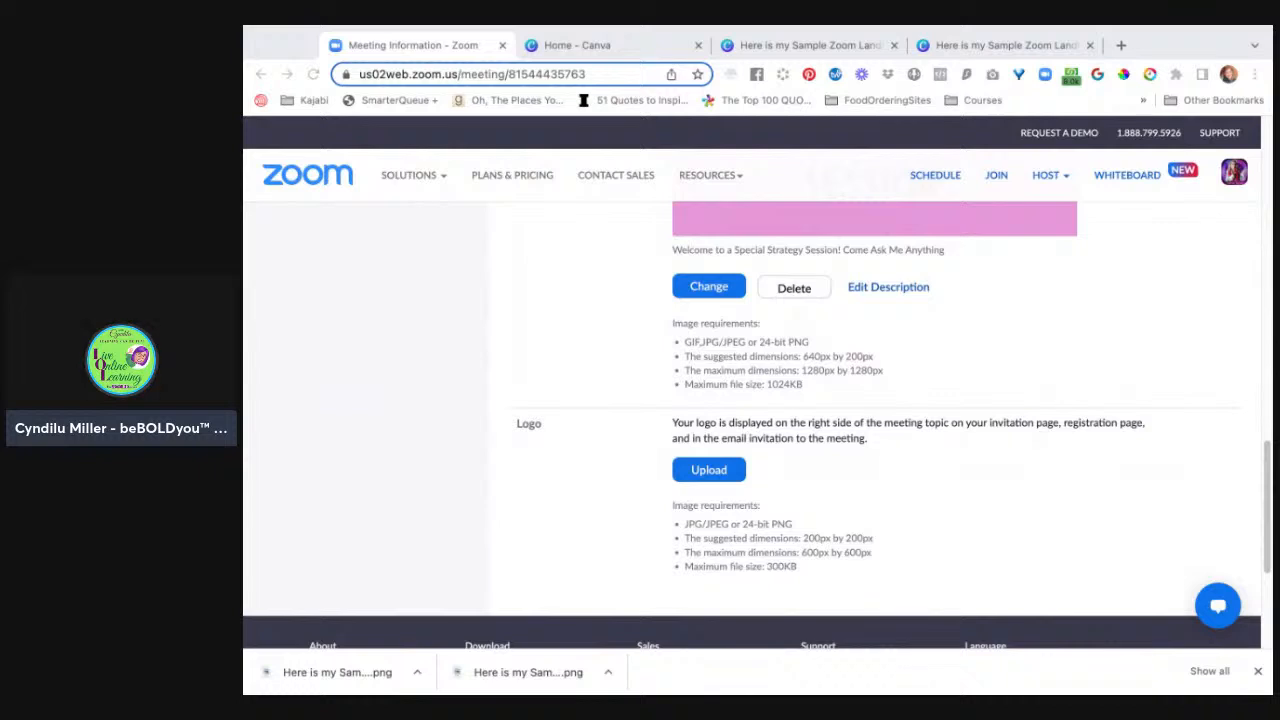
click(968, 389)
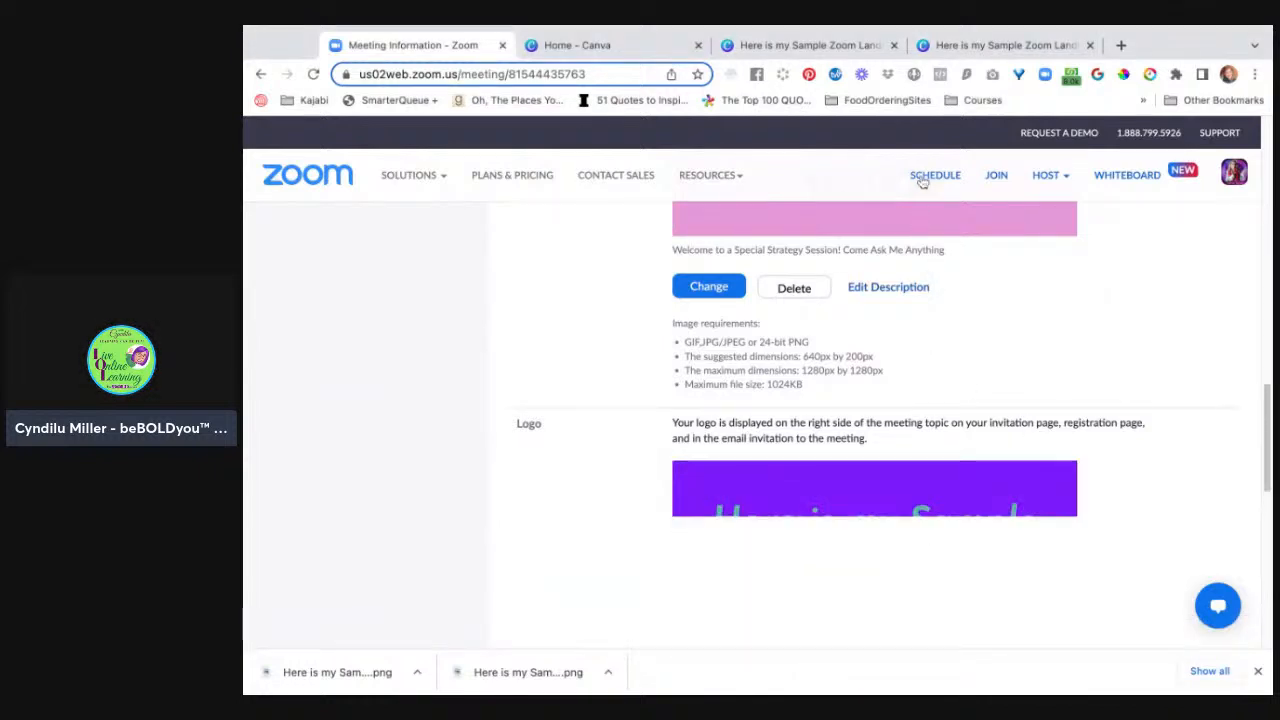
scroll(950, 448, down, 4)
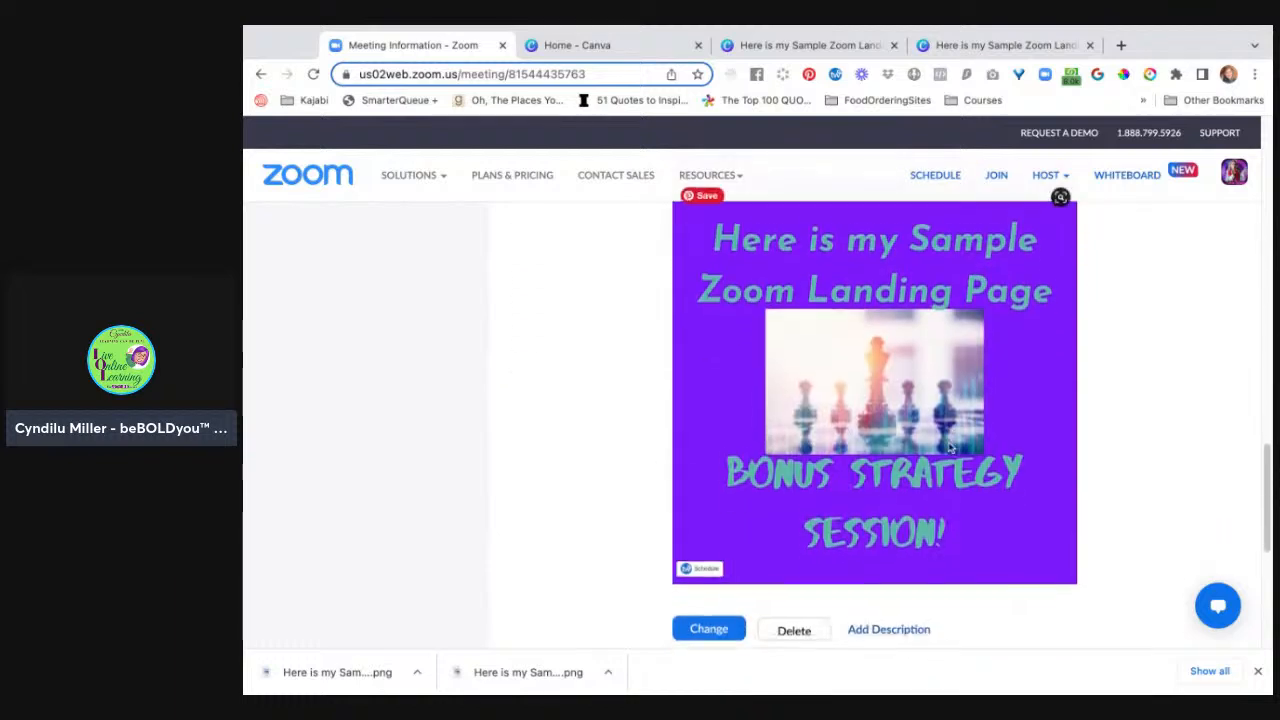
Step: Add the description "Logo of Event - Bonus Strategy Session" to the uploaded logo
scroll(960, 566, up, 5)
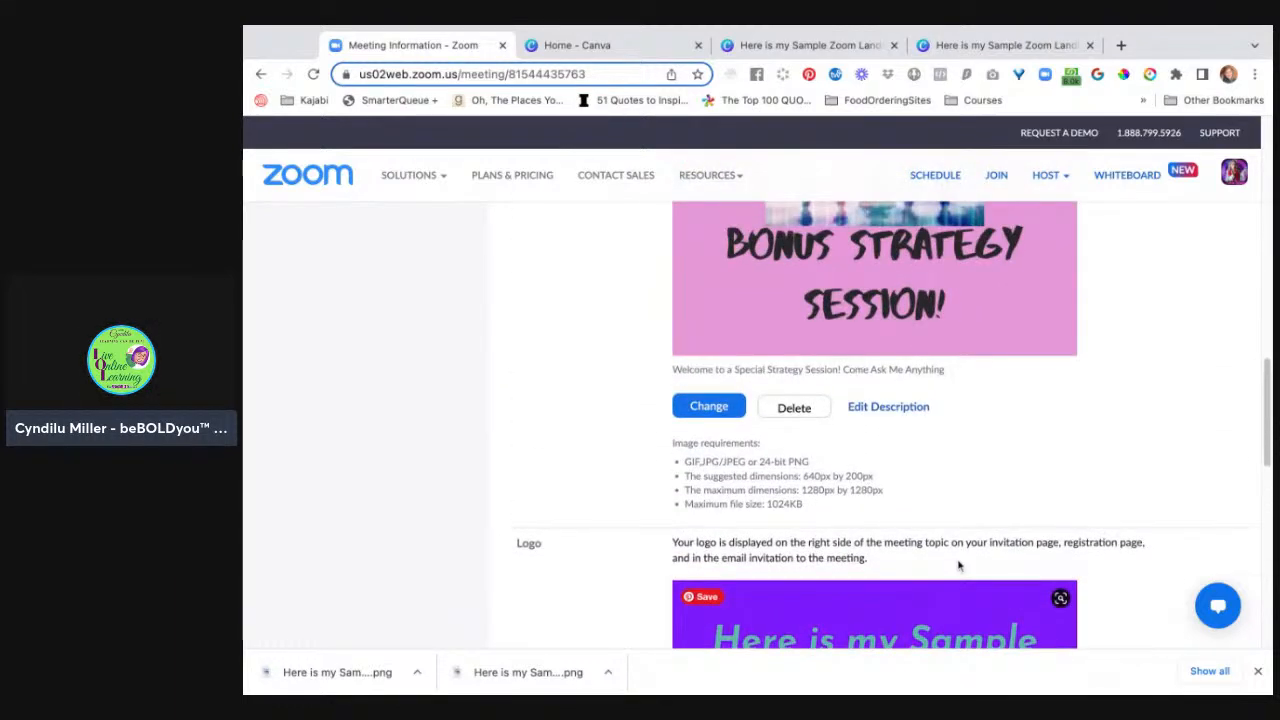
click(900, 407)
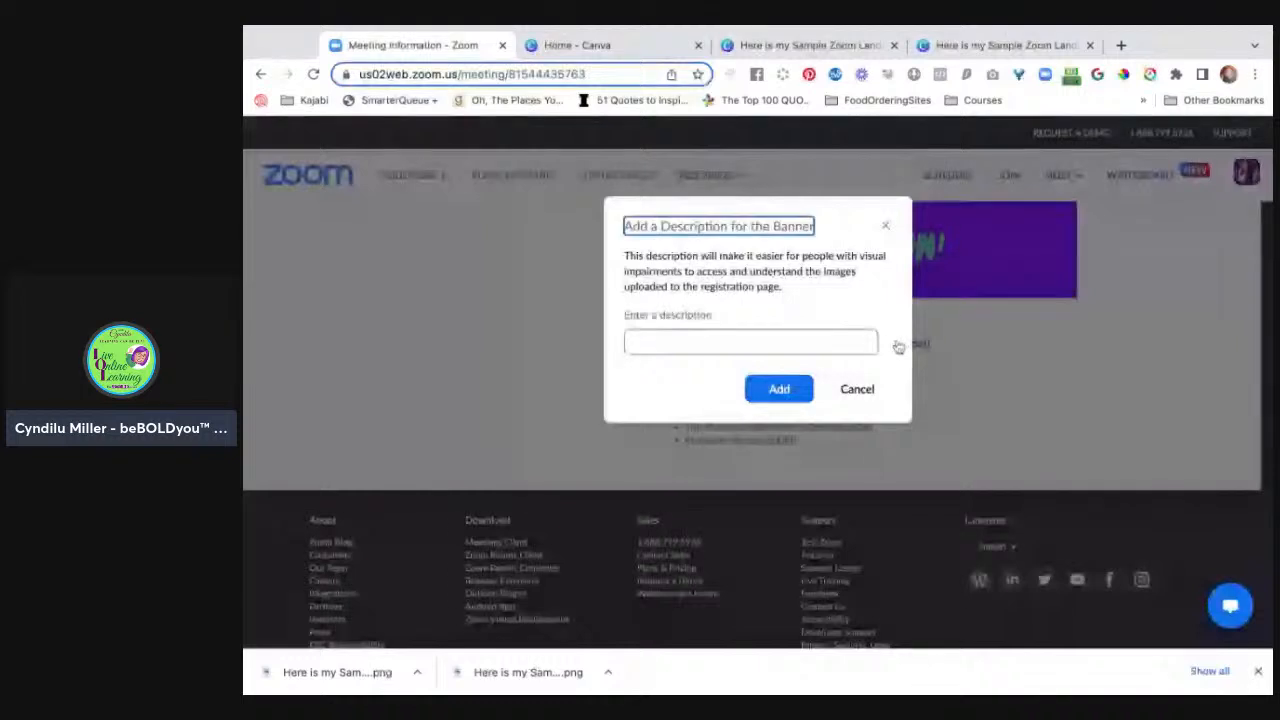
click(769, 340)
text(Log)
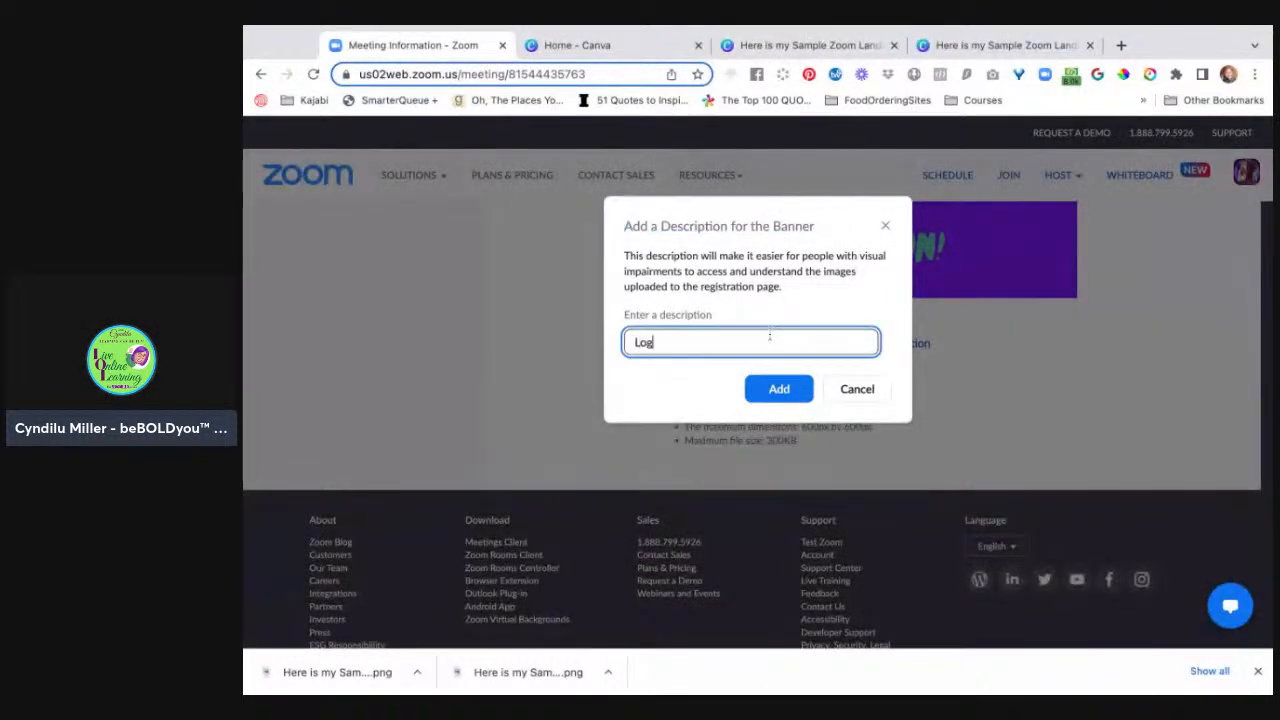
text(o of )
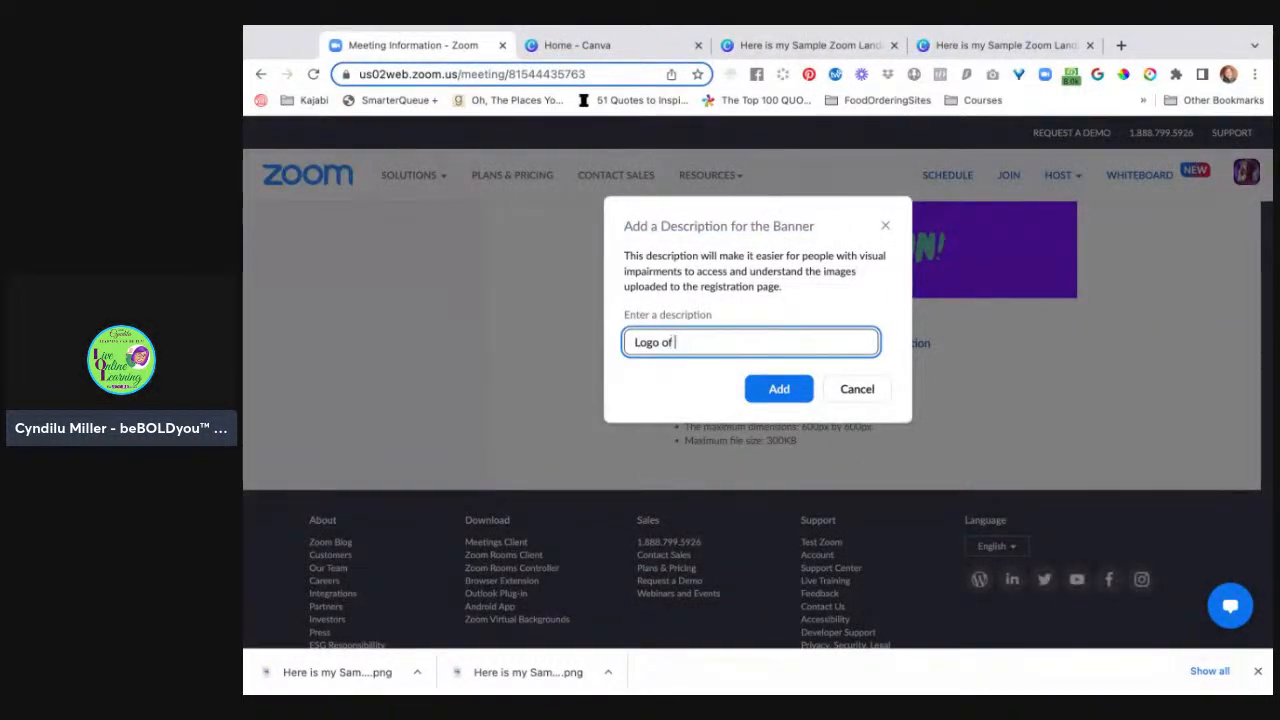
text(Event - Bonus Stra)
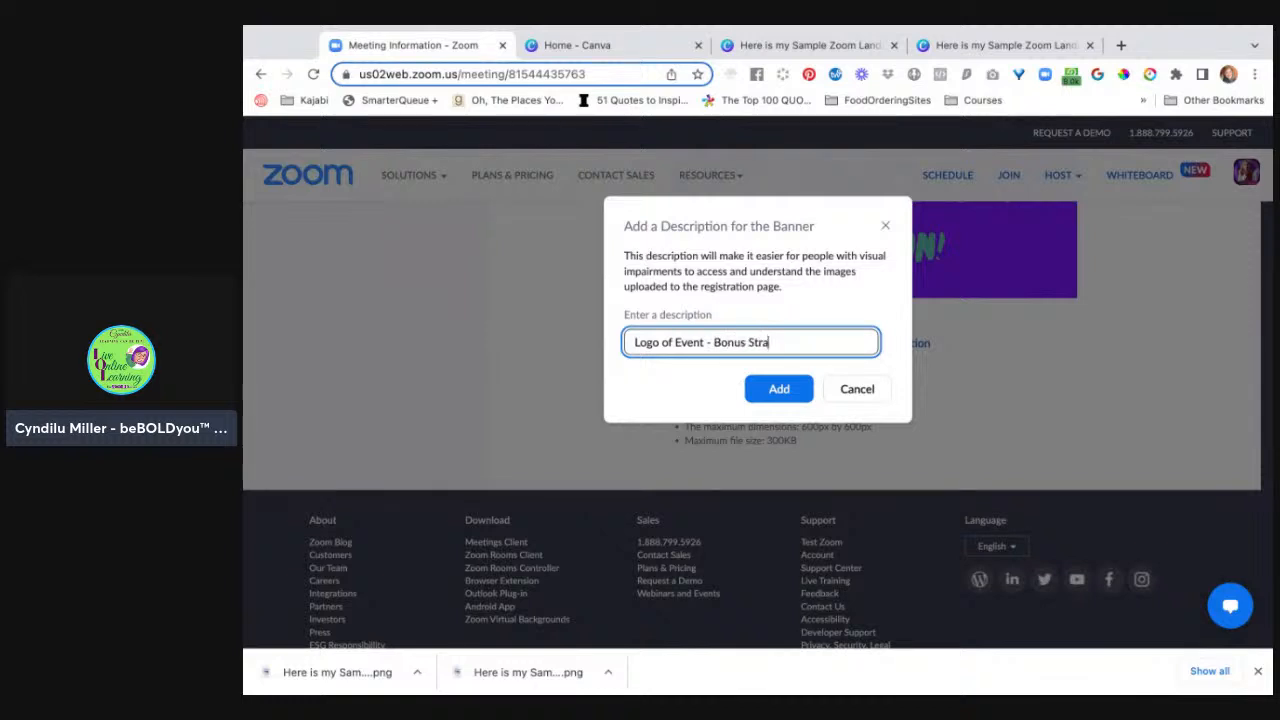
text(tegy Session)
click(790, 390)
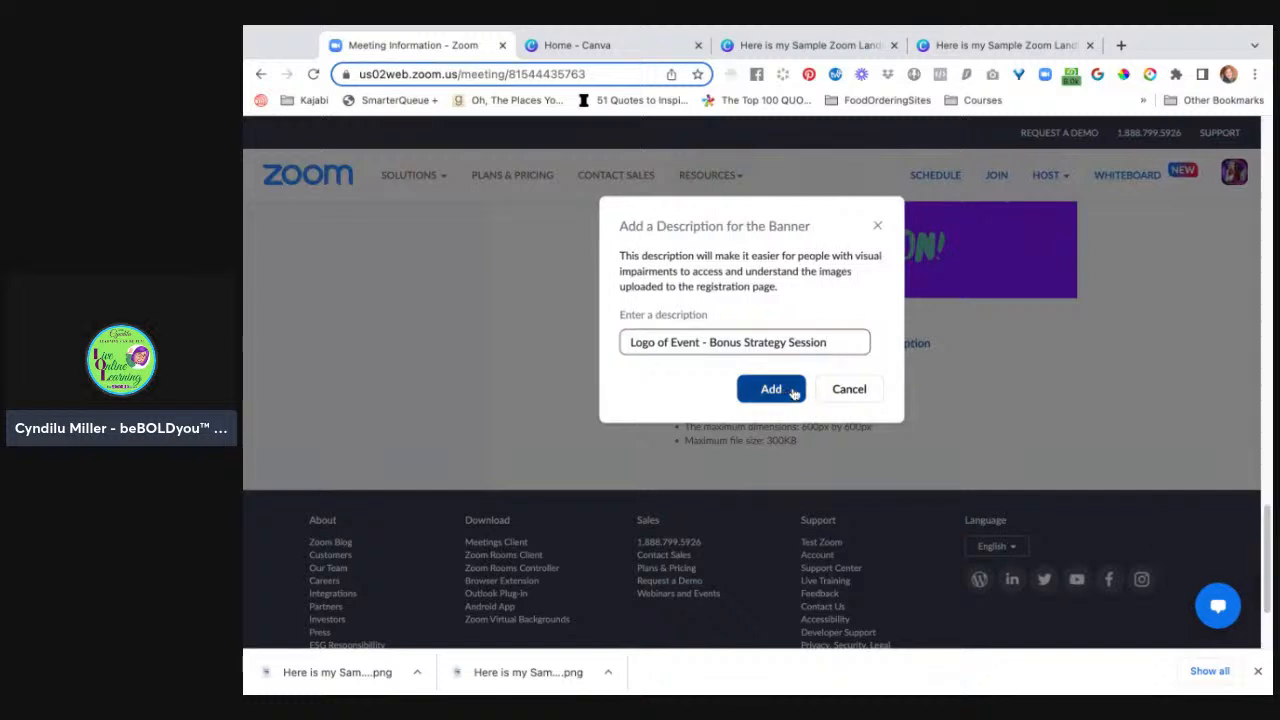
Step: Review the uploaded banner and logo, along with the meeting's topic, time, security, registration link and meeting options
scroll(1023, 425, up, 2)
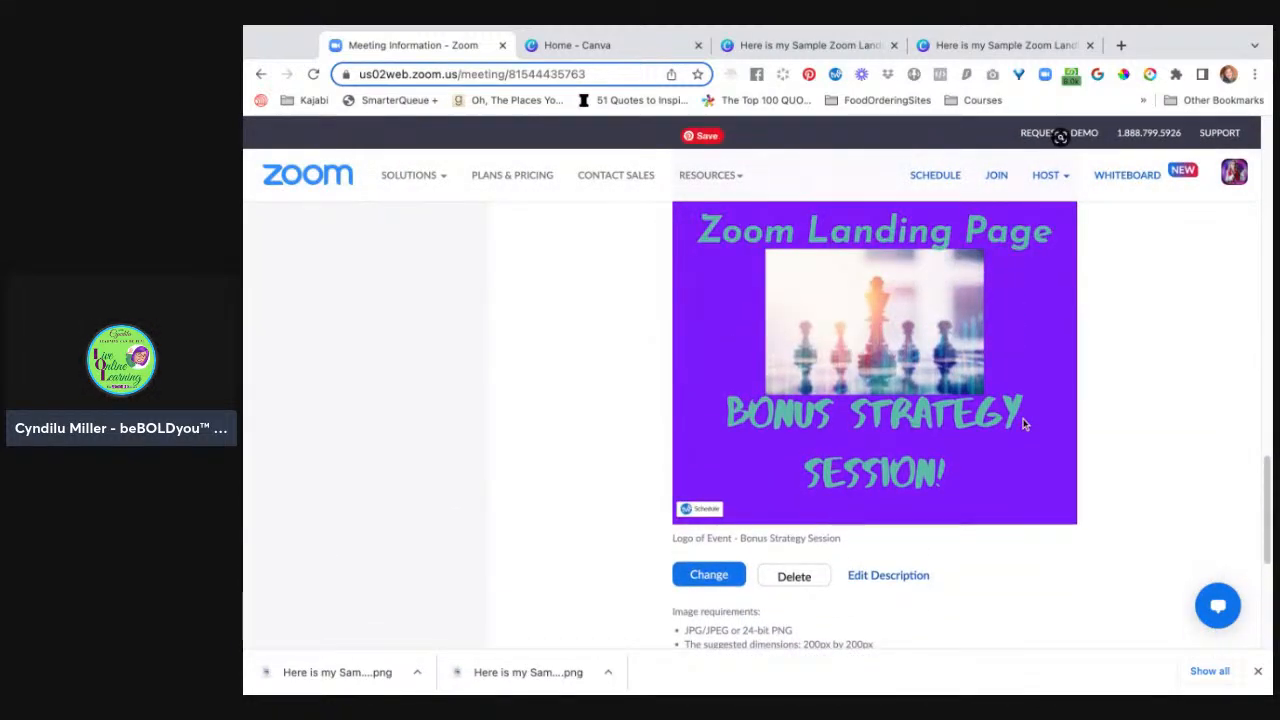
scroll(1023, 425, up, 6)
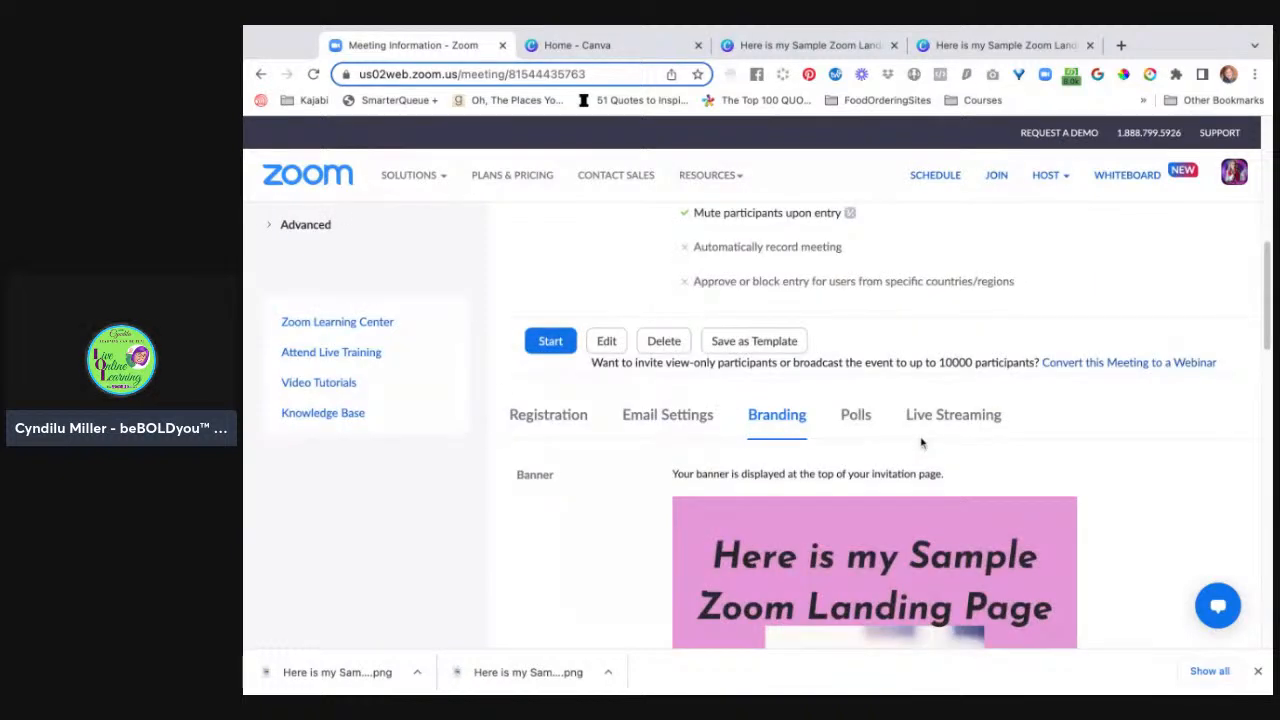
scroll(921, 443, down, 10)
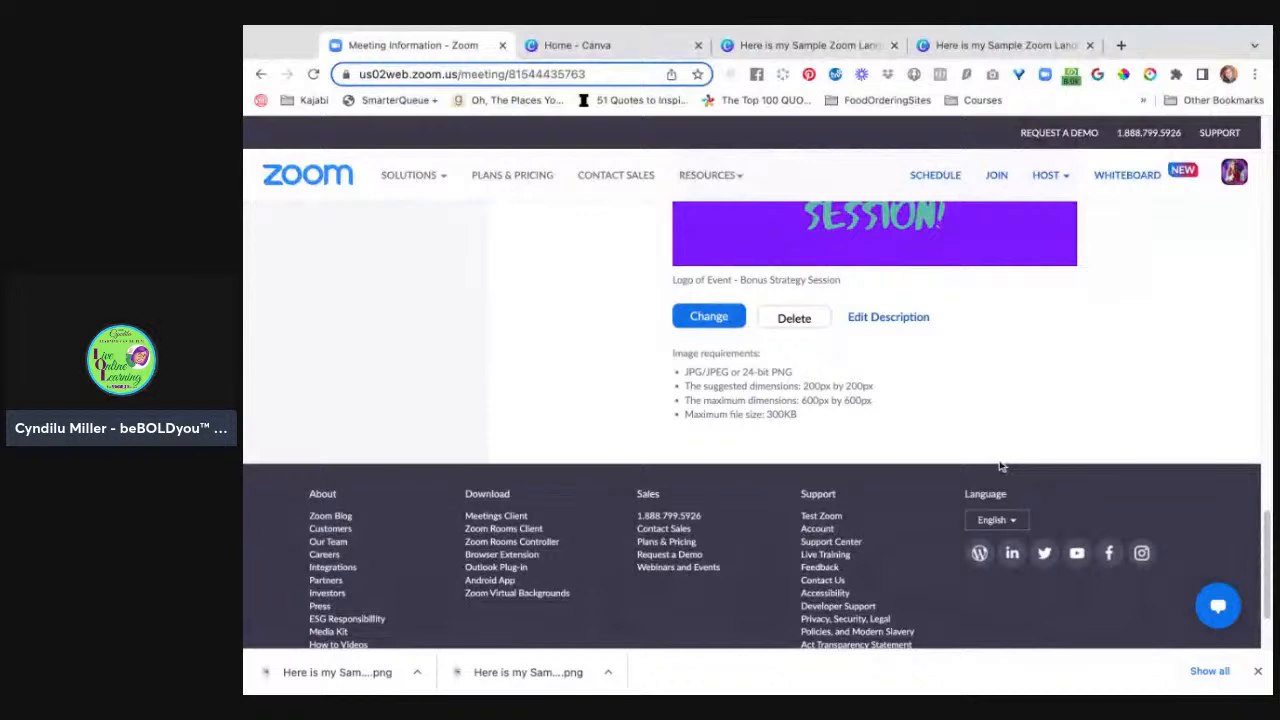
scroll(977, 545, up, 10)
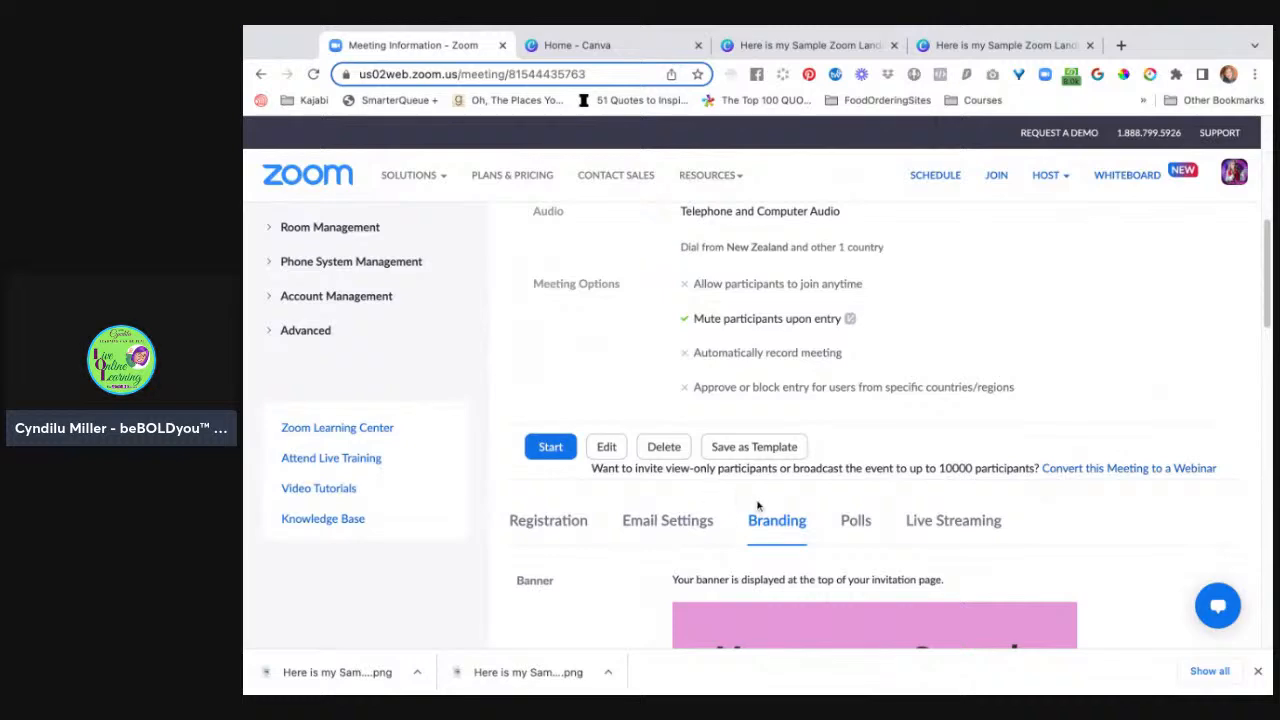
scroll(757, 505, up, 3)
scroll(757, 505, up, 3)
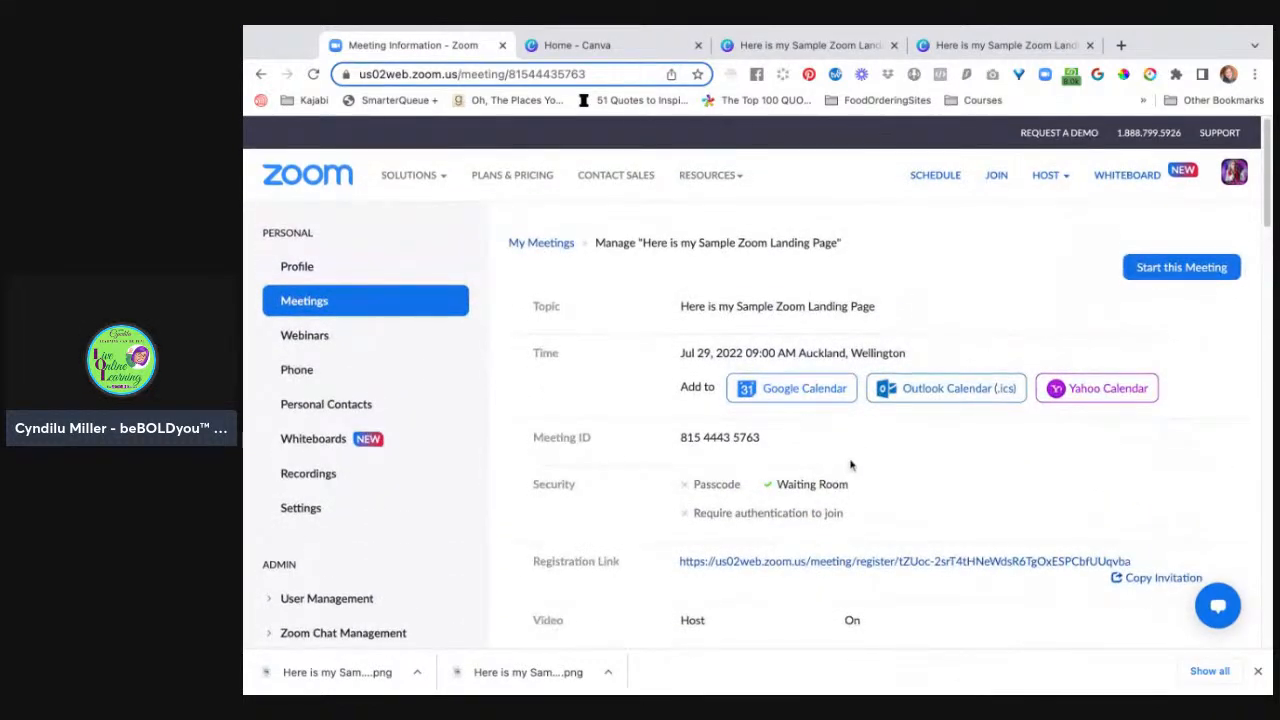
scroll(900, 488, down, 1)
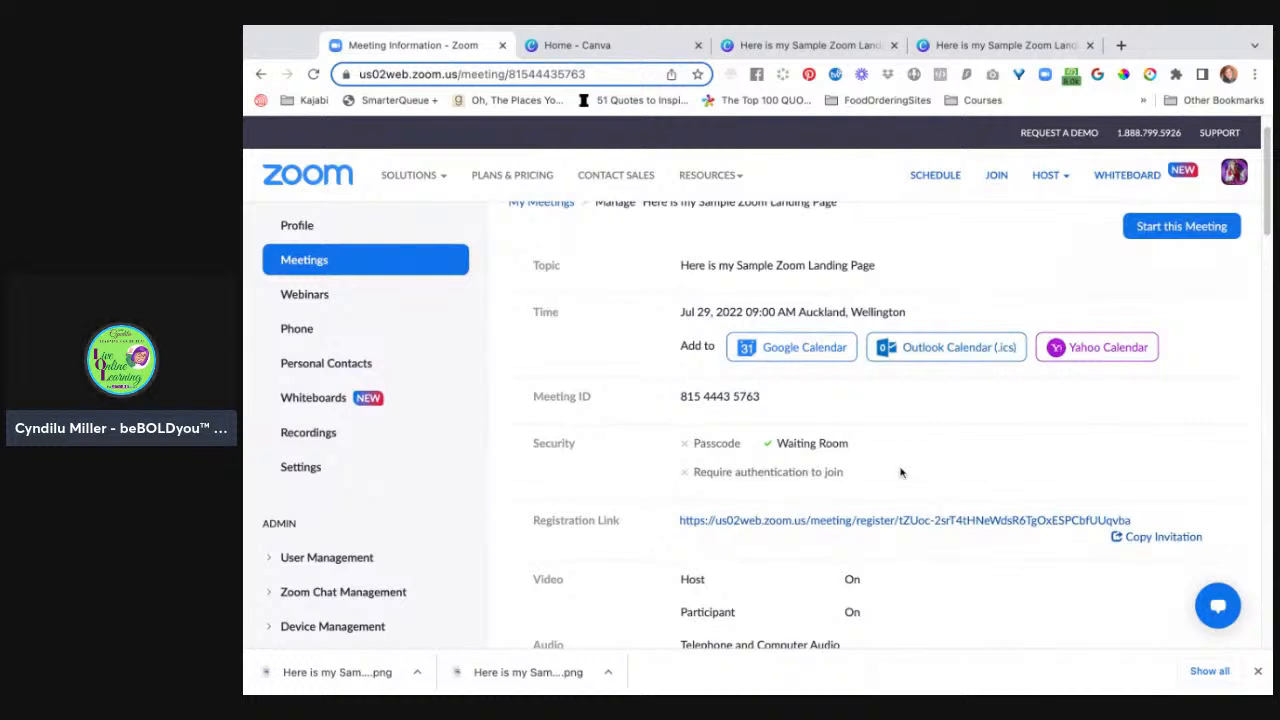
scroll(900, 470, down, 1)
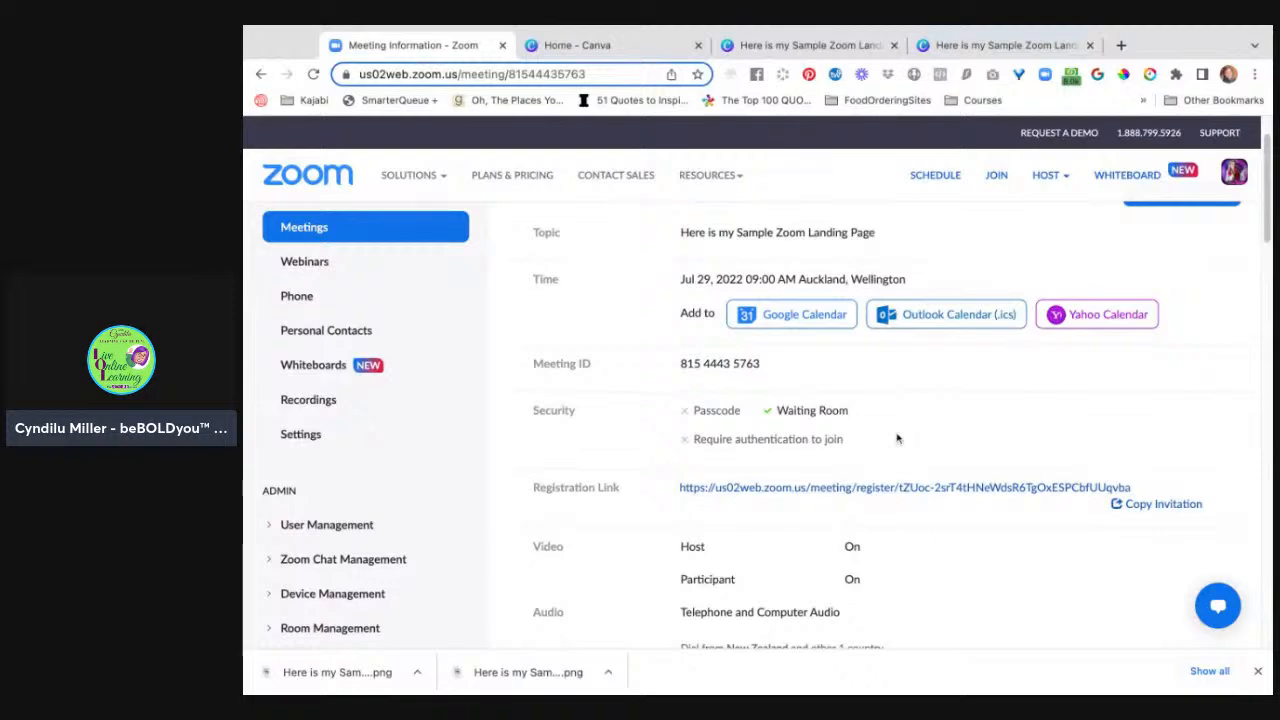
scroll(897, 438, down, 10)
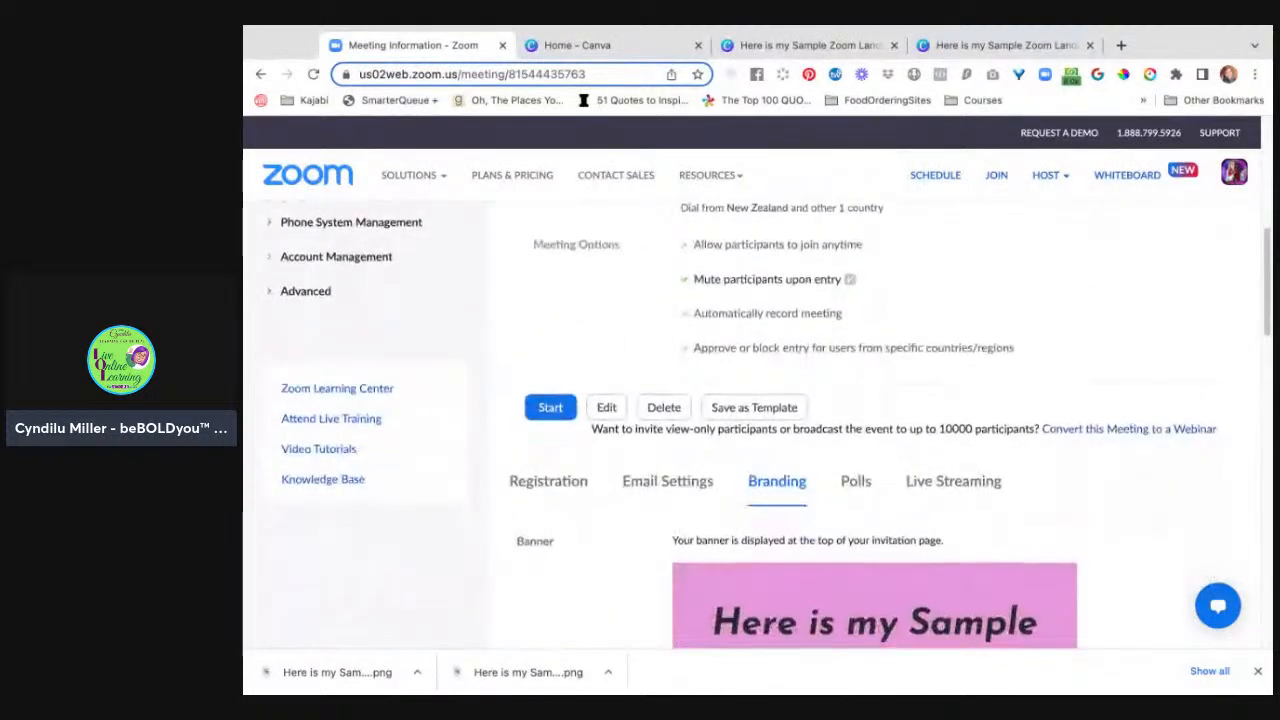
scroll(897, 438, up, 8)
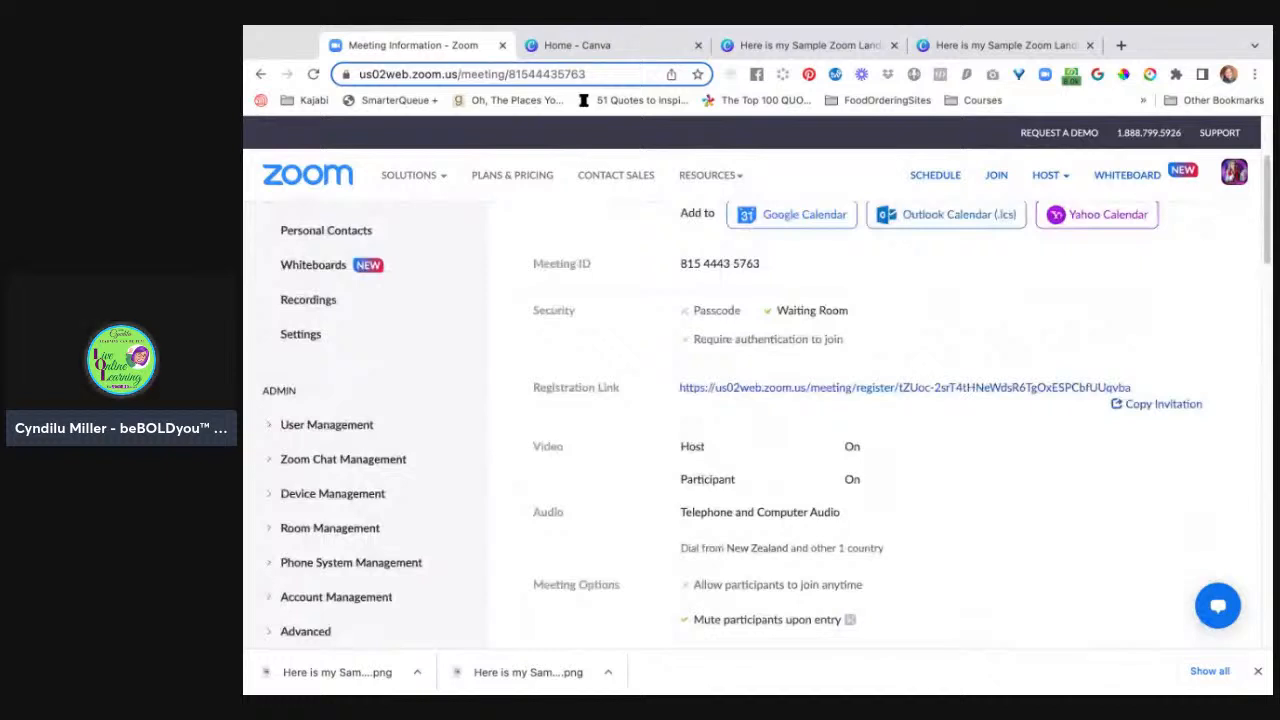
scroll(815, 285, up, 4)
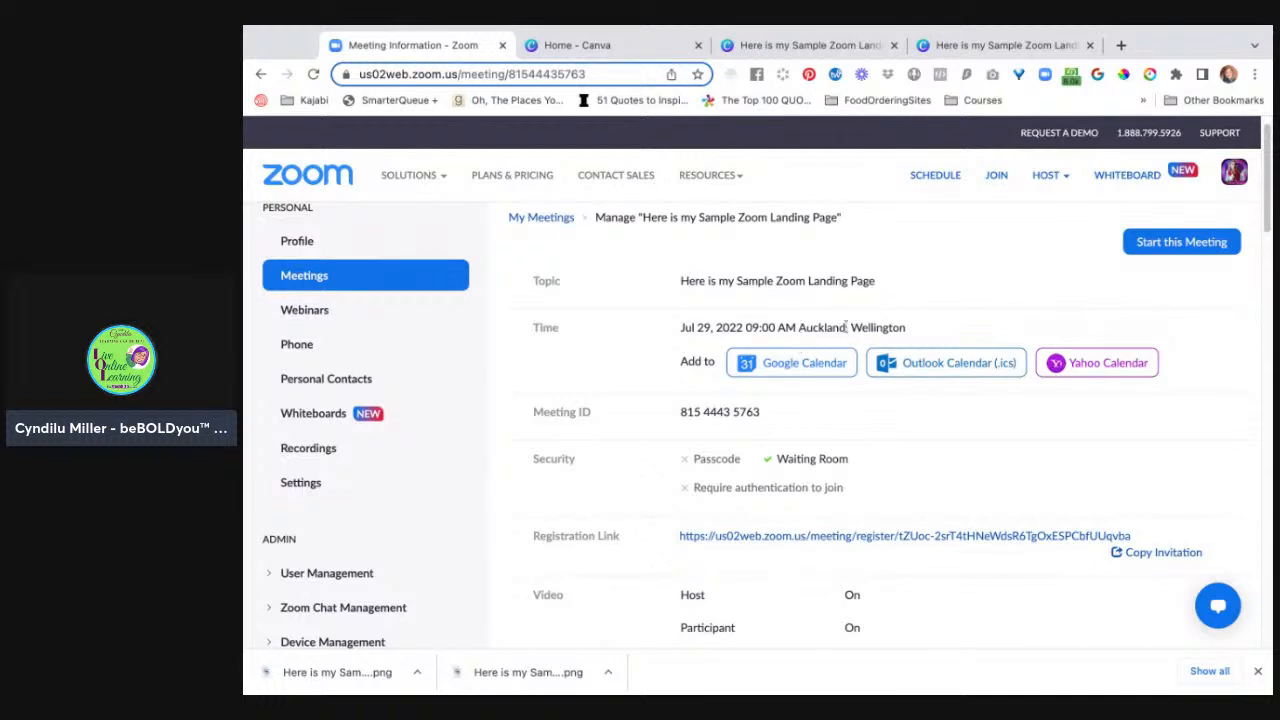
scroll(875, 480, down, 1)
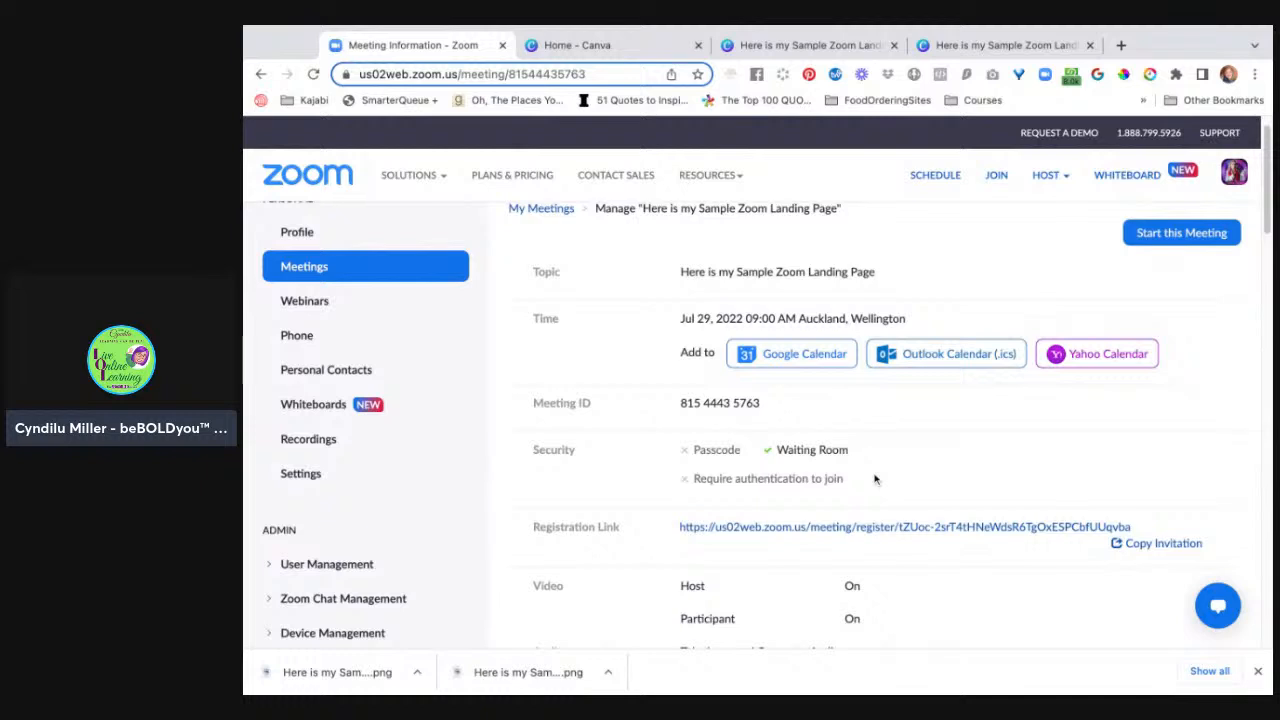
Step: Open the meeting for editing and begin a description under its topic with "This is a special"
scroll(875, 480, down, 5)
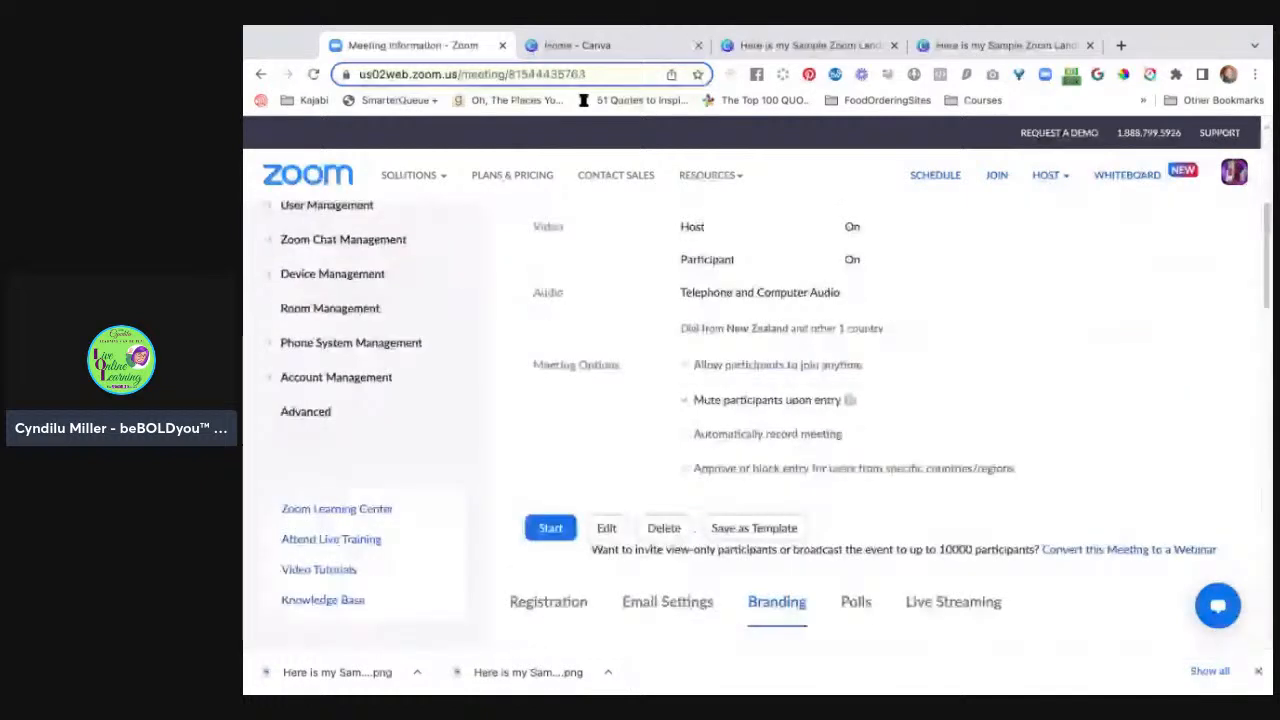
click(610, 462)
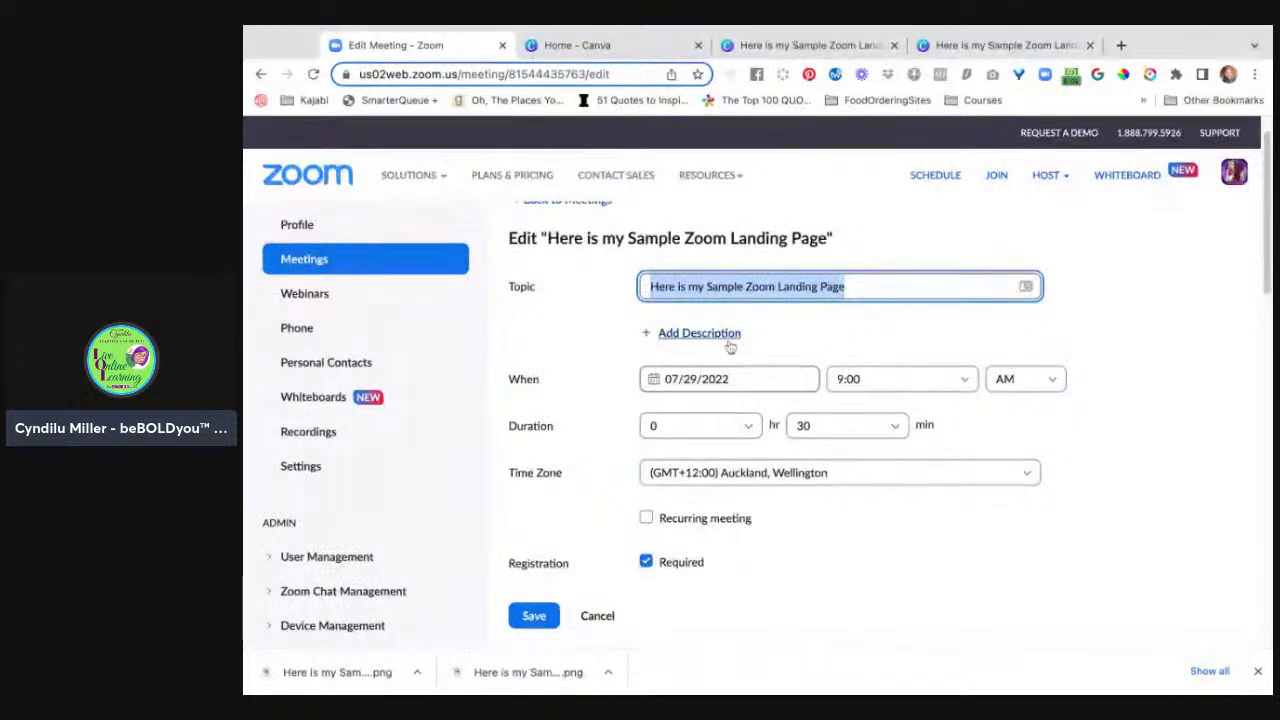
click(699, 334)
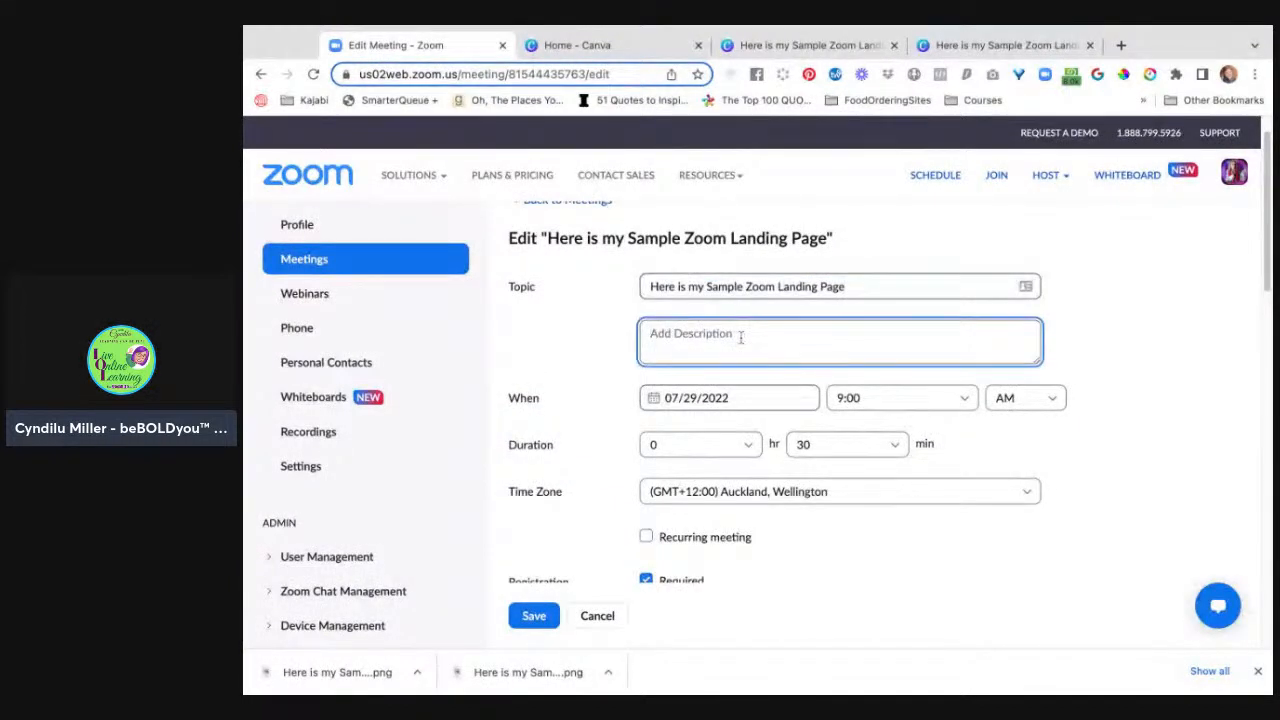
text(Th)
text(ial )
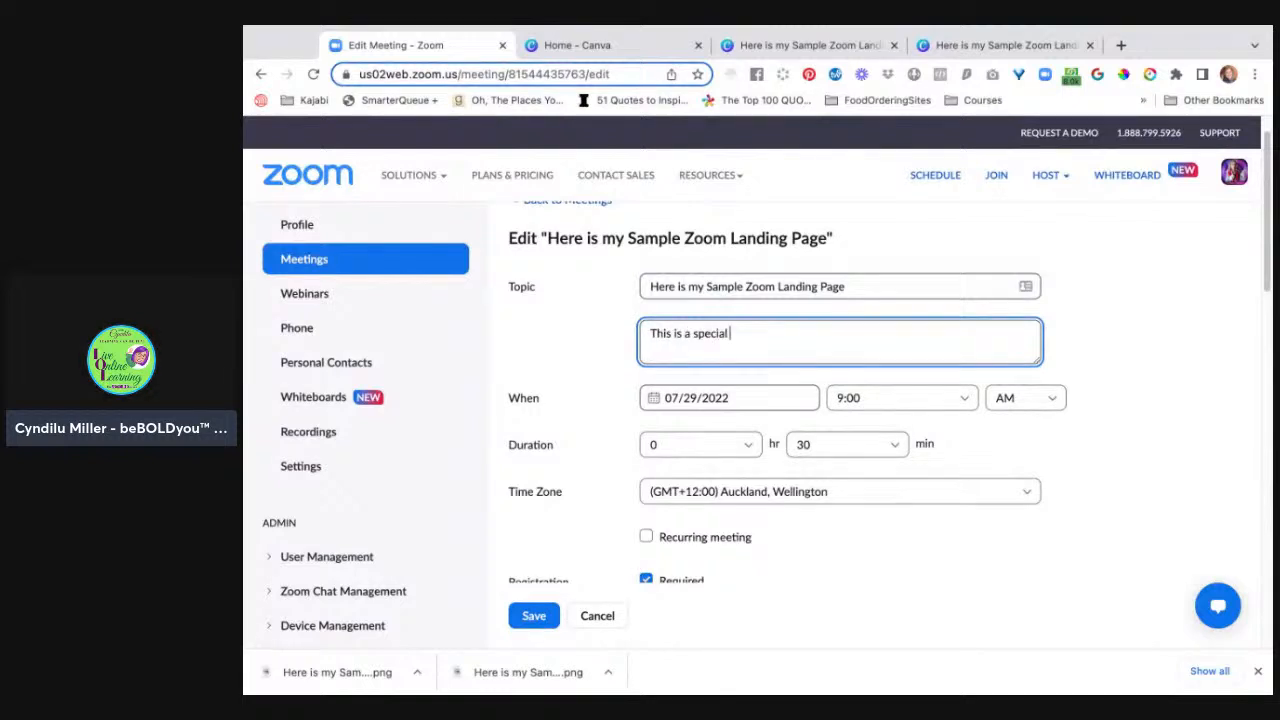
Step: Continue the meeting description with "BONUS Strategy Session for anyone watching this video to come and ask me any strategic questions about using Canva"
text(BONUS Strat)
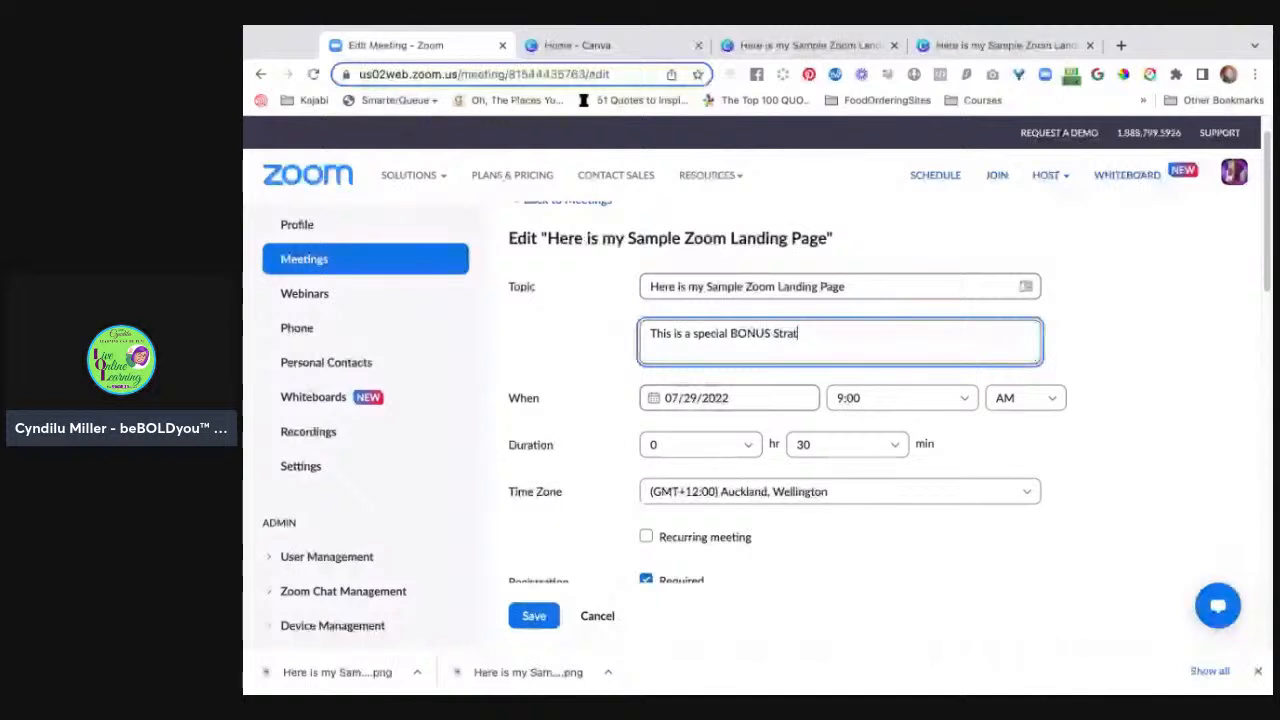
text(egy Sessi)
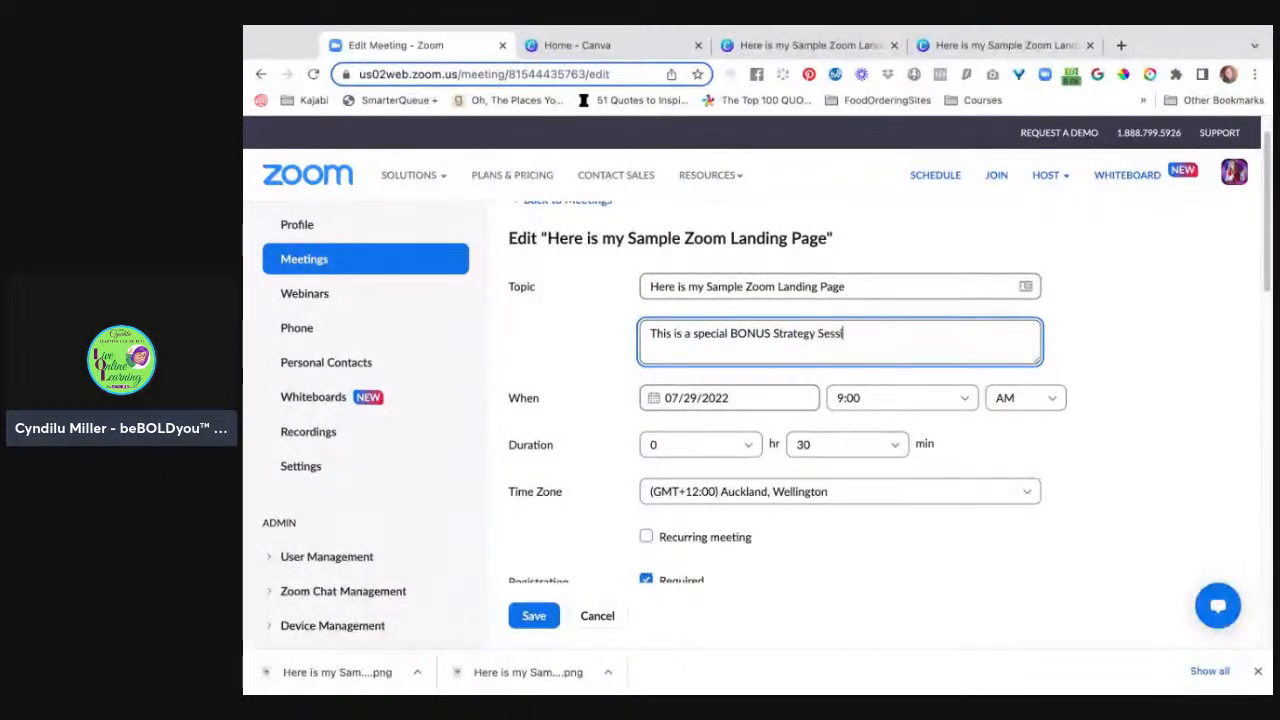
text(on for any)
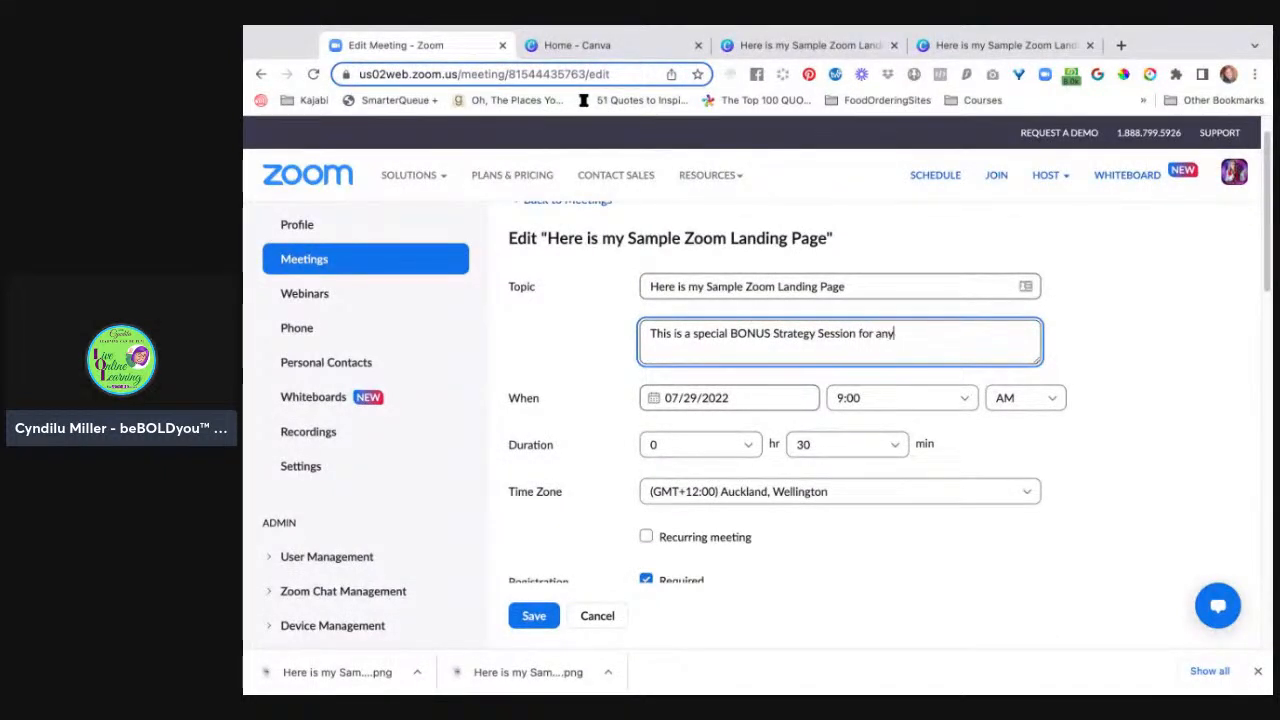
text(one watching this vid)
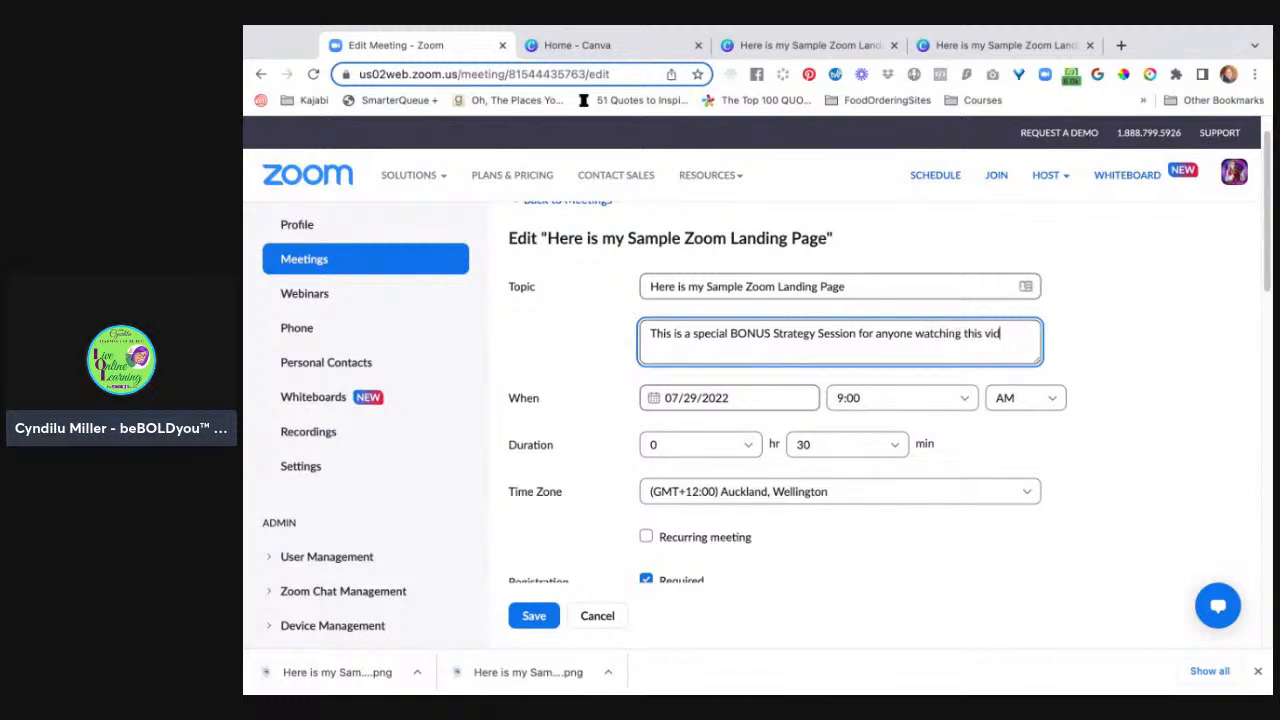
text(eo to come an)
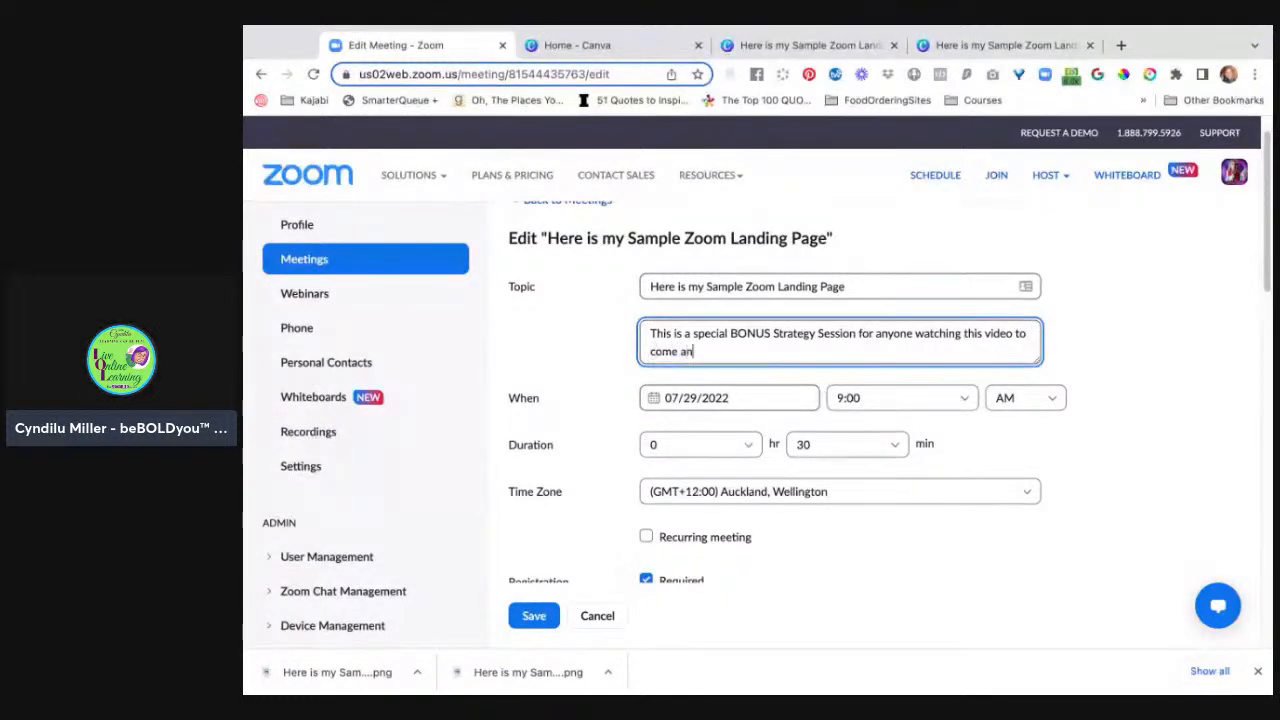
text(d ask me any strategi)
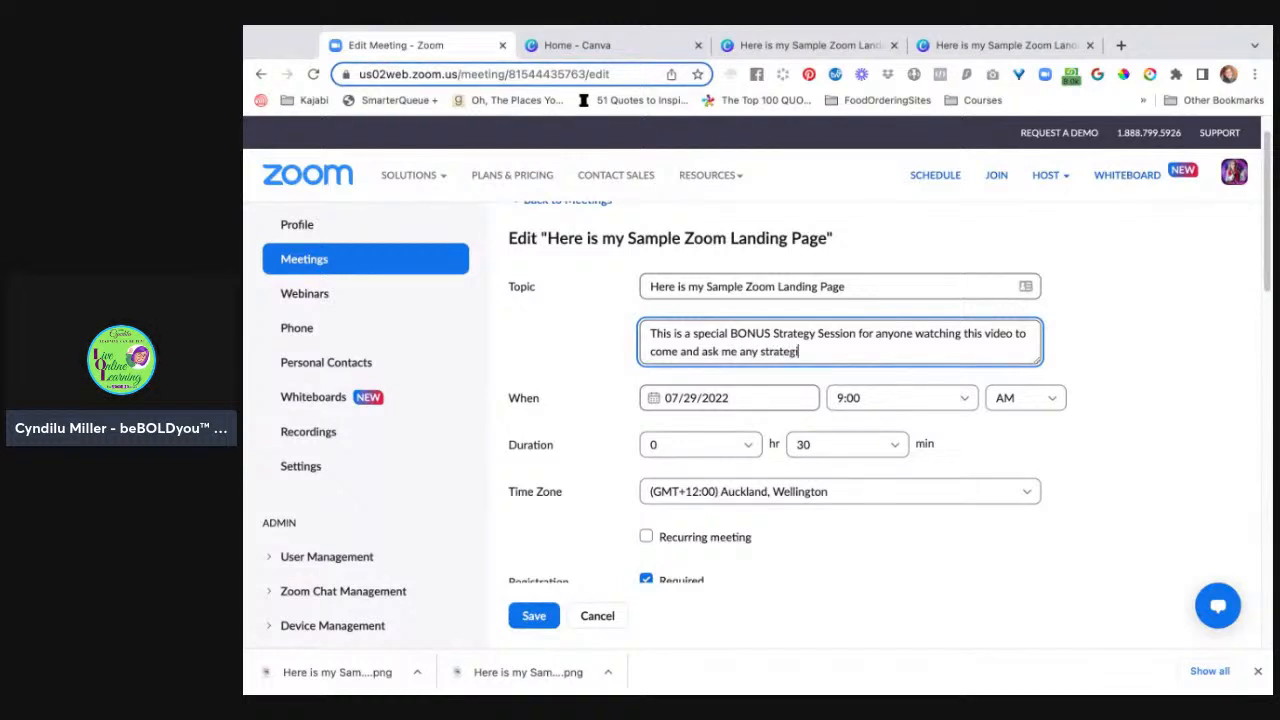
text(c questions about usi)
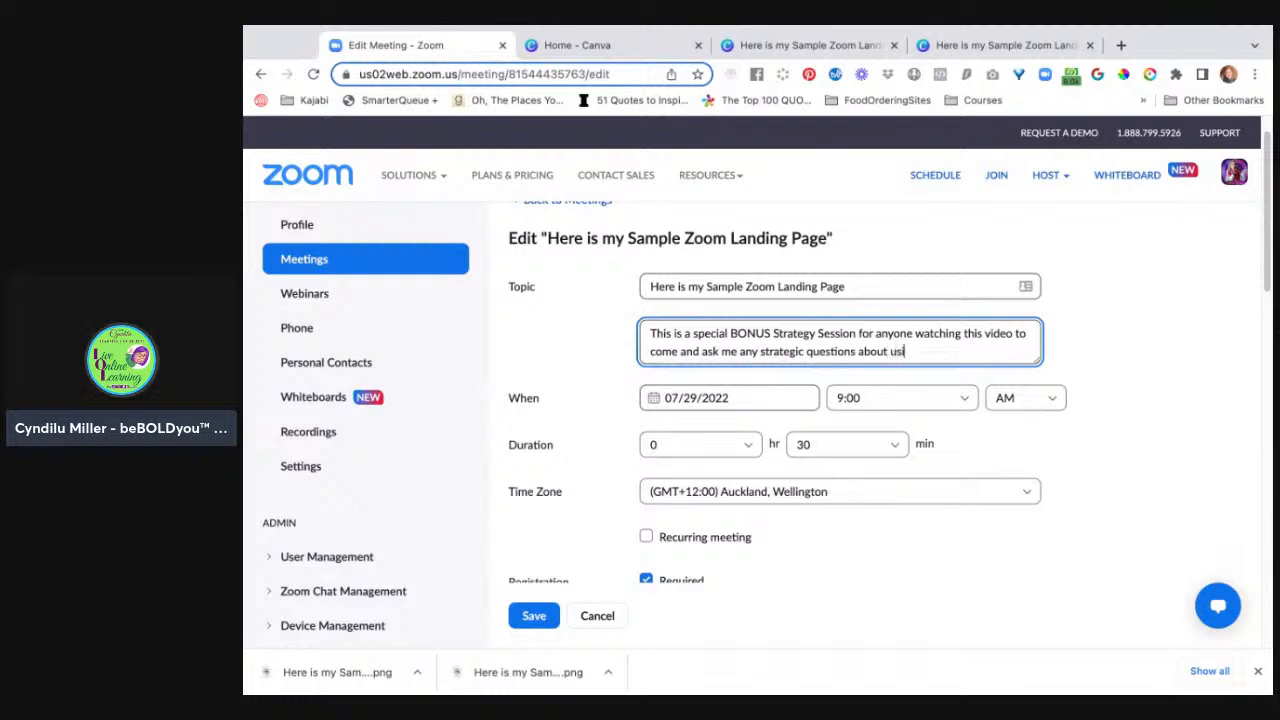
text(ng Canva)
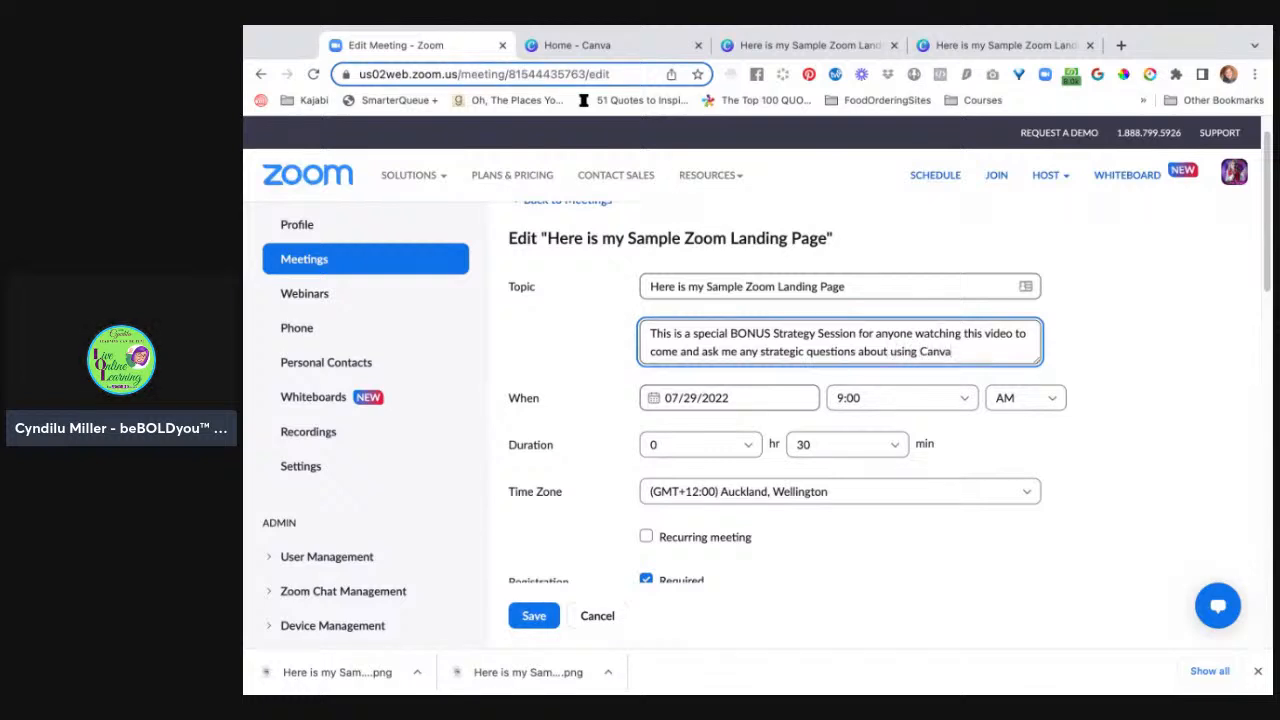
Step: Finish the meeting description with "for Promos - Clubhouse for your Business or Anything else... Come pick my Brain!" and save the meeting
text( for Promos -)
text( Clubh)
text(ouse for your Bu)
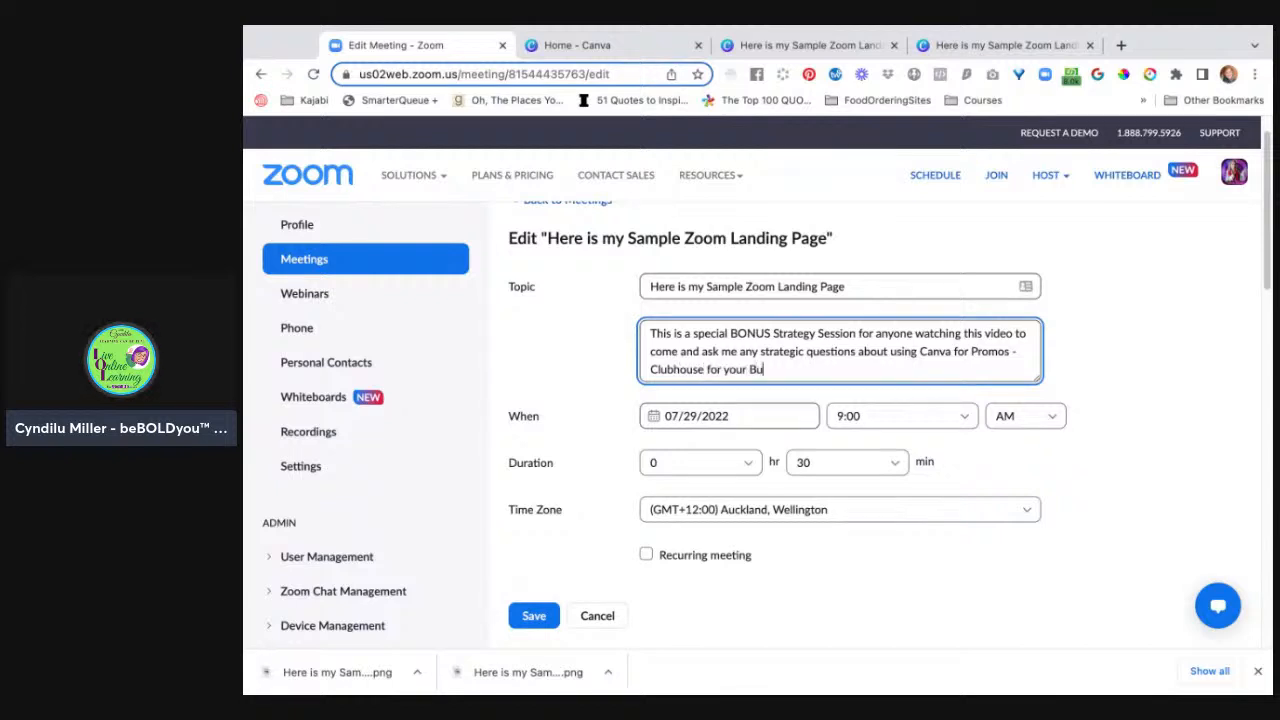
text(siness or Anything es)
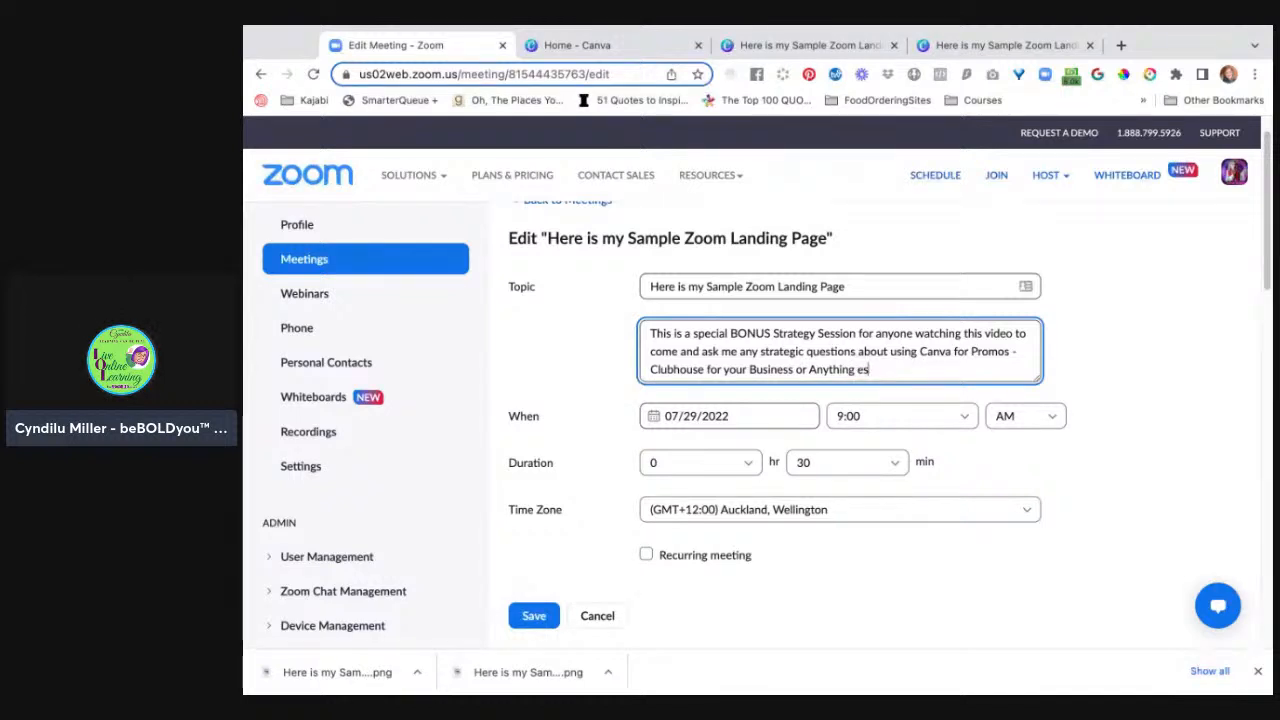
key(BackSpace)
key(BackSpace)
key(BackSpace)
text(lse... Come )
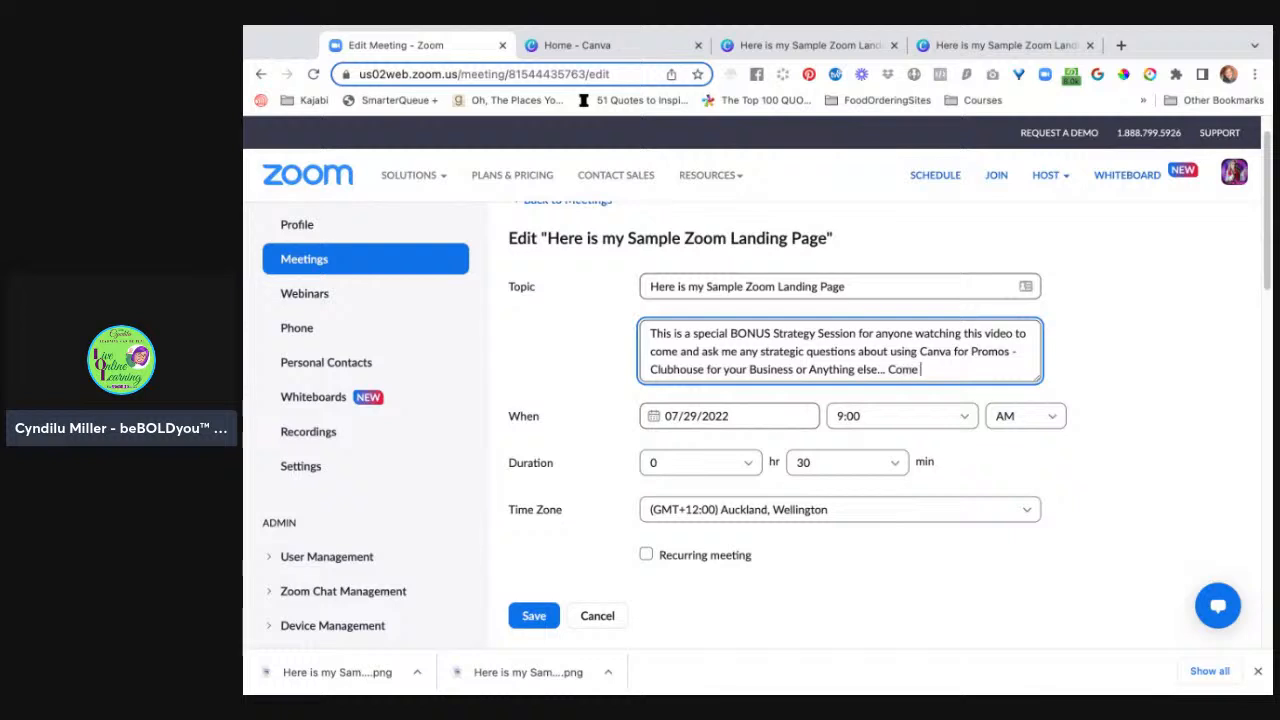
text(pick my Brain!)
scroll(765, 360, down, 5)
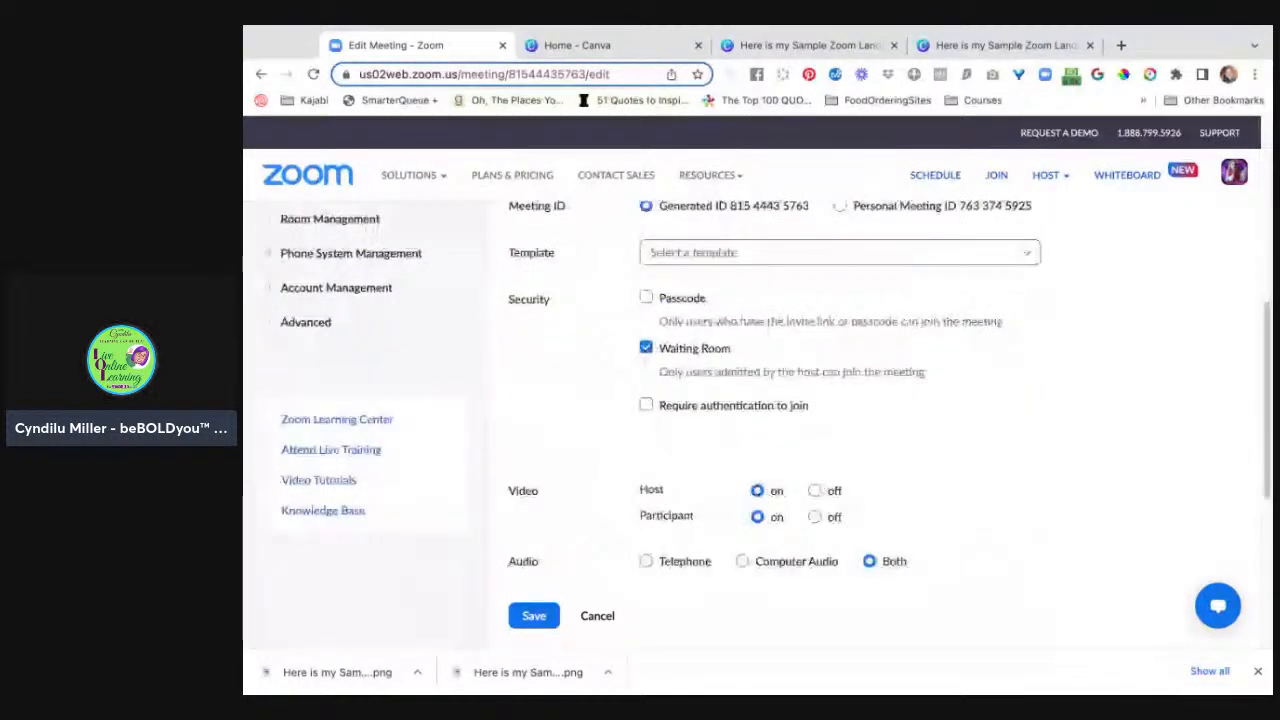
scroll(726, 500, down, 3)
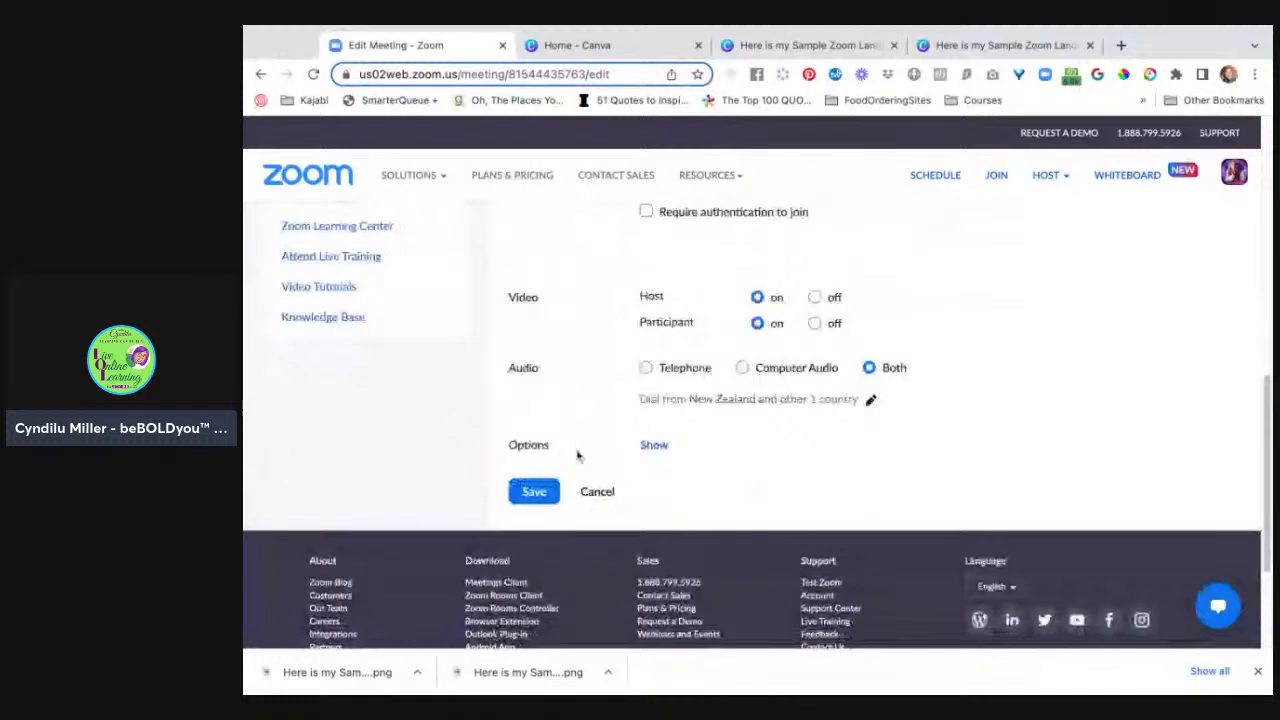
click(531, 492)
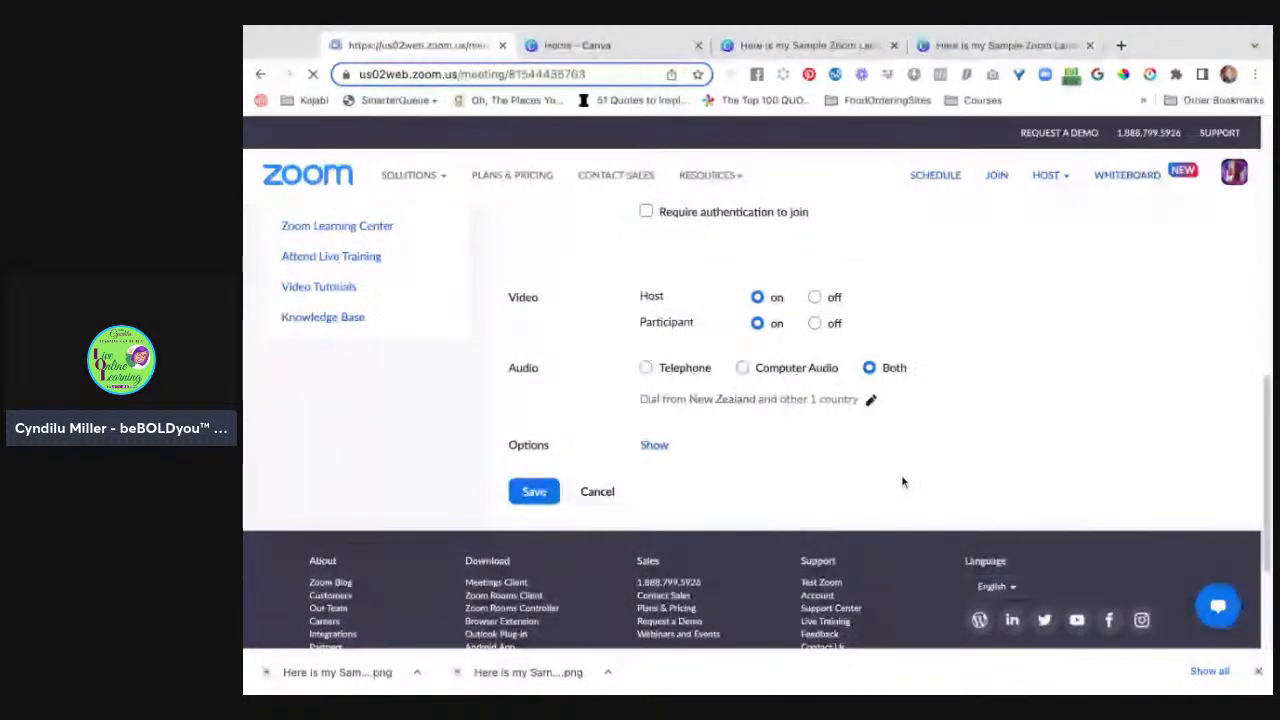
Step: Review the saved meeting's registration options and check its list of registrants
scroll(902, 482, down, 5)
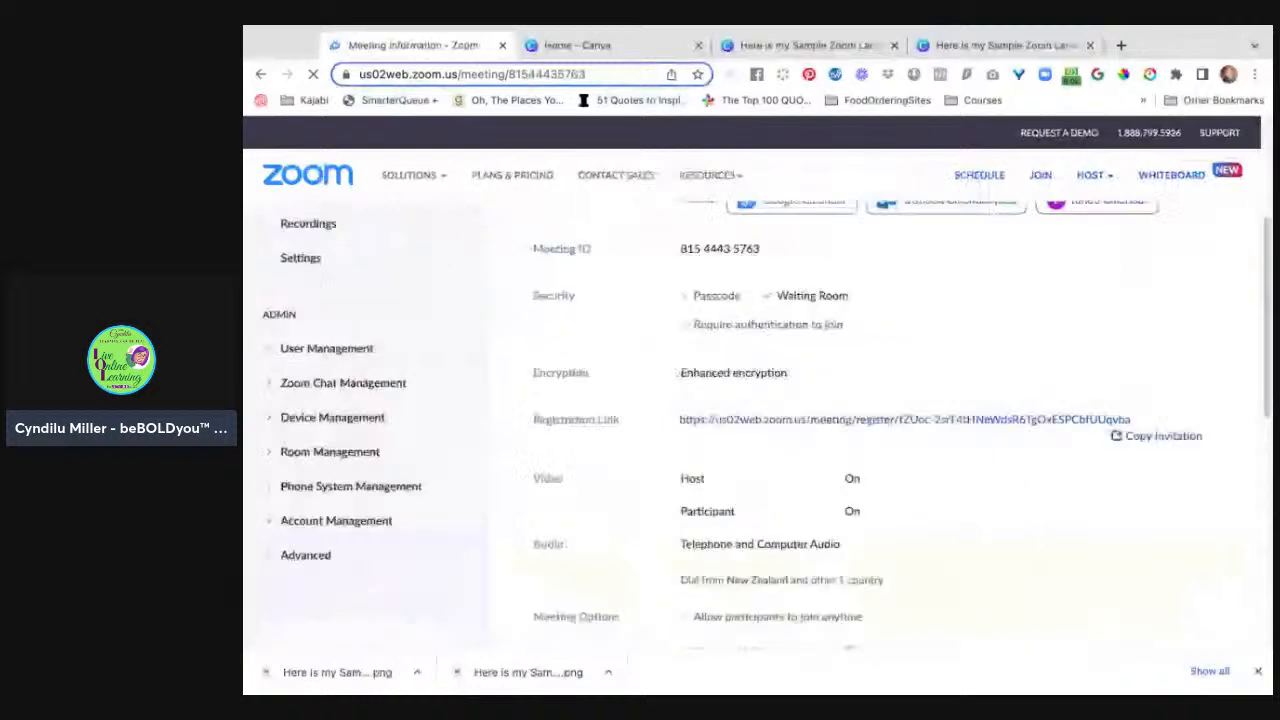
scroll(880, 420, down, 4)
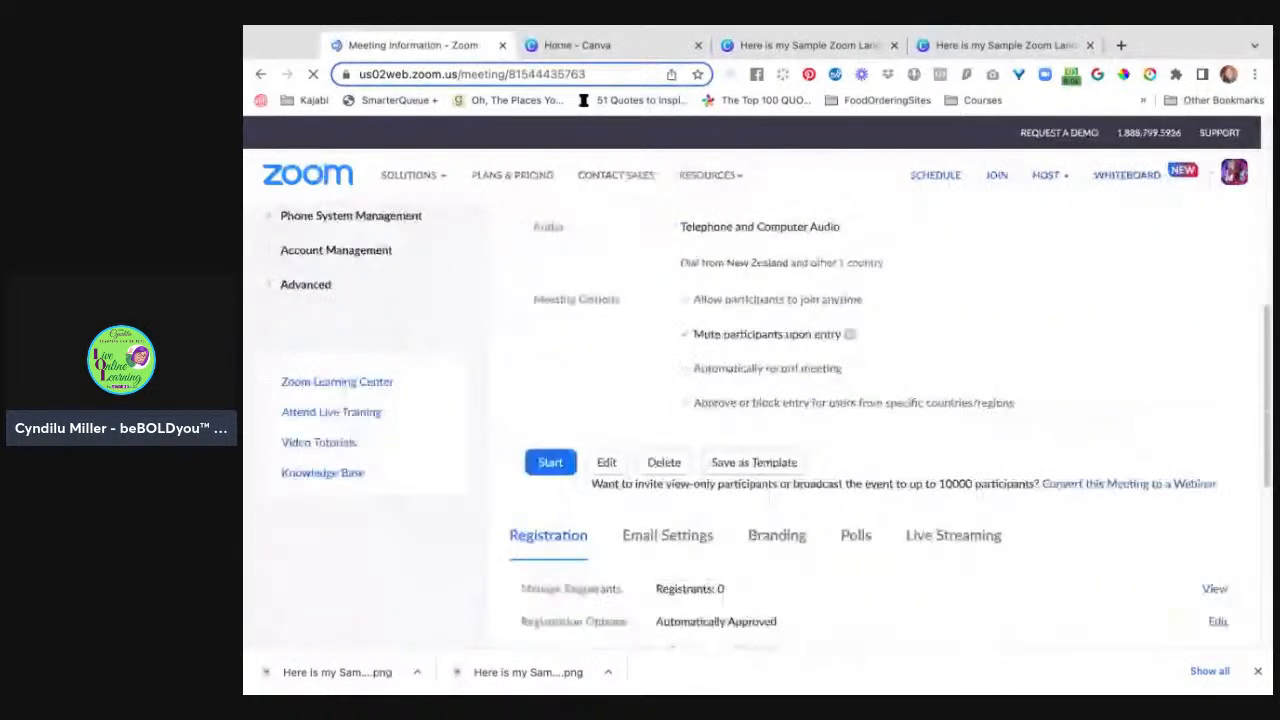
scroll(850, 370, up, 2)
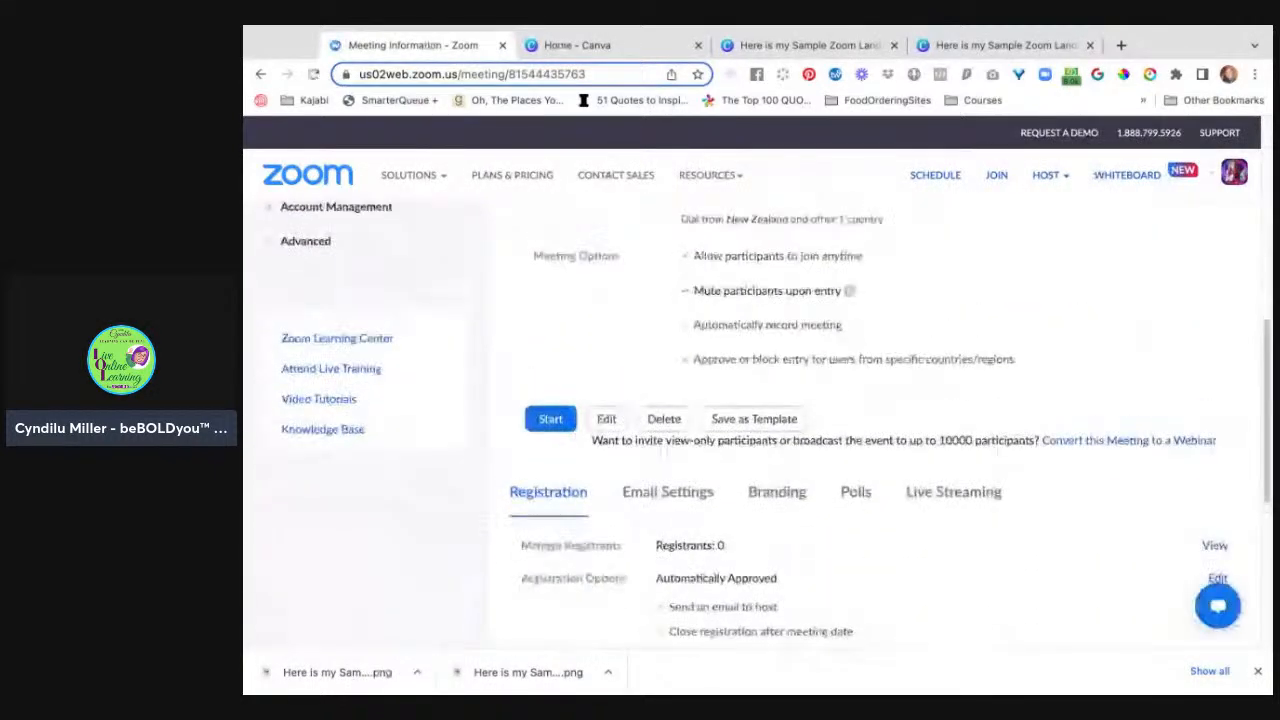
mouse_move(850, 370)
scroll(850, 370, down, 2)
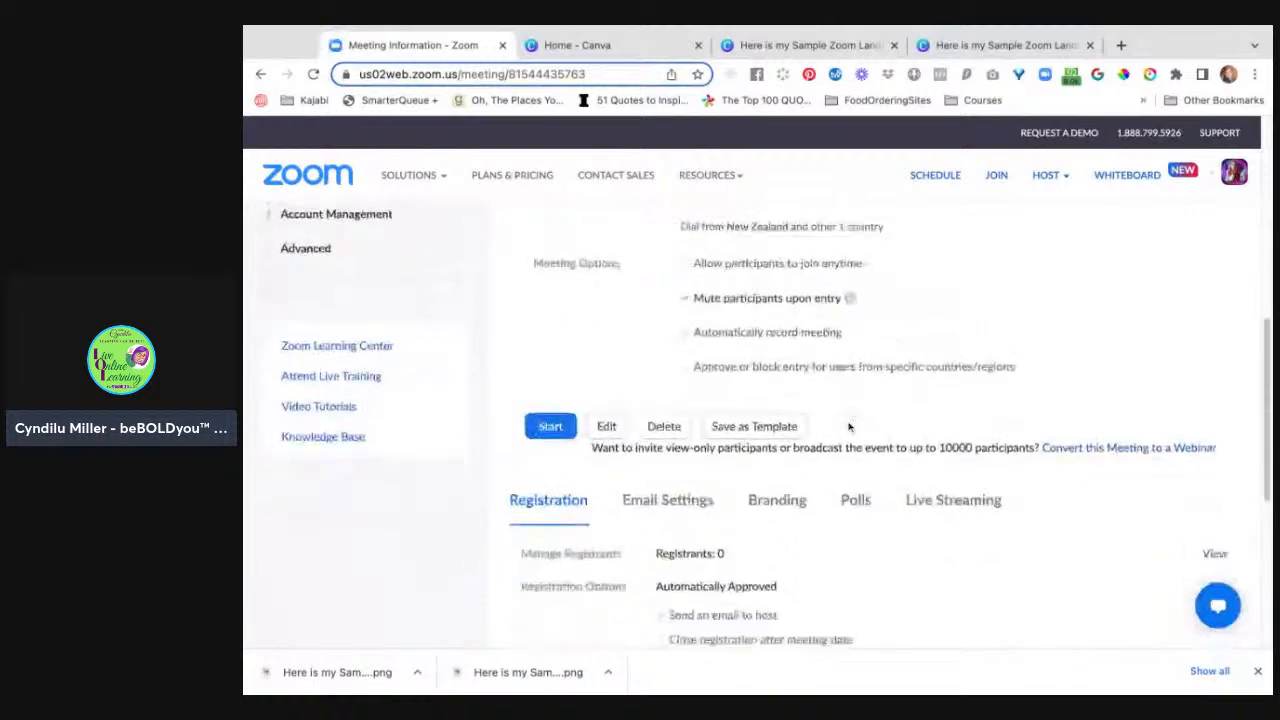
scroll(783, 530, down, 2)
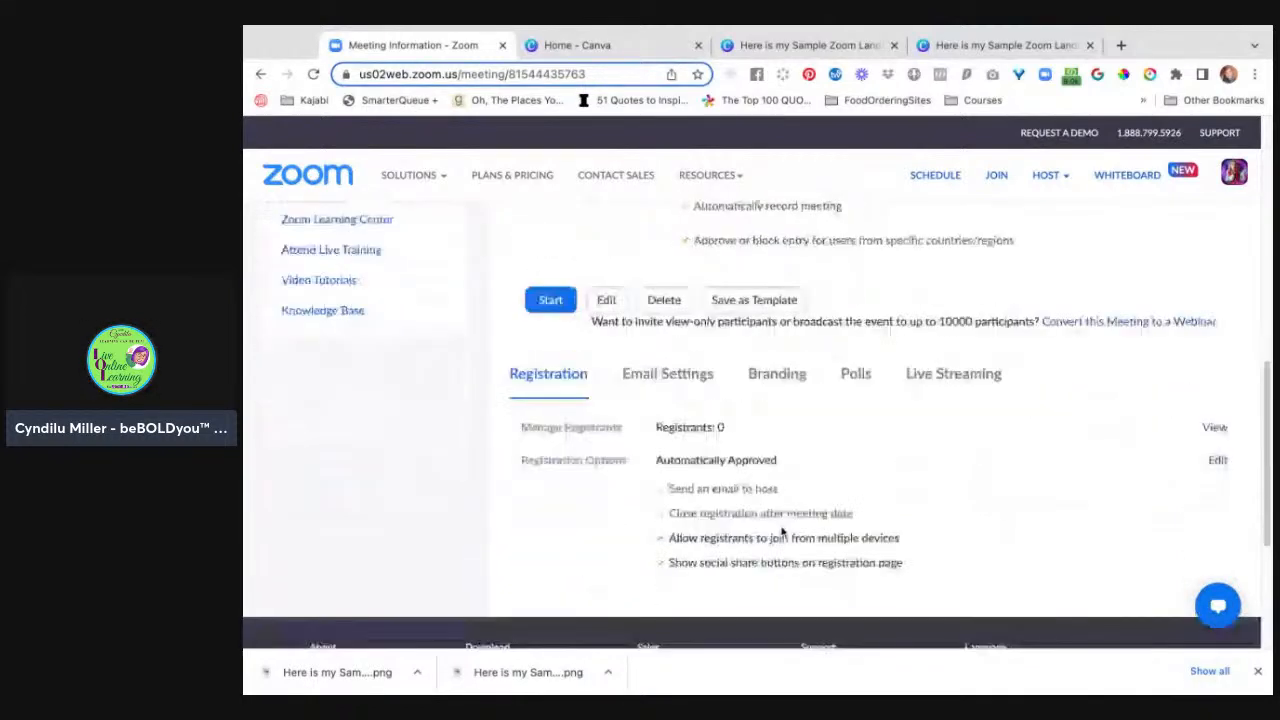
click(1214, 418)
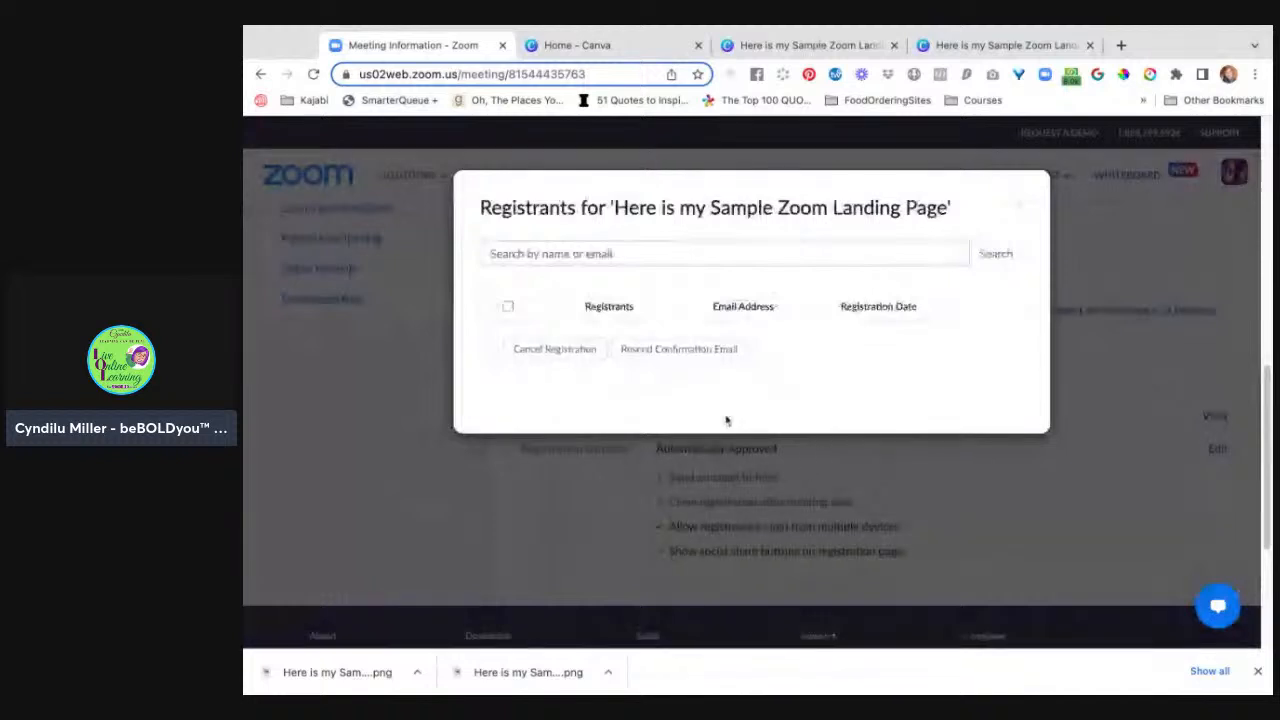
click(1019, 203)
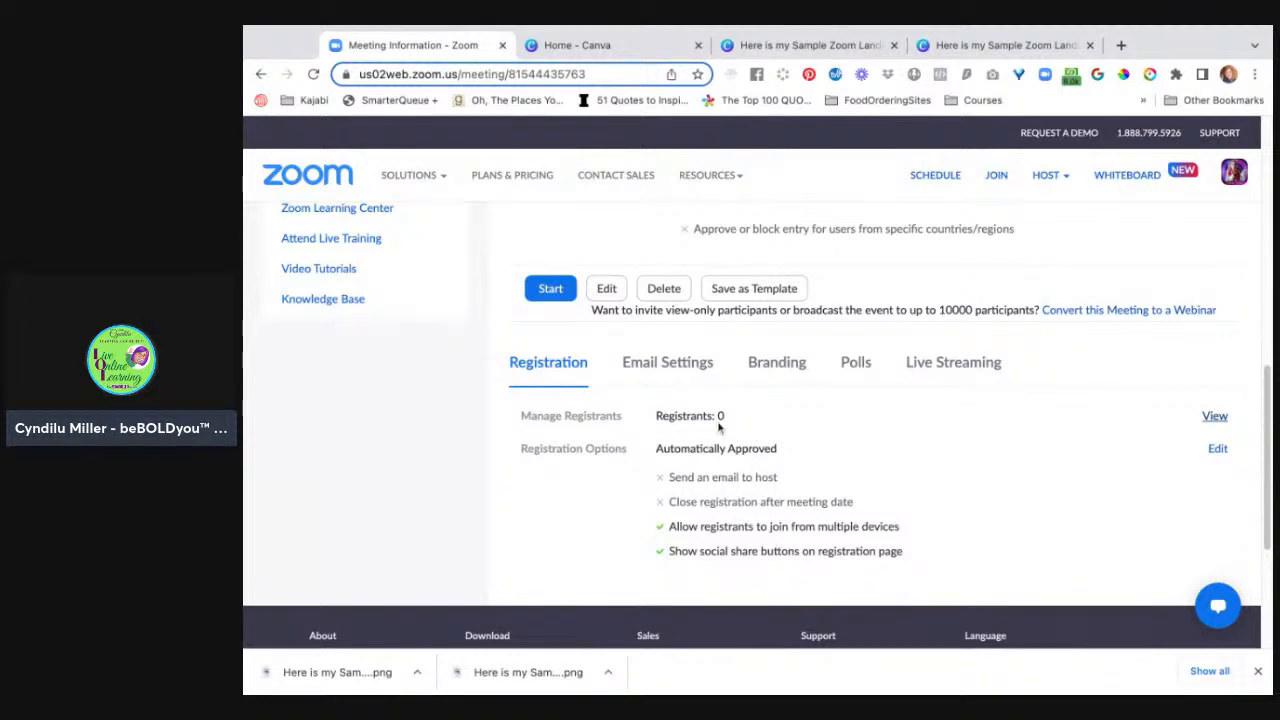
Step: Review the meeting's email settings, branding banner, polls and live streaming sections
click(692, 366)
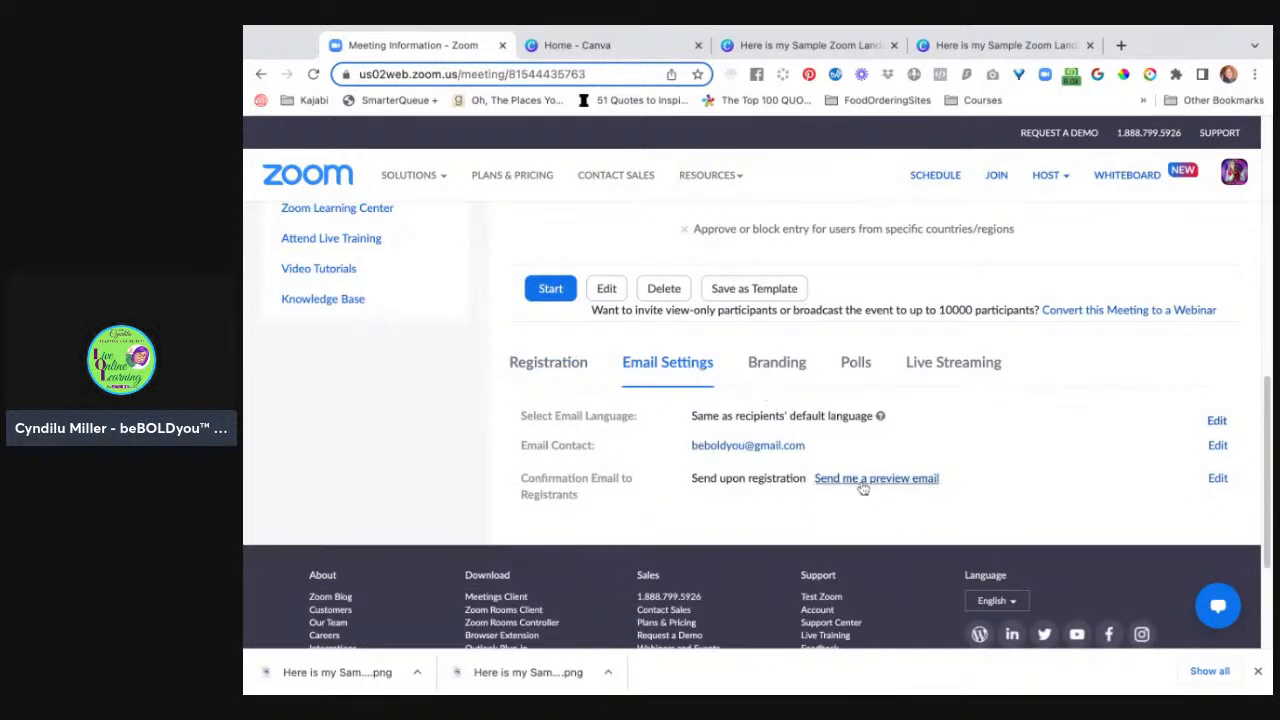
click(781, 370)
scroll(937, 520, down, 2)
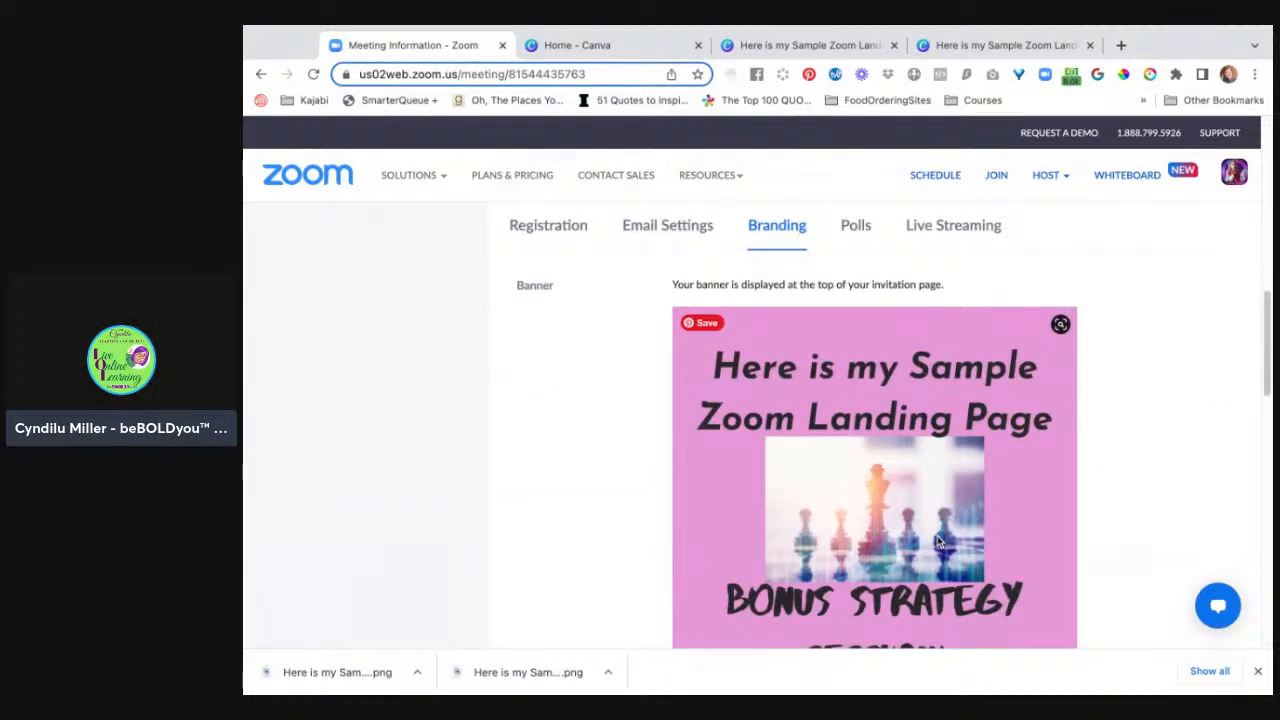
scroll(937, 541, up, 1)
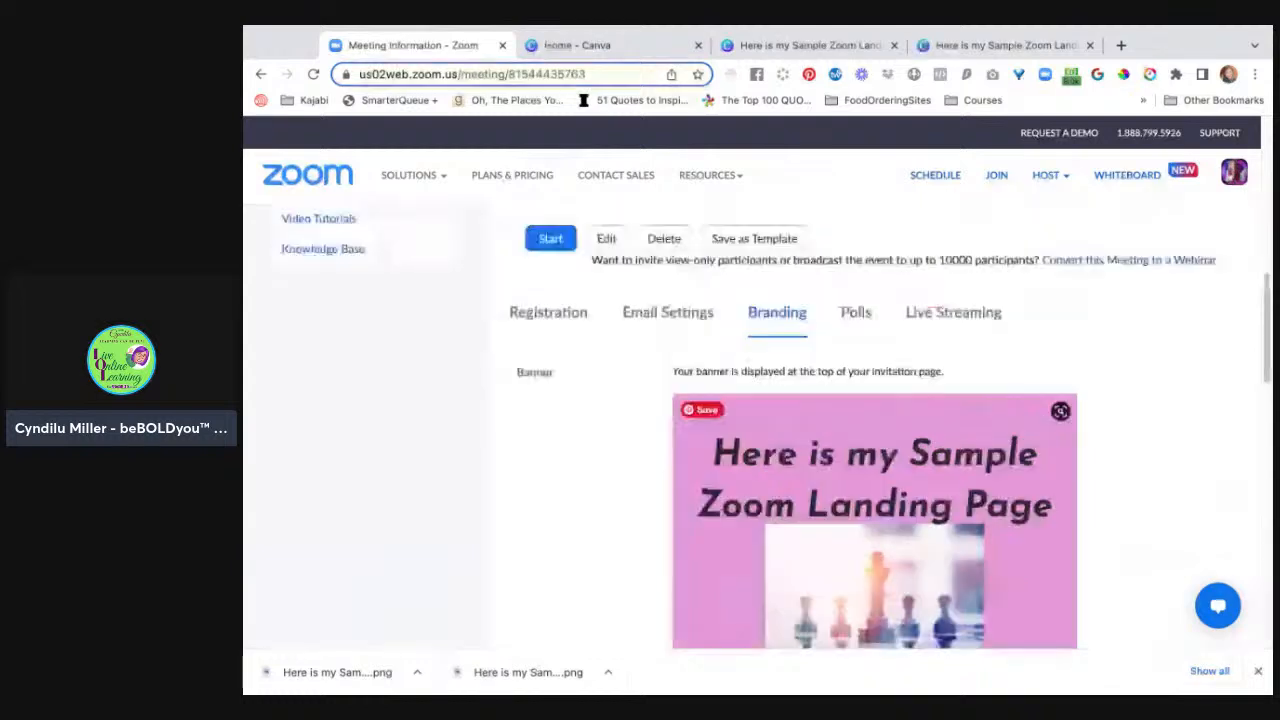
click(857, 341)
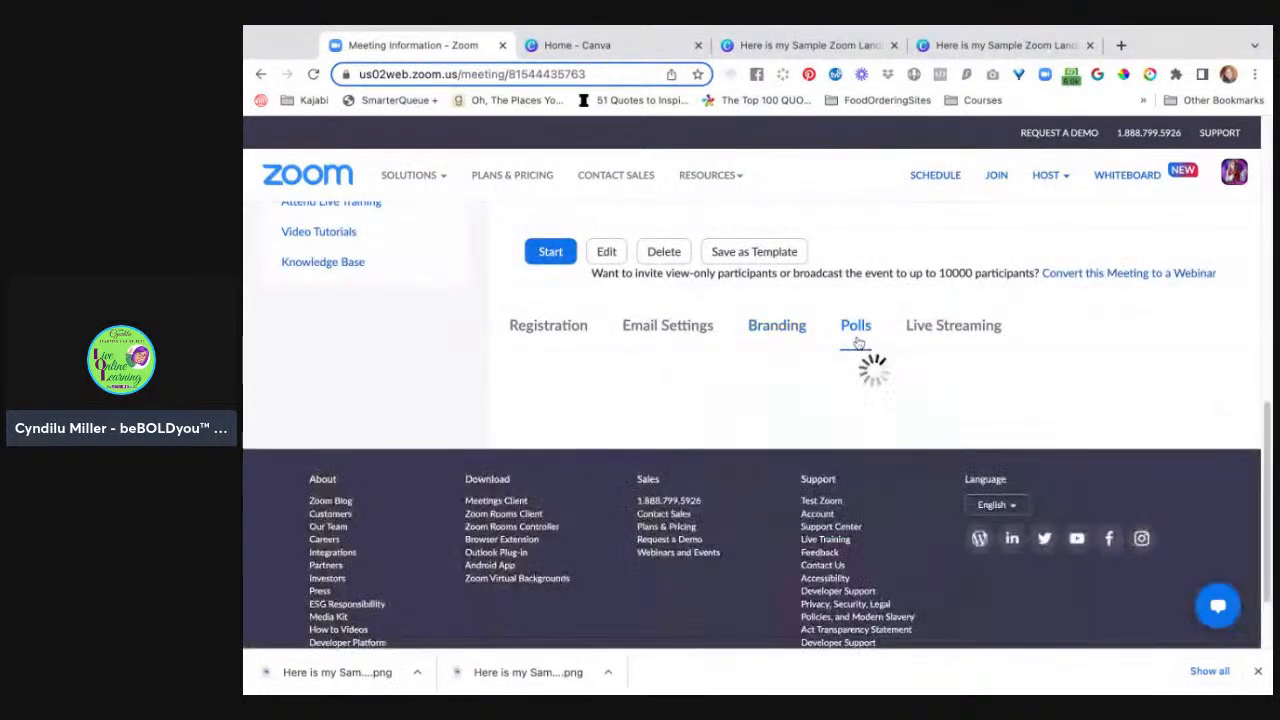
click(949, 333)
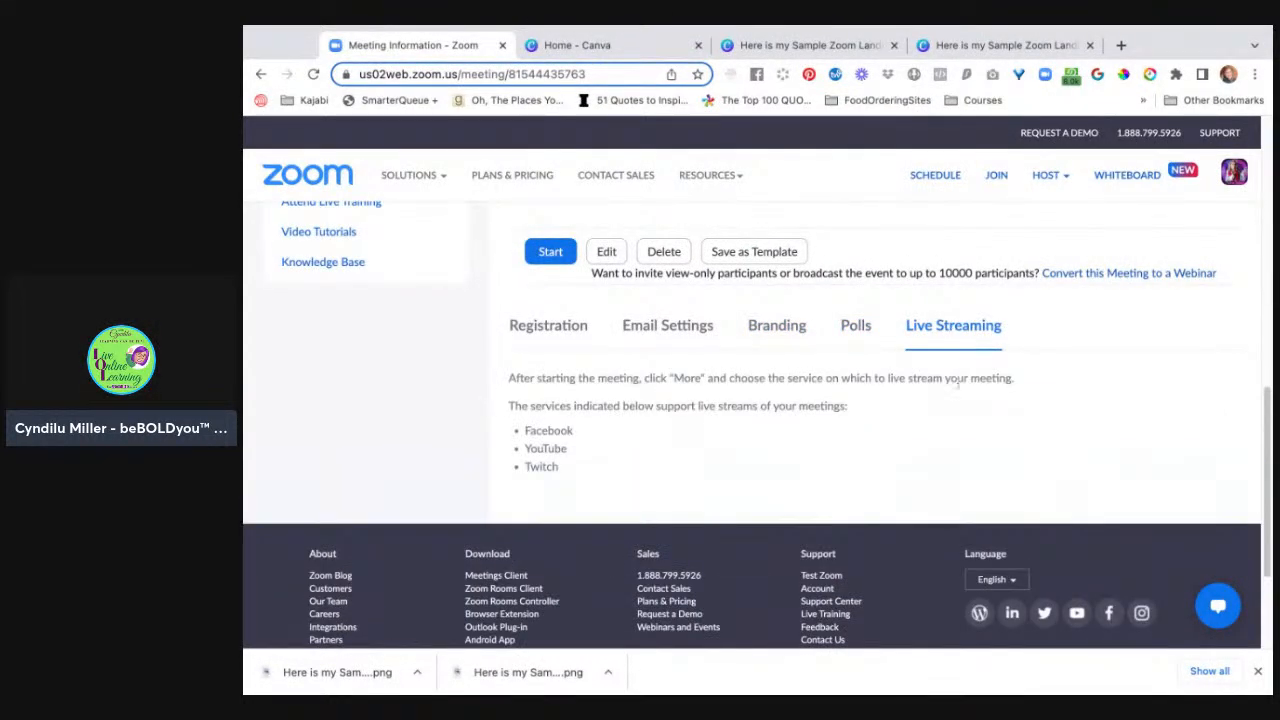
Step: Look over the meeting's time, security, registration link, video, audio and meeting options again
scroll(975, 429, up, 2)
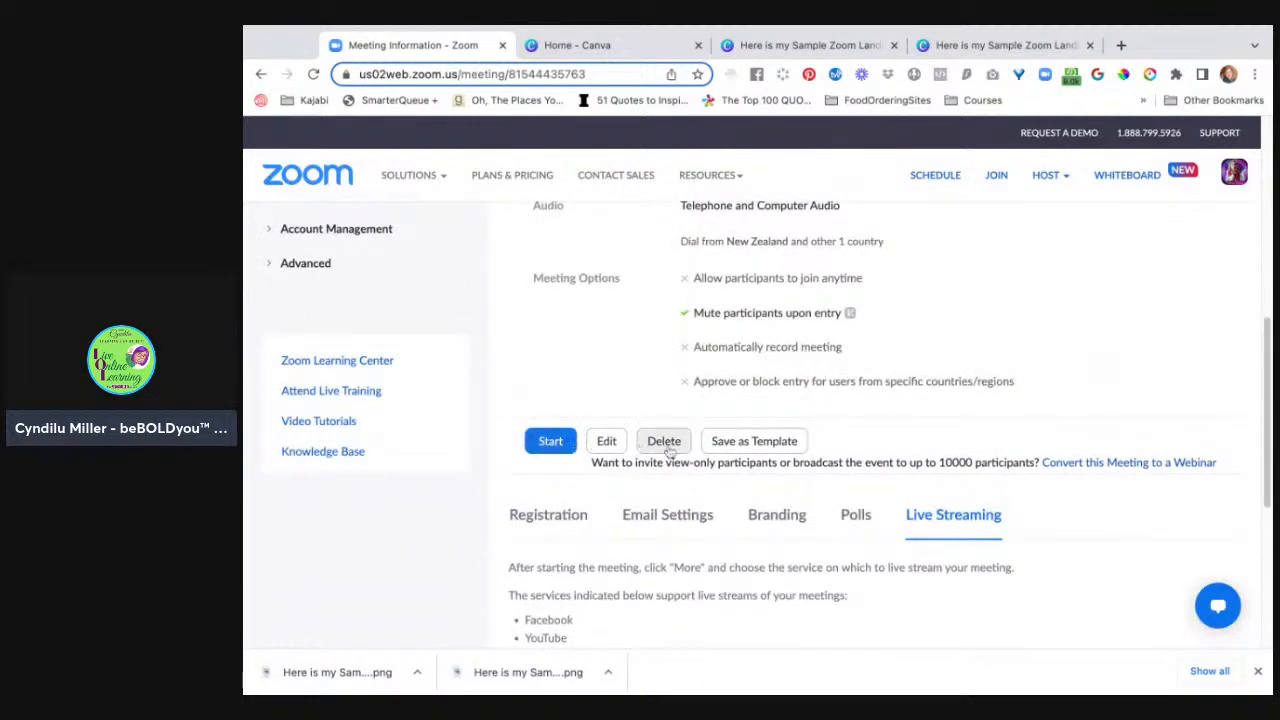
scroll(760, 458, up, 3)
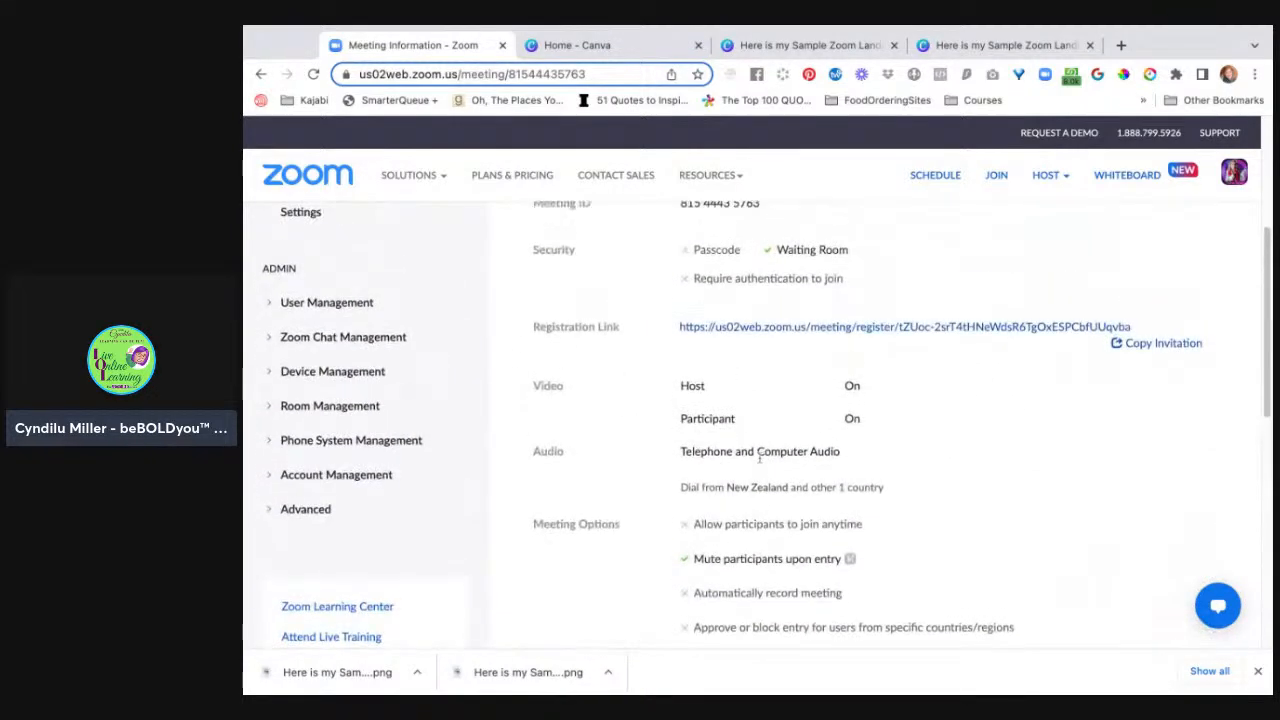
scroll(759, 458, up, 1)
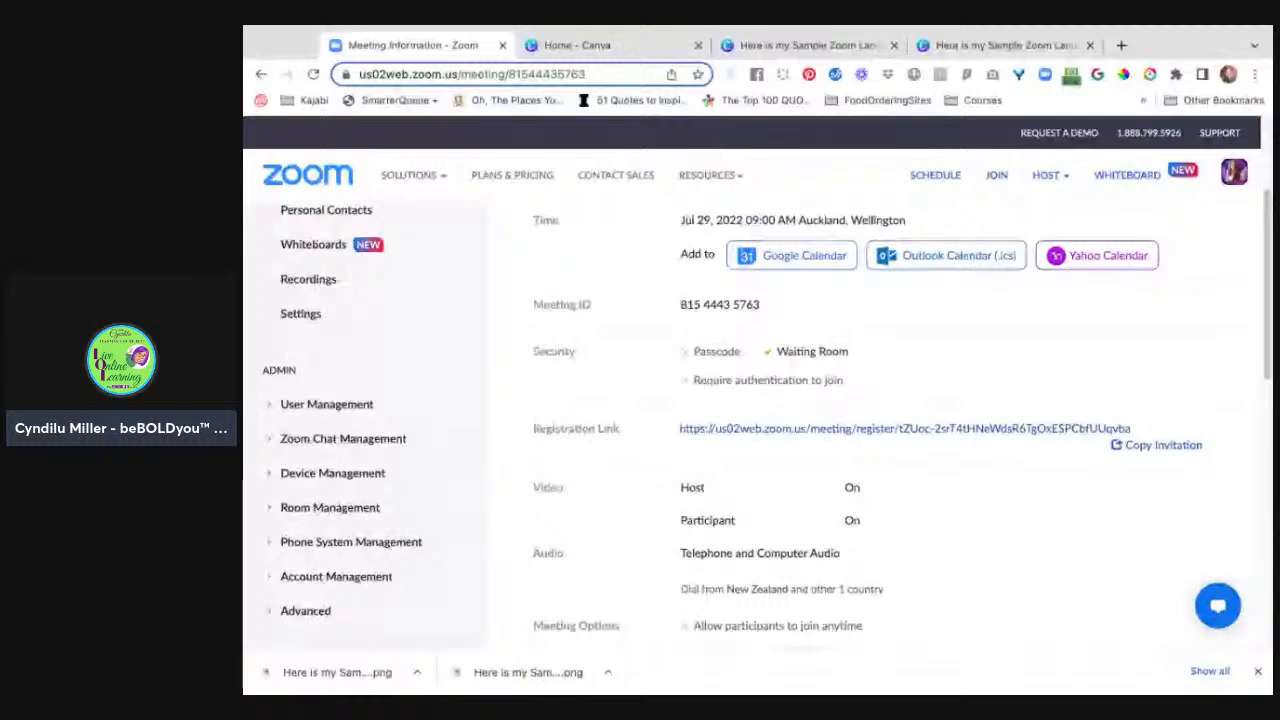
scroll(760, 458, down, 2)
scroll(760, 458, down, 1)
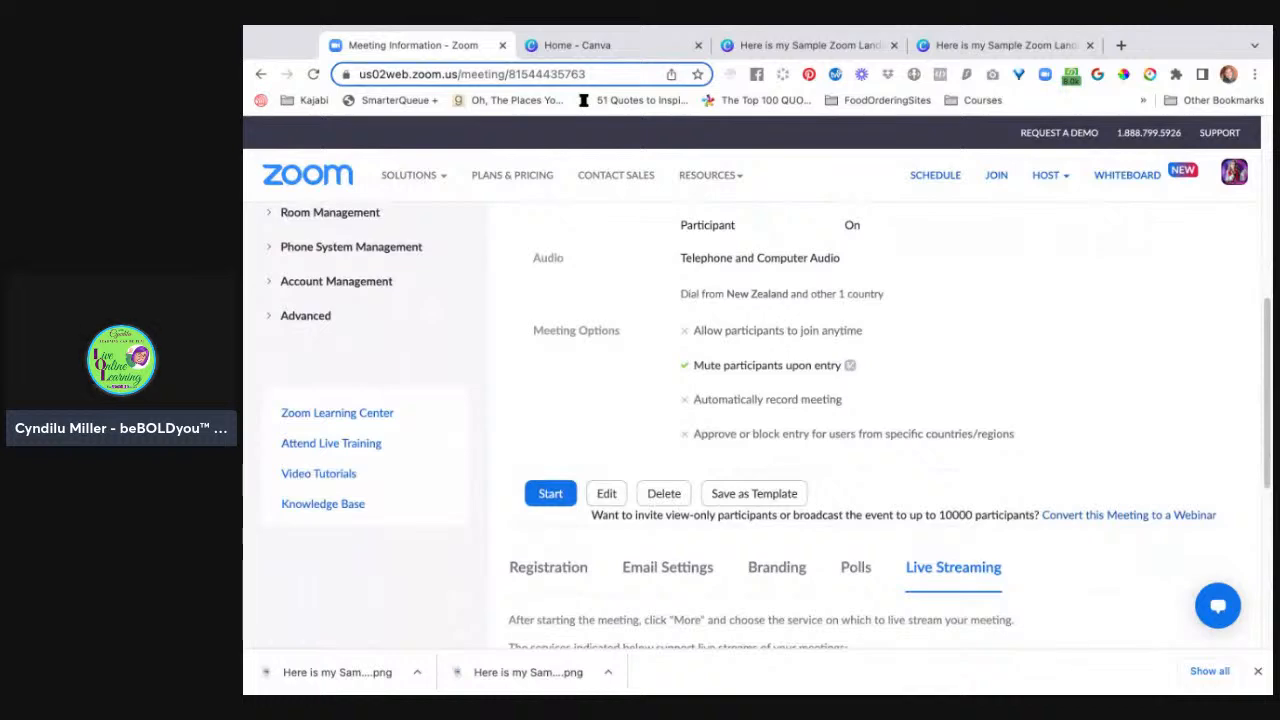
scroll(520, 331, up, 5)
scroll(403, 589, down, 4)
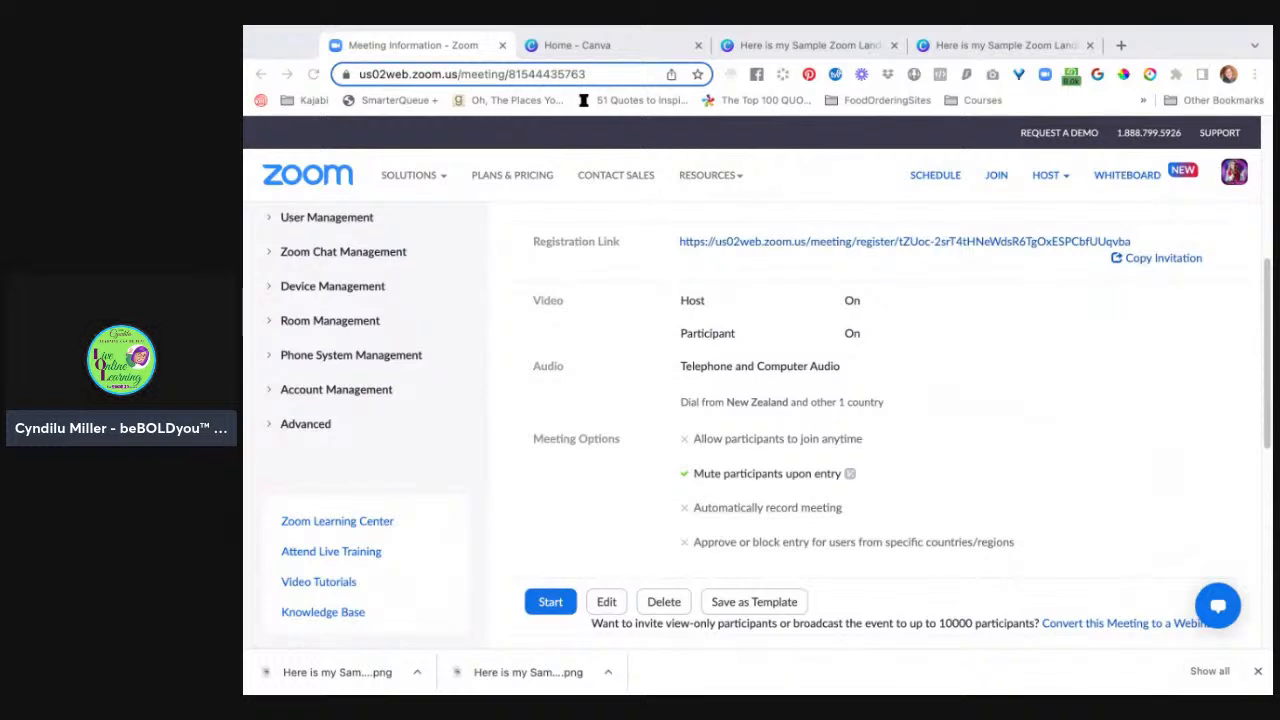
Step: Open Zoom's Knowledge Base and search it for the suggested query "registration limit"
click(323, 611)
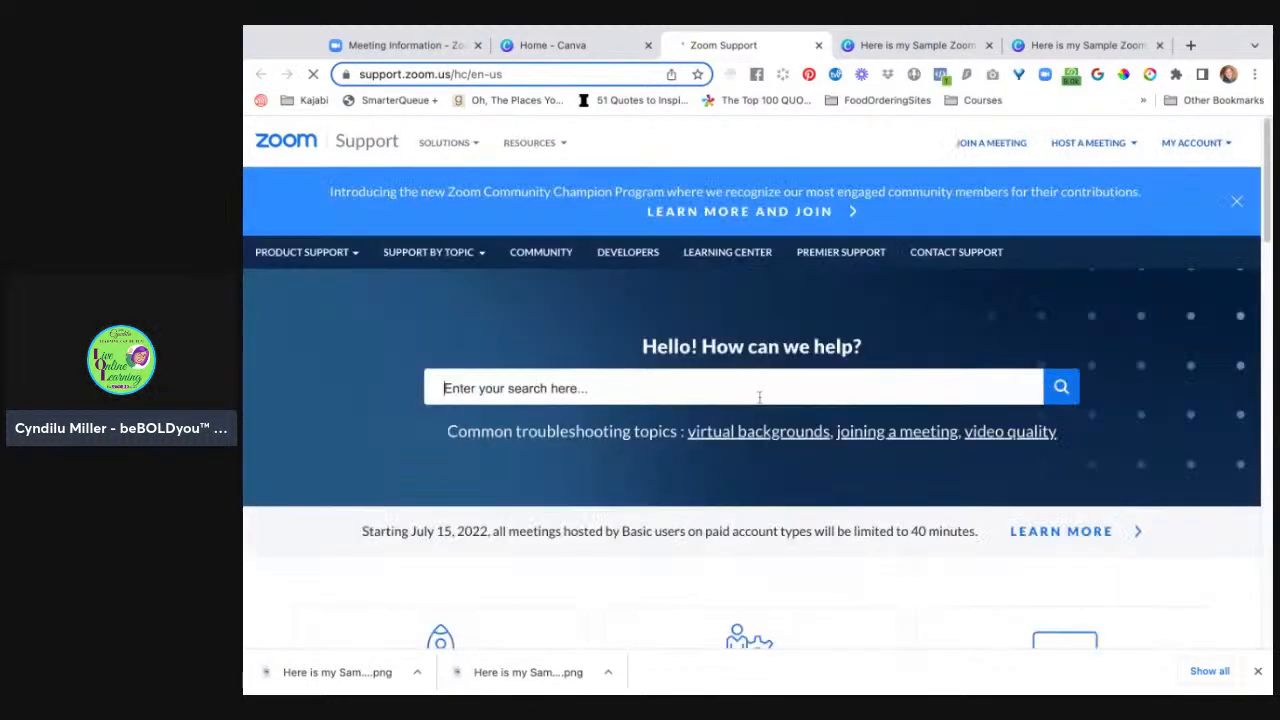
text(how do we l)
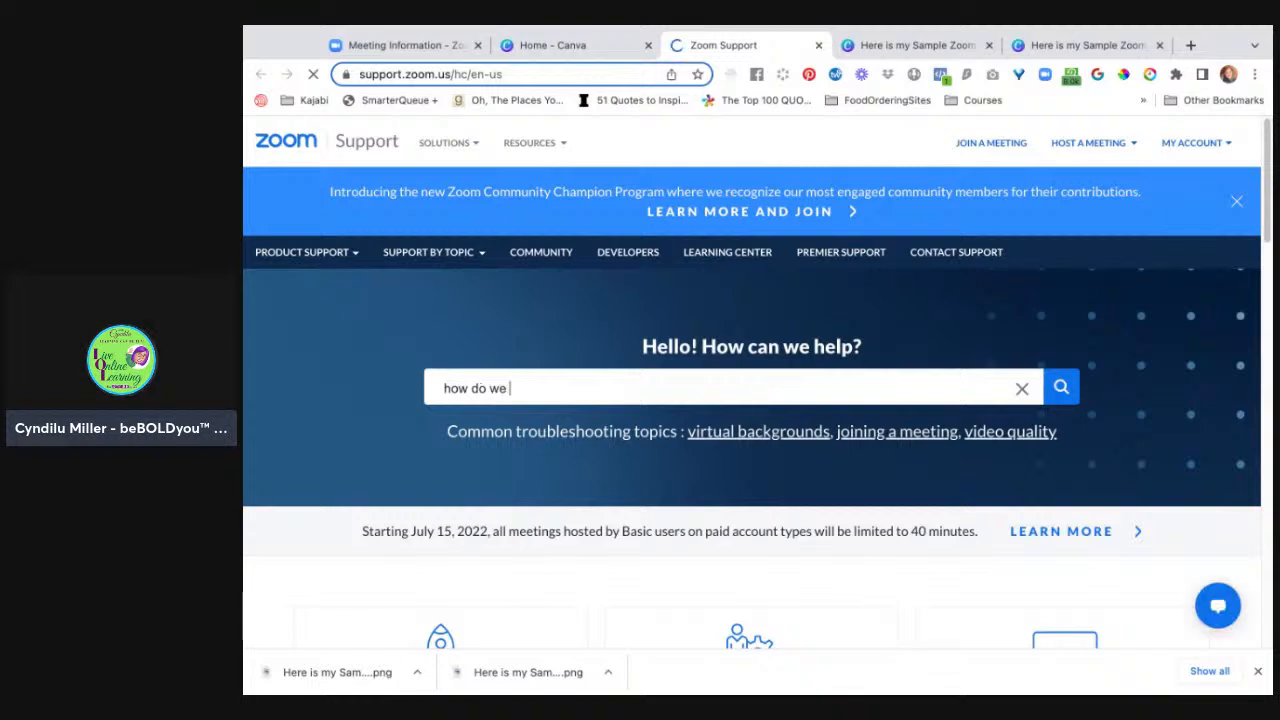
text(imit regi)
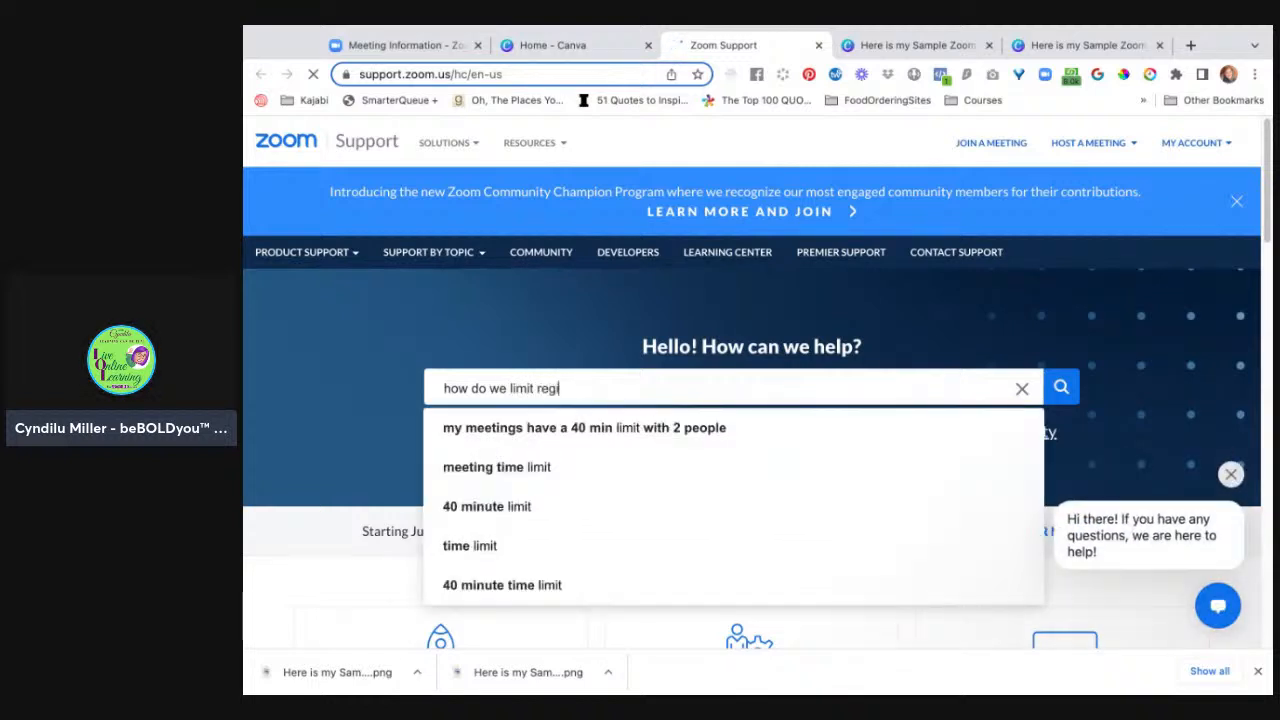
text(st)
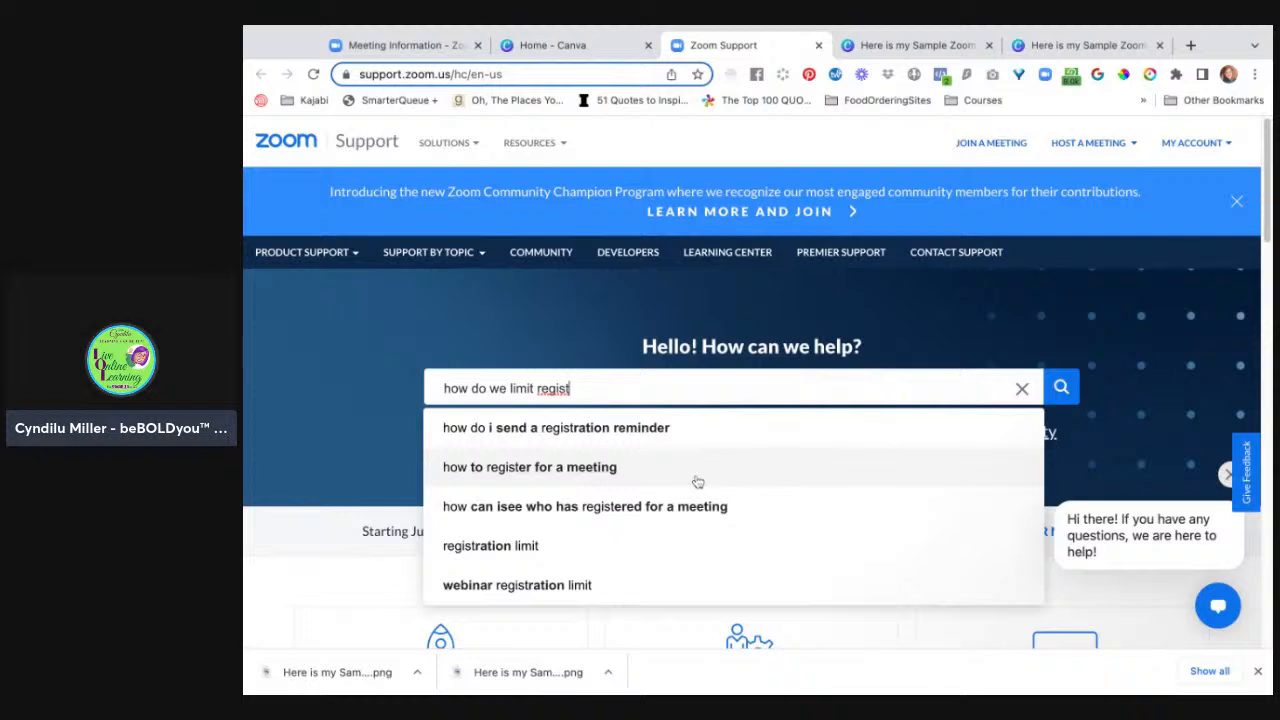
click(668, 554)
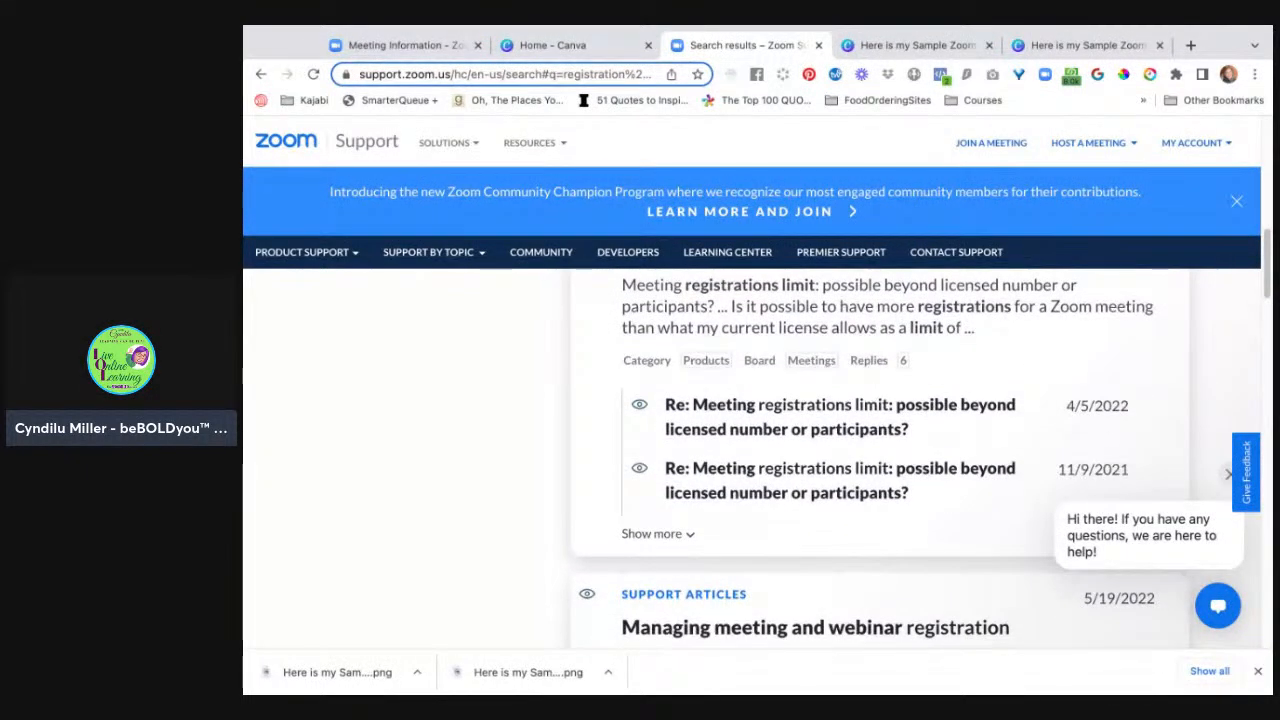
Step: Examine the support articles and community posts in the results for how to limit meeting registrations
scroll(751, 458, down, 1)
scroll(880, 460, down, 3)
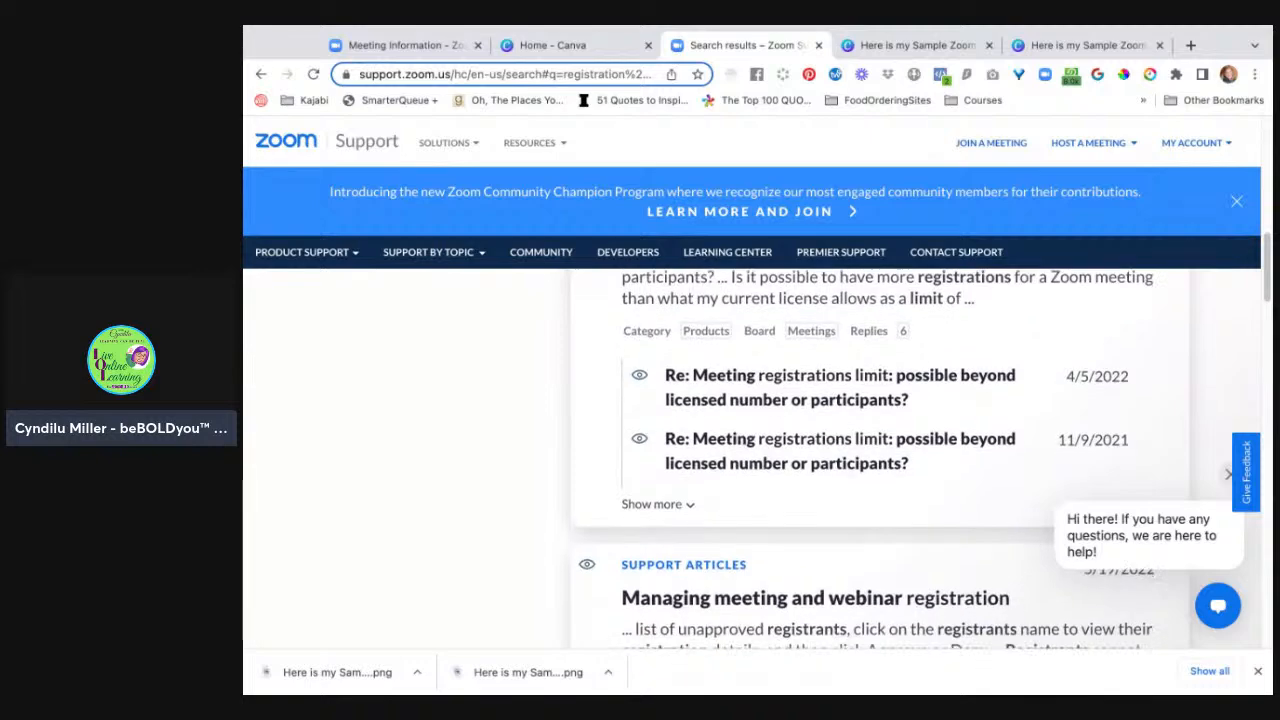
scroll(880, 460, down, 1)
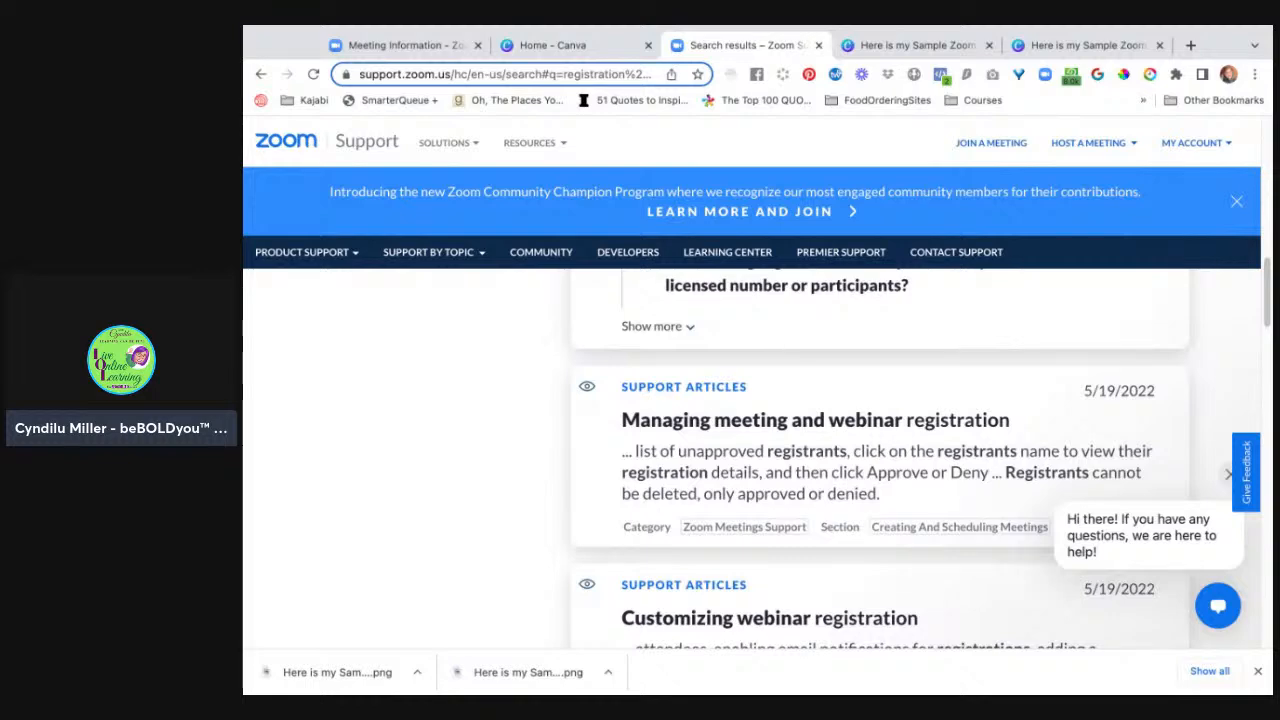
scroll(883, 421, down, 4)
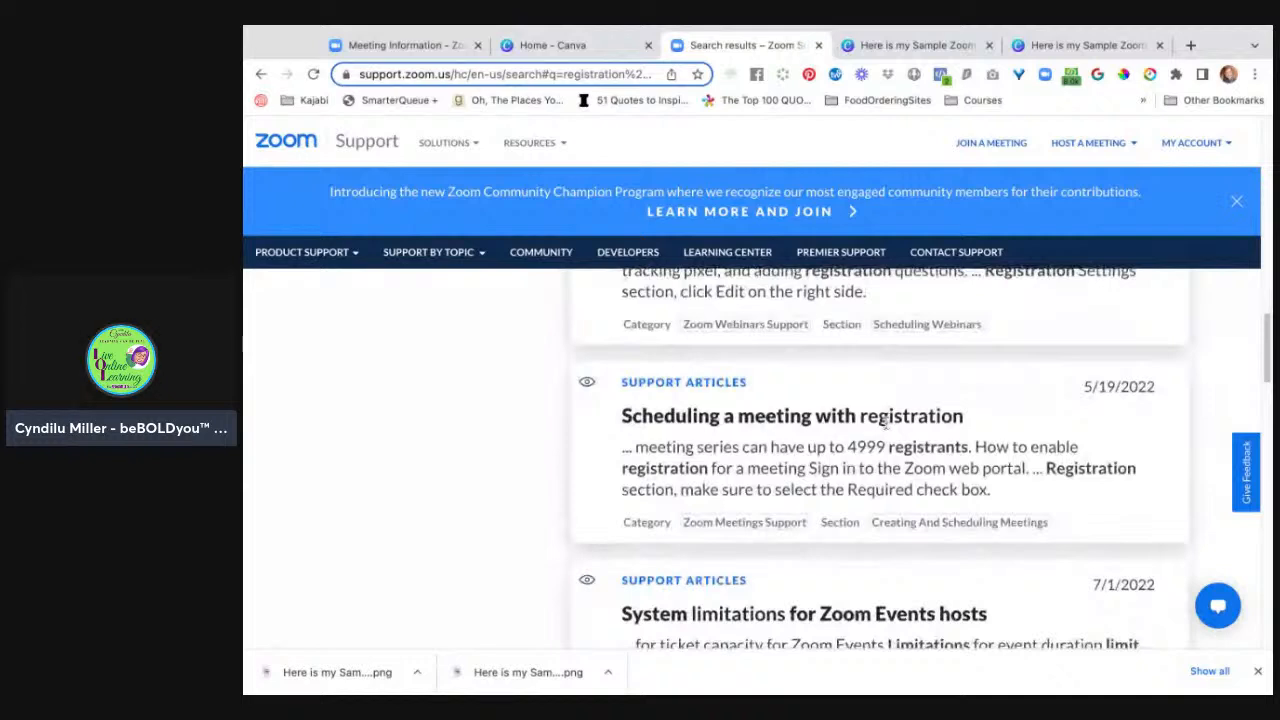
scroll(884, 425, down, 1)
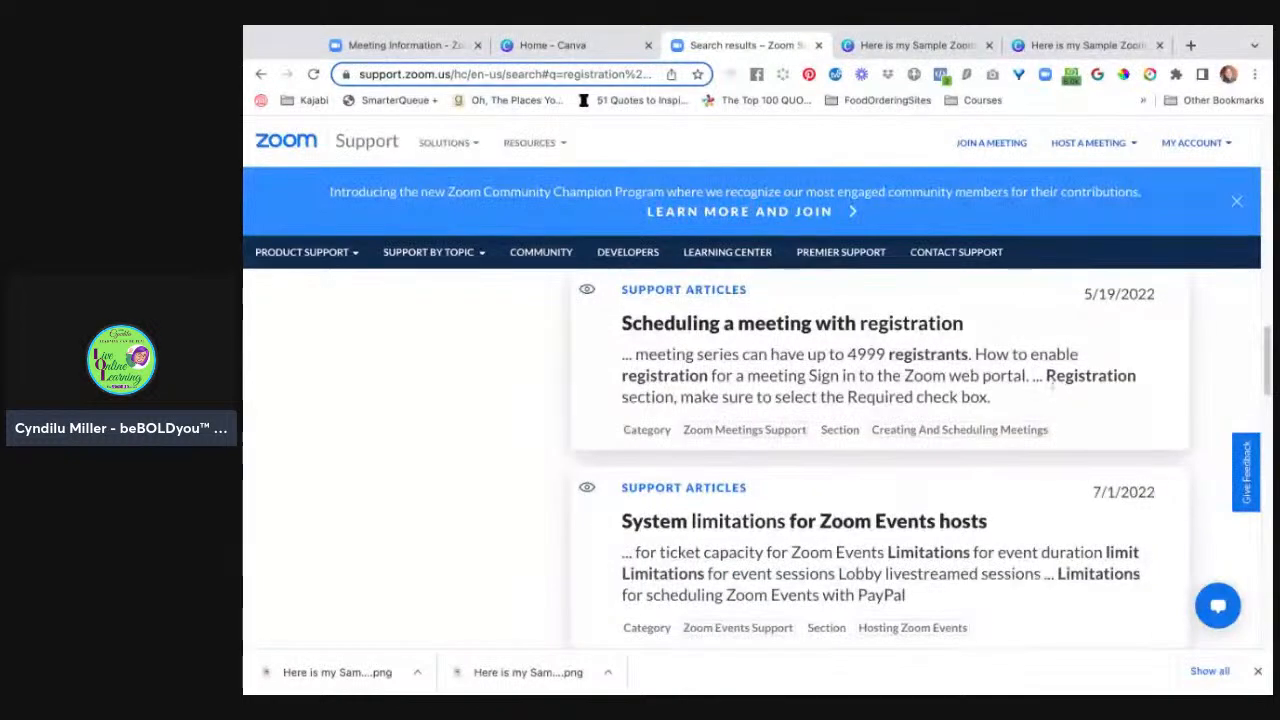
scroll(873, 428, down, 1)
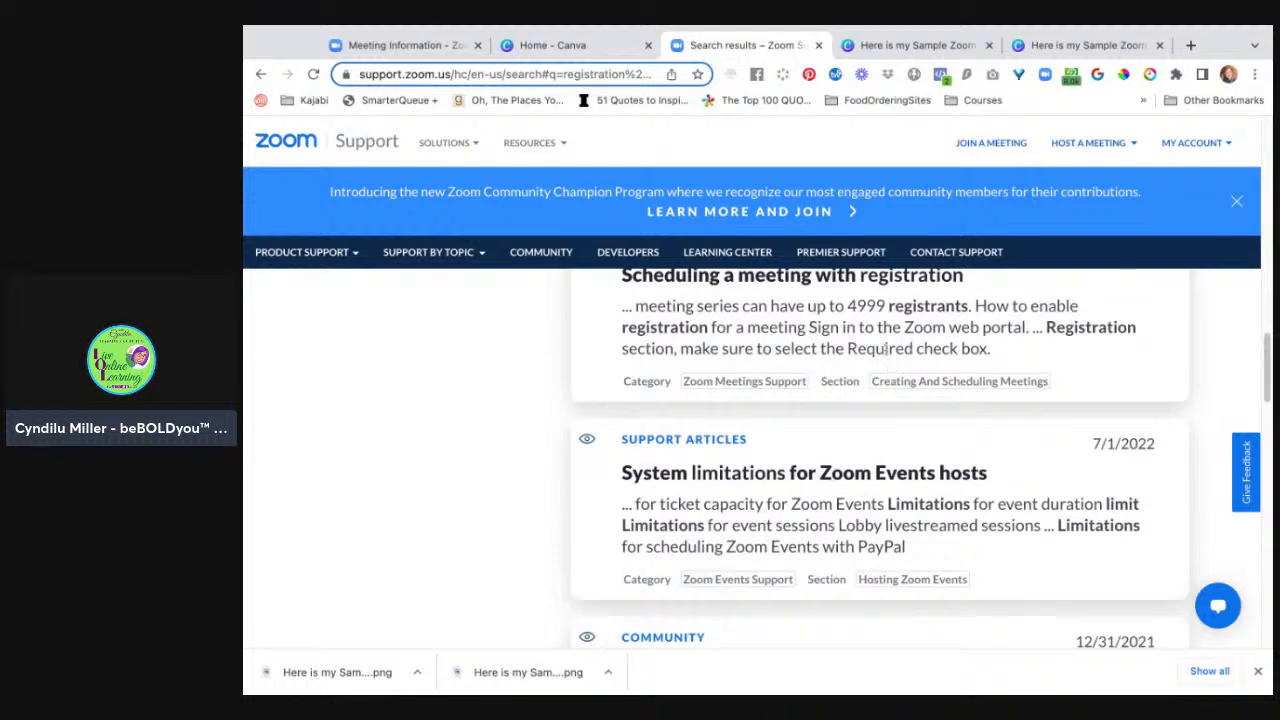
scroll(880, 520, down, 1)
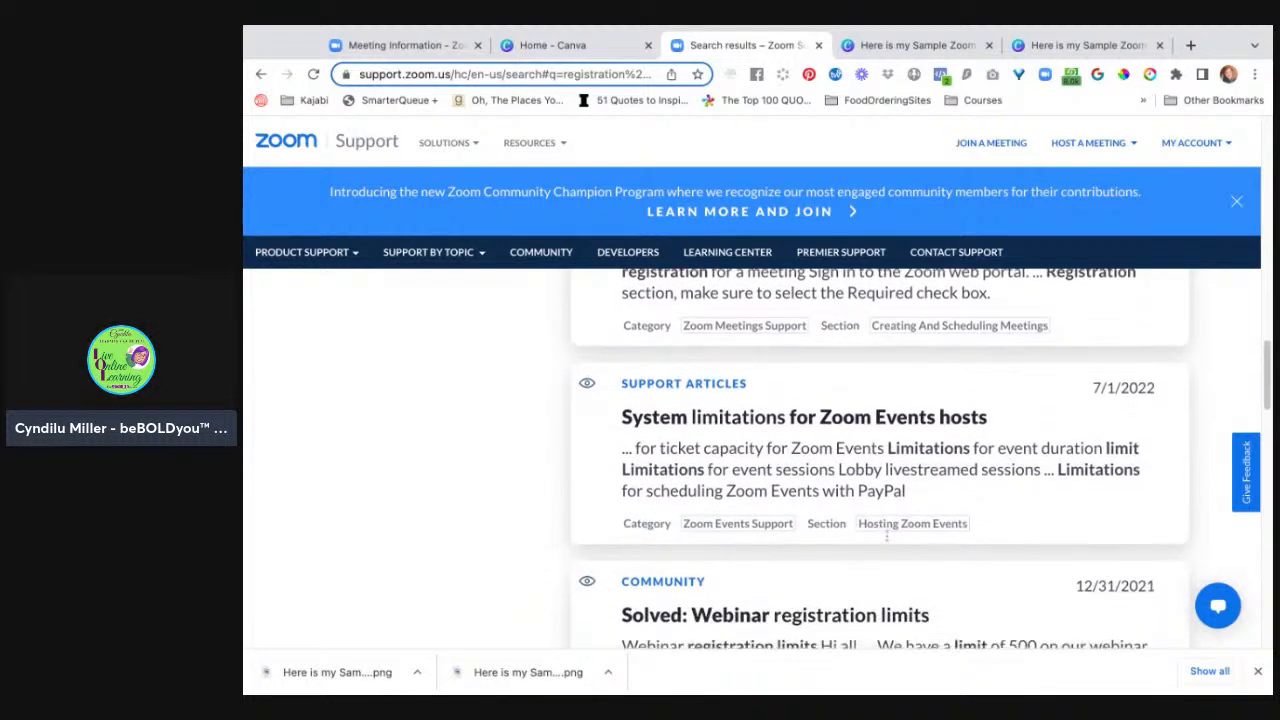
scroll(884, 488, down, 1)
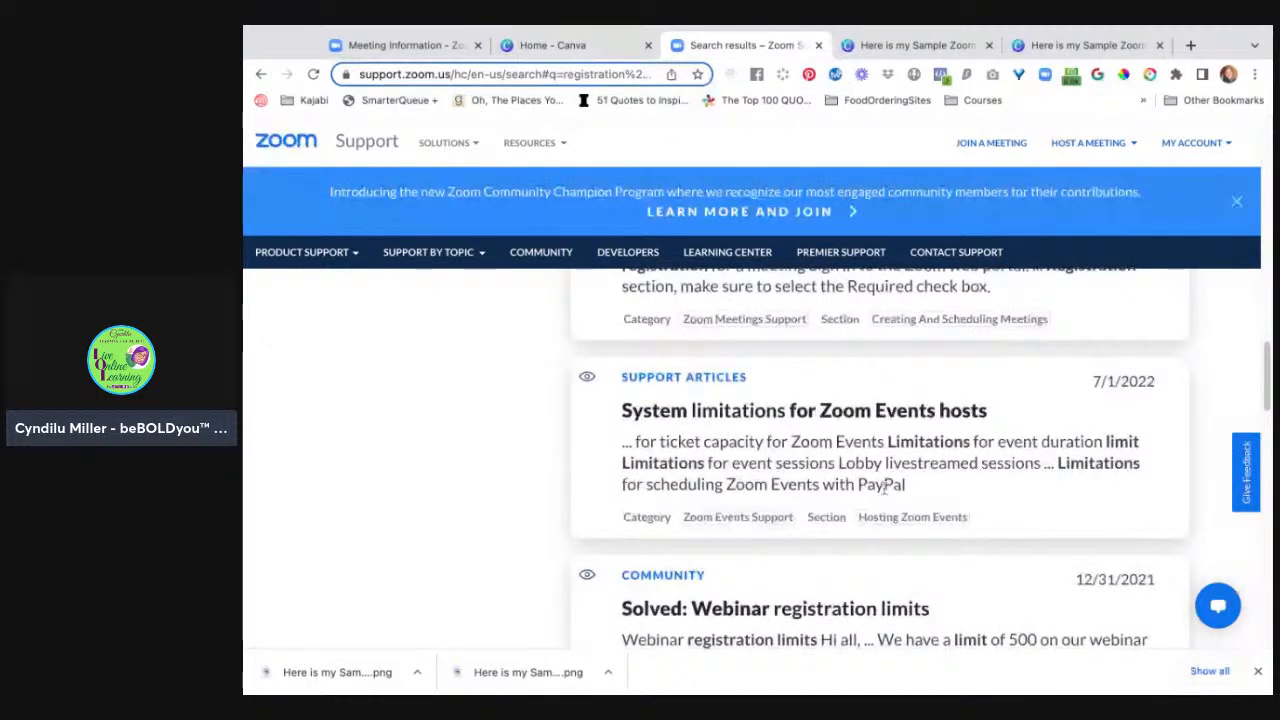
Step: Open the support article "Scheduling a meeting with registration" and read its customization section about restricting the number of registrants
scroll(884, 488, down, 4)
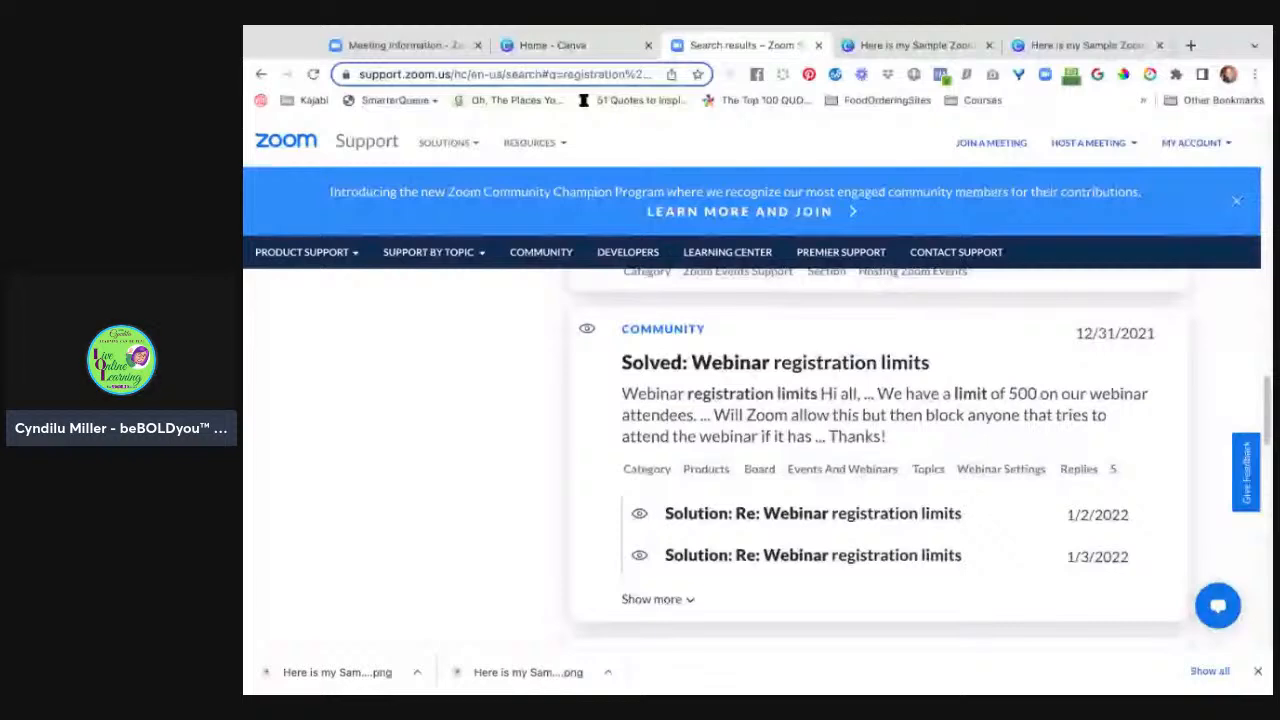
scroll(783, 423, up, 7)
click(783, 423)
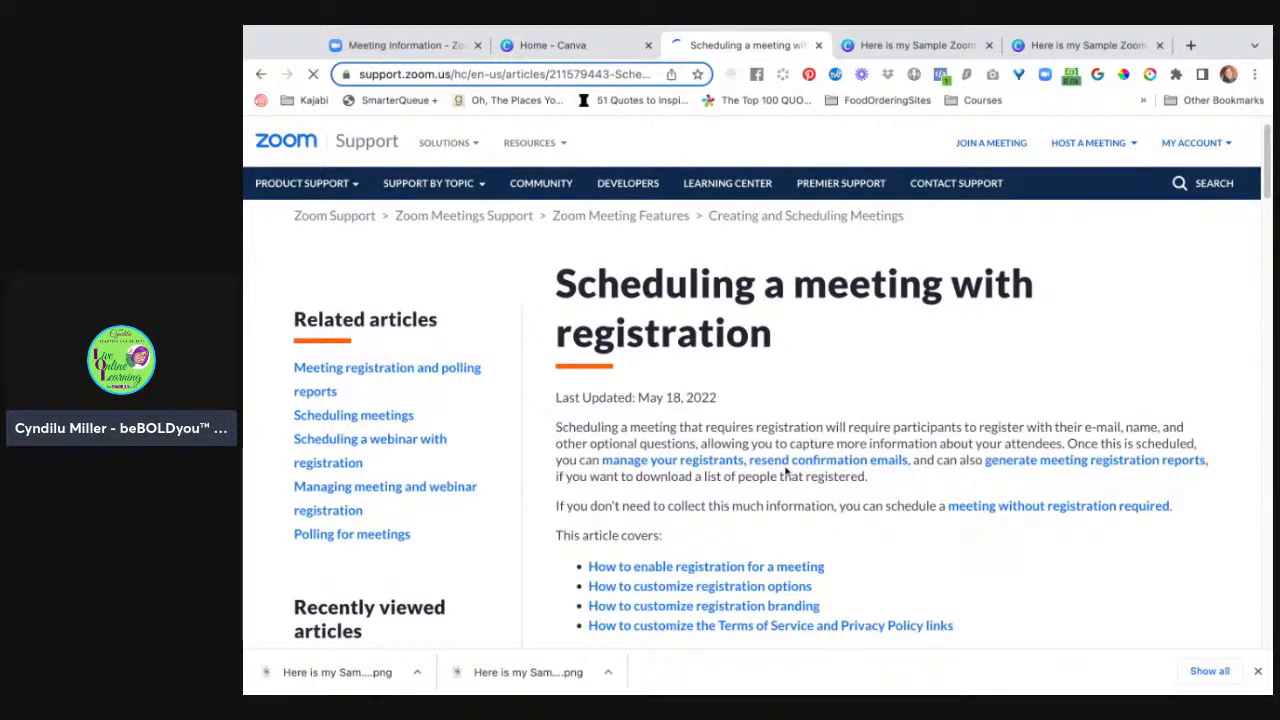
scroll(785, 472, down, 1)
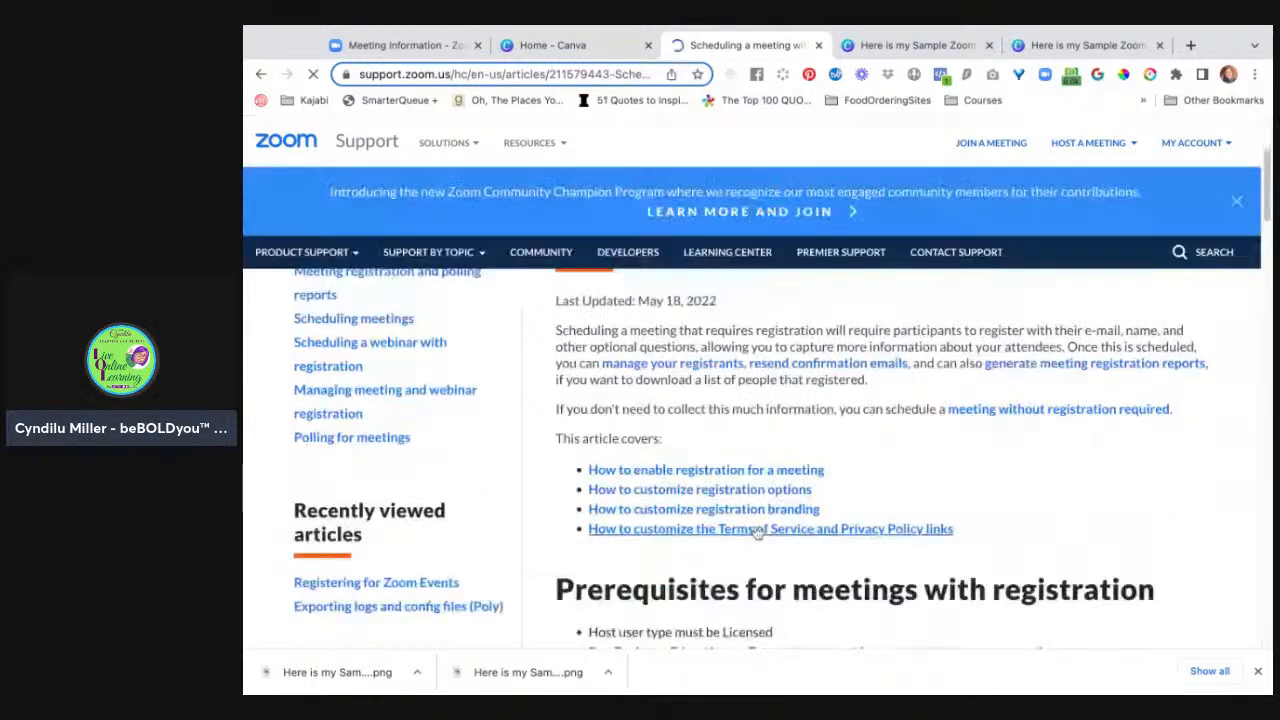
click(725, 492)
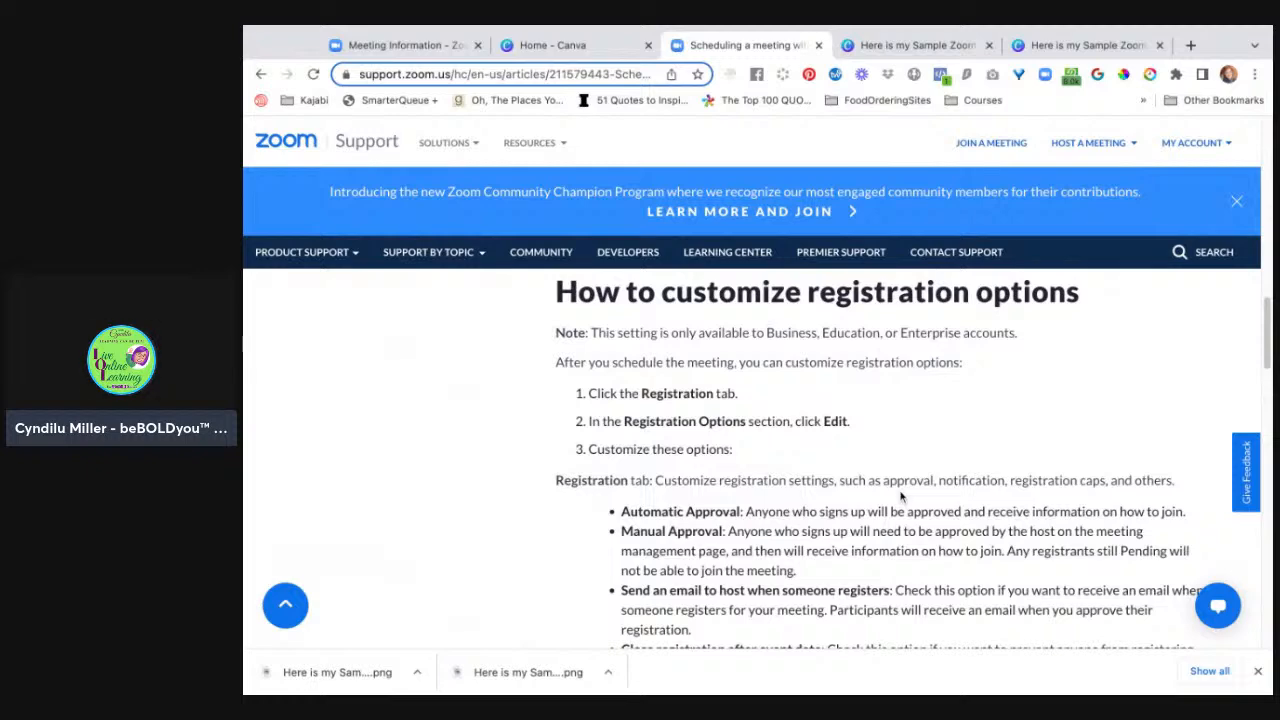
scroll(900, 496, down, 4)
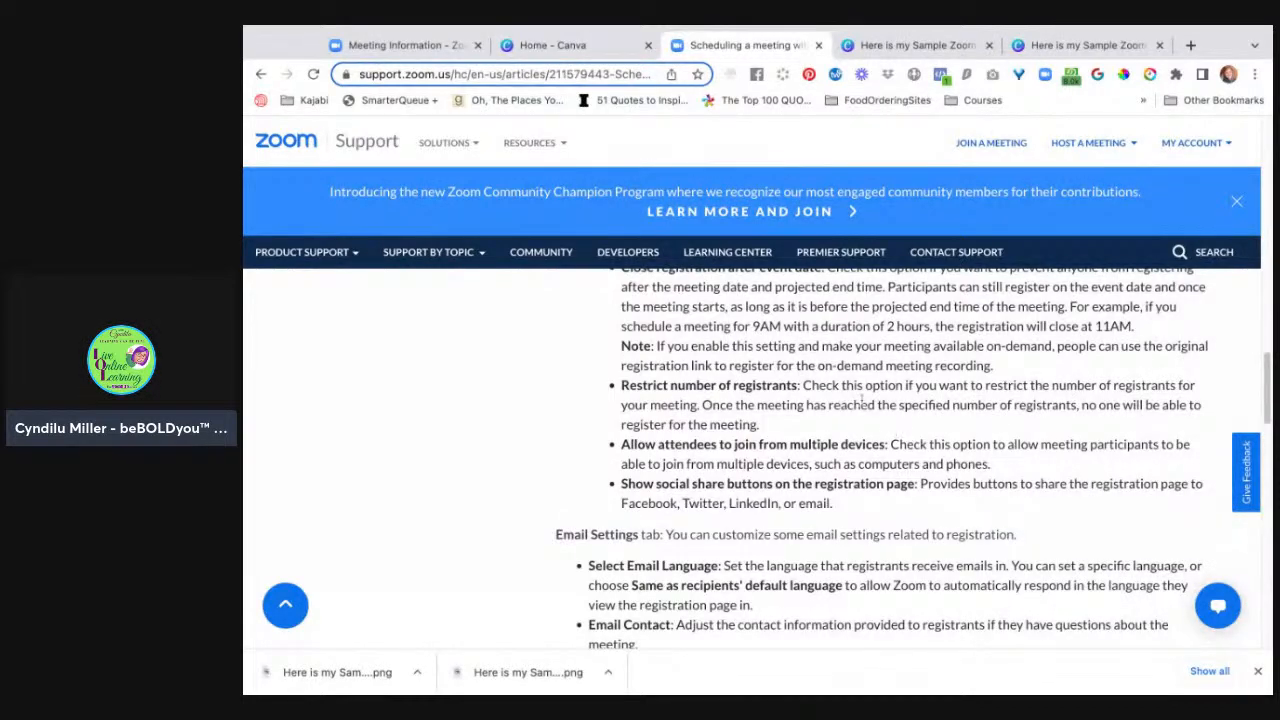
scroll(863, 402, up, 3)
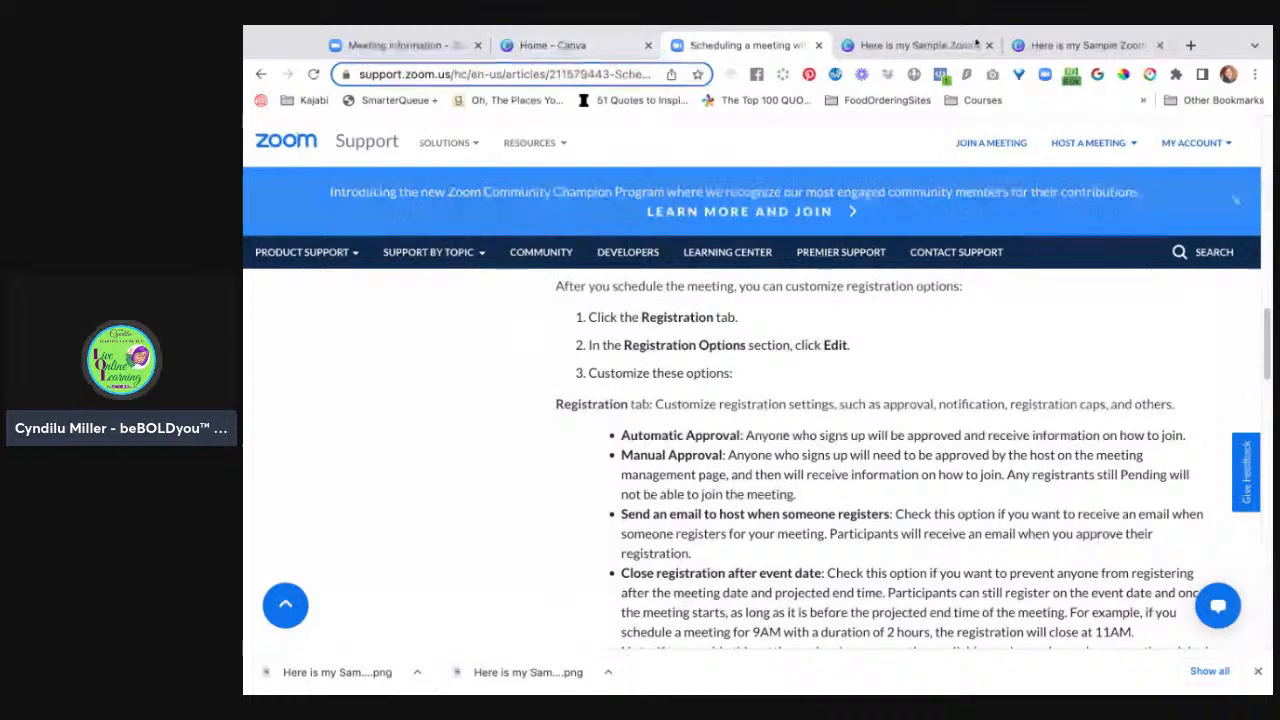
Step: Switch back to the Zoom meeting's information page and show its Registration section
click(416, 42)
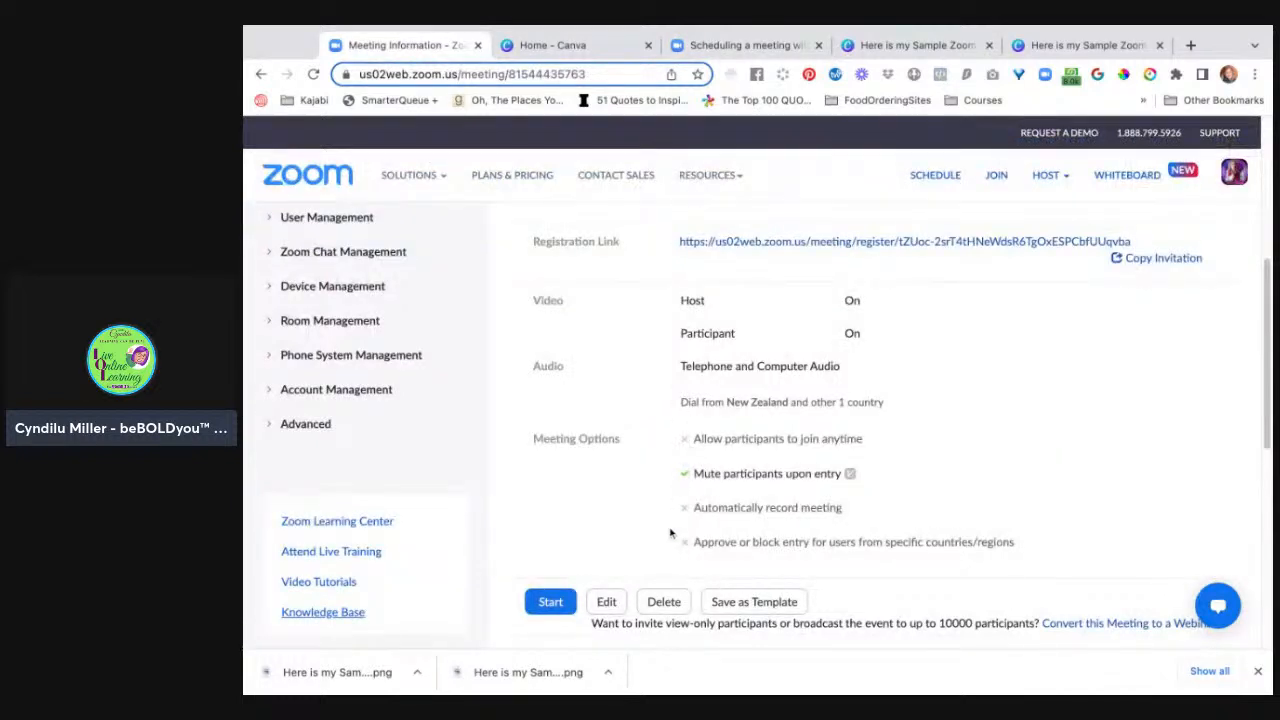
scroll(636, 568, up, 1)
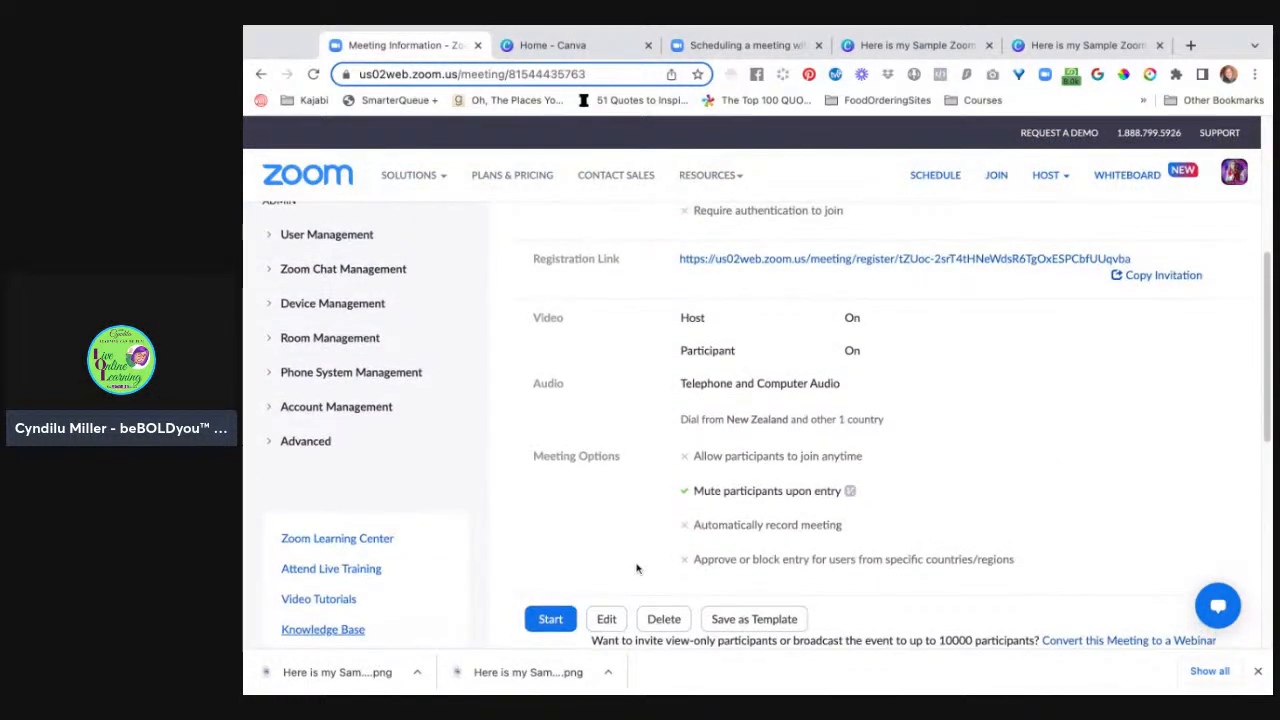
scroll(606, 600, down, 1)
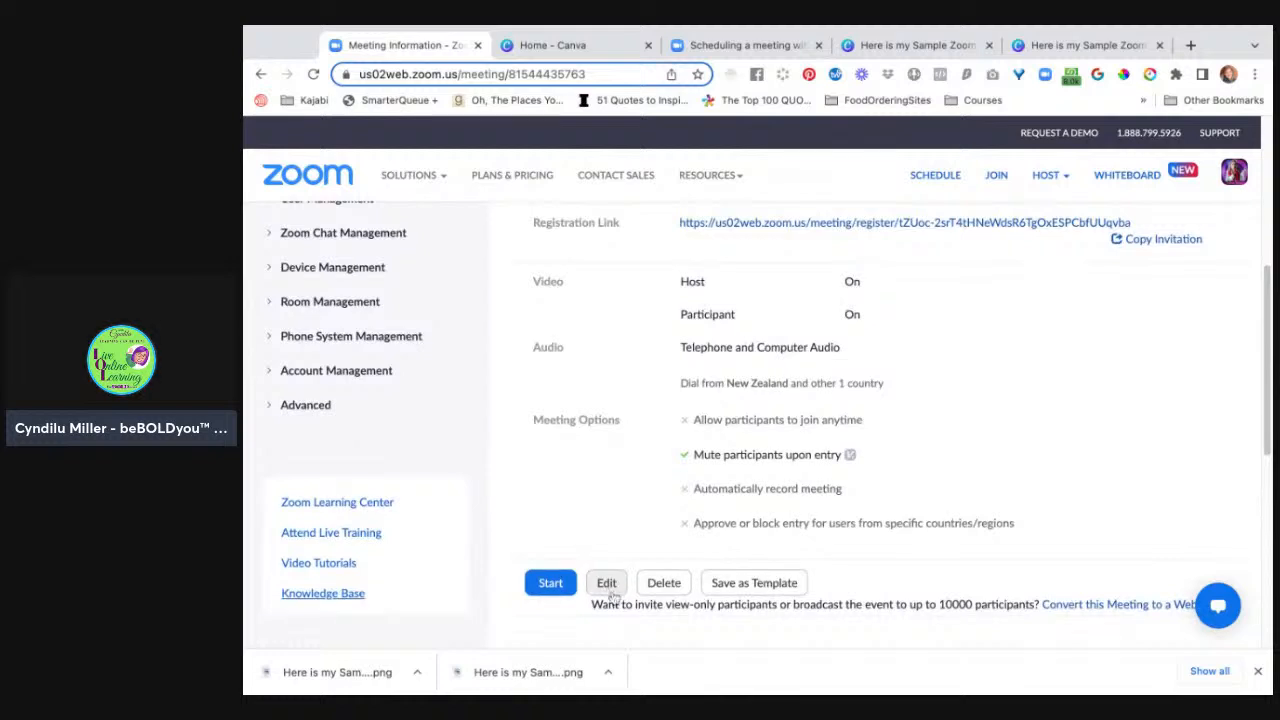
scroll(638, 536, up, 5)
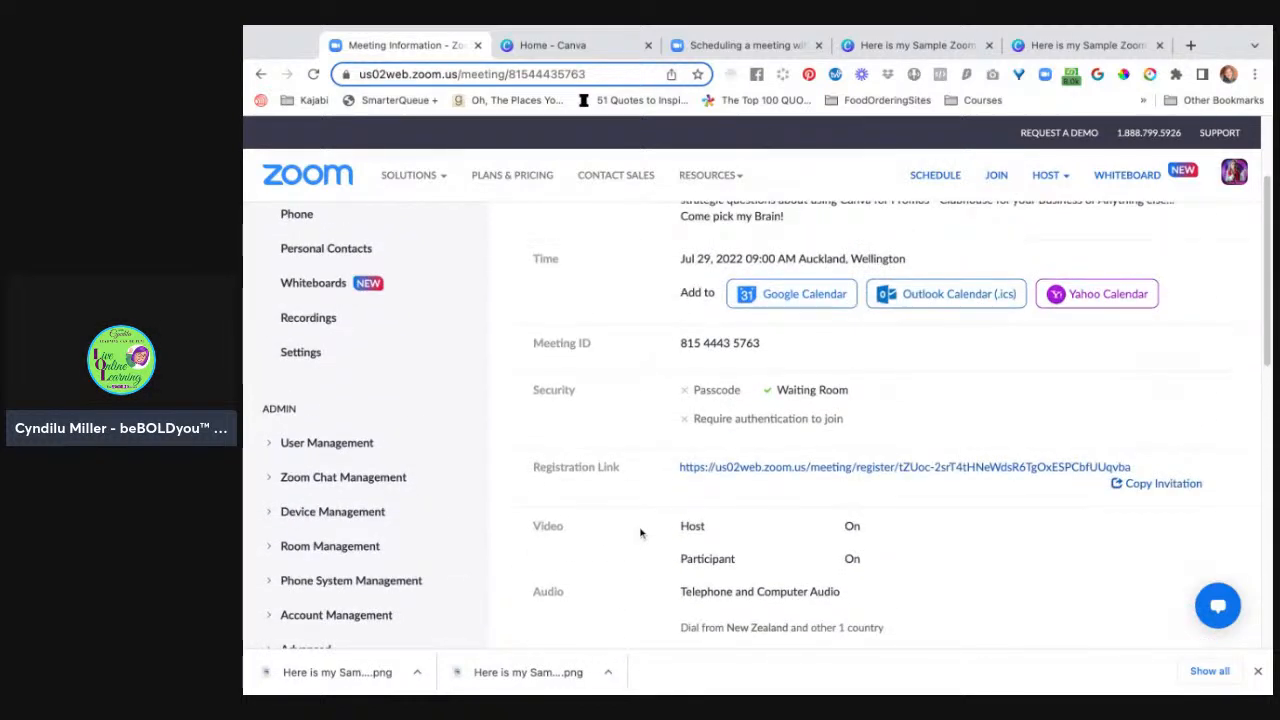
scroll(882, 371, up, 3)
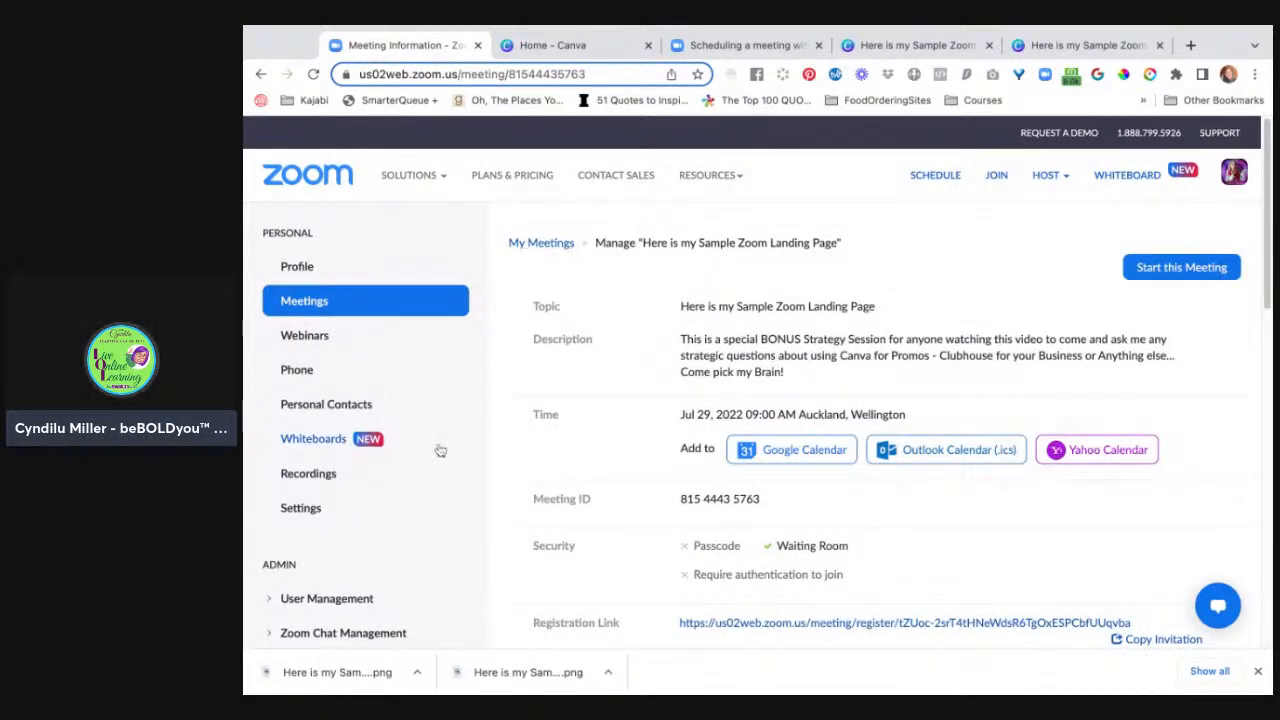
scroll(434, 469, down, 1)
scroll(434, 469, down, 1)
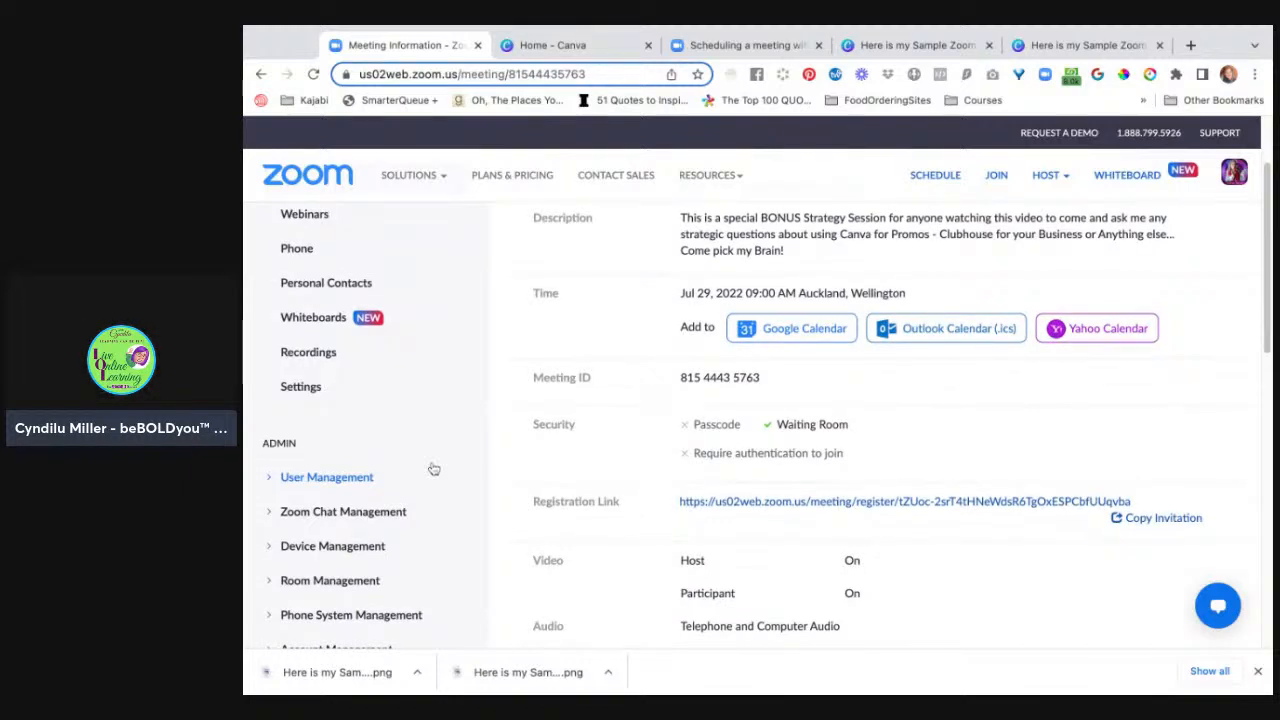
scroll(434, 469, down, 10)
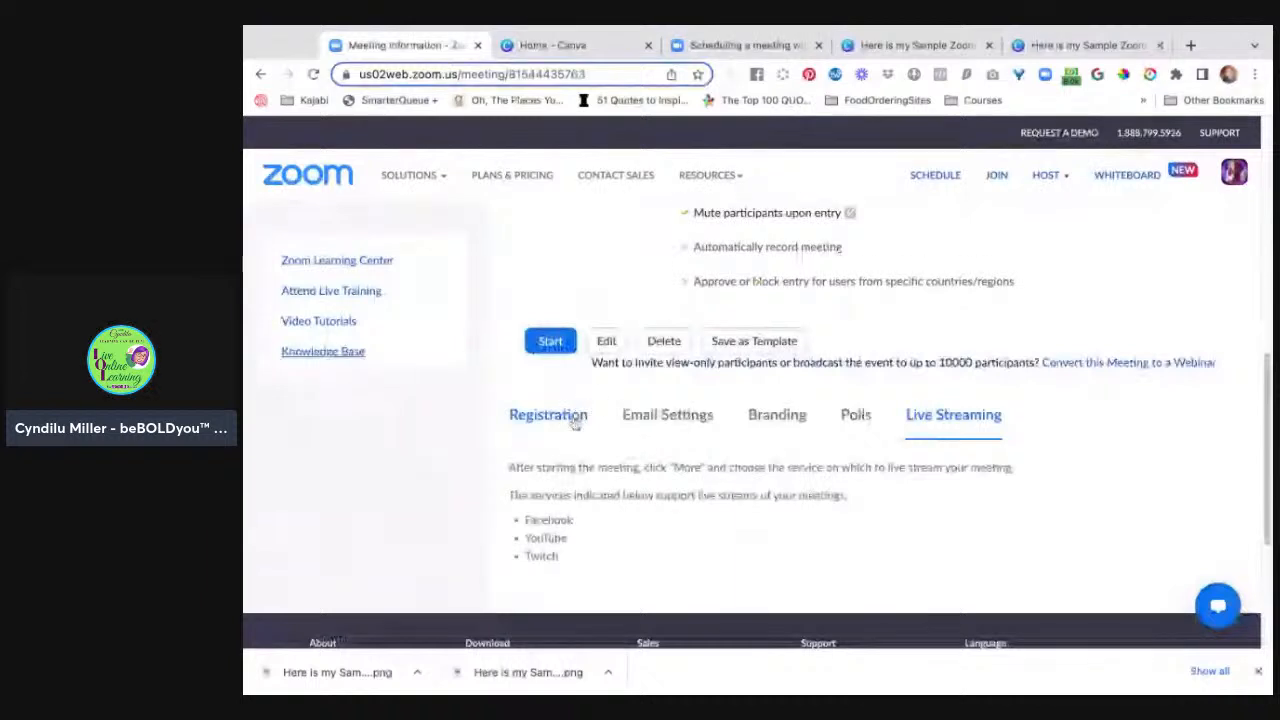
click(578, 421)
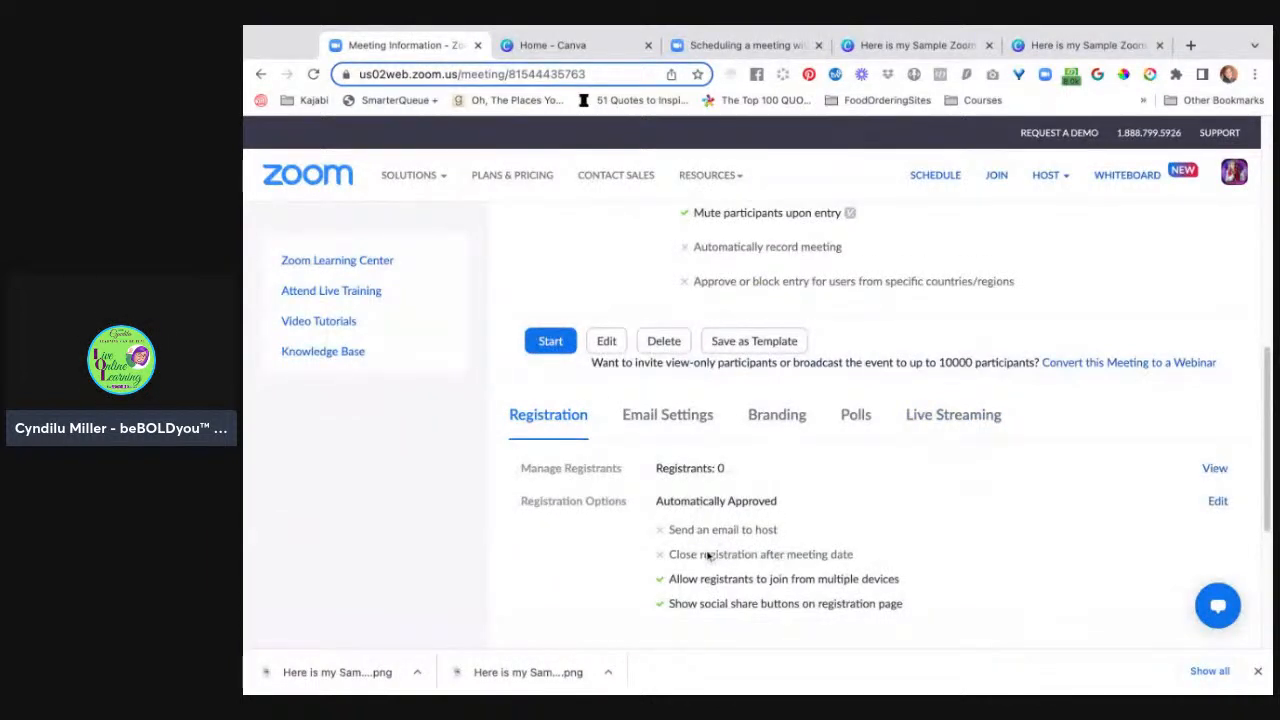
Step: Edit the registration options to restrict the number of registrants to 10, and save all settings
click(1217, 502)
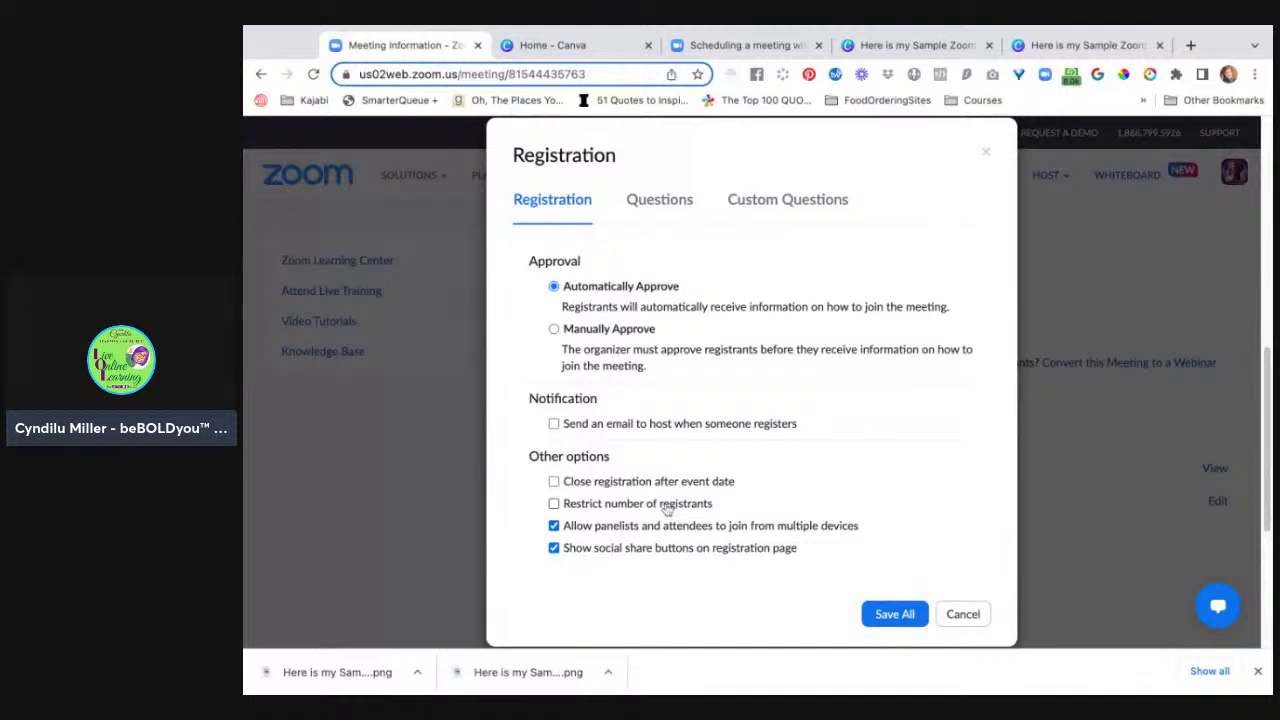
click(554, 503)
double_click(580, 522)
text(10)
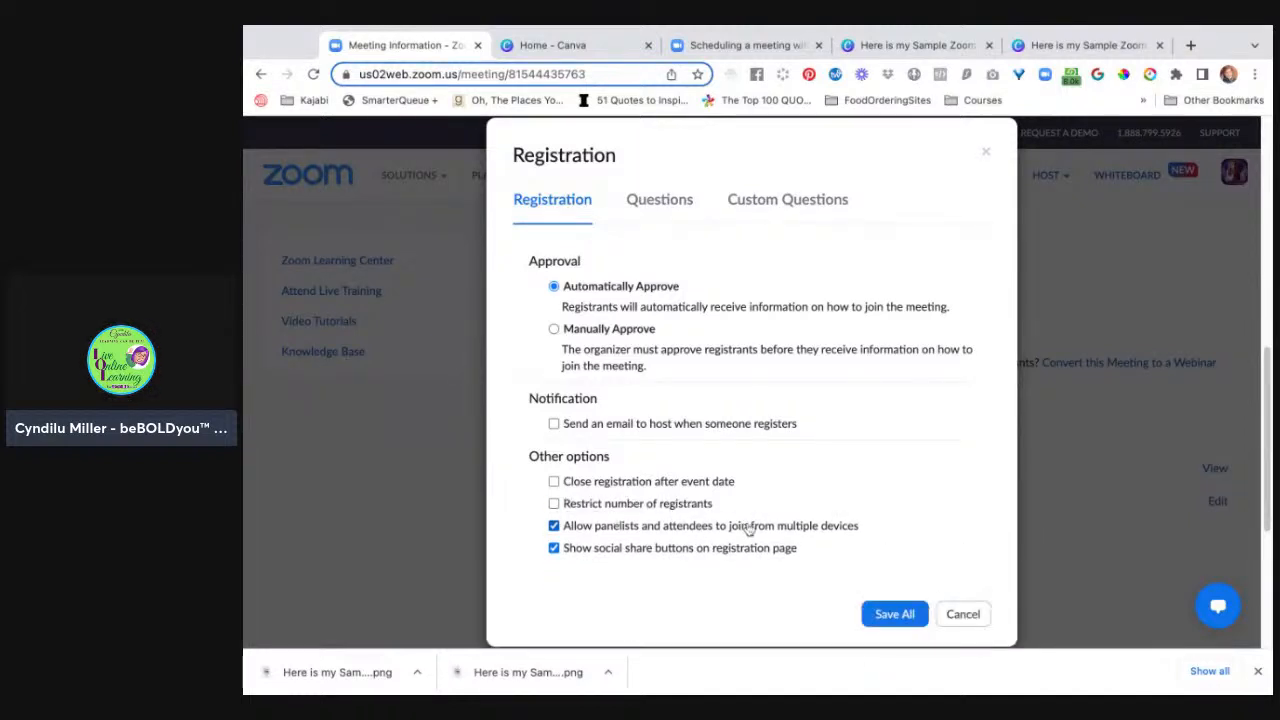
scroll(749, 529, down, 1)
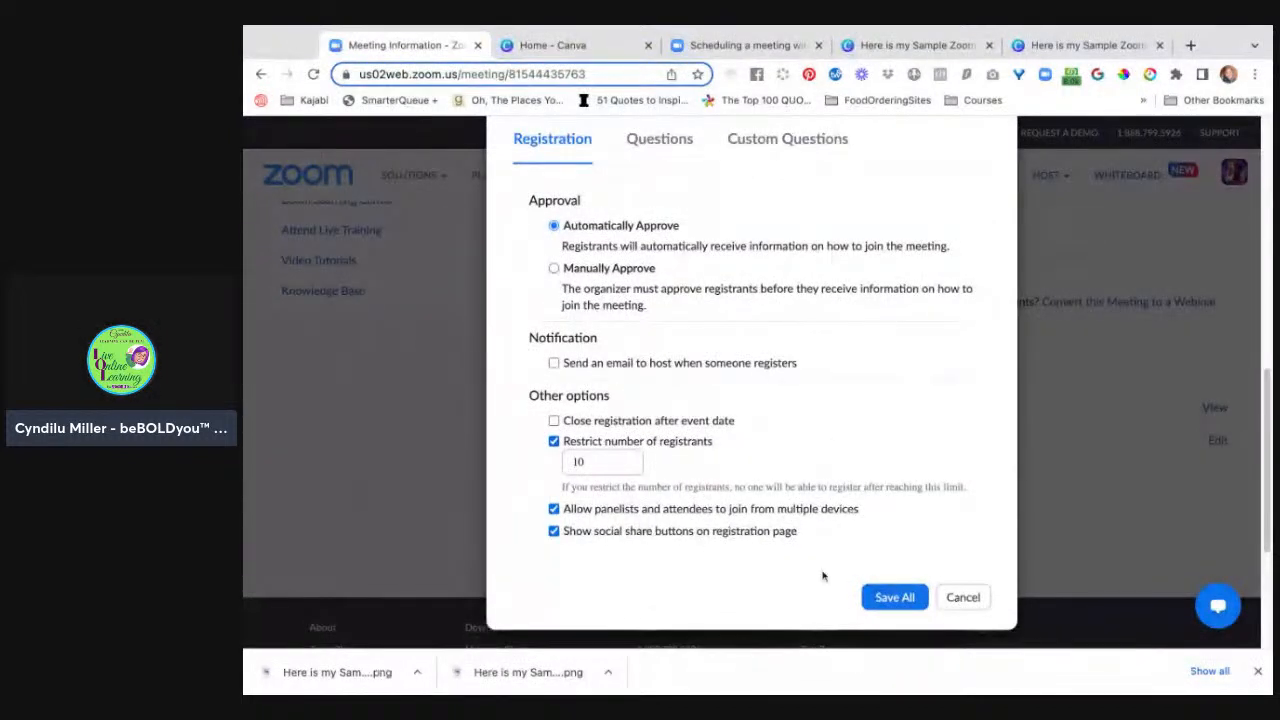
click(893, 600)
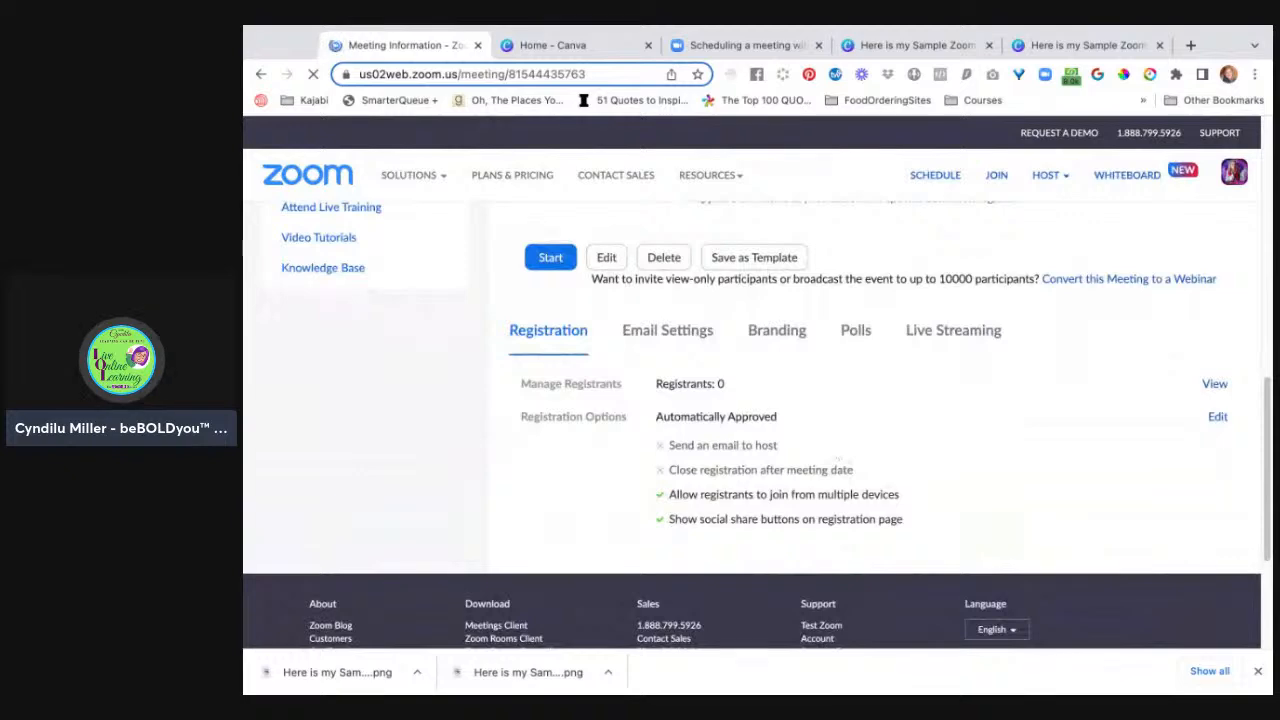
Step: Open the meeting's registration link to check the landing page with its banner, logo and description
scroll(836, 455, up, 2)
scroll(757, 420, up, 5)
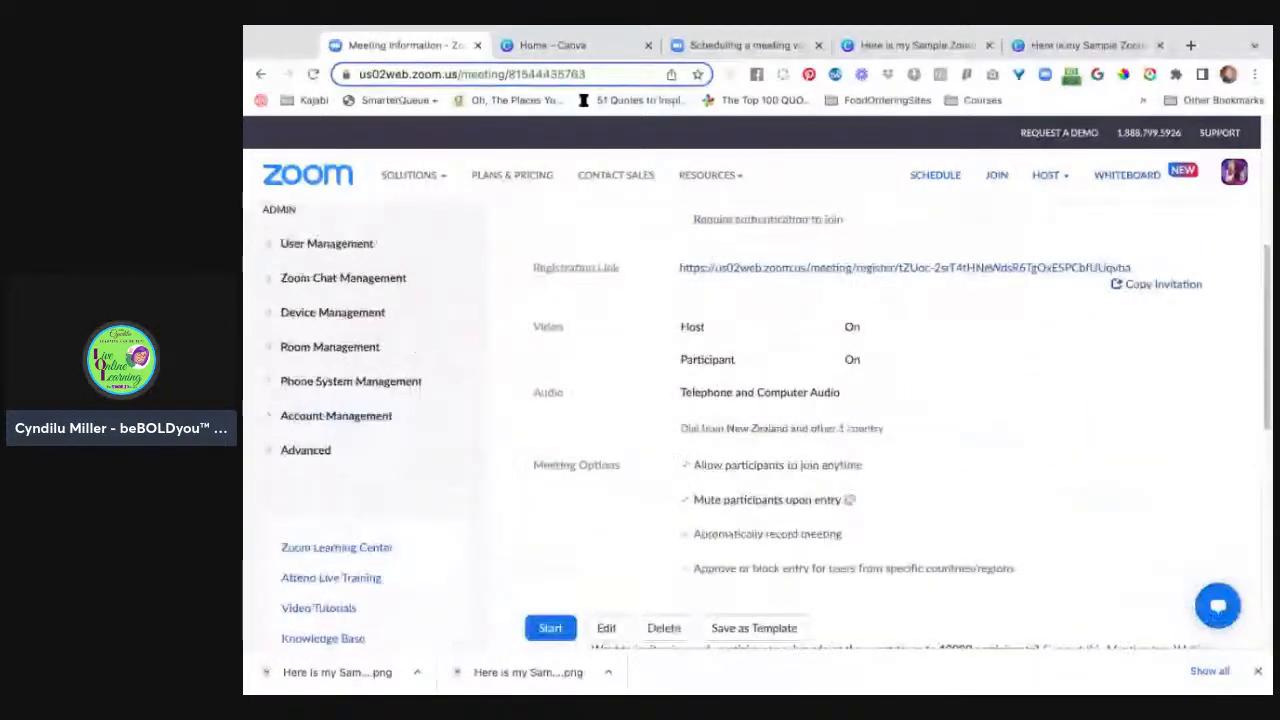
scroll(900, 350, down, 1)
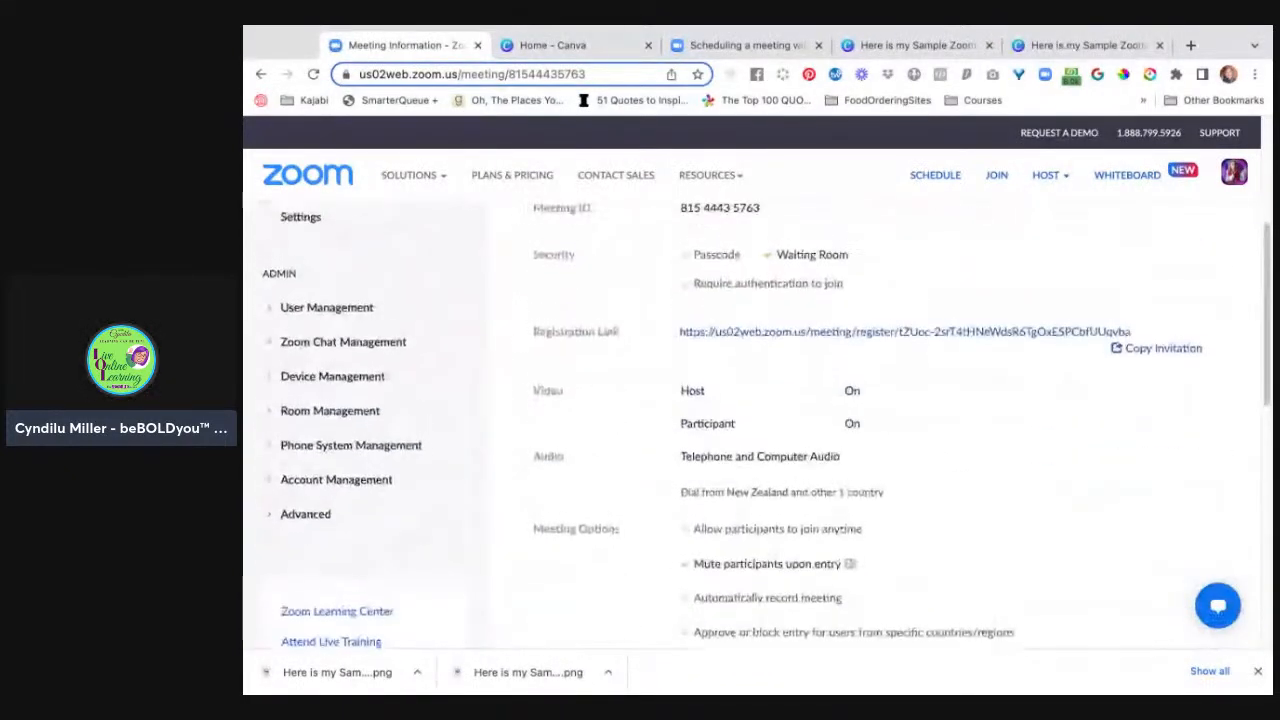
click(896, 336)
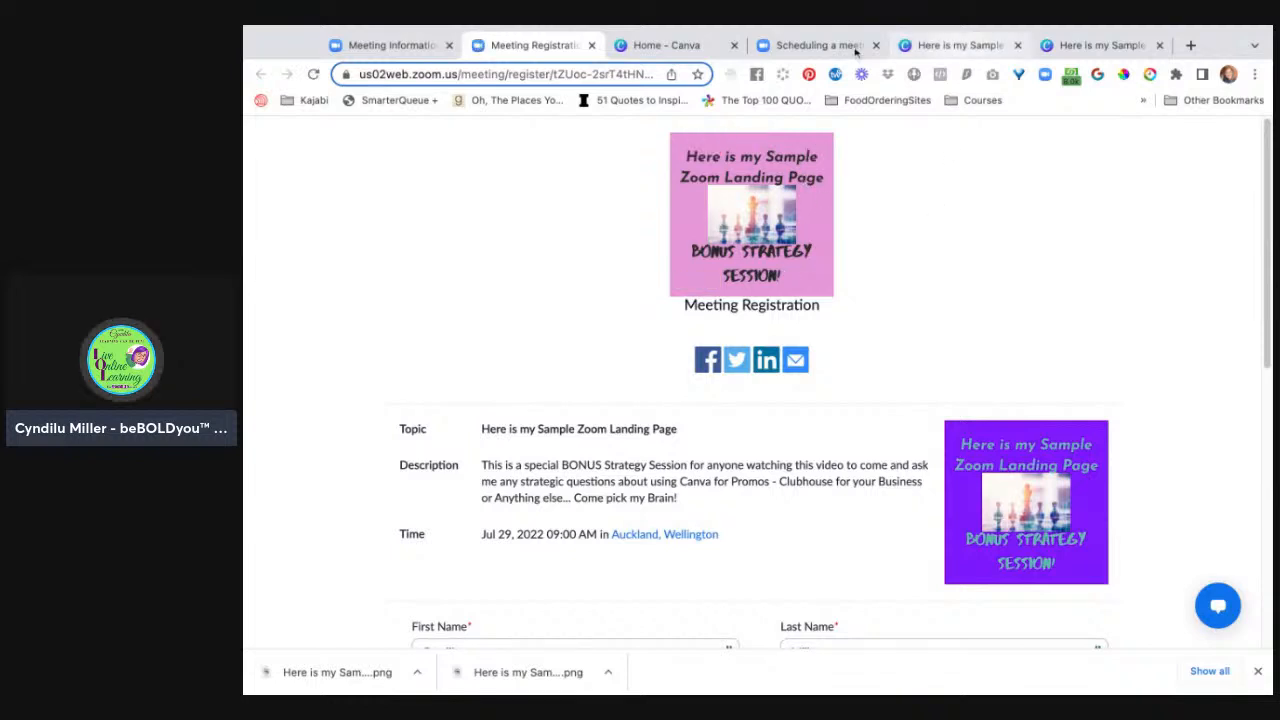
Step: Close the Canva home page and resize the pink sample landing page design itself to 1280 × 400 px
click(694, 47)
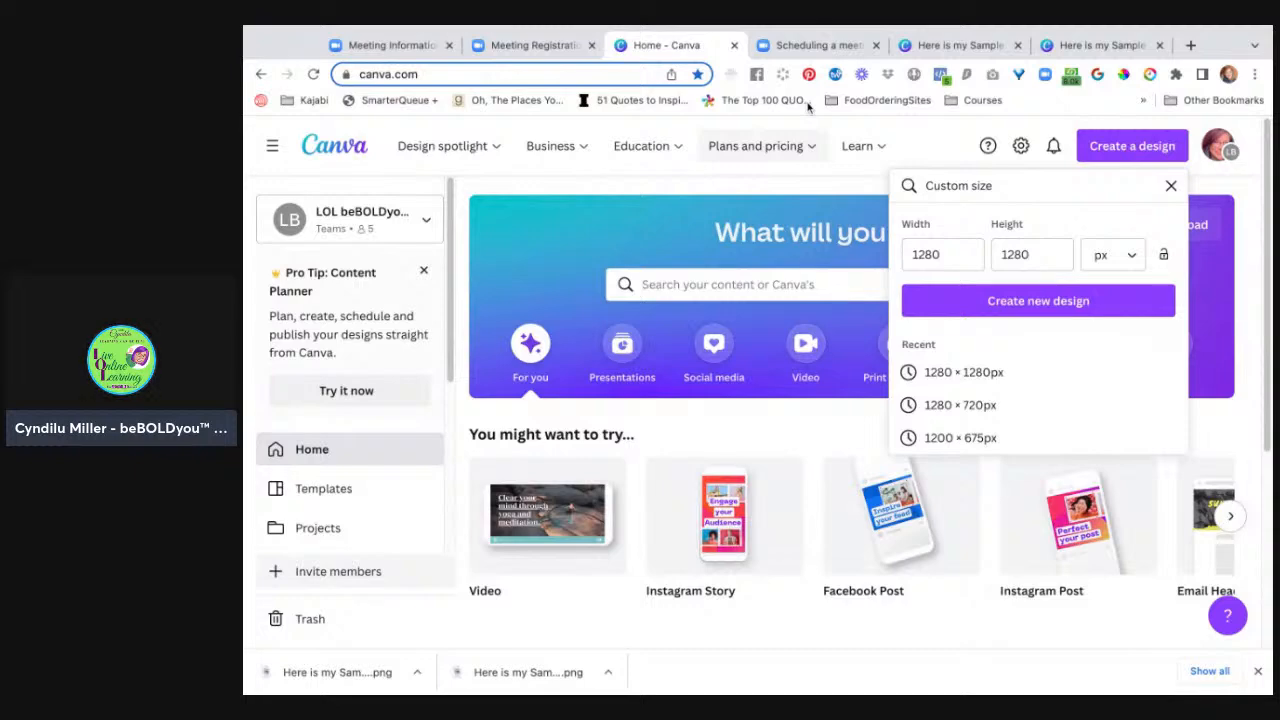
click(734, 46)
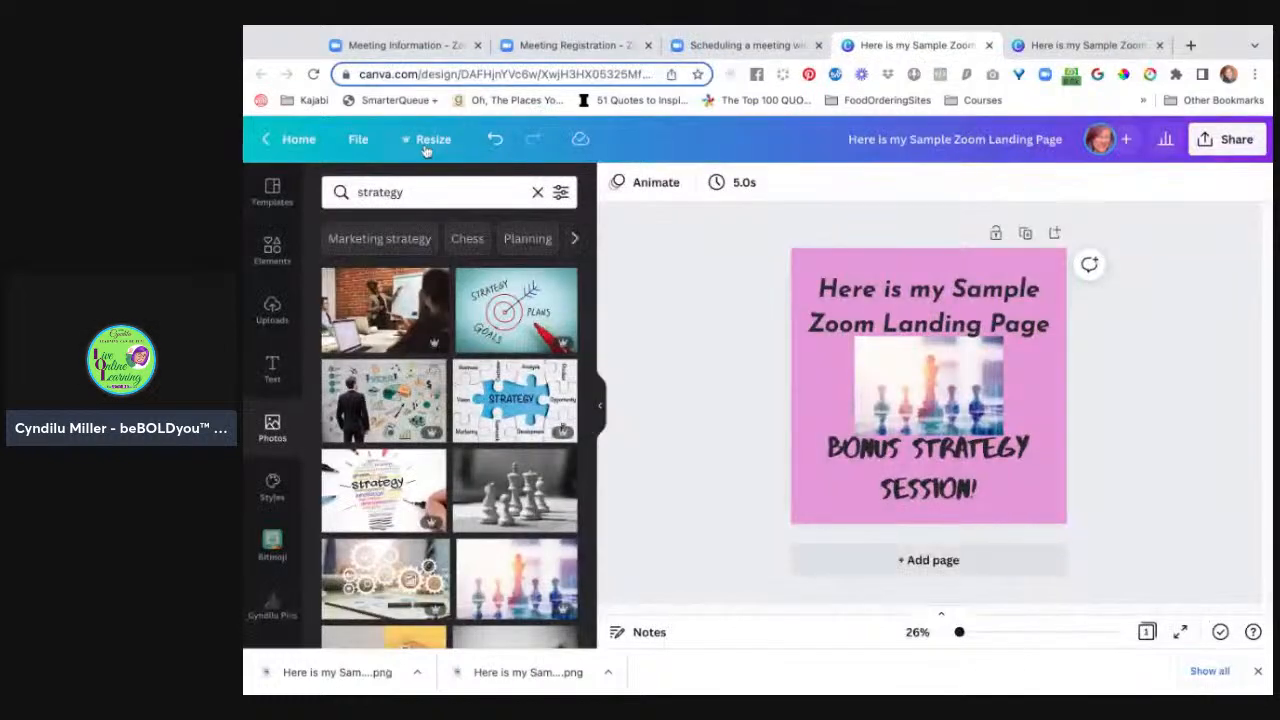
click(435, 140)
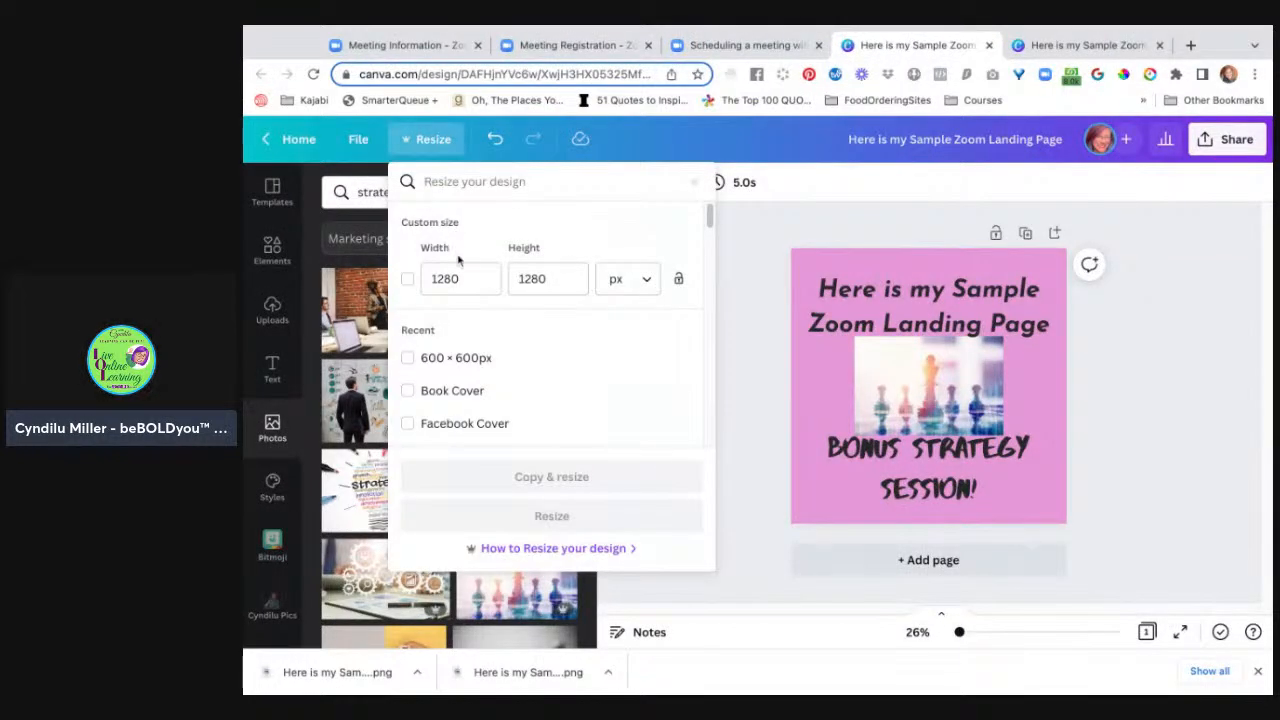
double_click(534, 278)
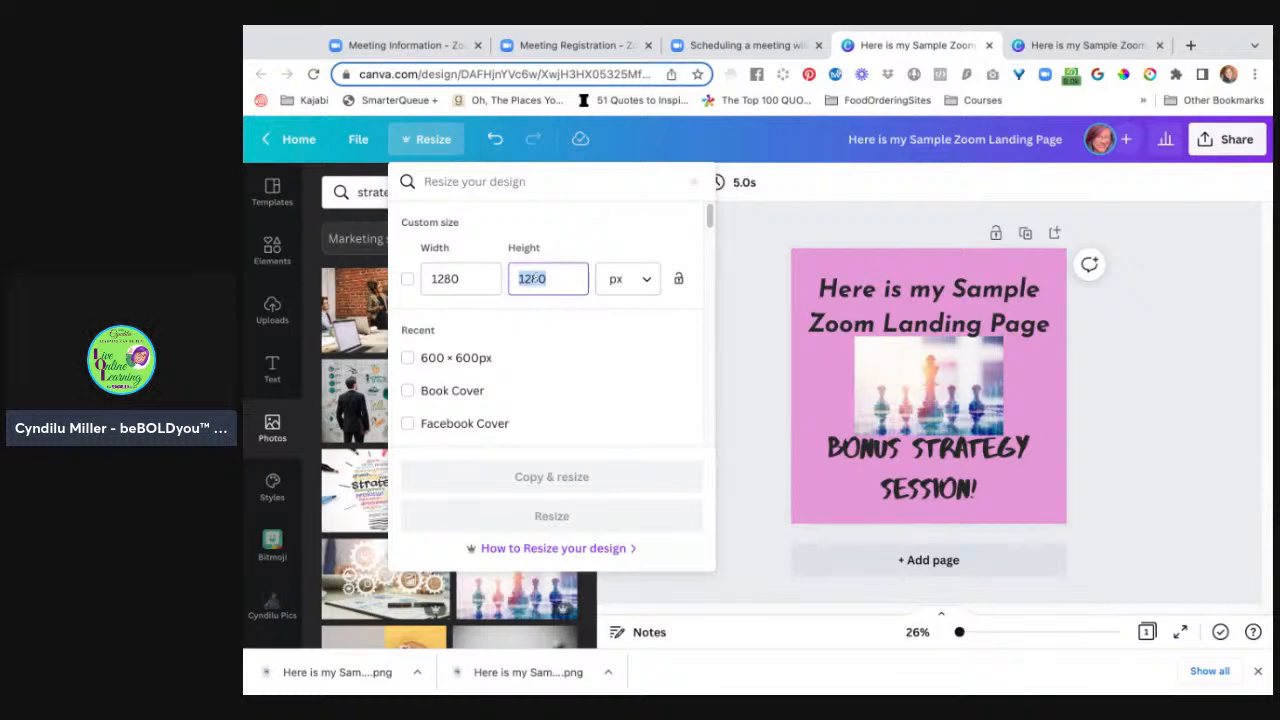
text(400)
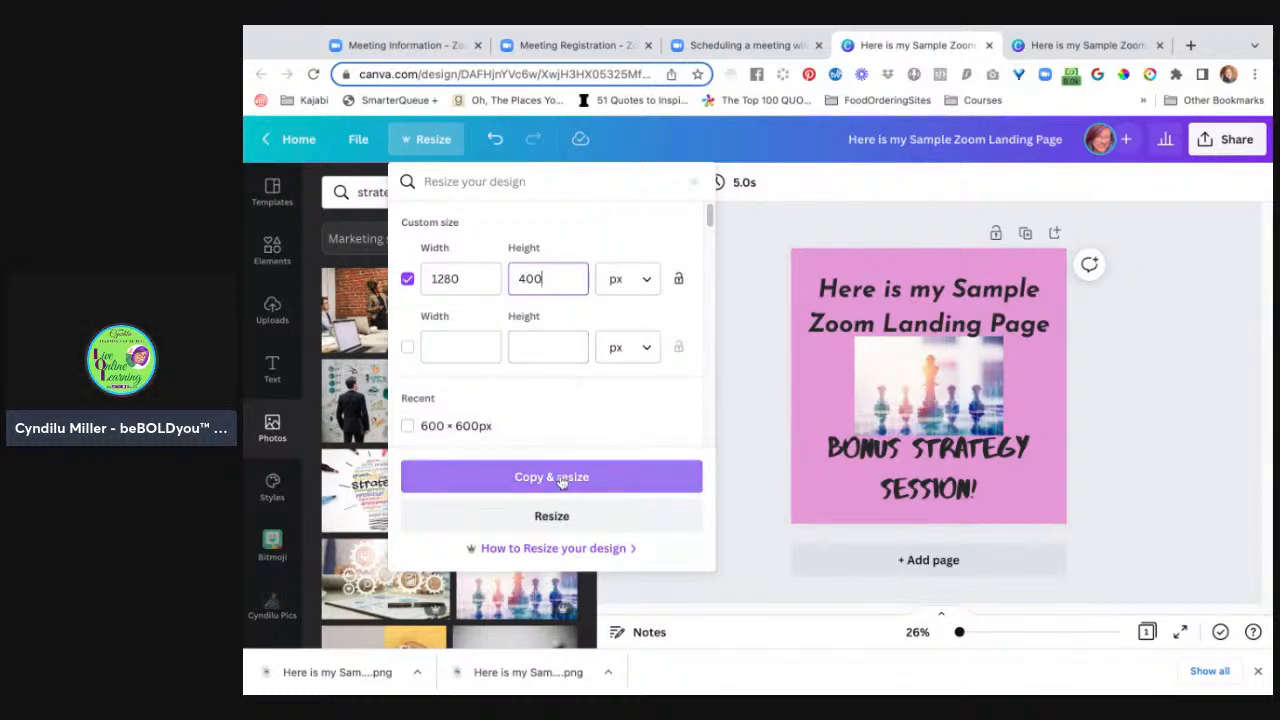
click(537, 516)
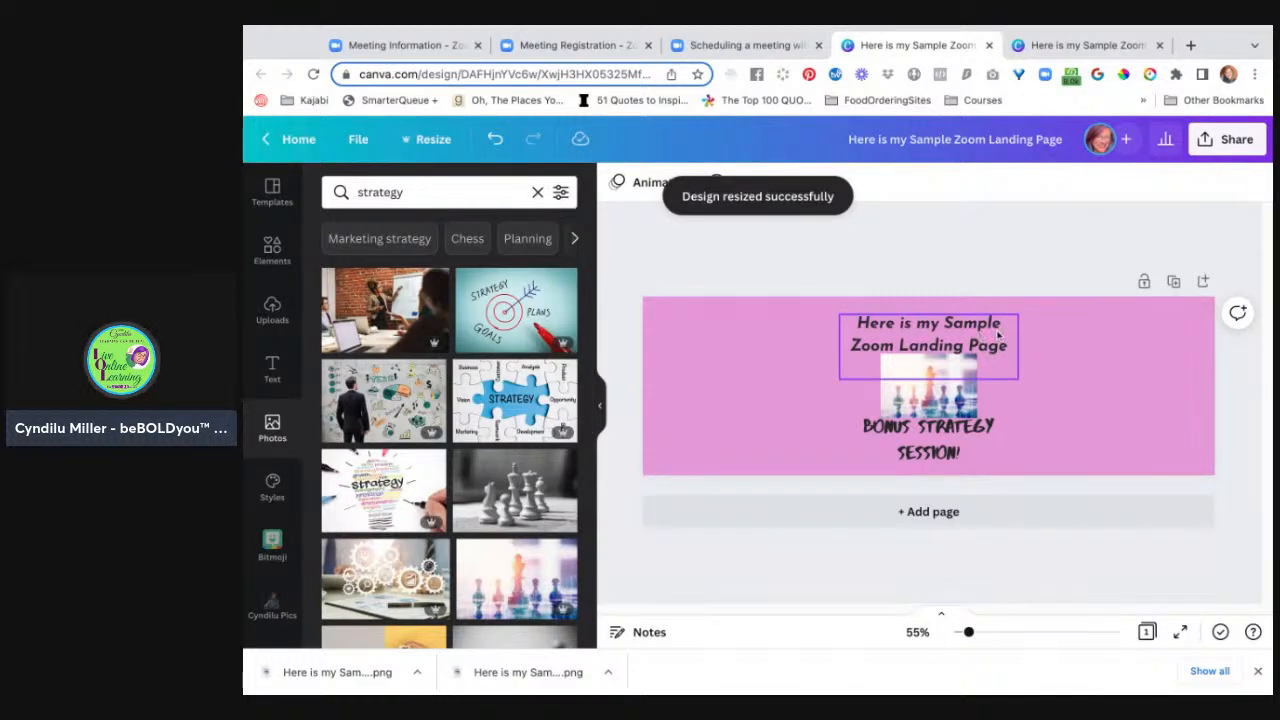
Step: Widen the heading "Here is my Sample Zoom Landing Page" onto one line across the banner and enlarge it to about size 45.5
click(1012, 343)
drag(1020, 346, 1146, 346)
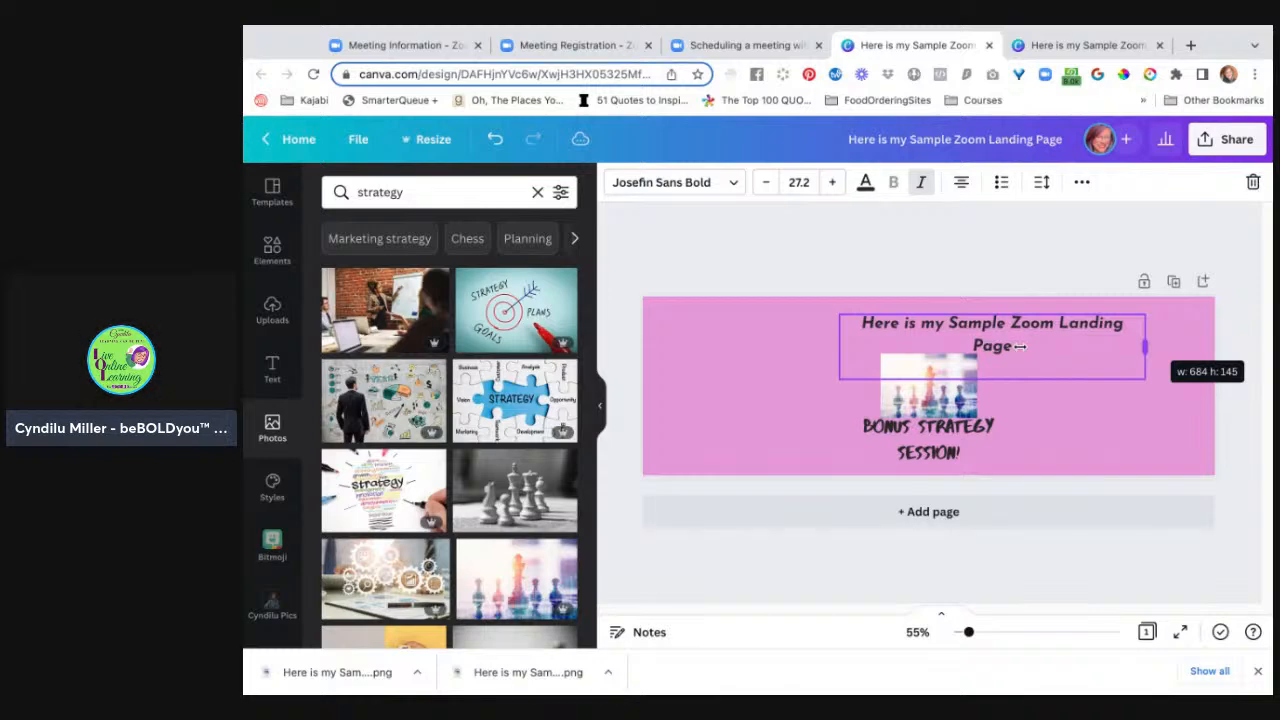
drag(1146, 346, 1174, 346)
drag(839, 356, 655, 379)
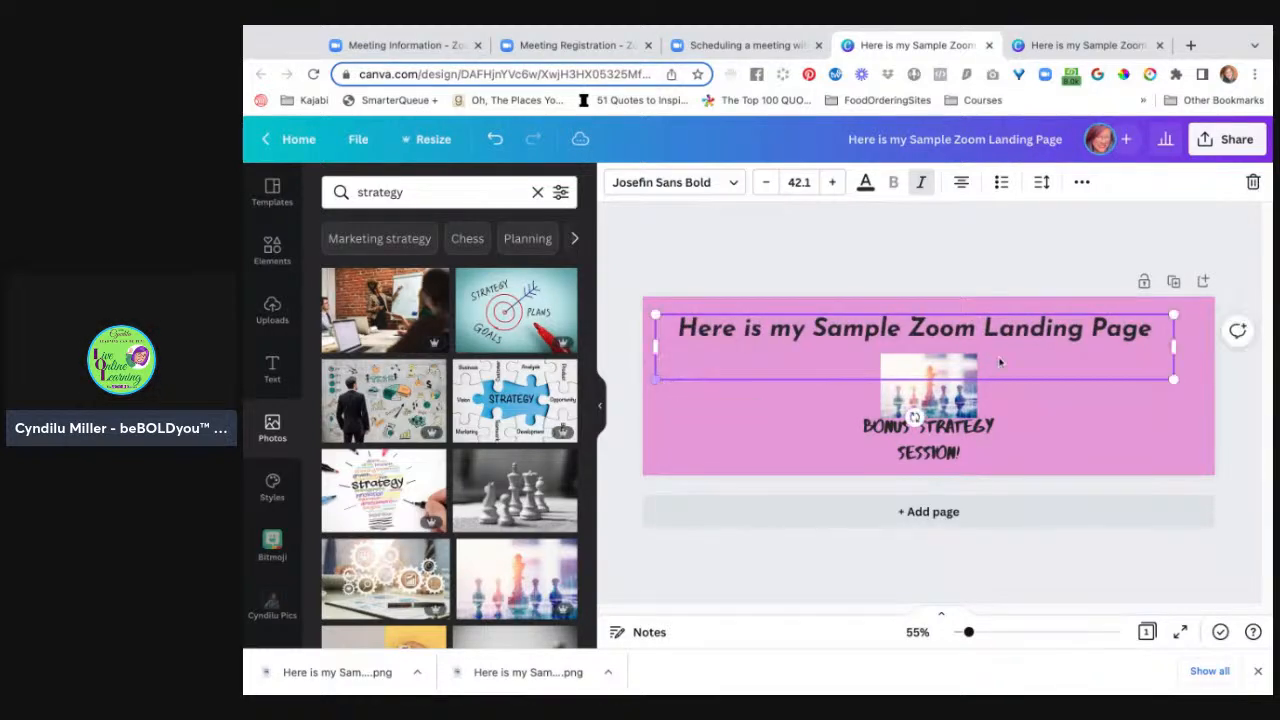
mouse_move(1170, 381)
mouse_down()
mouse_move(1214, 384)
mouse_move(1174, 381)
mouse_up()
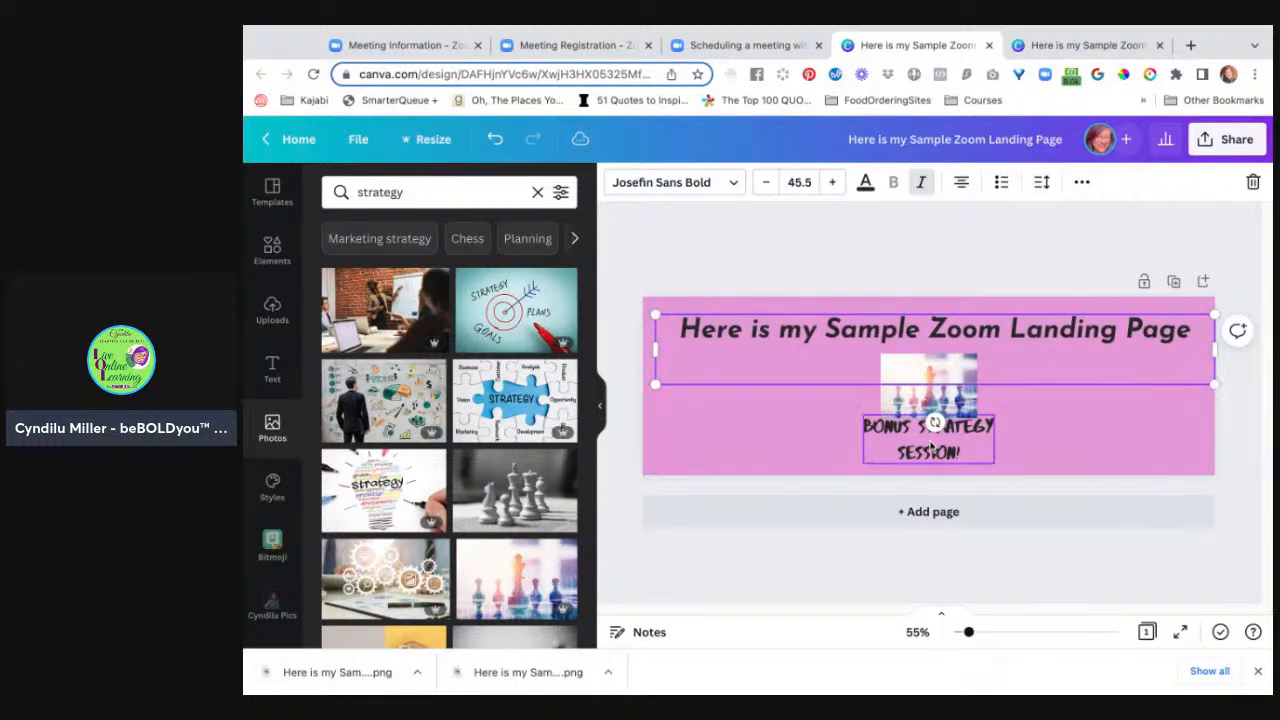
Step: Enlarge the "BONUS STRATEGY SESSION!" text to about size 53.4 in the banner's right half and shift the chess photo to its left
drag(930, 452, 954, 441)
drag(1043, 414, 1043, 414)
drag(972, 388, 908, 398)
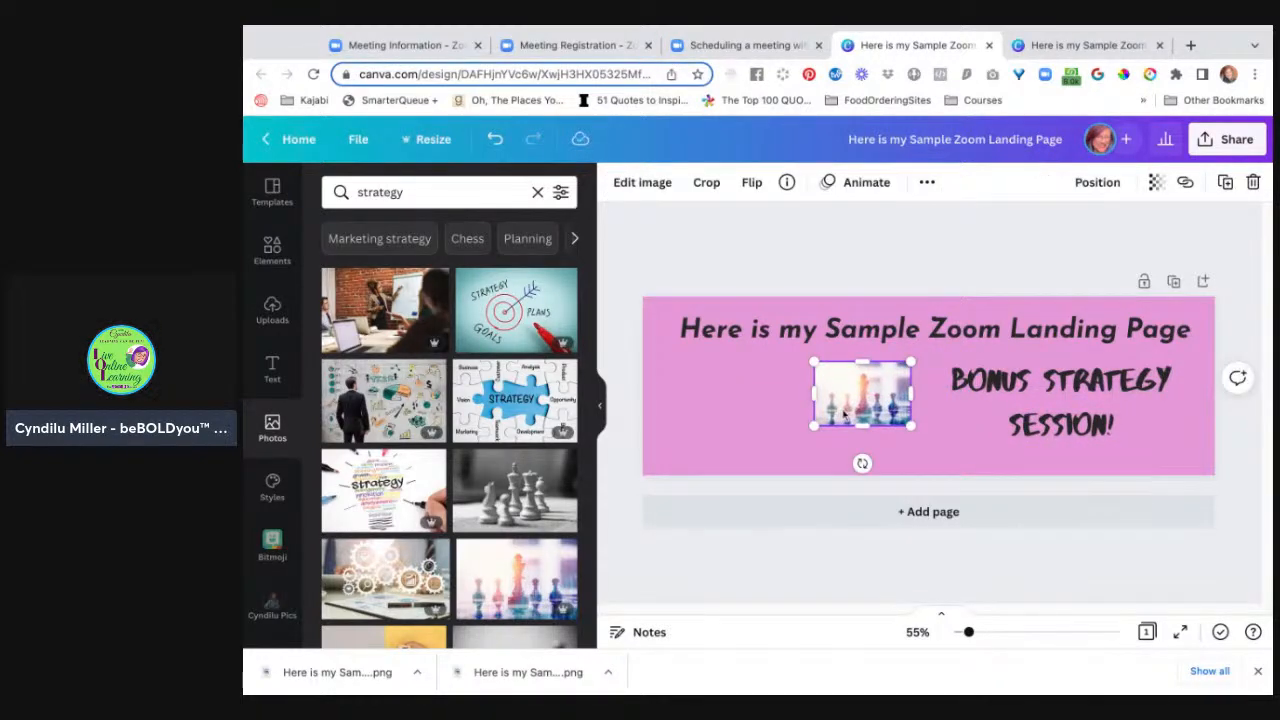
Step: Enlarge the chess photo to fill the height below the heading, and place it and the "BONUS STRATEGY SESSION!" text close together
drag(814, 424, 687, 510)
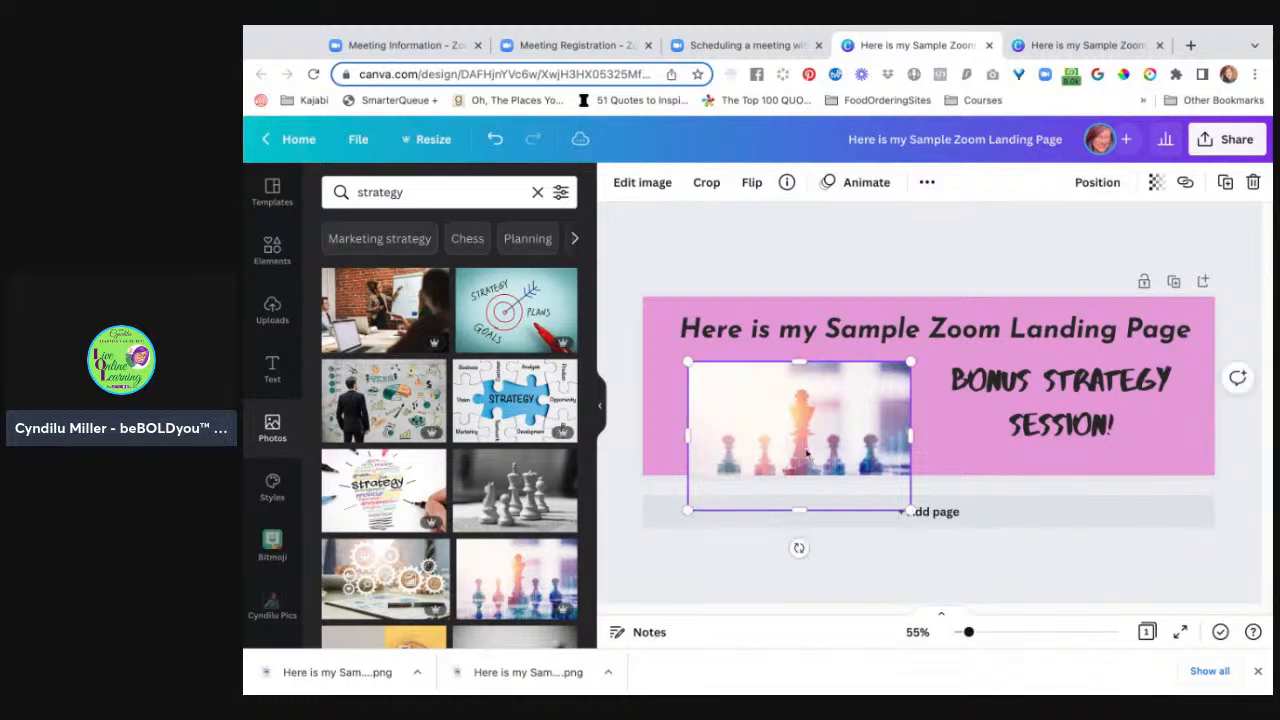
drag(847, 457, 847, 457)
drag(922, 498, 897, 481)
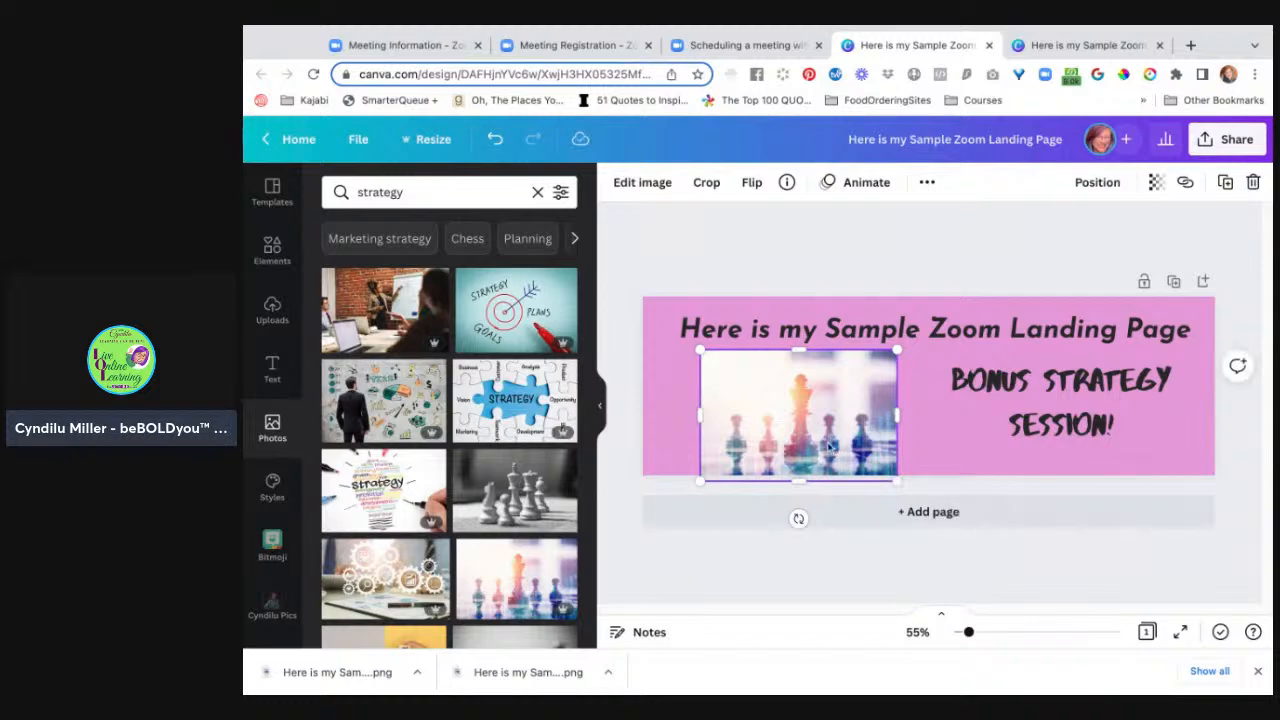
drag(830, 447, 854, 447)
click(1060, 398)
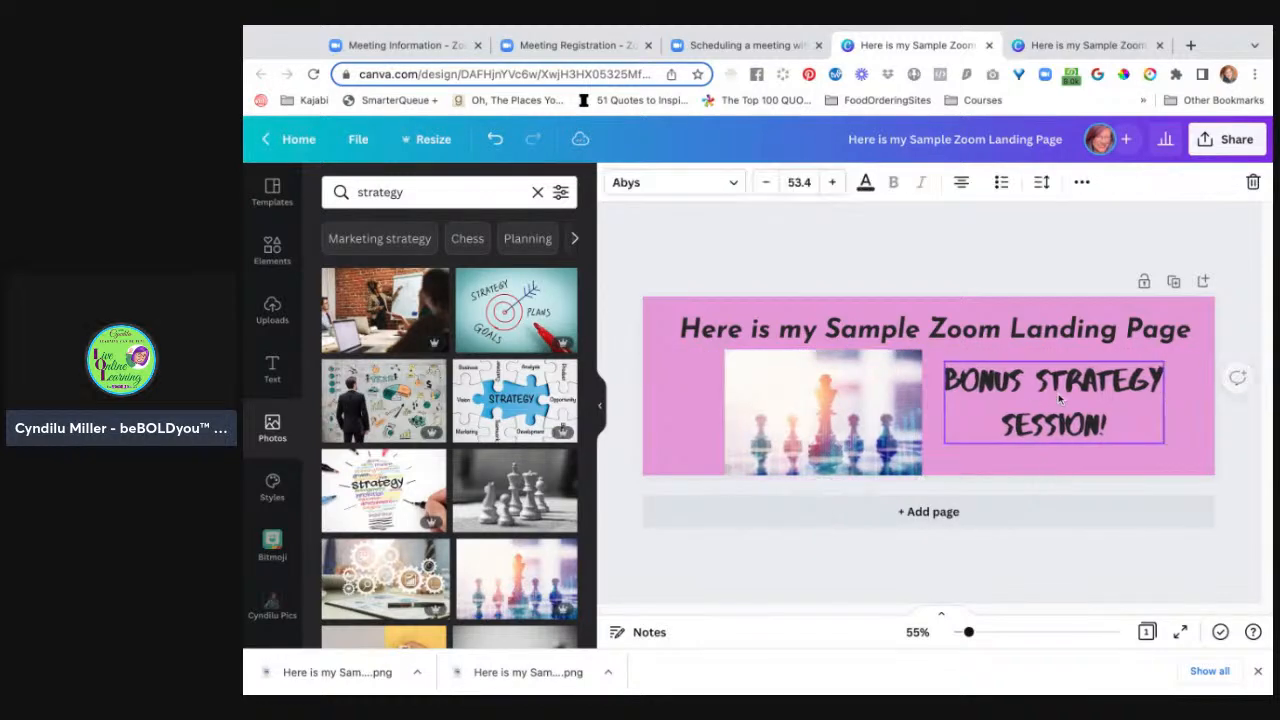
drag(1060, 398, 1048, 404)
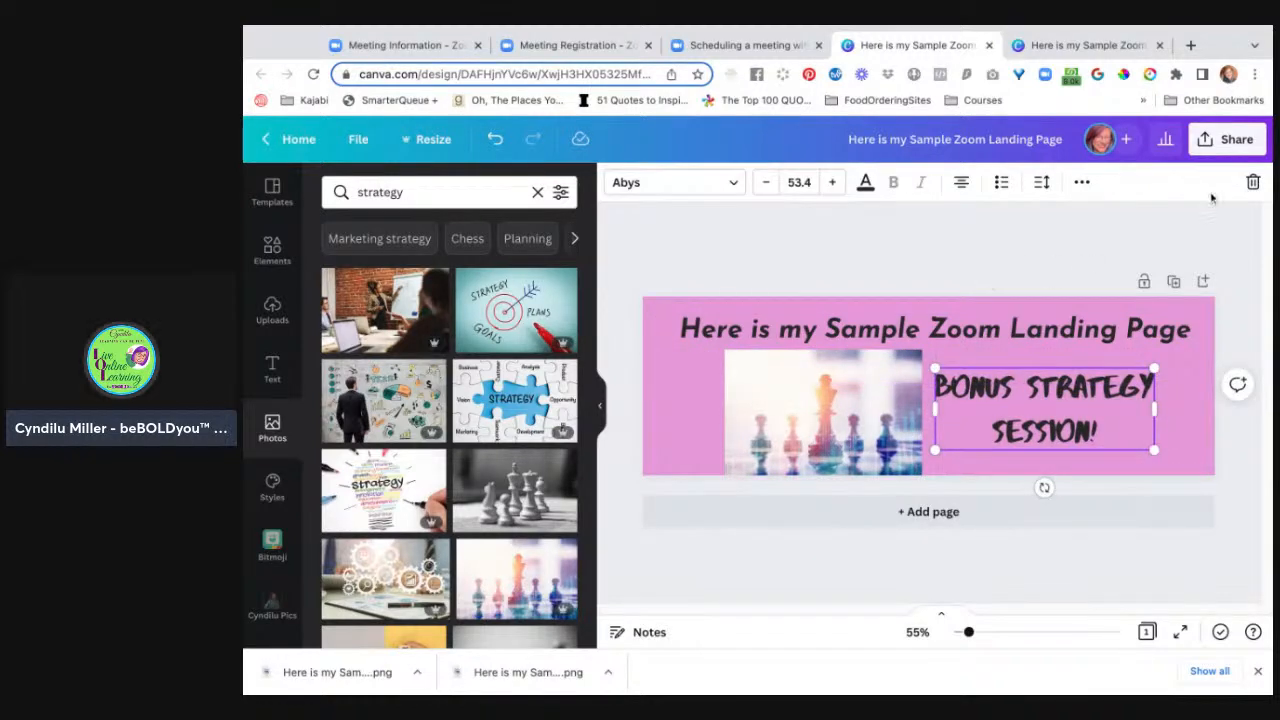
Step: Download the wide 1280 × 400 px banner design as a PNG
click(1229, 145)
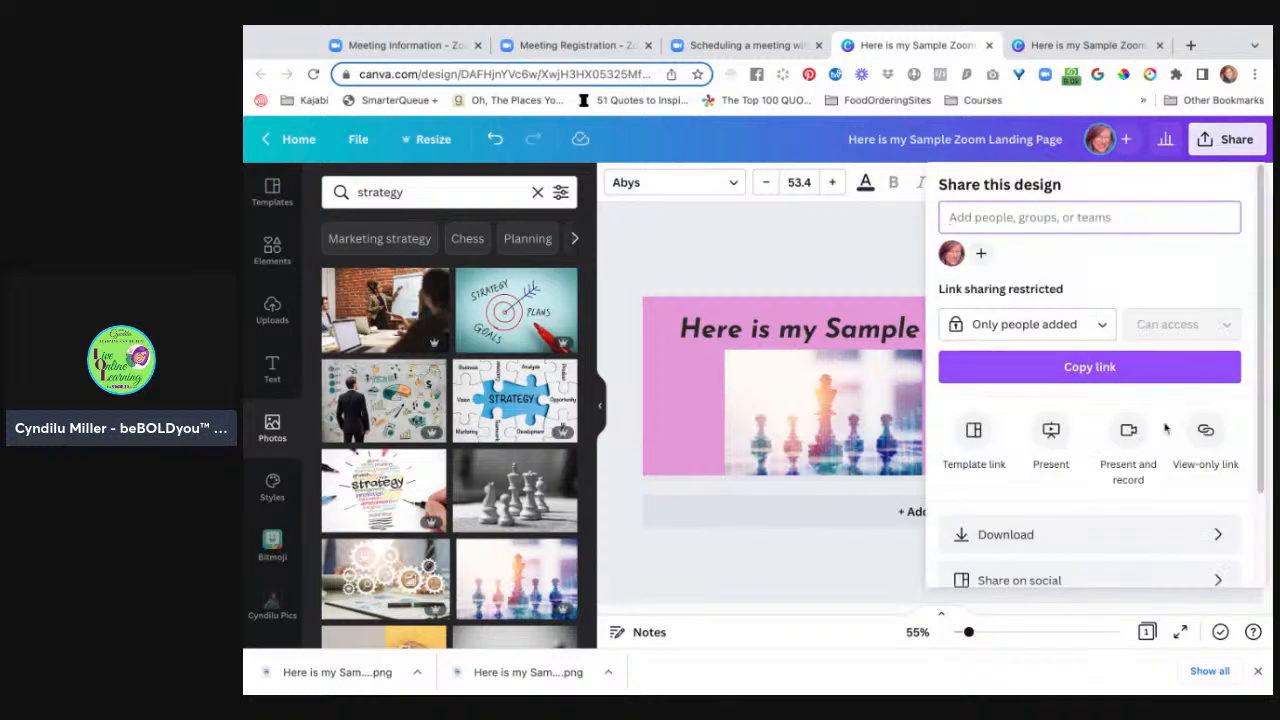
click(1114, 542)
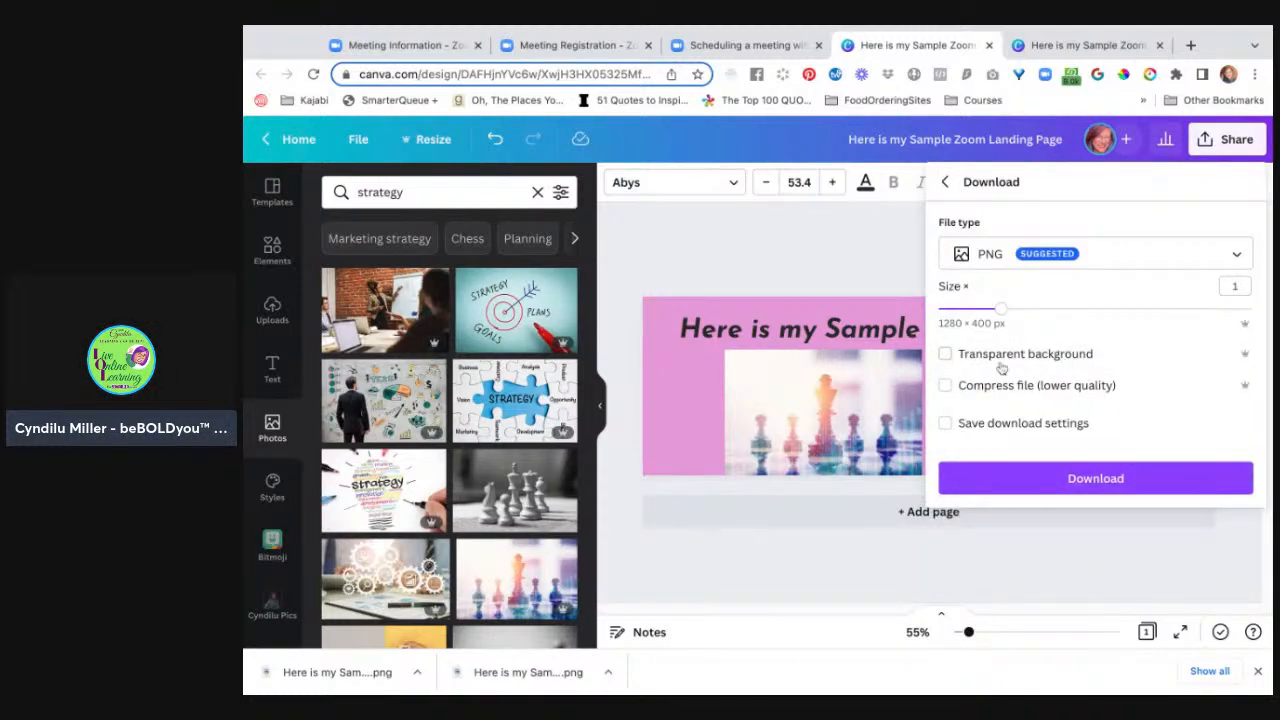
click(1073, 480)
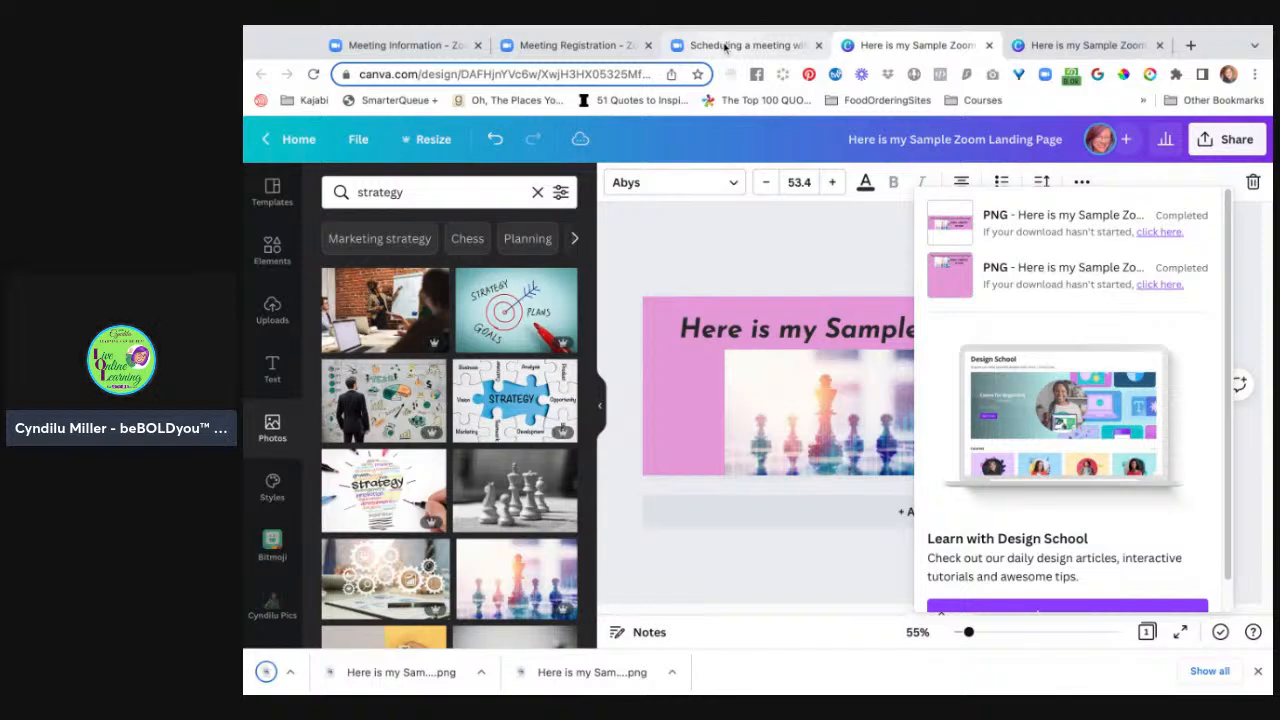
Step: Close the Zoom scheduling help article and replace the meeting's branding banner with the downloaded wide banner image
middle_click(725, 46)
click(581, 50)
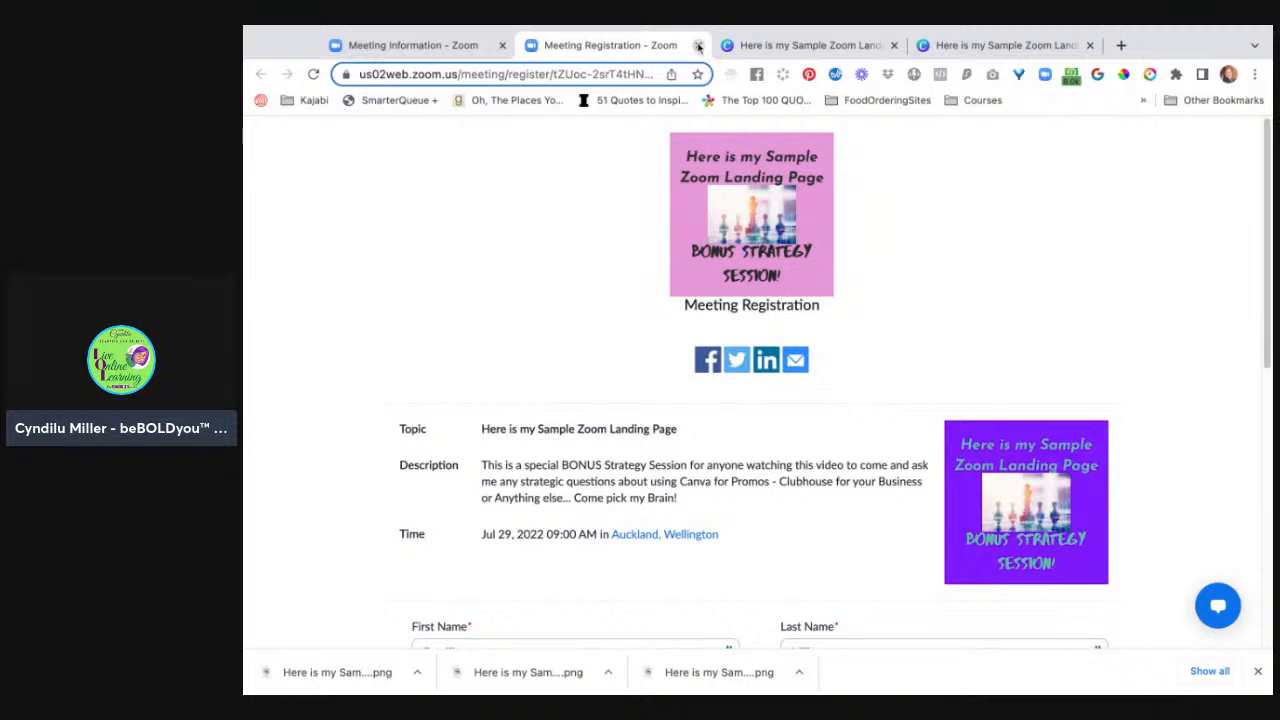
click(460, 52)
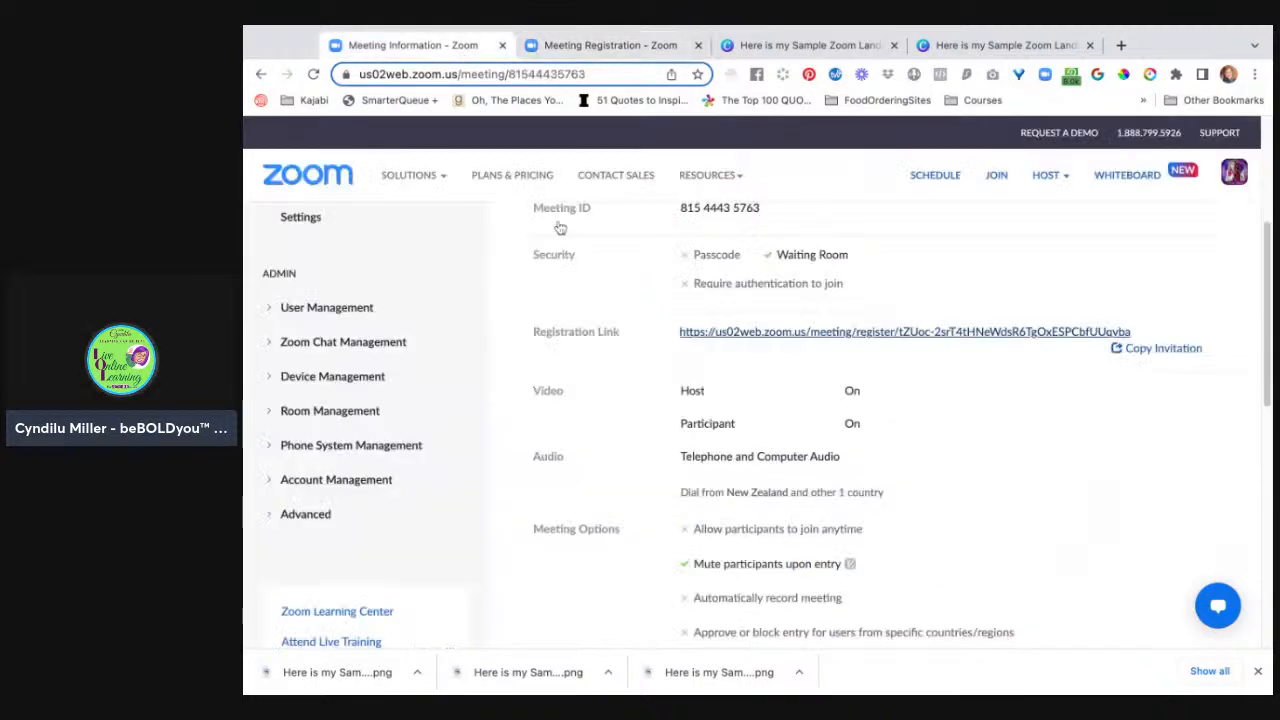
scroll(855, 443, down, 2)
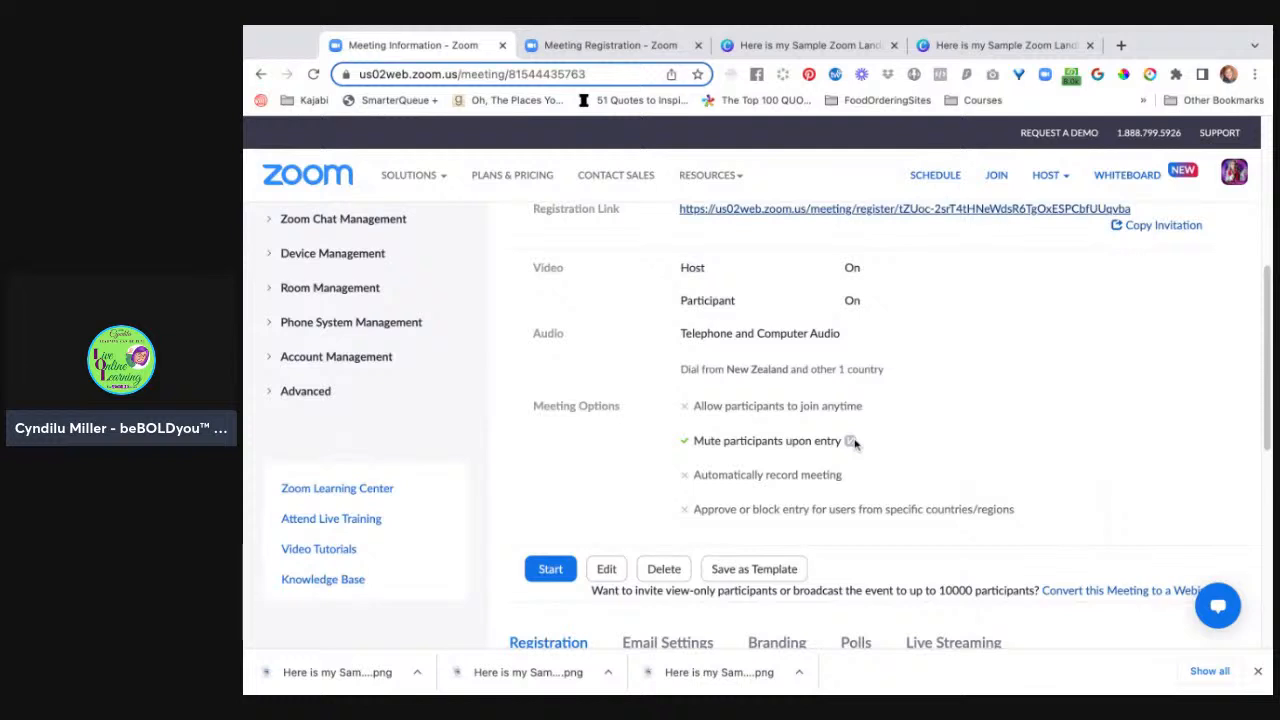
scroll(855, 443, down, 4)
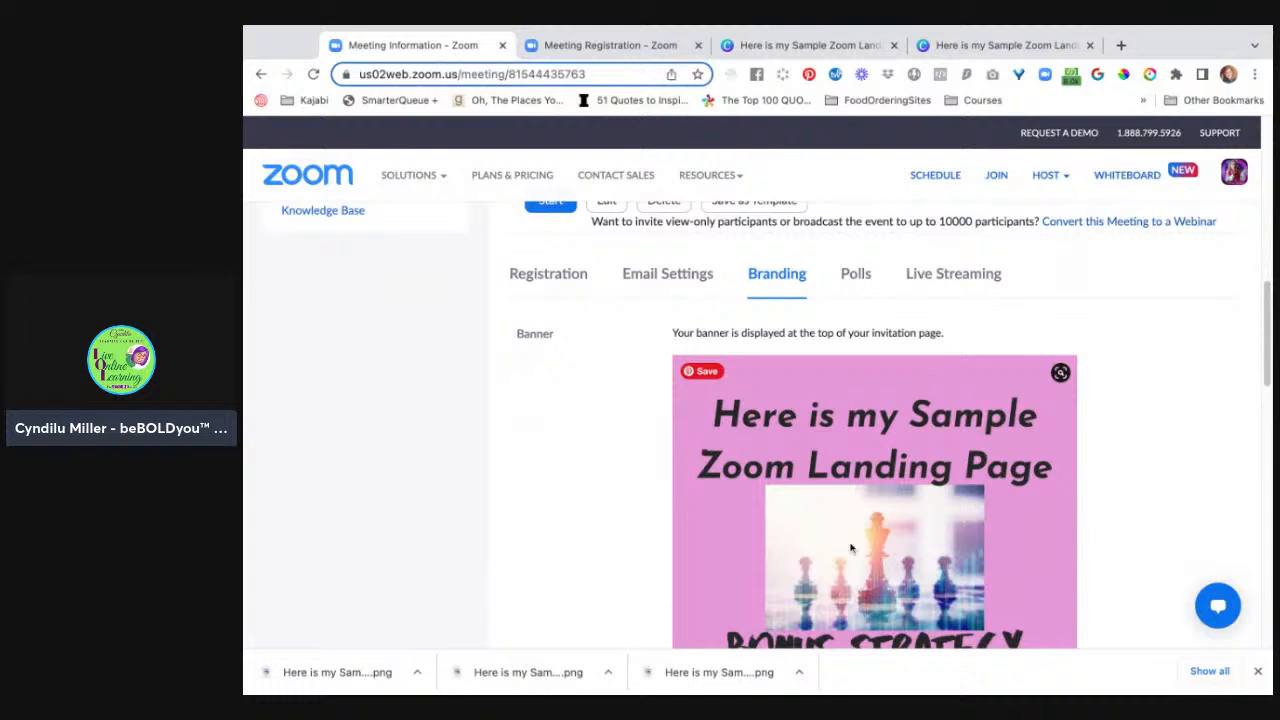
scroll(870, 555, down, 3)
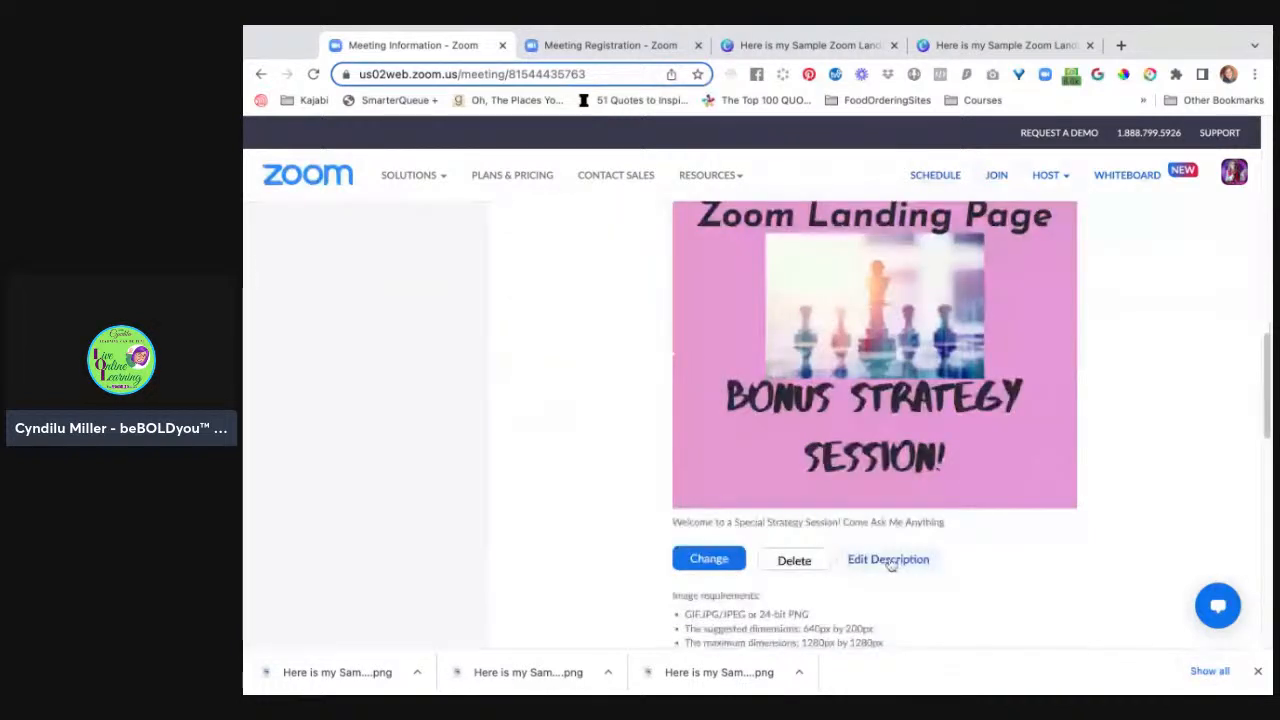
click(891, 564)
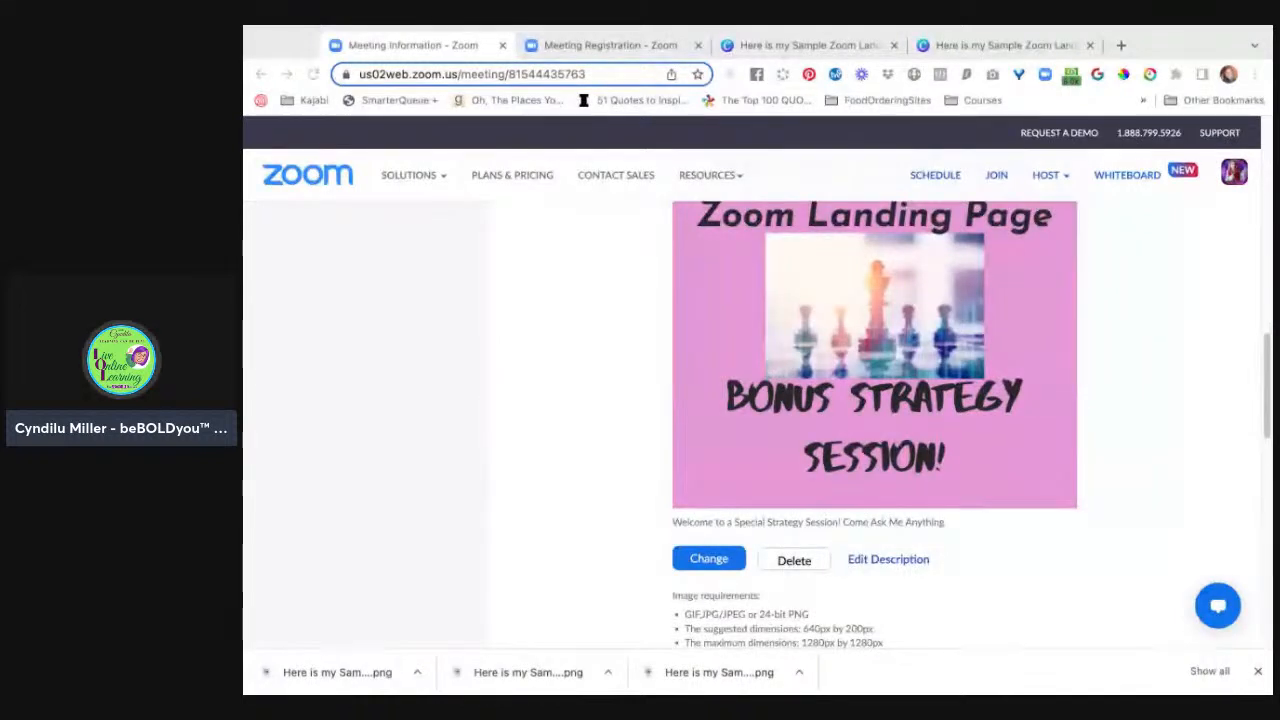
click(1214, 482)
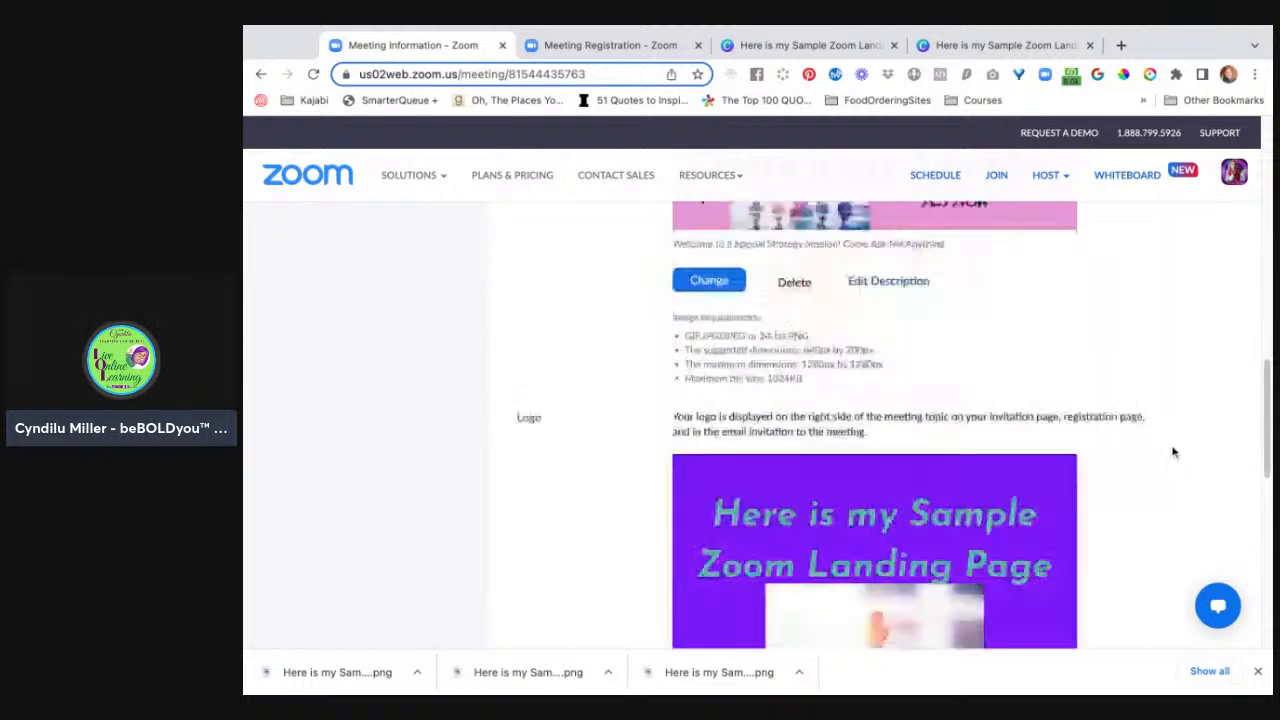
Step: Check the banner and logo in the meeting's branding settings, and open its registration link to review the landing page
scroll(1172, 450, up, 3)
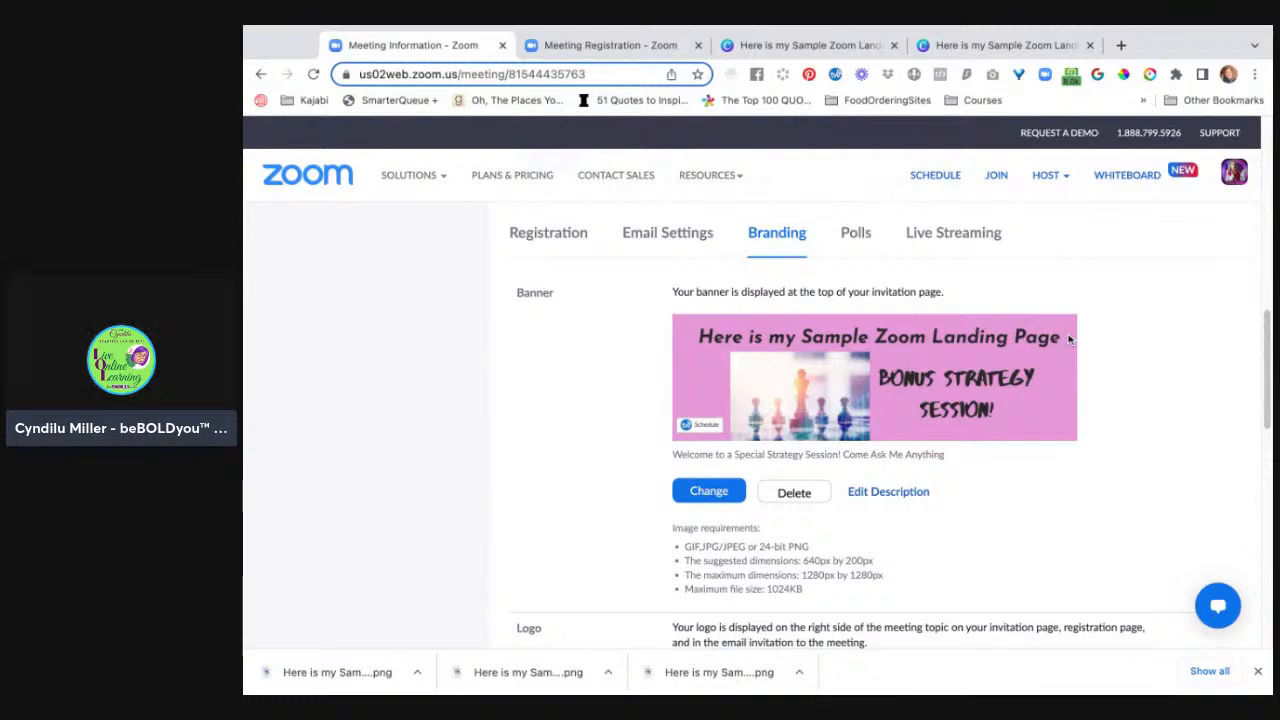
scroll(958, 420, up, 2)
scroll(954, 416, down, 6)
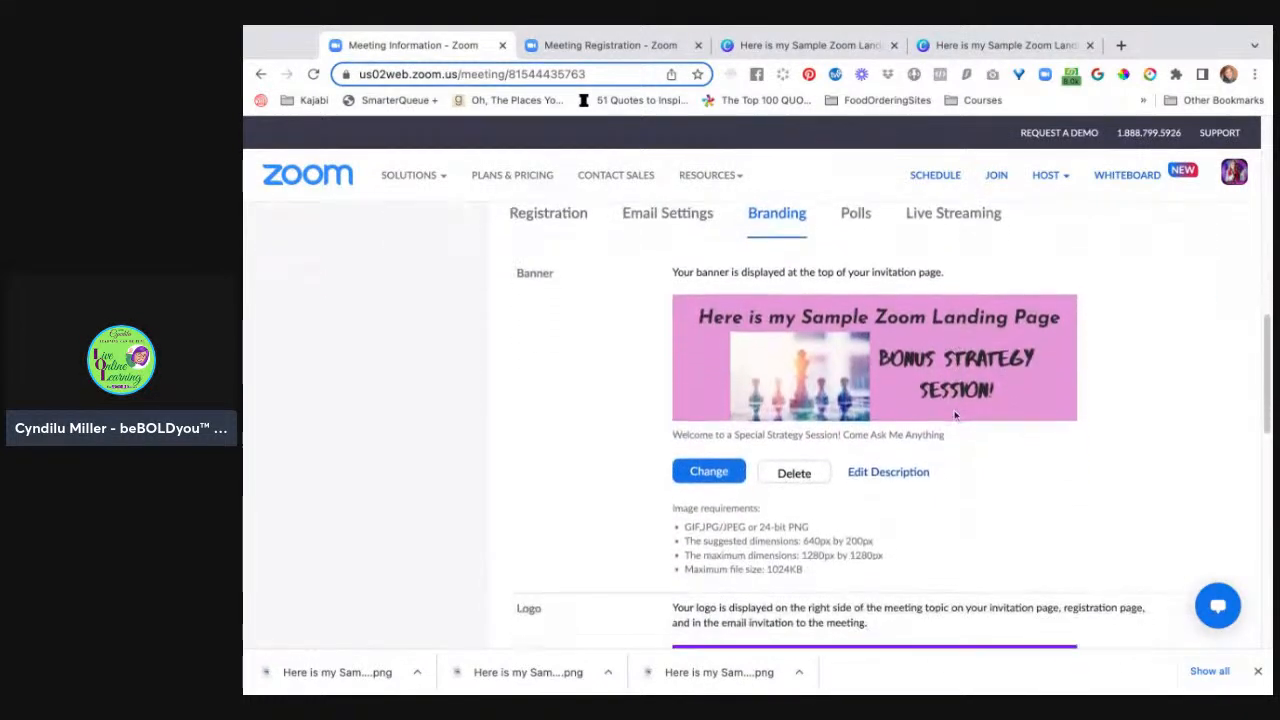
scroll(1060, 191, down, 4)
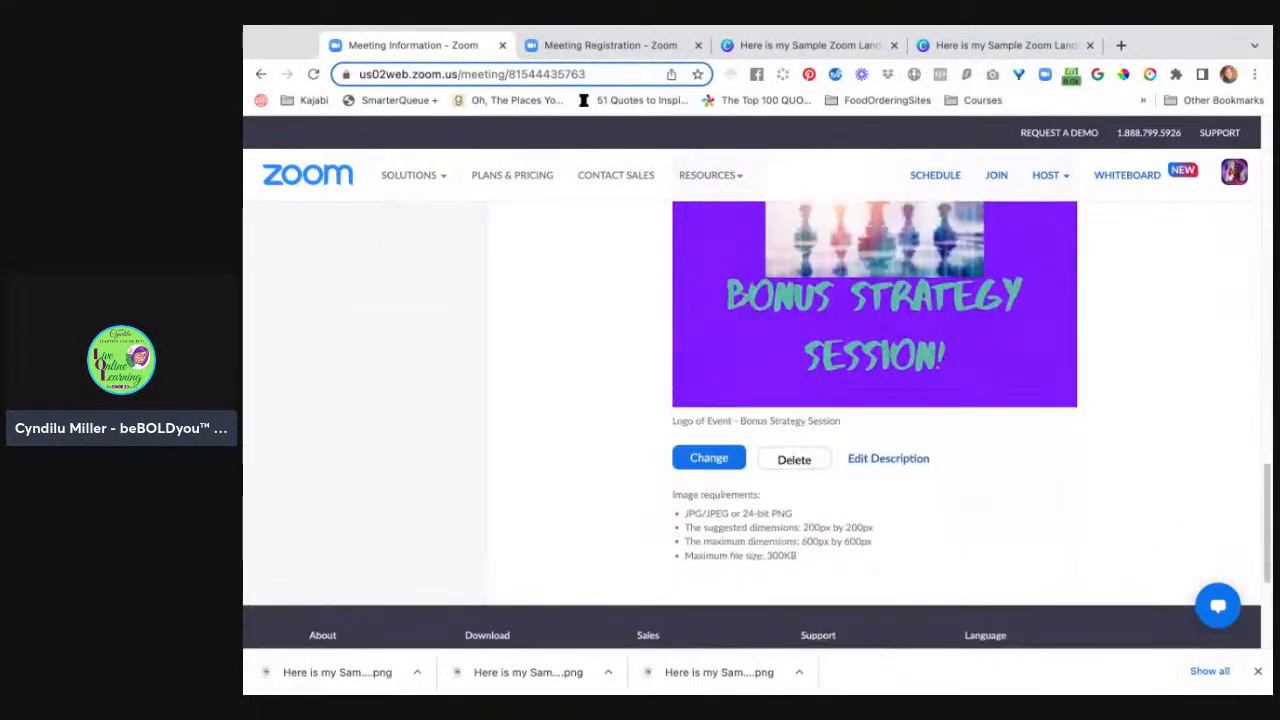
scroll(1060, 191, up, 10)
scroll(943, 474, up, 10)
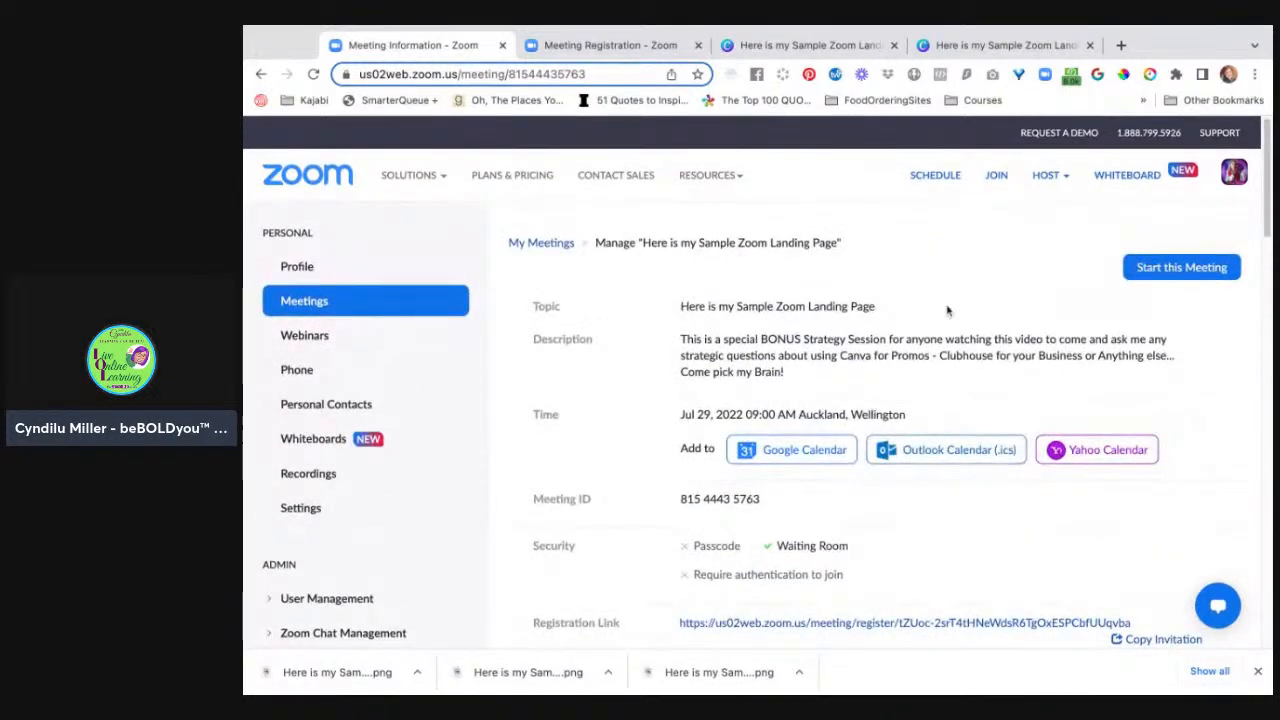
click(925, 624)
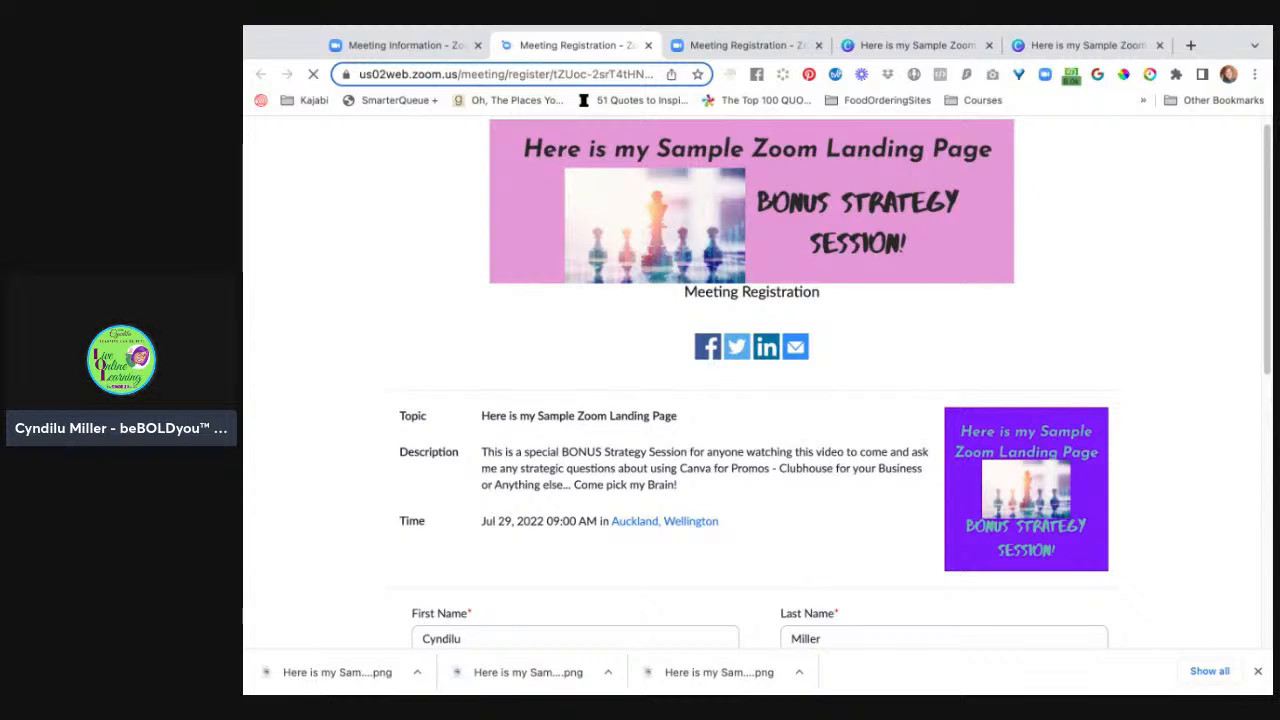
scroll(750, 400, down, 4)
scroll(750, 400, up, 4)
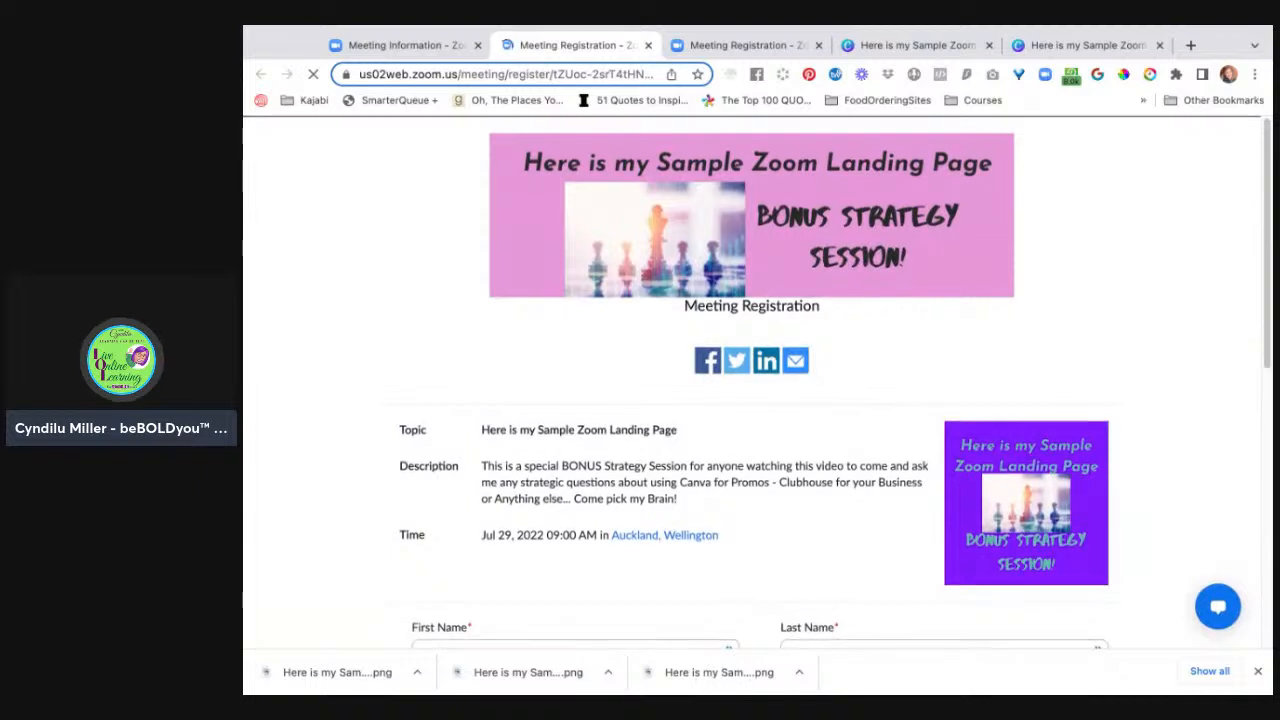
click(626, 73)
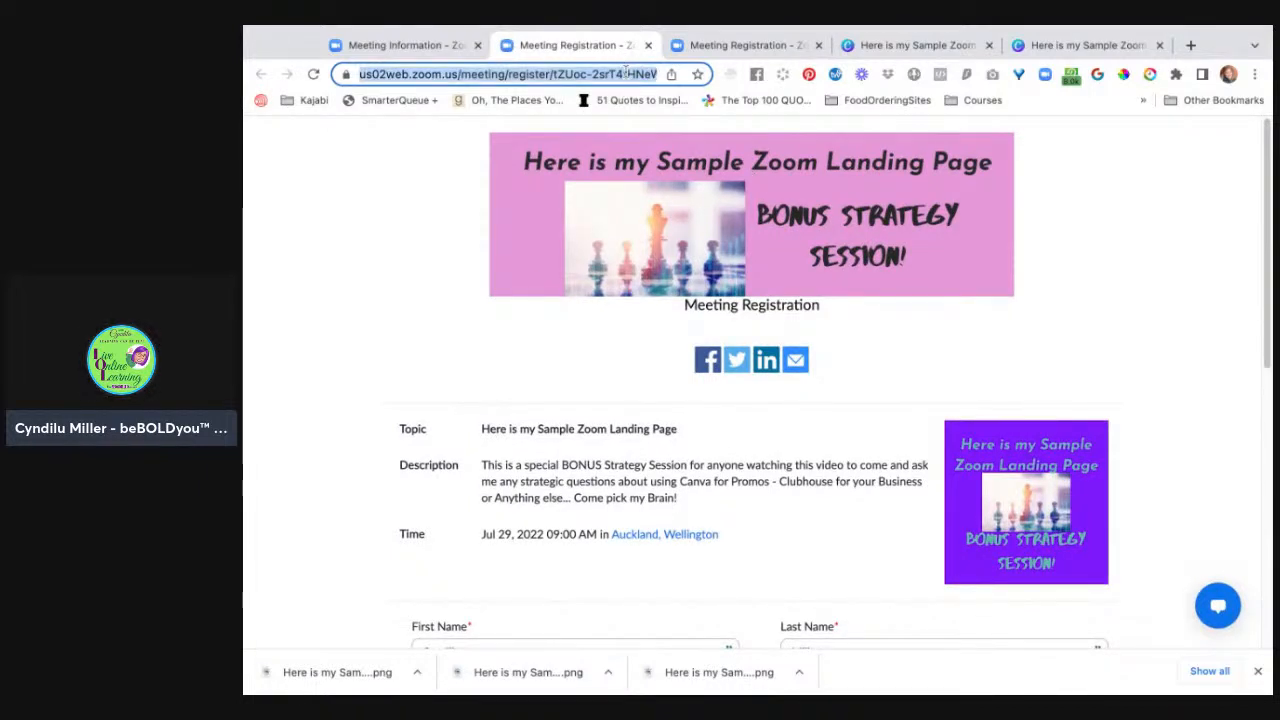
click(1189, 48)
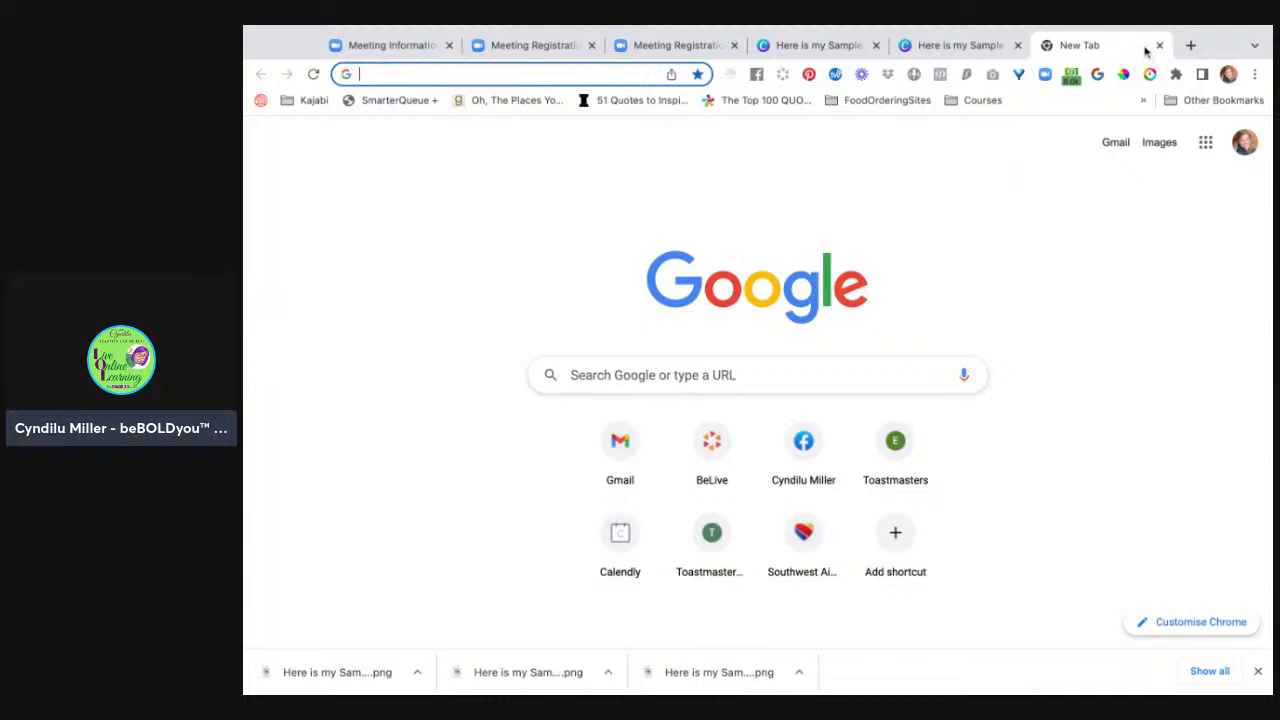
click(1159, 45)
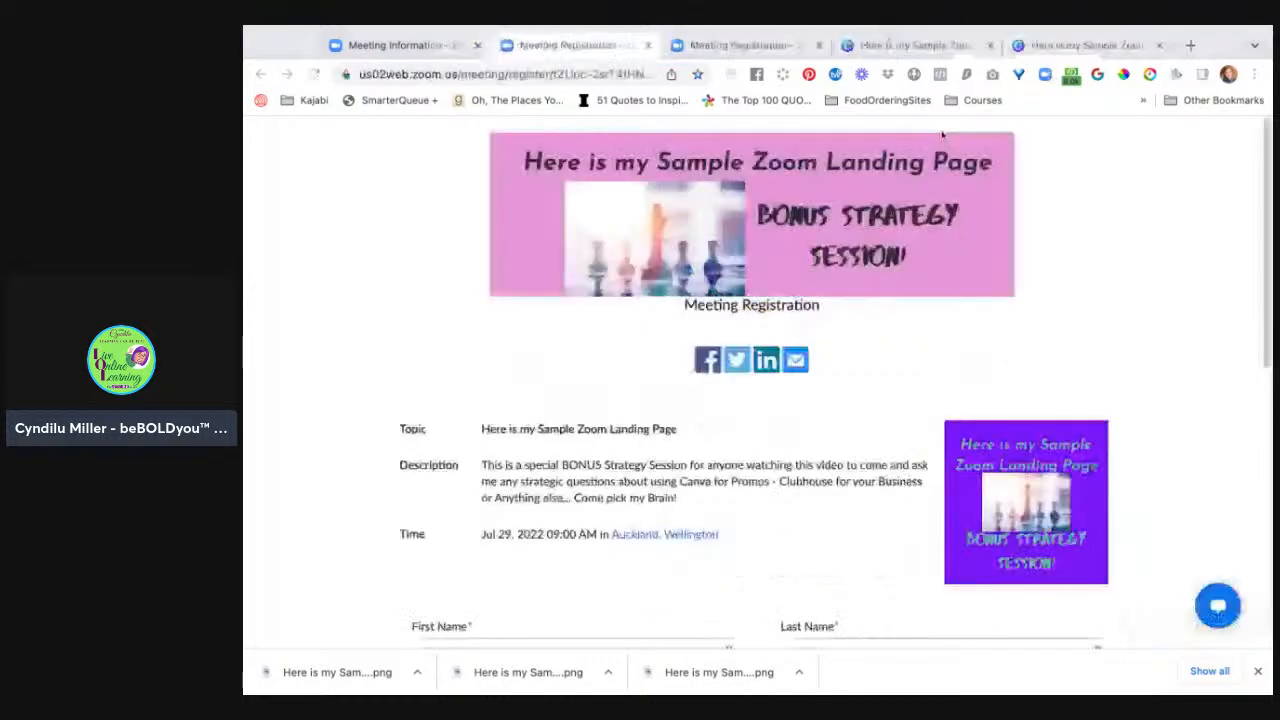